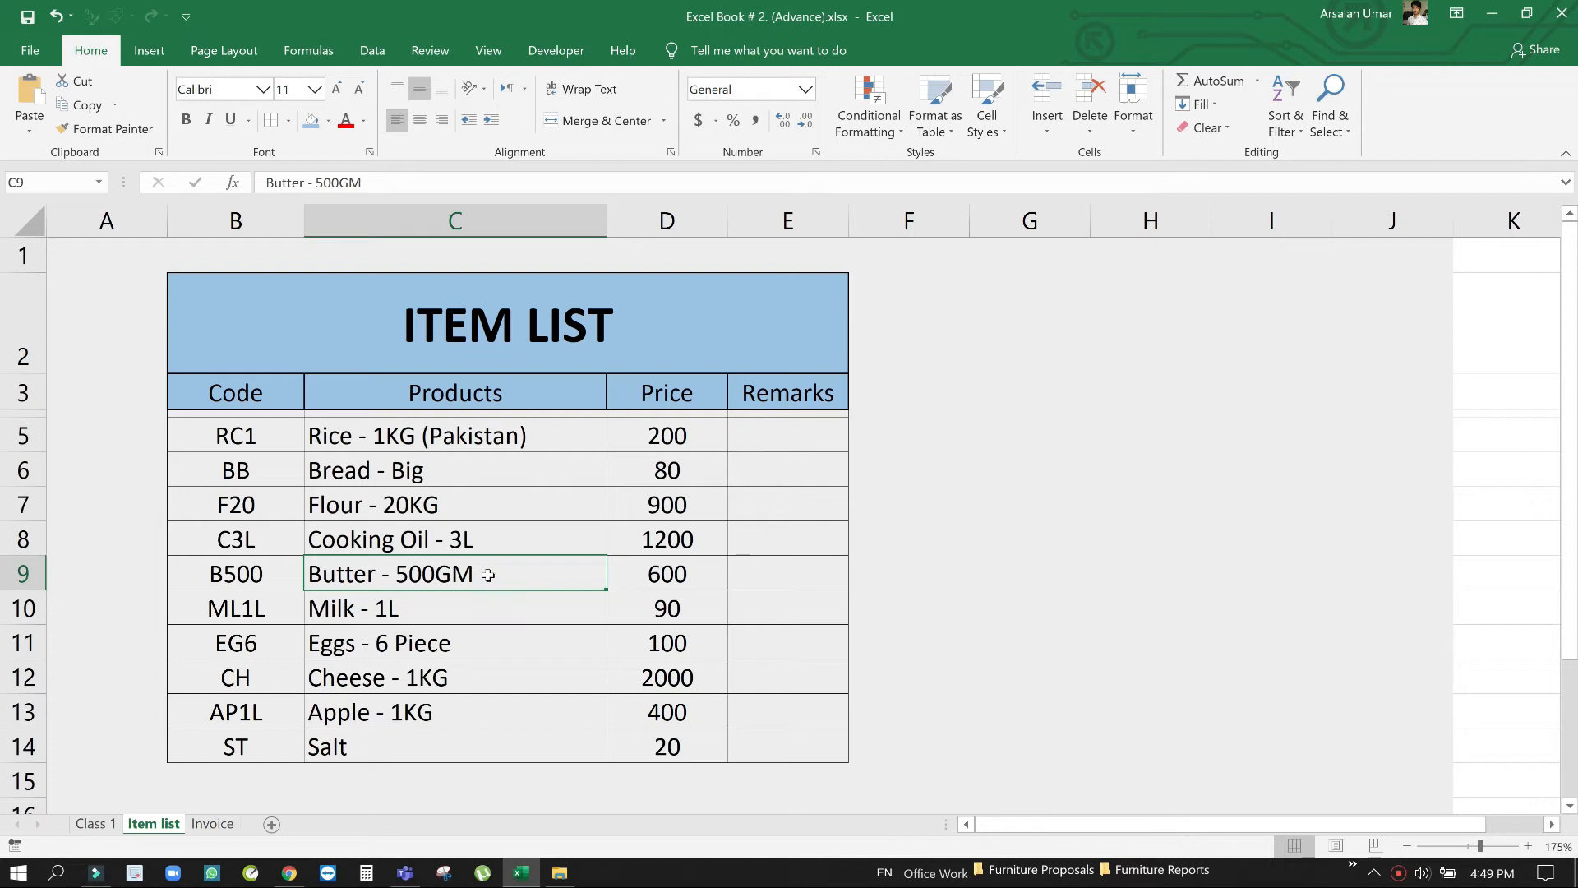
Examine the item list's Code, Products and Remarks headers and the Remarks cells E5:E14
click(221, 420)
click(238, 392)
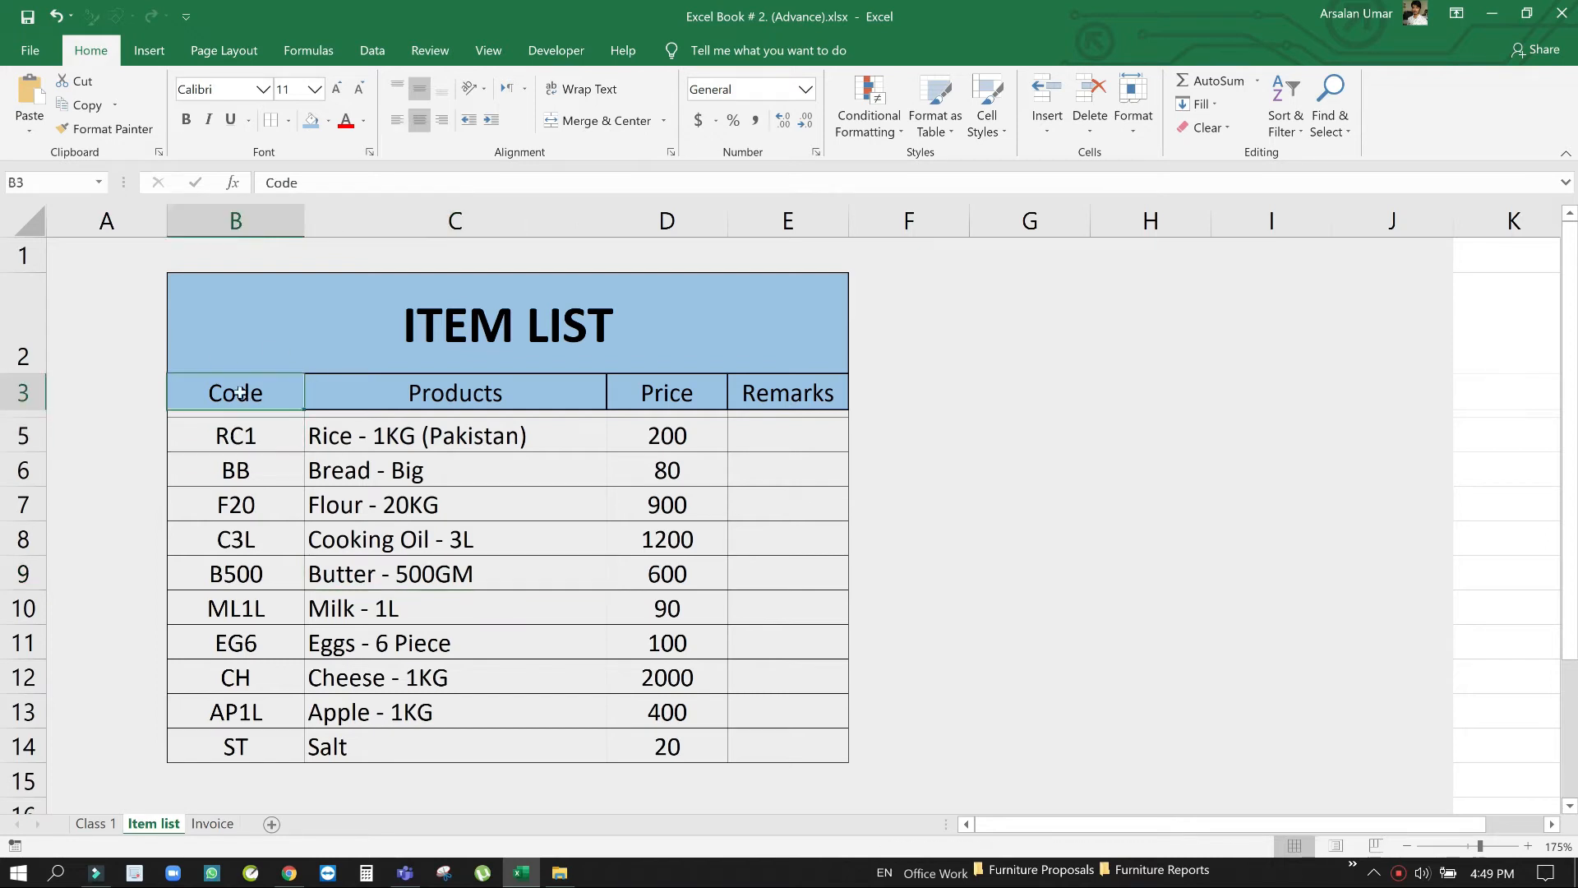
click(479, 400)
click(767, 391)
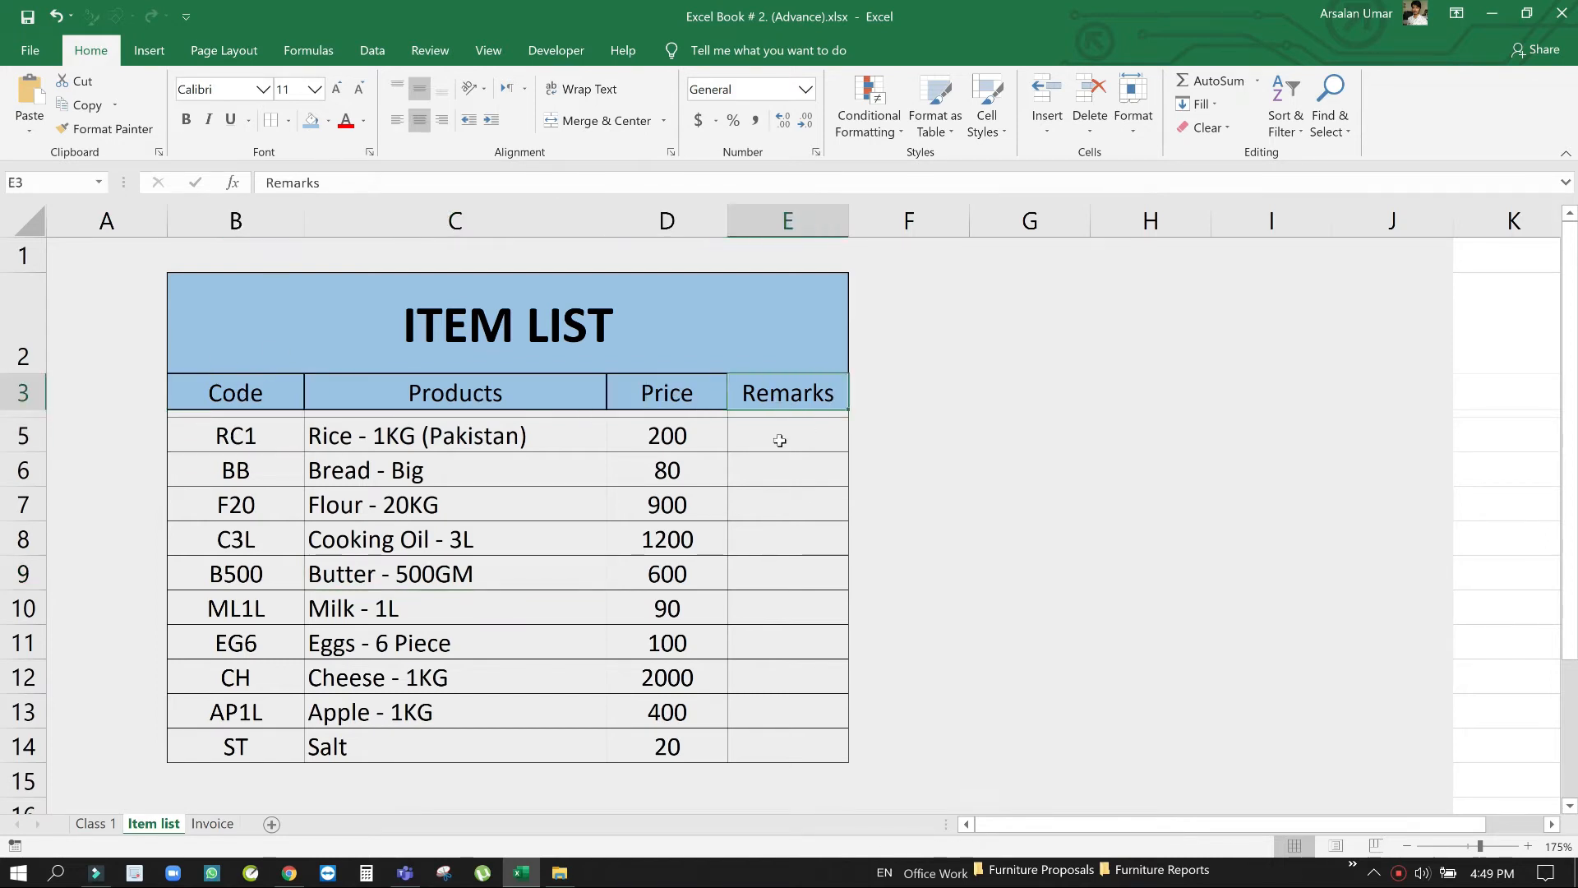
click(782, 434)
drag(781, 434, 779, 743)
click(785, 677)
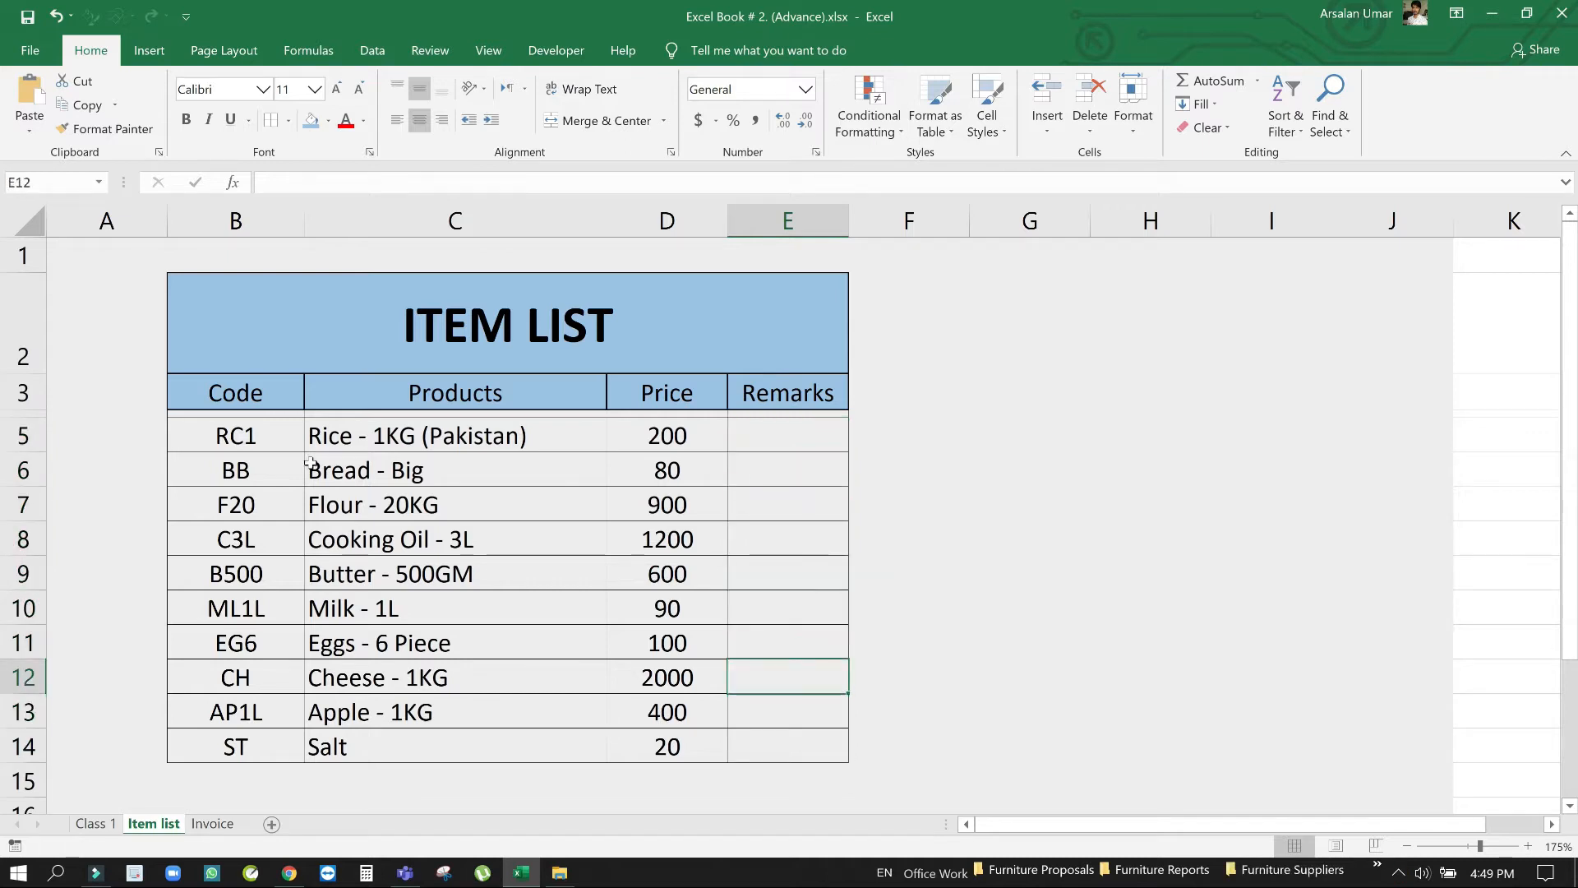
Compare the codes in column B with their product names for the rice, bread, flour, cooking oil and butter rows
click(258, 394)
click(261, 440)
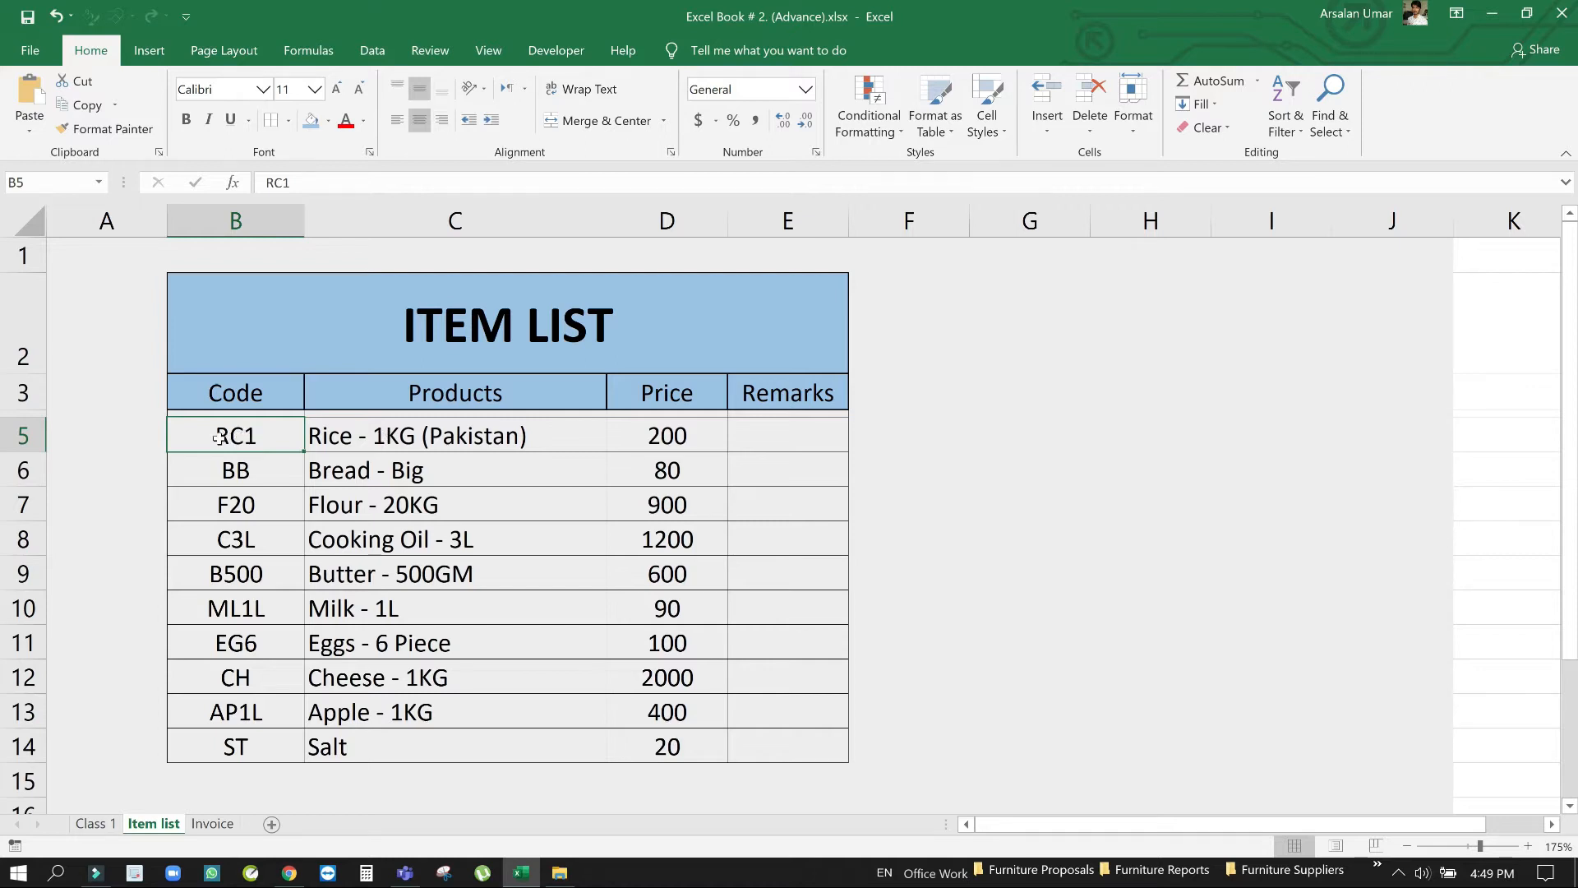
click(267, 470)
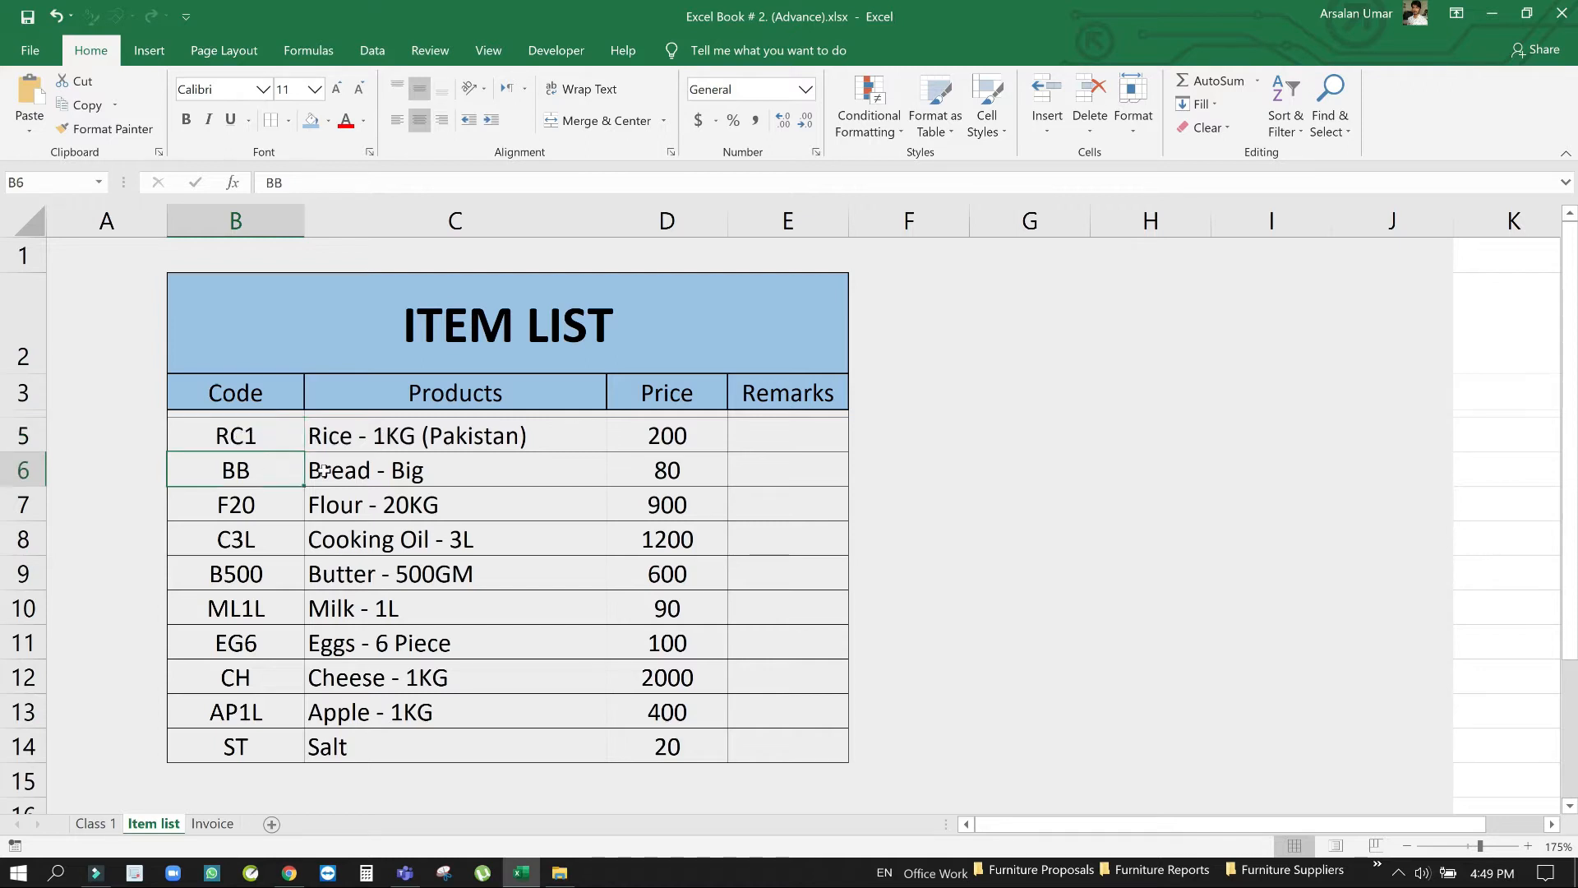
click(405, 470)
click(252, 471)
click(268, 509)
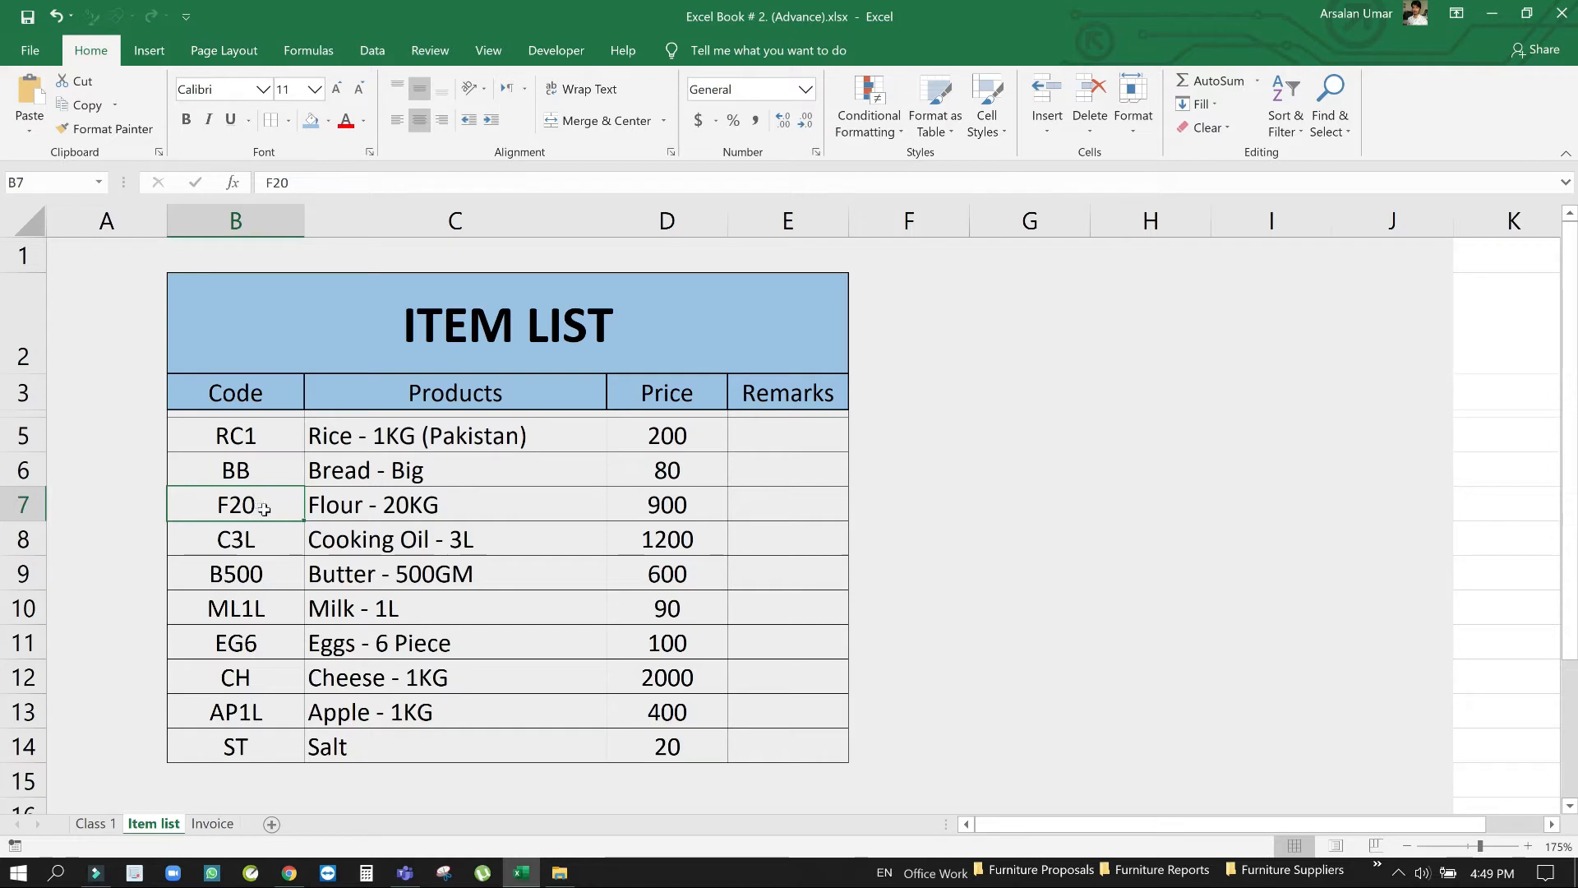
click(265, 542)
click(343, 540)
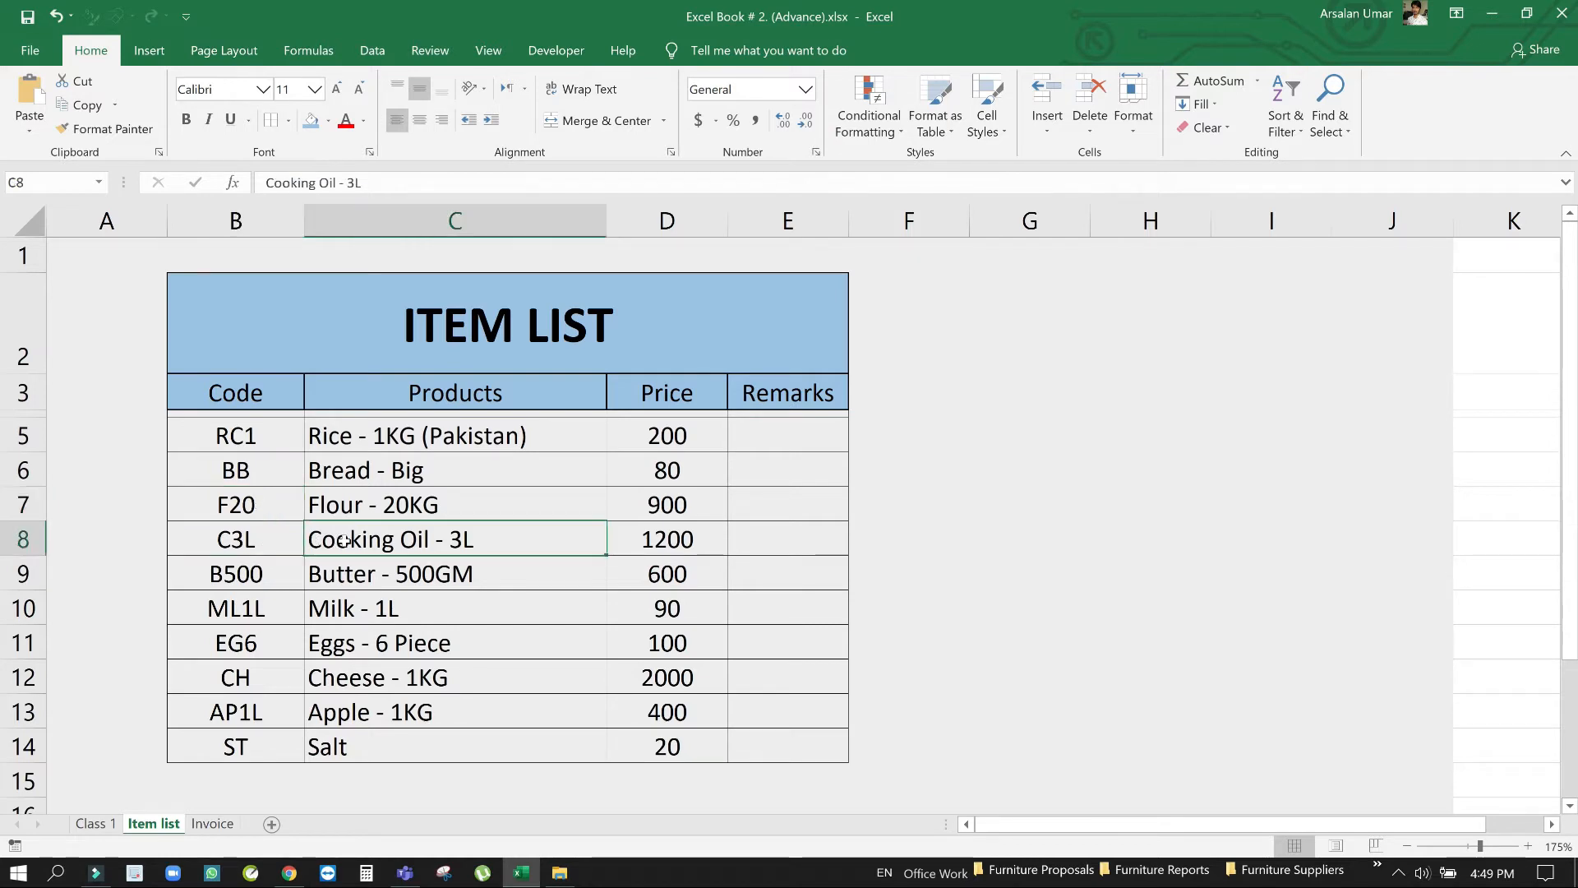
click(255, 539)
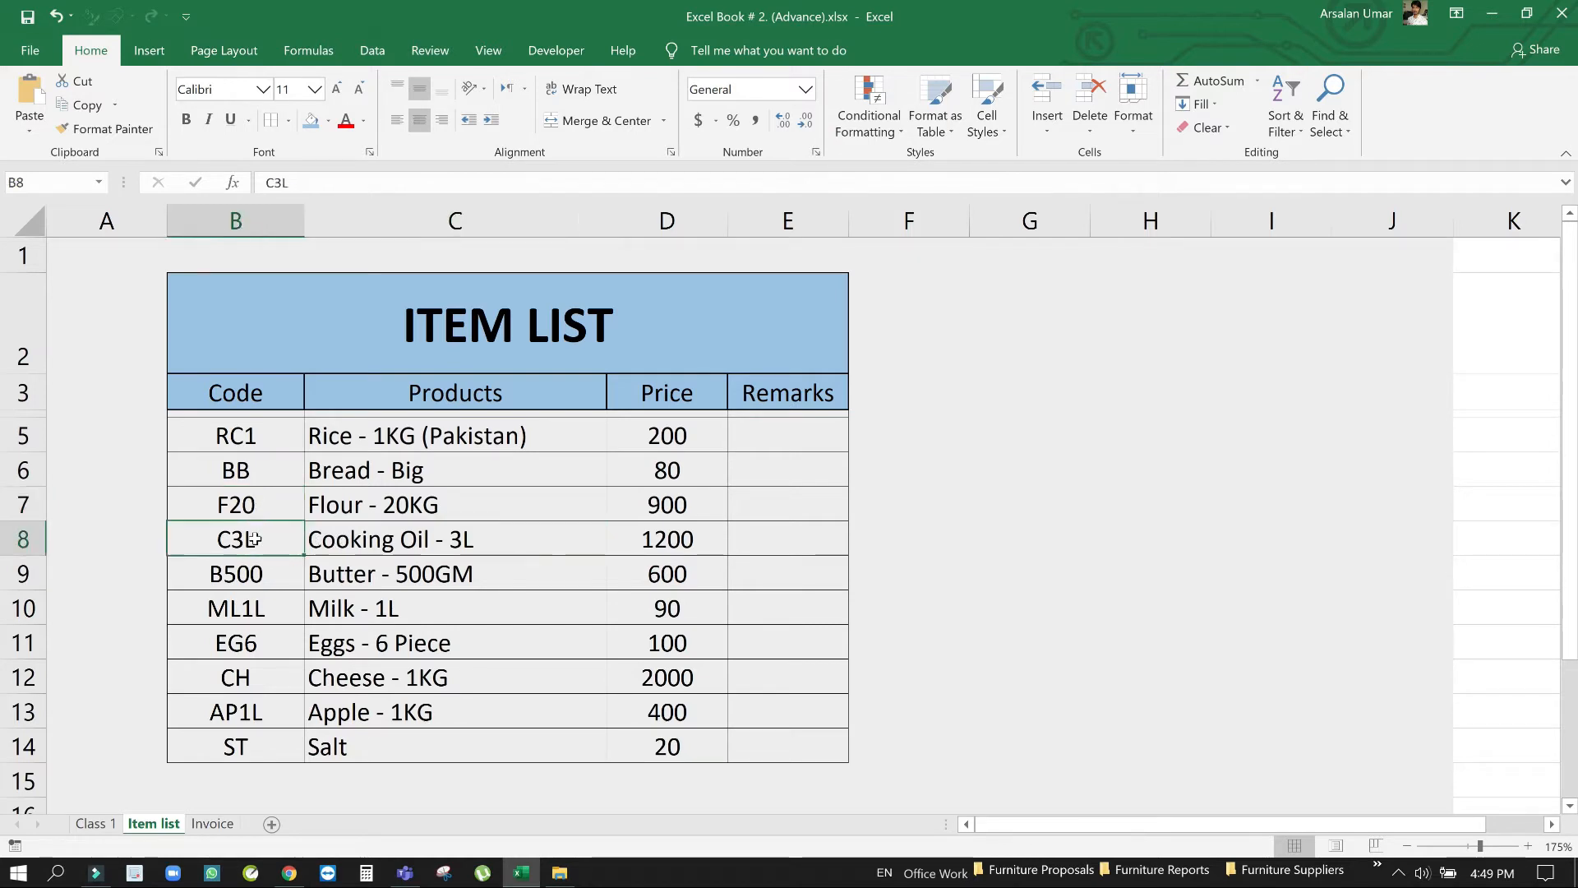
click(407, 544)
click(295, 577)
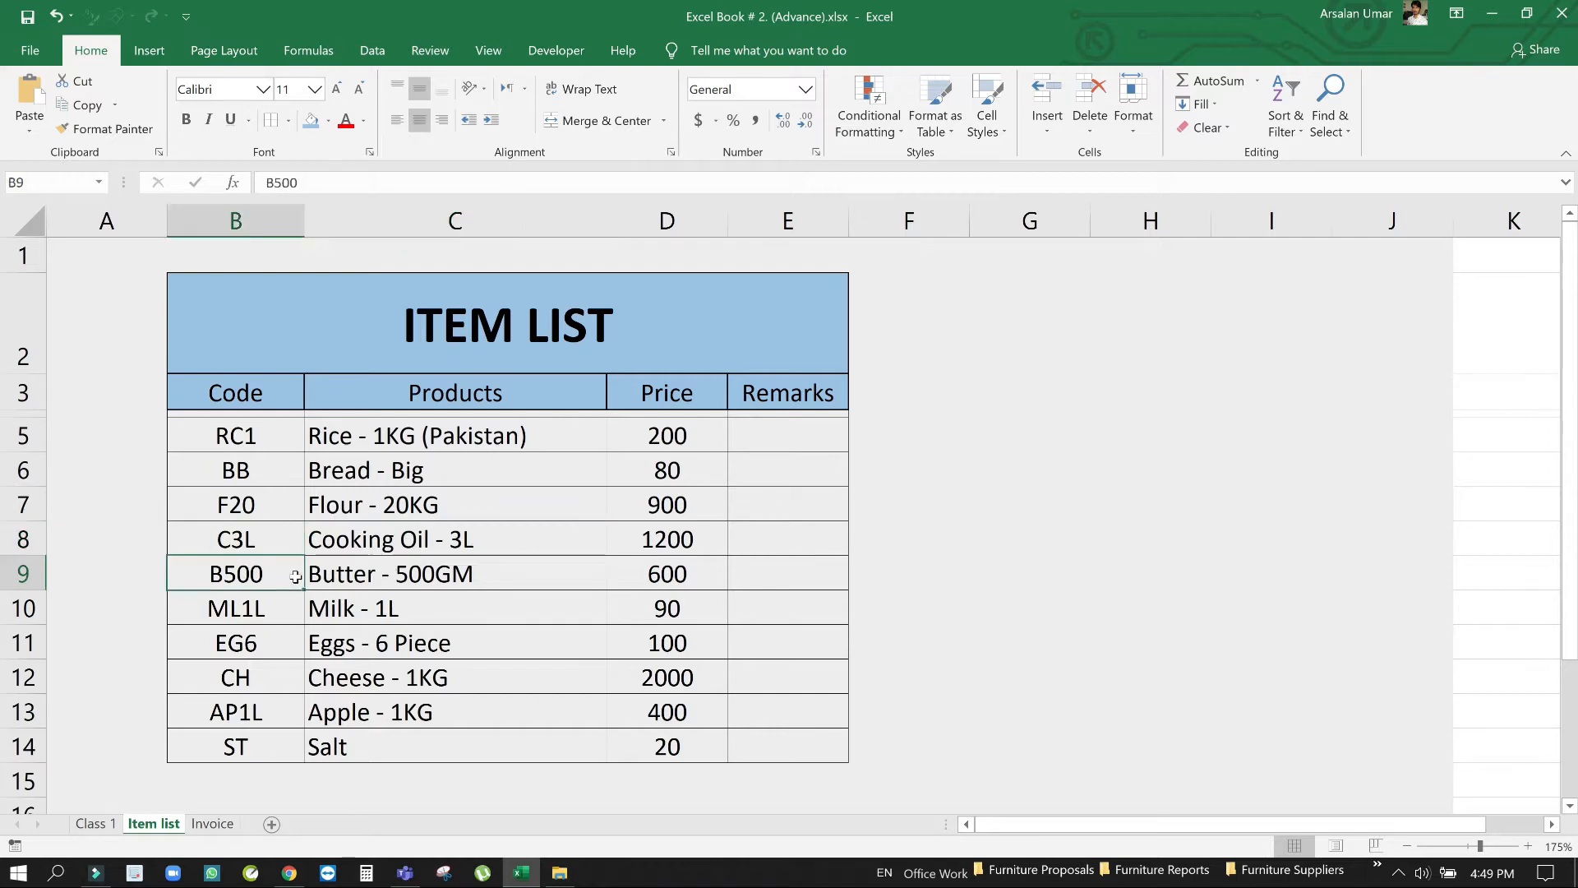
click(374, 587)
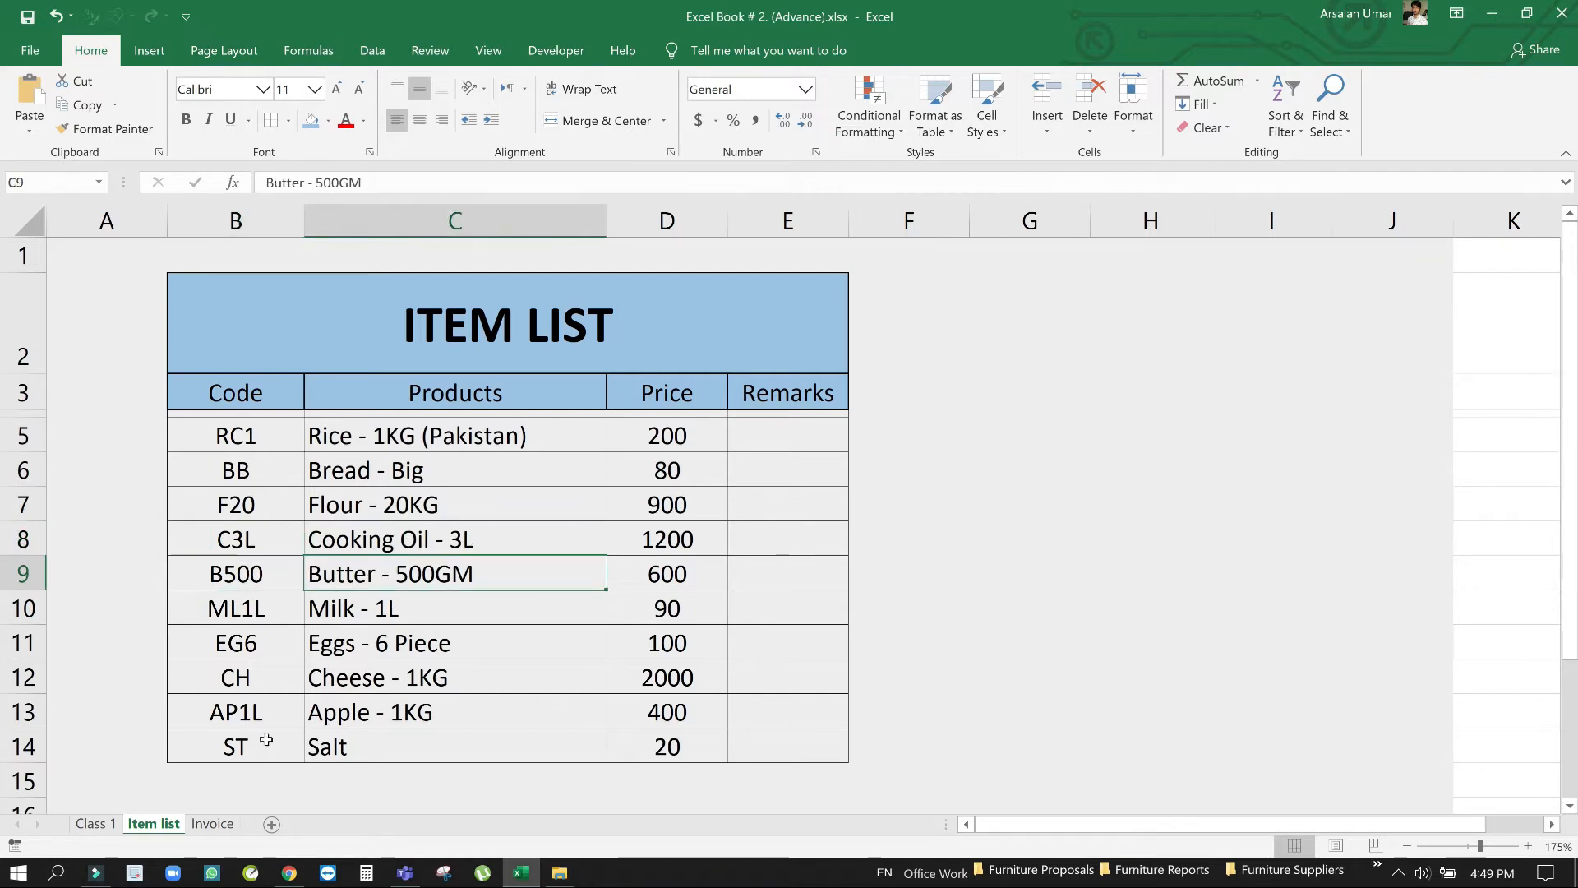
Review the product names and the prices in D5:D14, and save the workbook
click(446, 540)
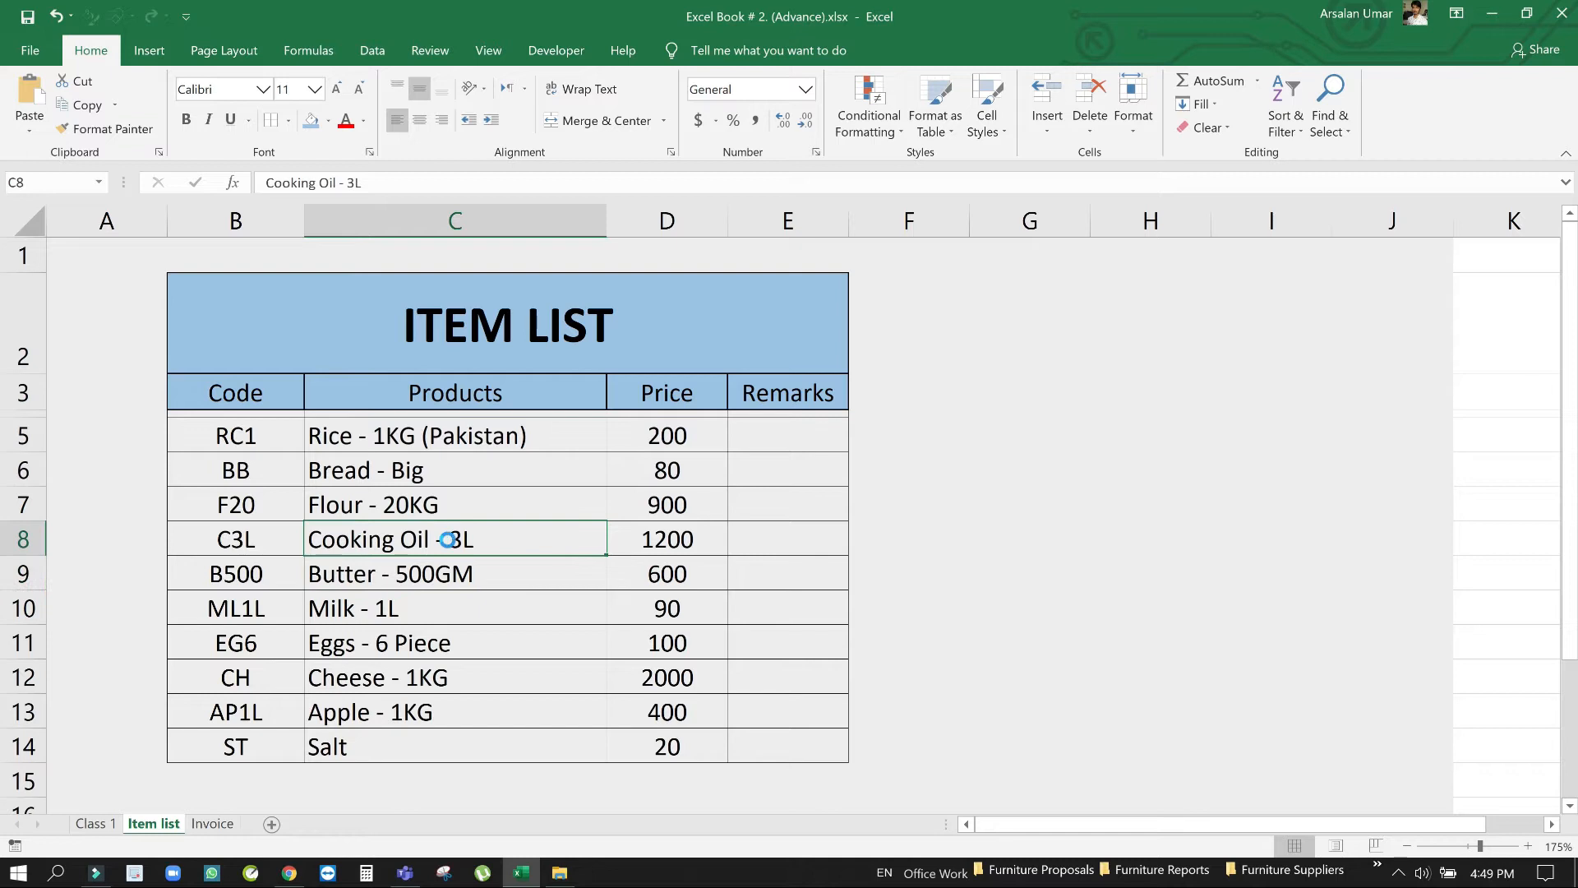
click(448, 573)
drag(637, 435, 645, 751)
click(622, 679)
click(468, 647)
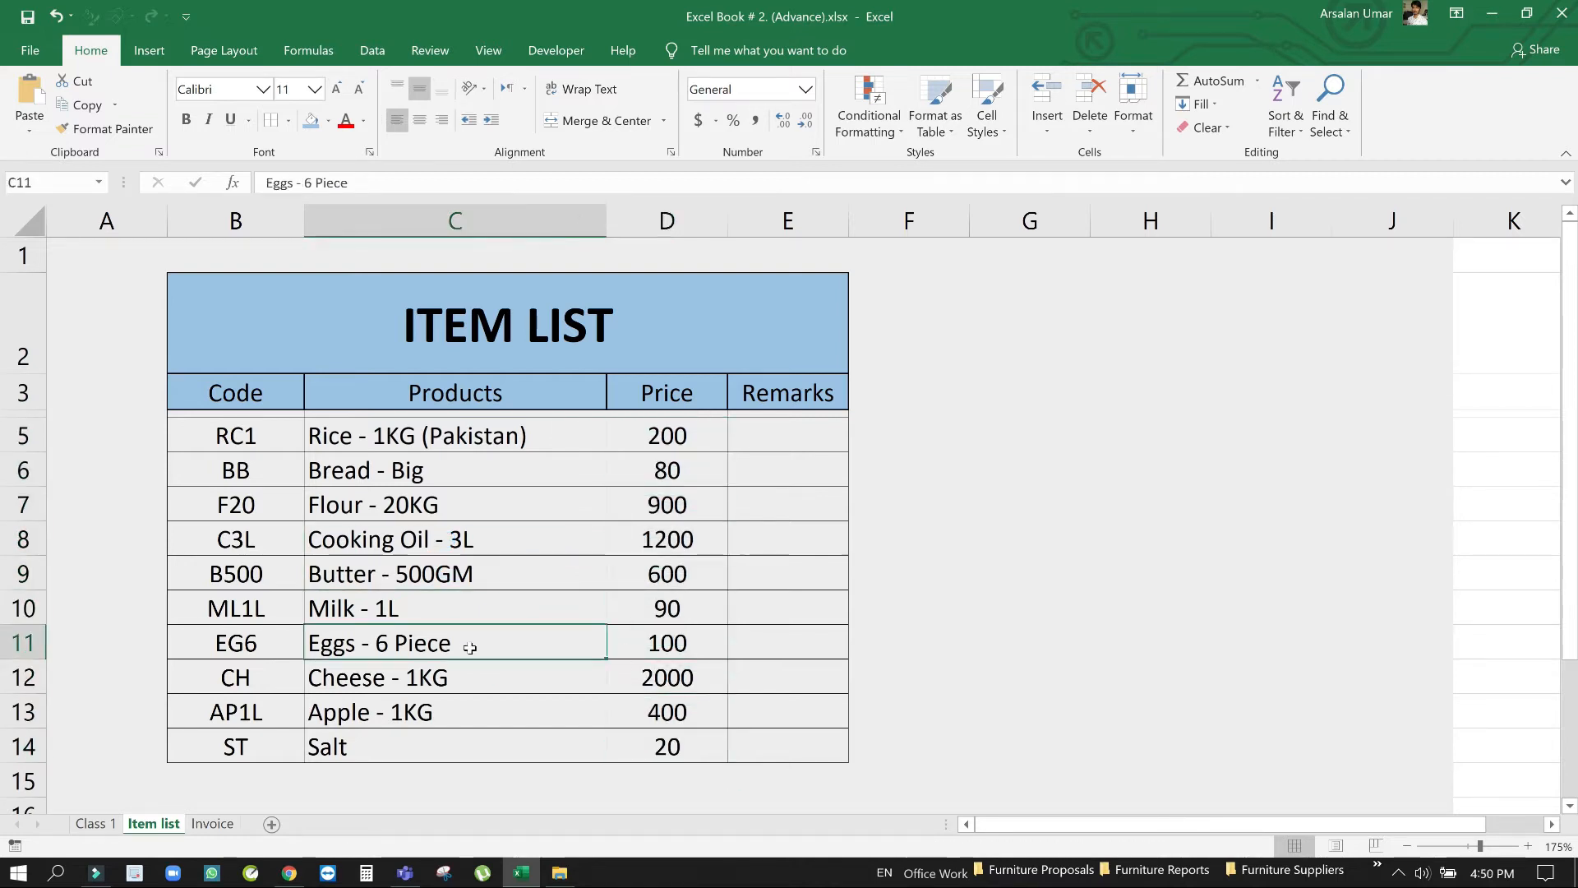
key(ctrl+s)
Define the name List for the item data range B5:D14, leaving out the Remarks column
drag(231, 432, 776, 752)
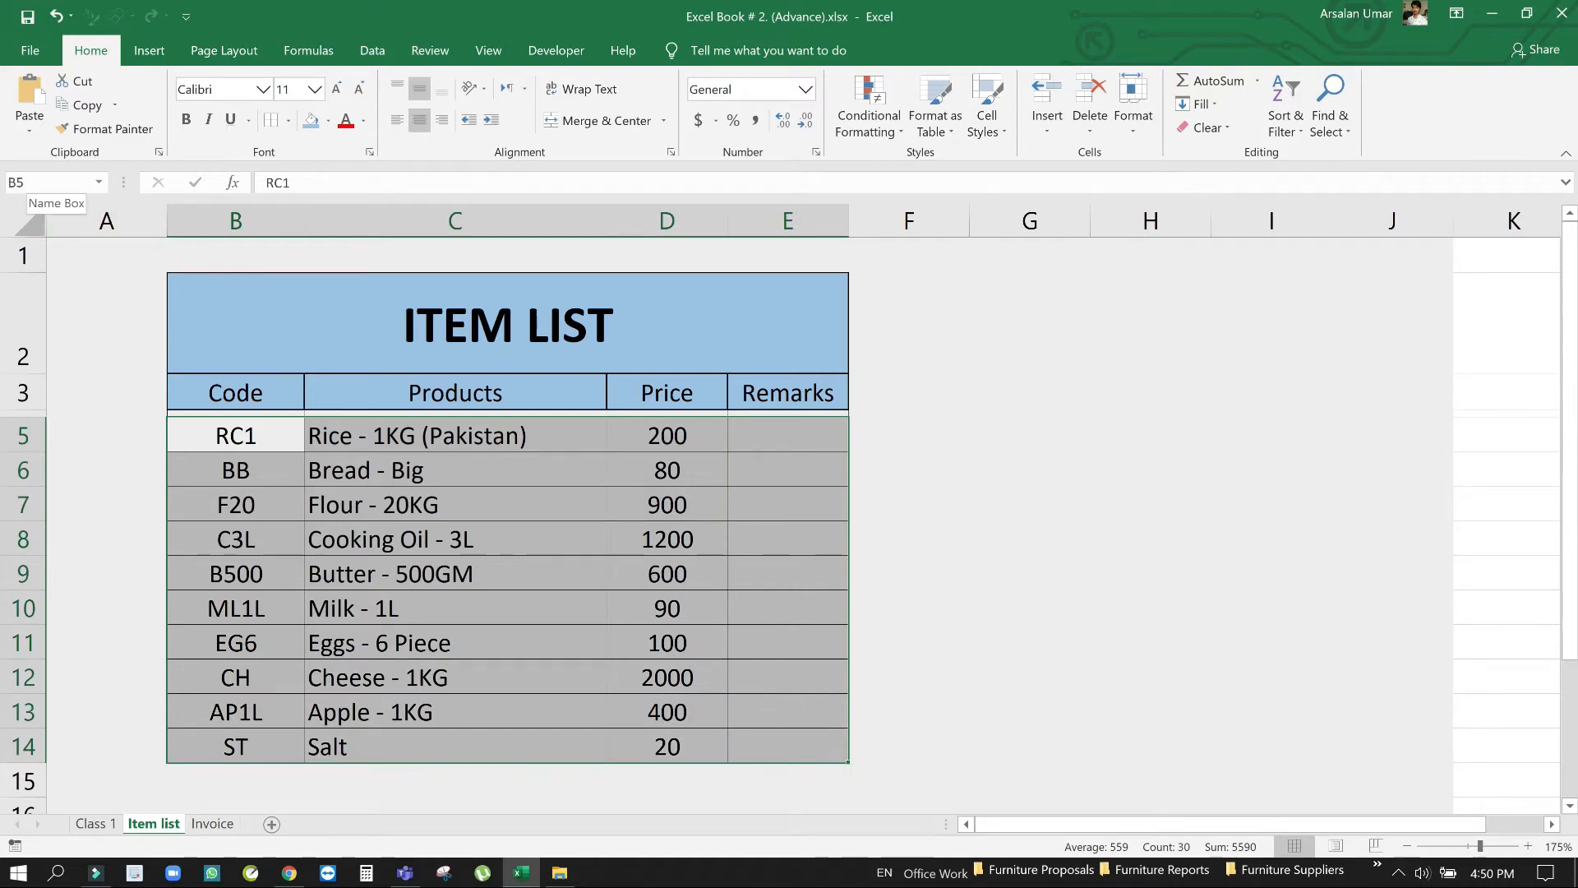
drag(236, 435, 675, 749)
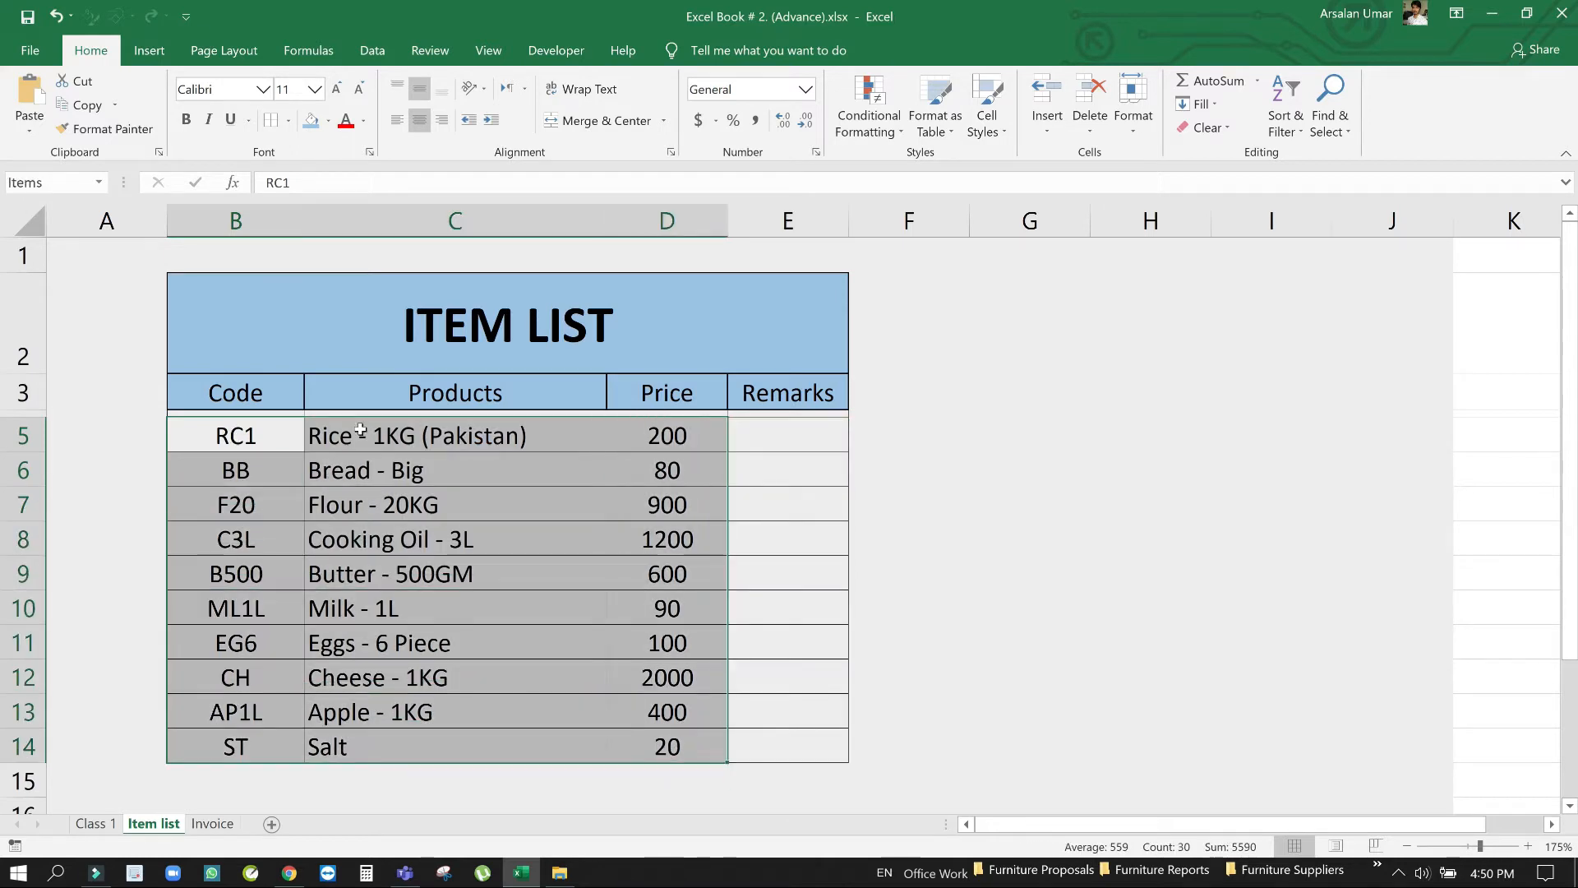
click(62, 182)
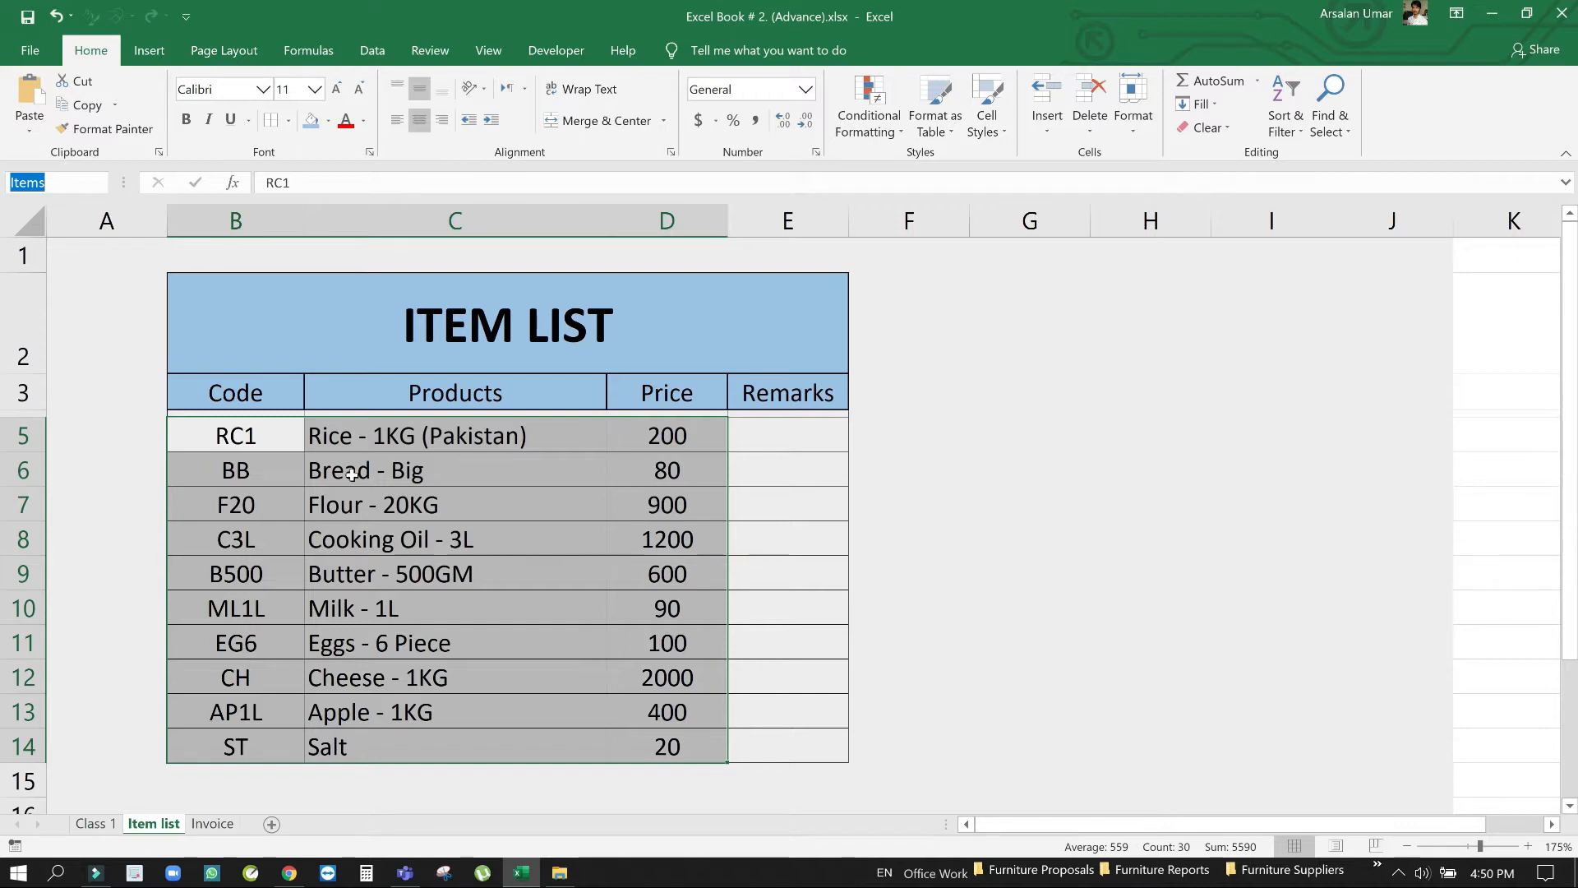
drag(247, 434, 728, 765)
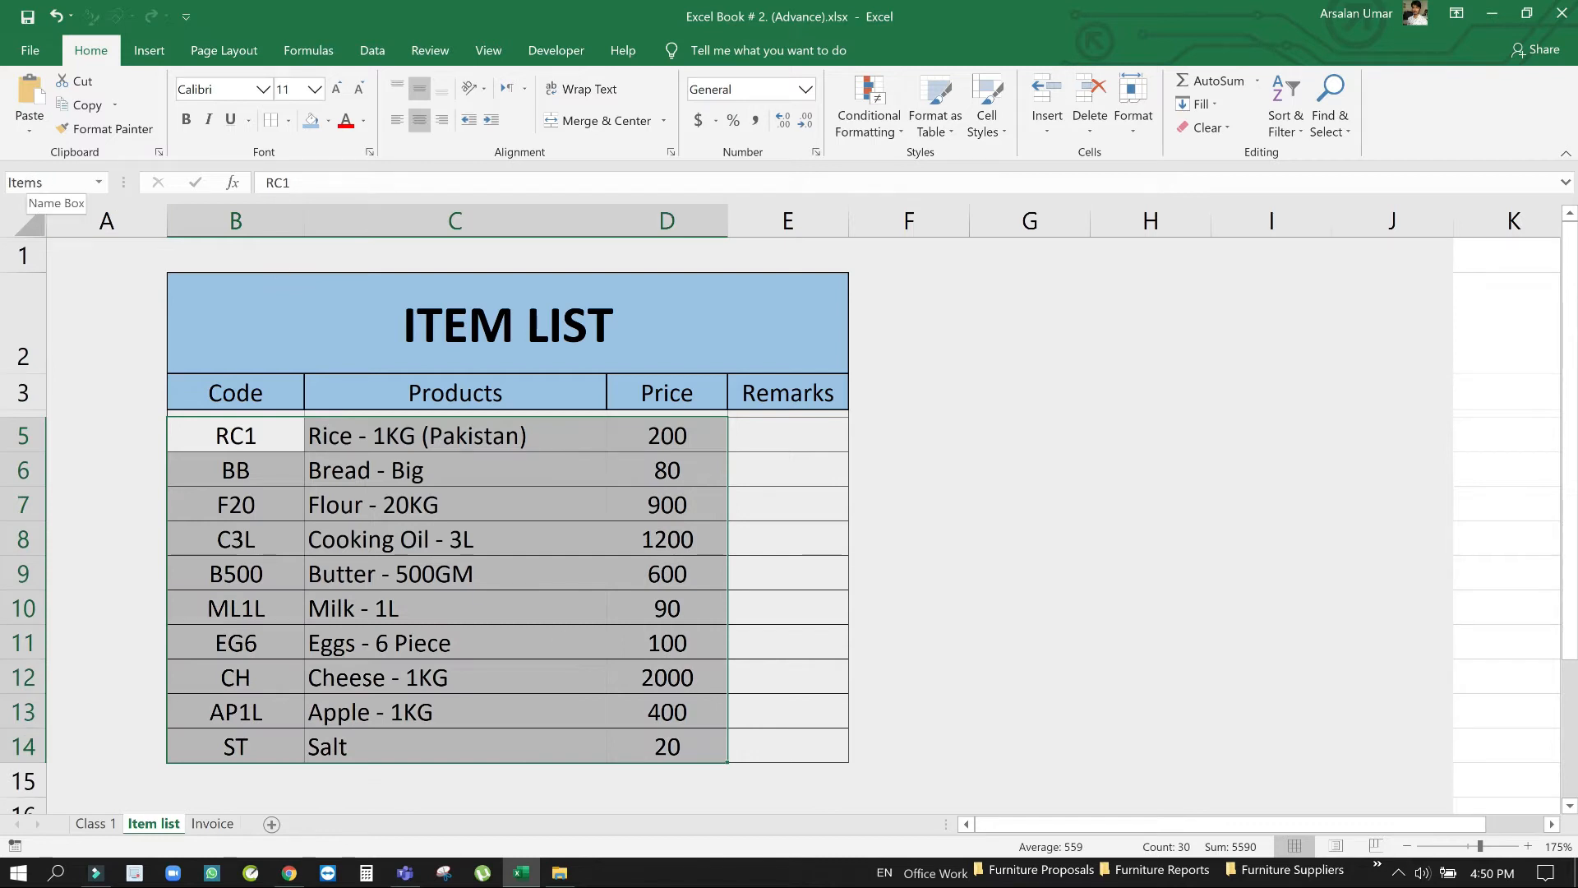
click(64, 183)
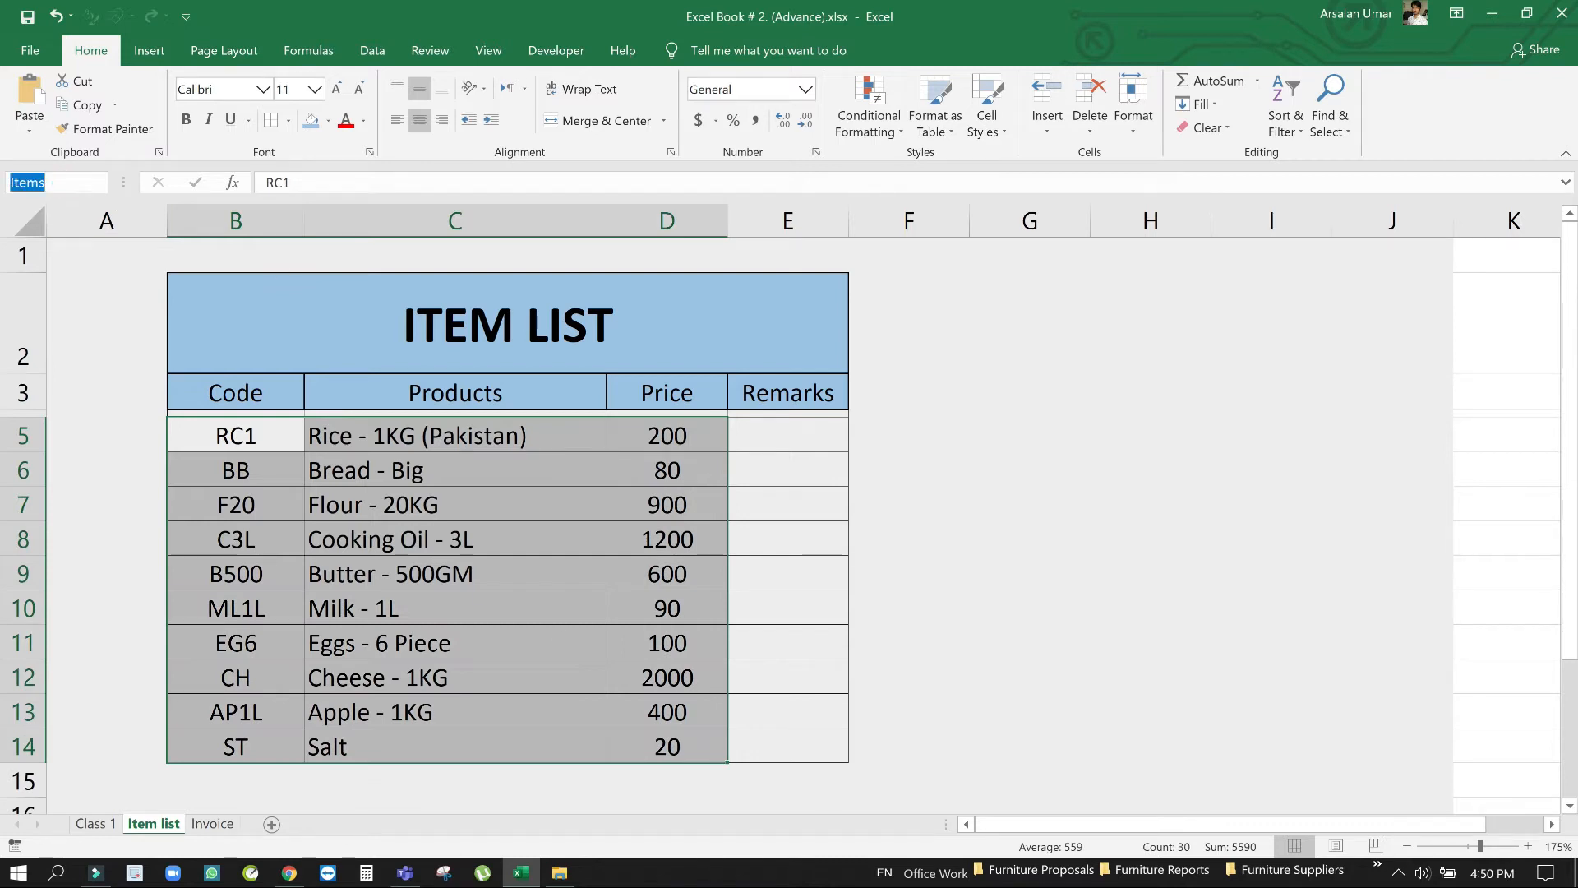
text(List)
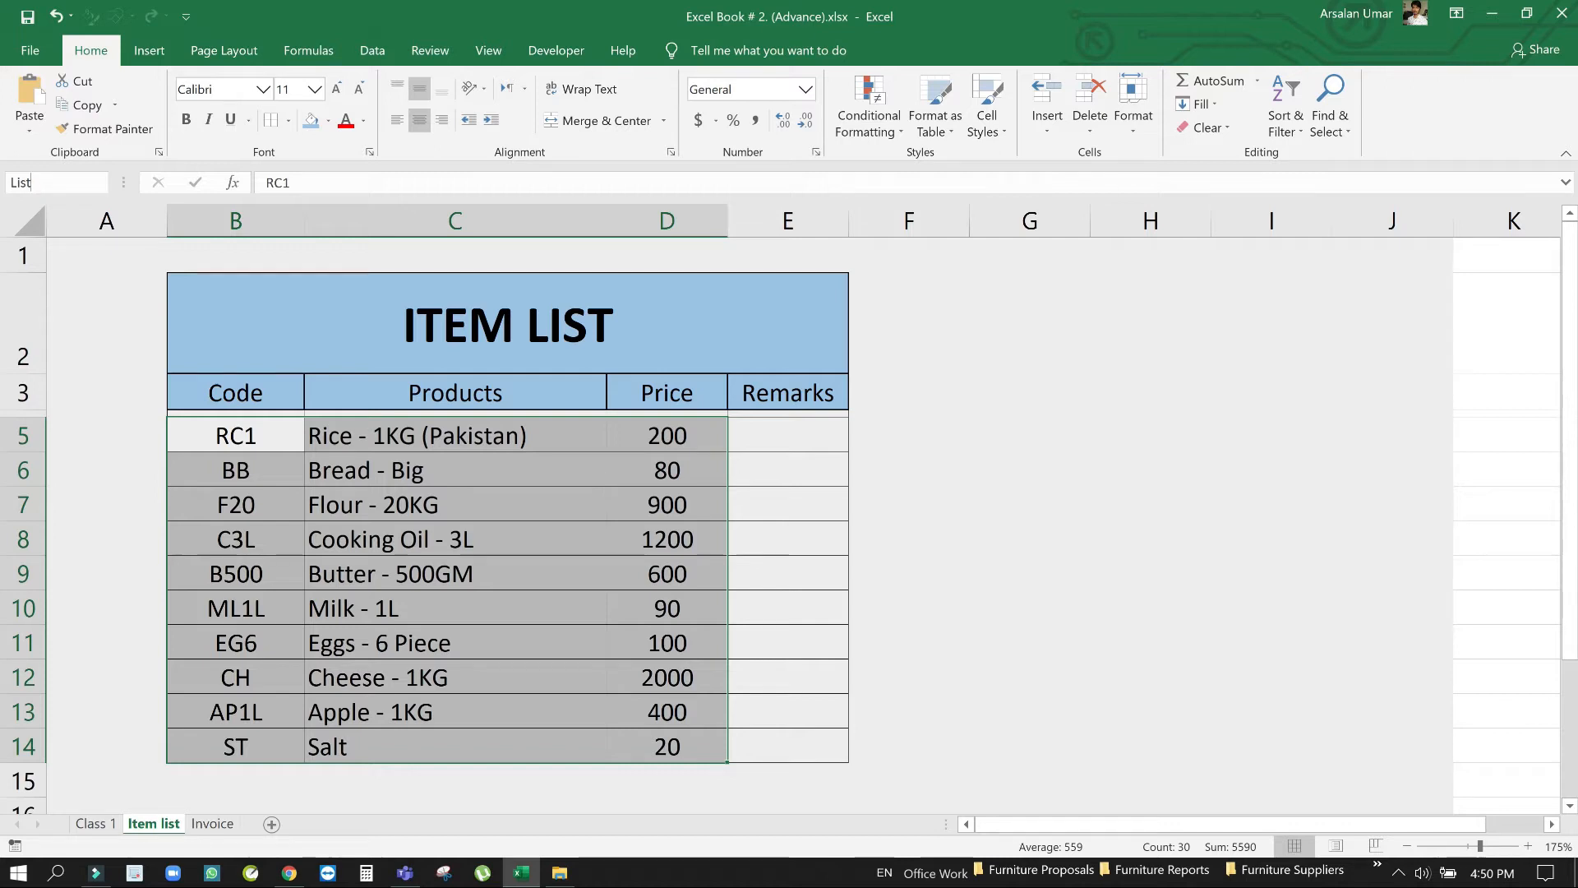
key(Return)
Select the item data B5:D14 again to check which range name it carries
click(465, 516)
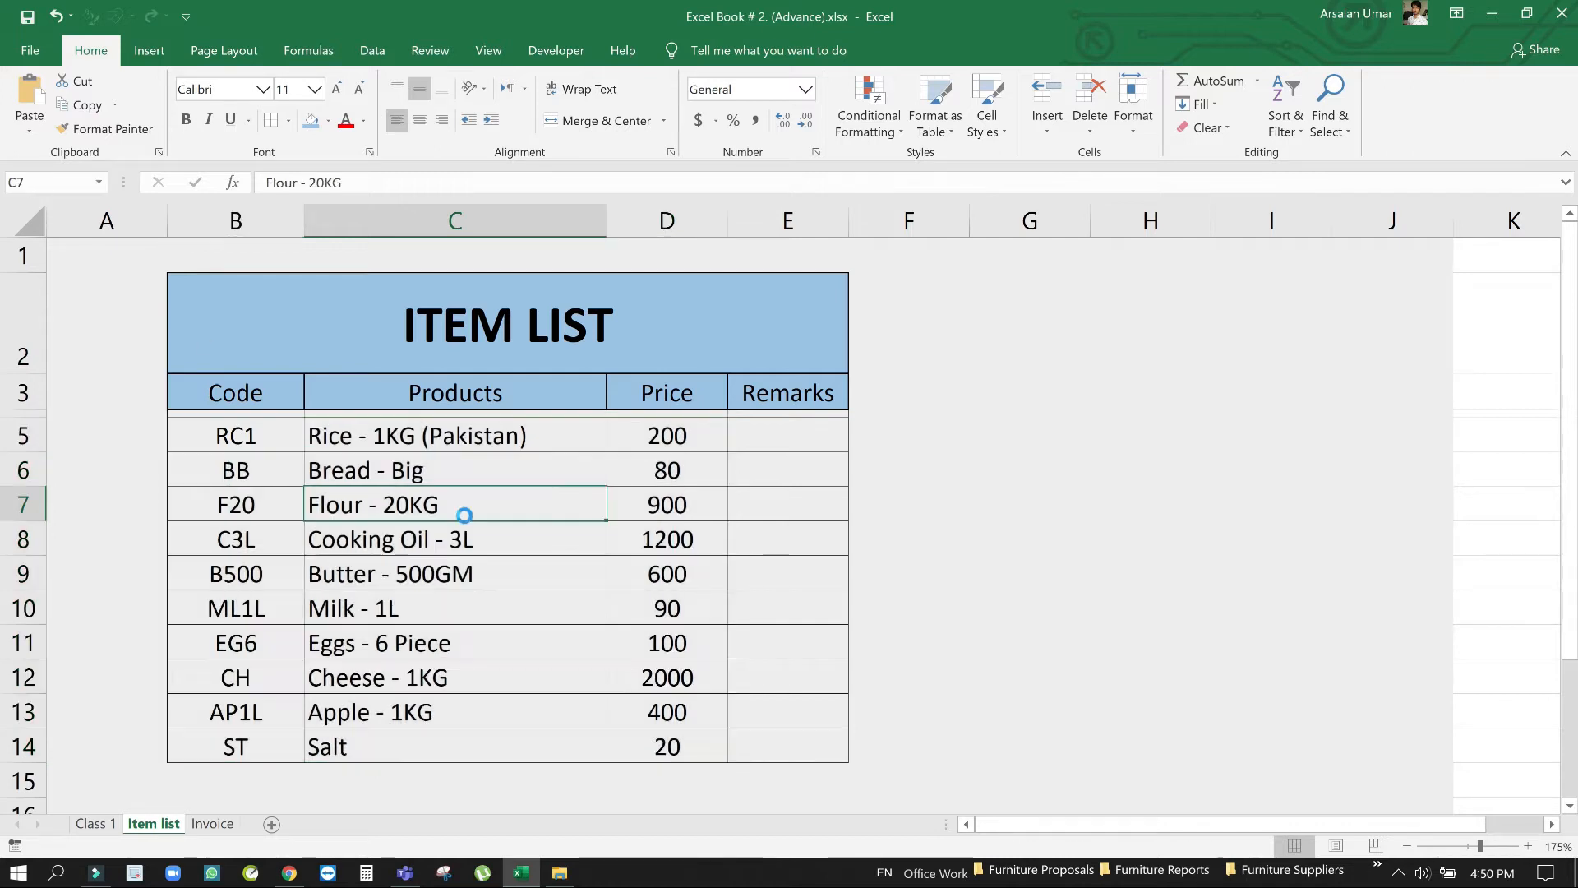
drag(260, 441, 673, 747)
click(640, 697)
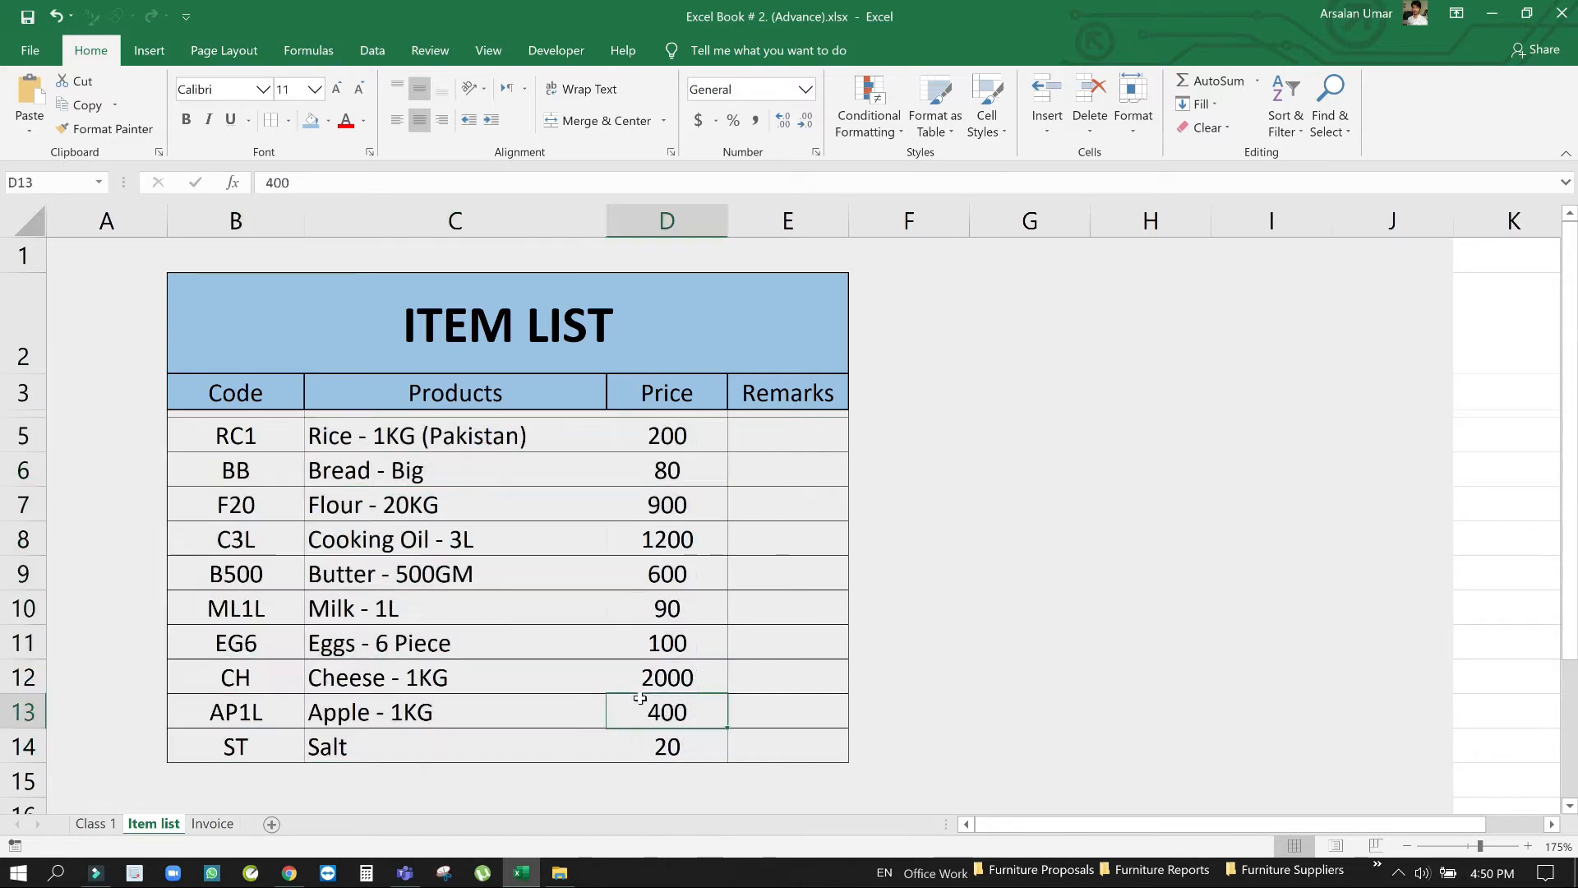
drag(197, 439, 668, 750)
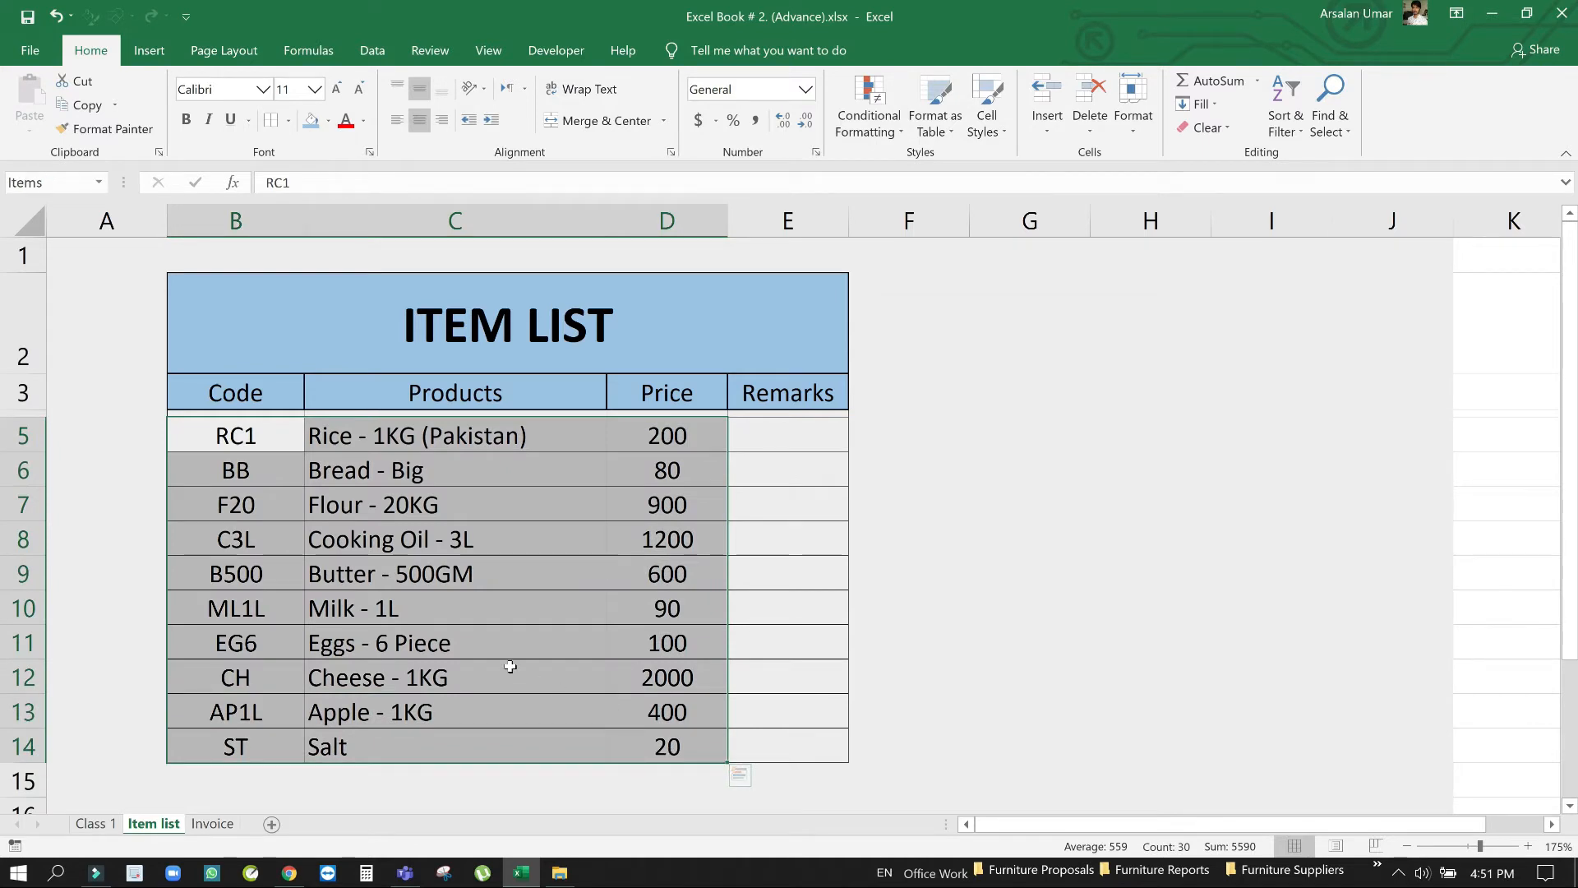
click(509, 633)
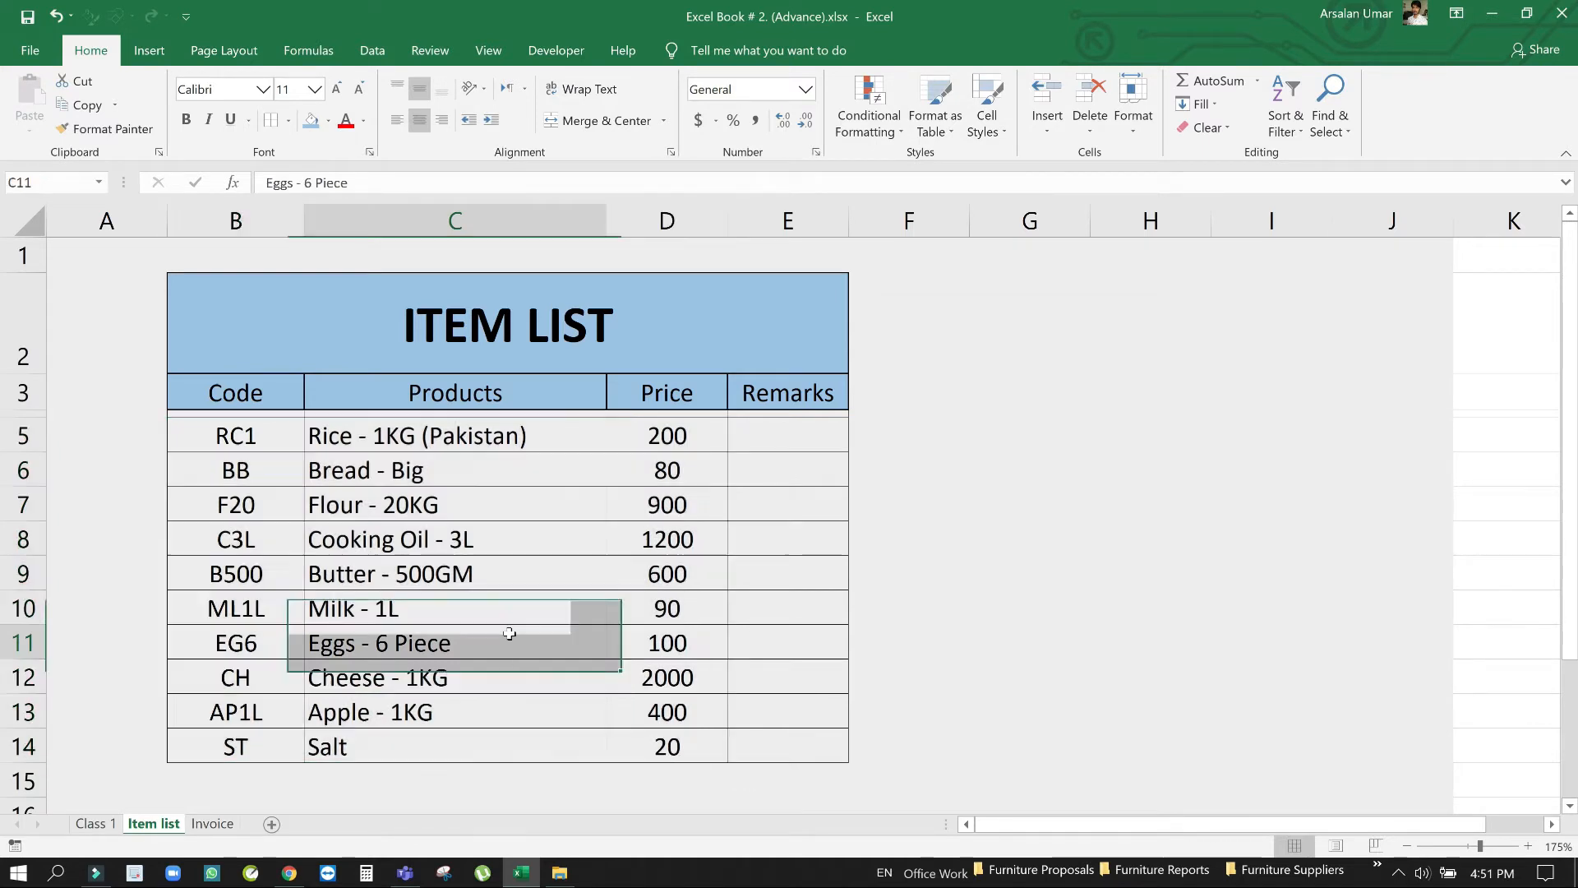
Duplicate the Salt row by copying row 14 and inserting the copied cells as an extra row
click(29, 746)
key(ctrl+c)
right_click(29, 745)
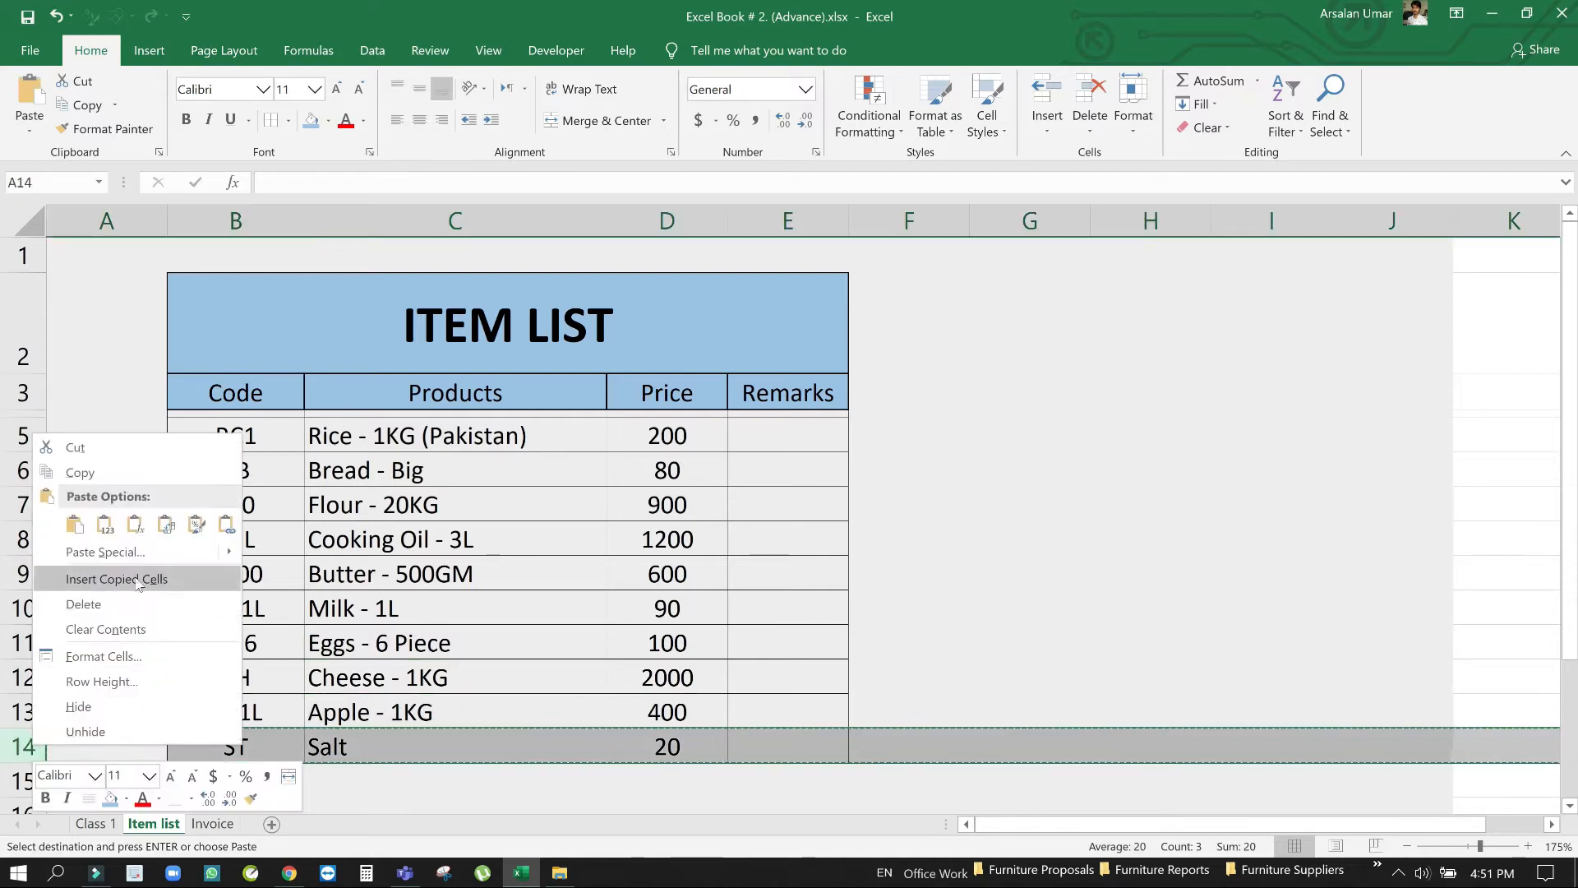
key(Escape)
click(270, 783)
key(Escape)
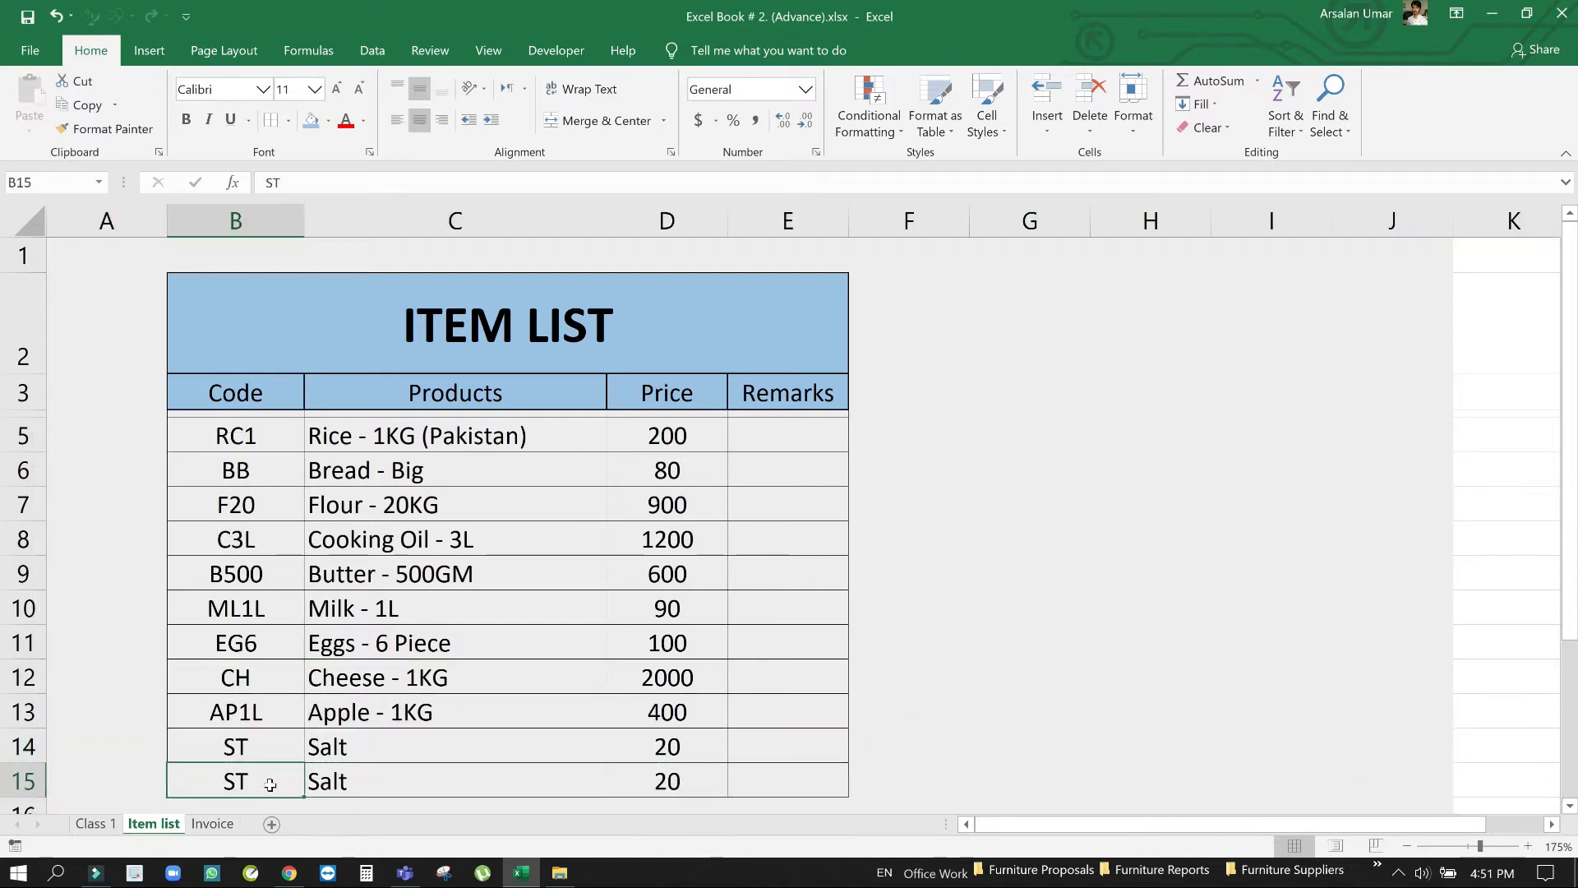
Fill the duplicated row 15 with product Water, code WT and price 500
key(Right)
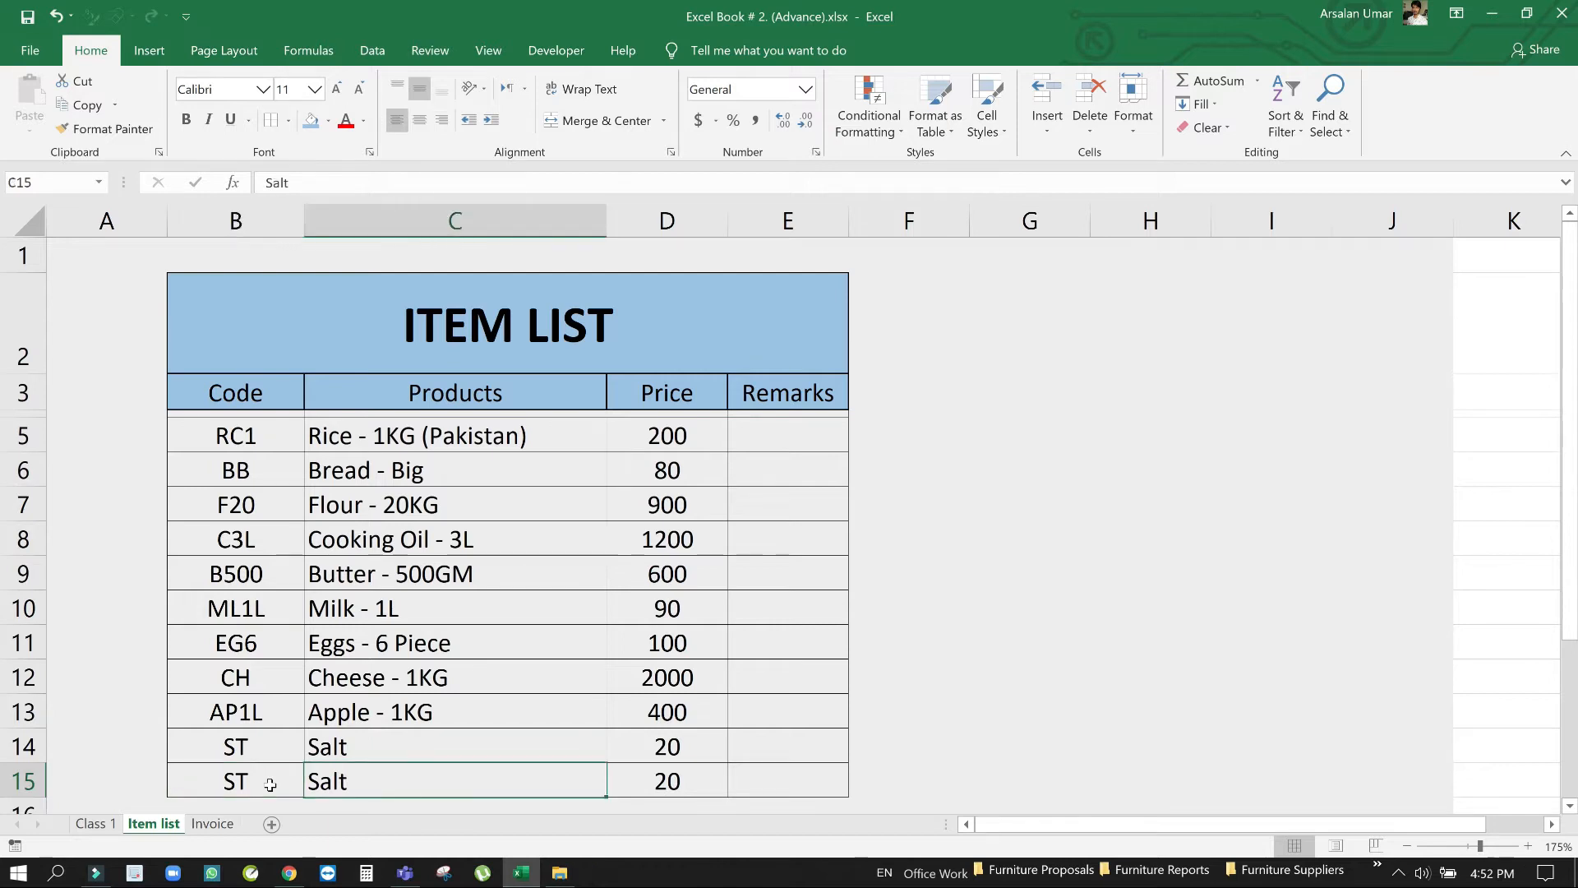
text(Water)
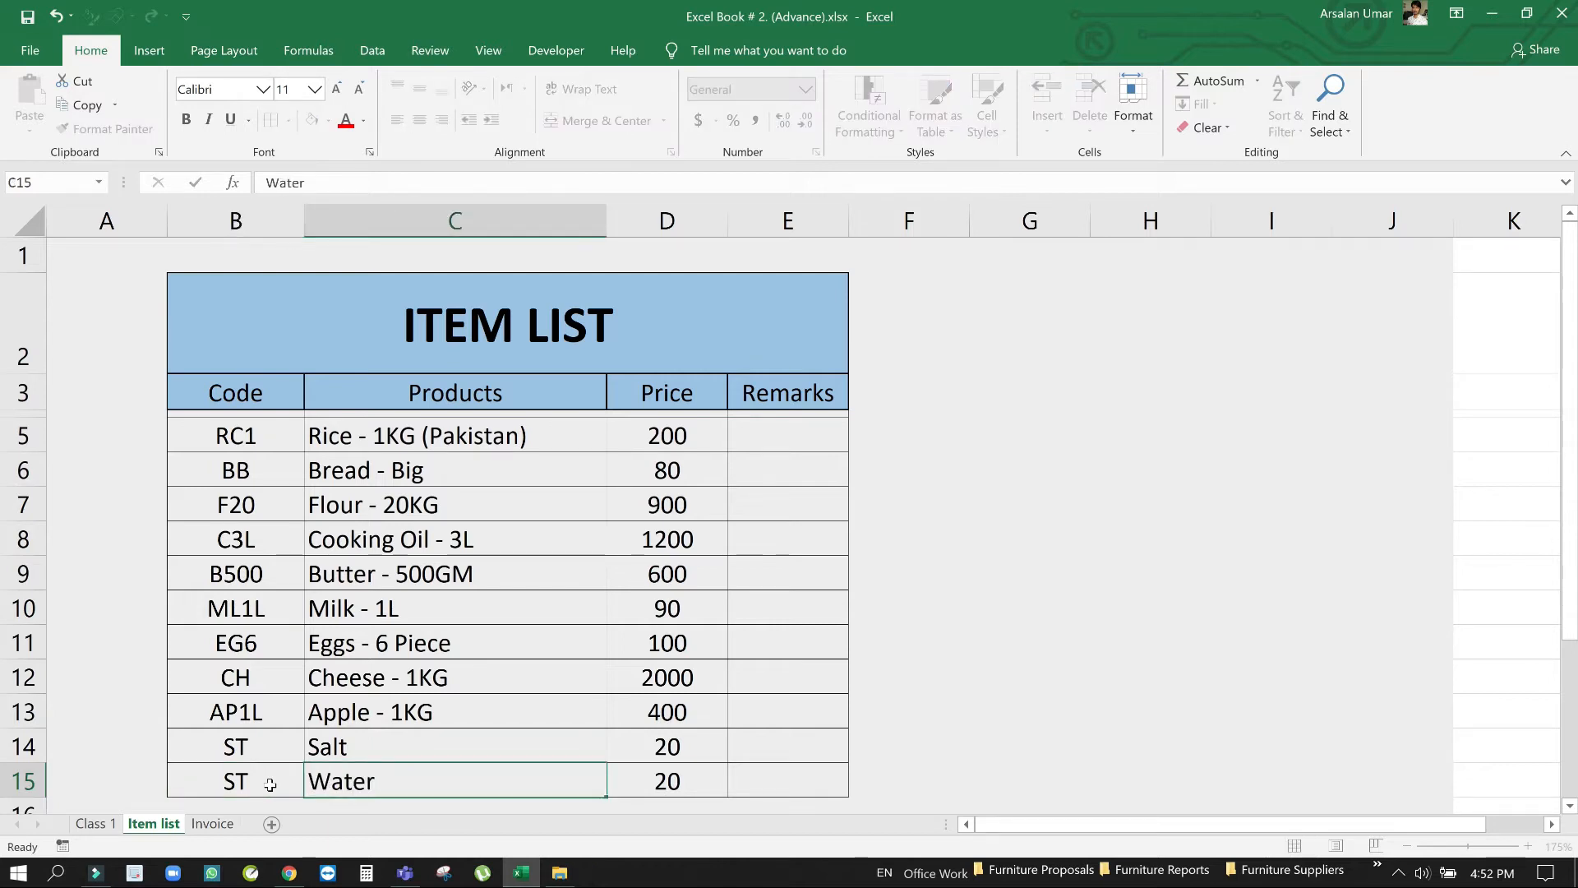
click(270, 783)
text(WT)
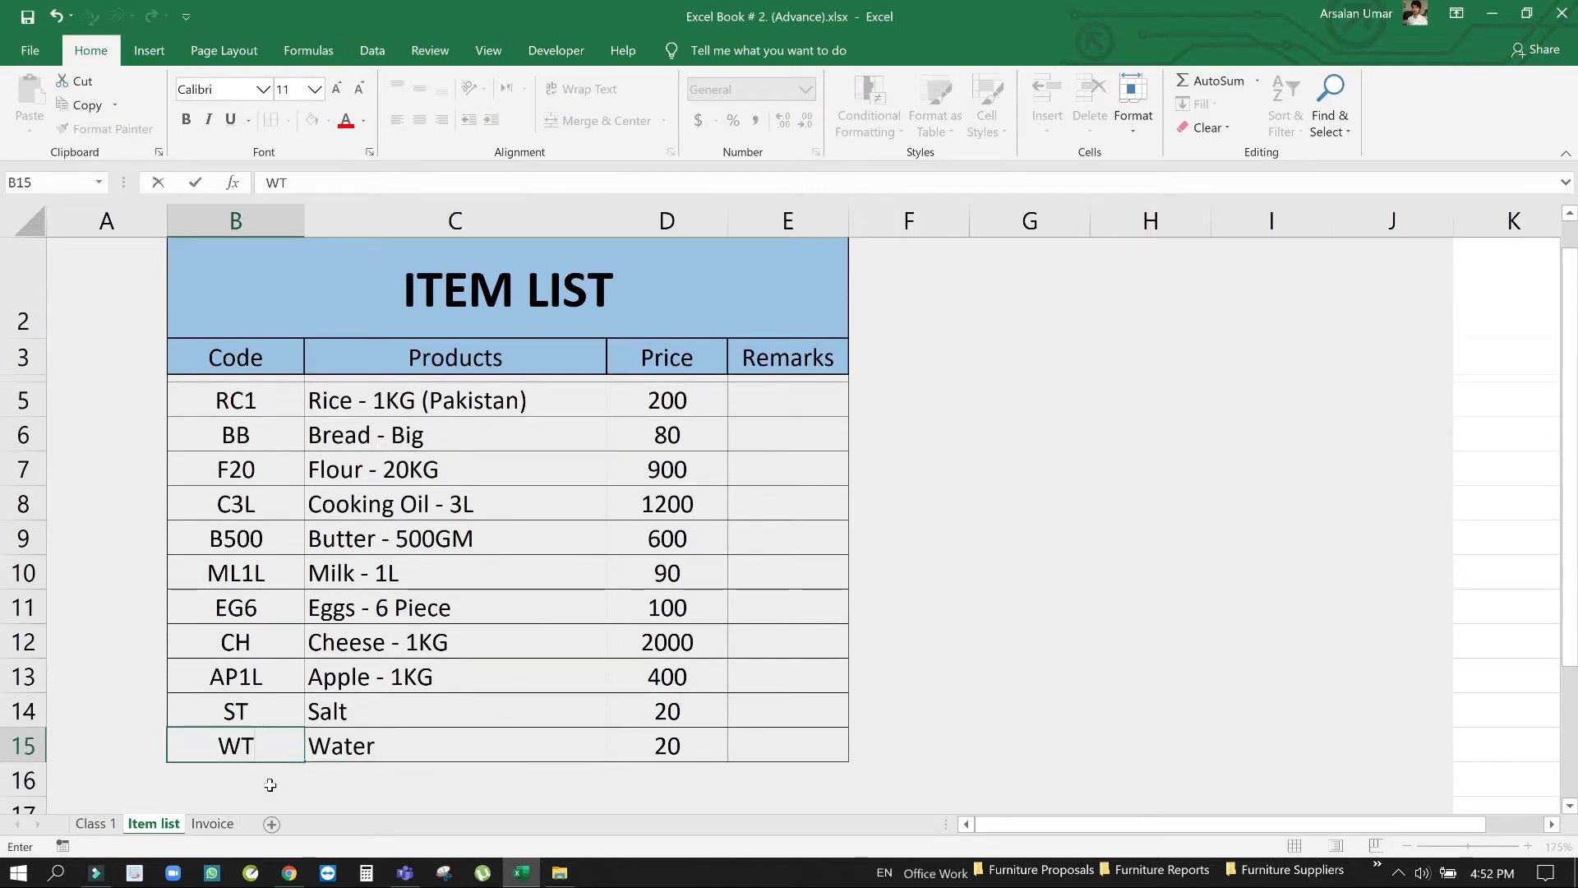
key(Return)
key(Up)
key(Right)
key(Right)
text(500)
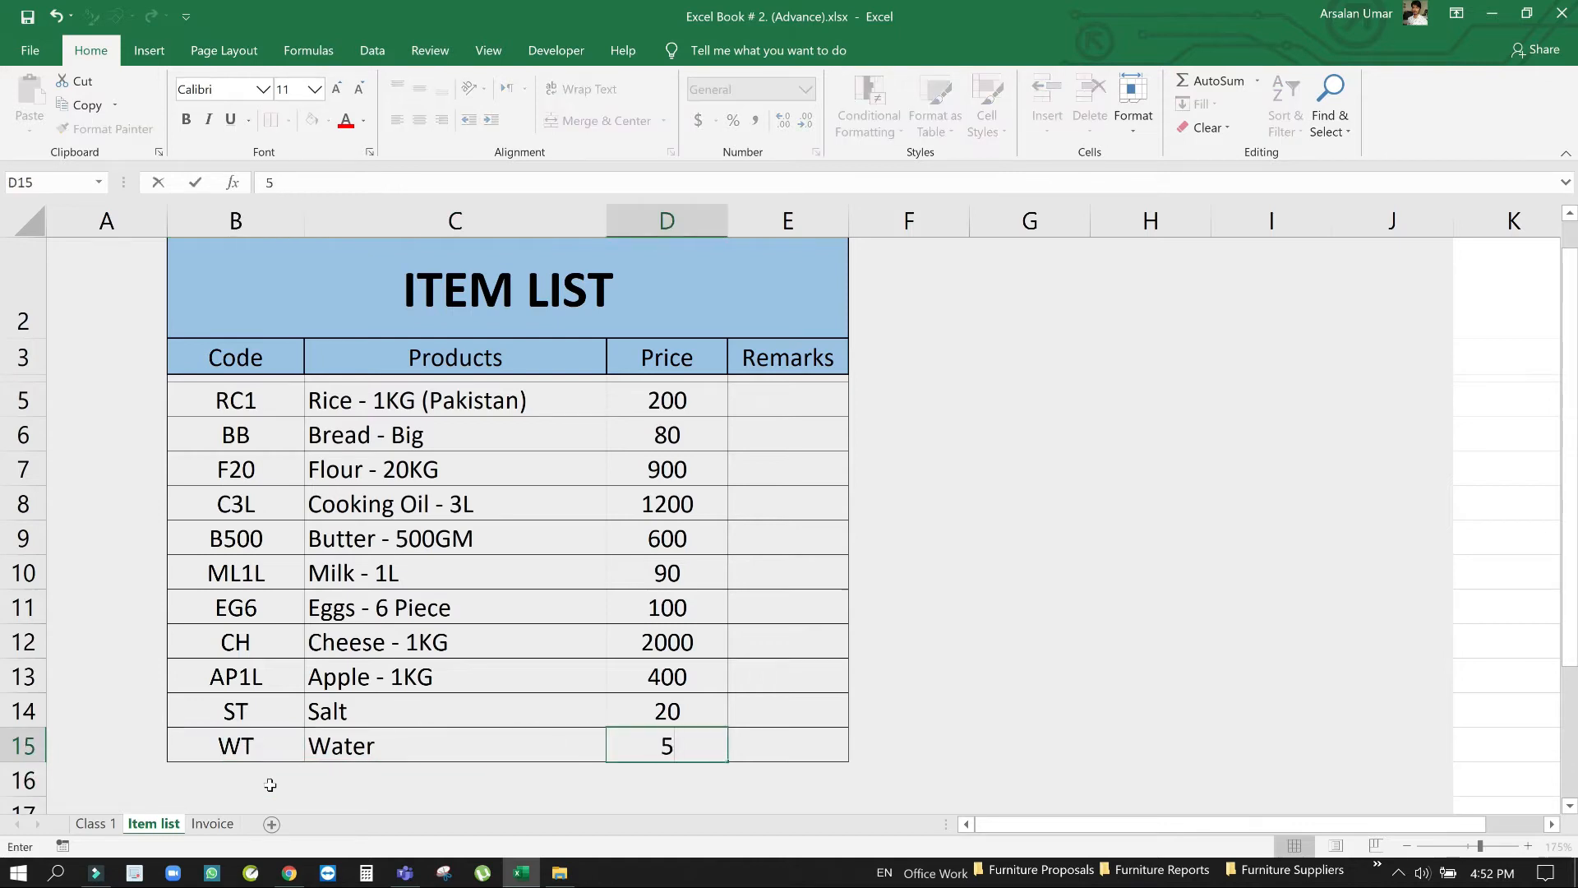
key(Return)
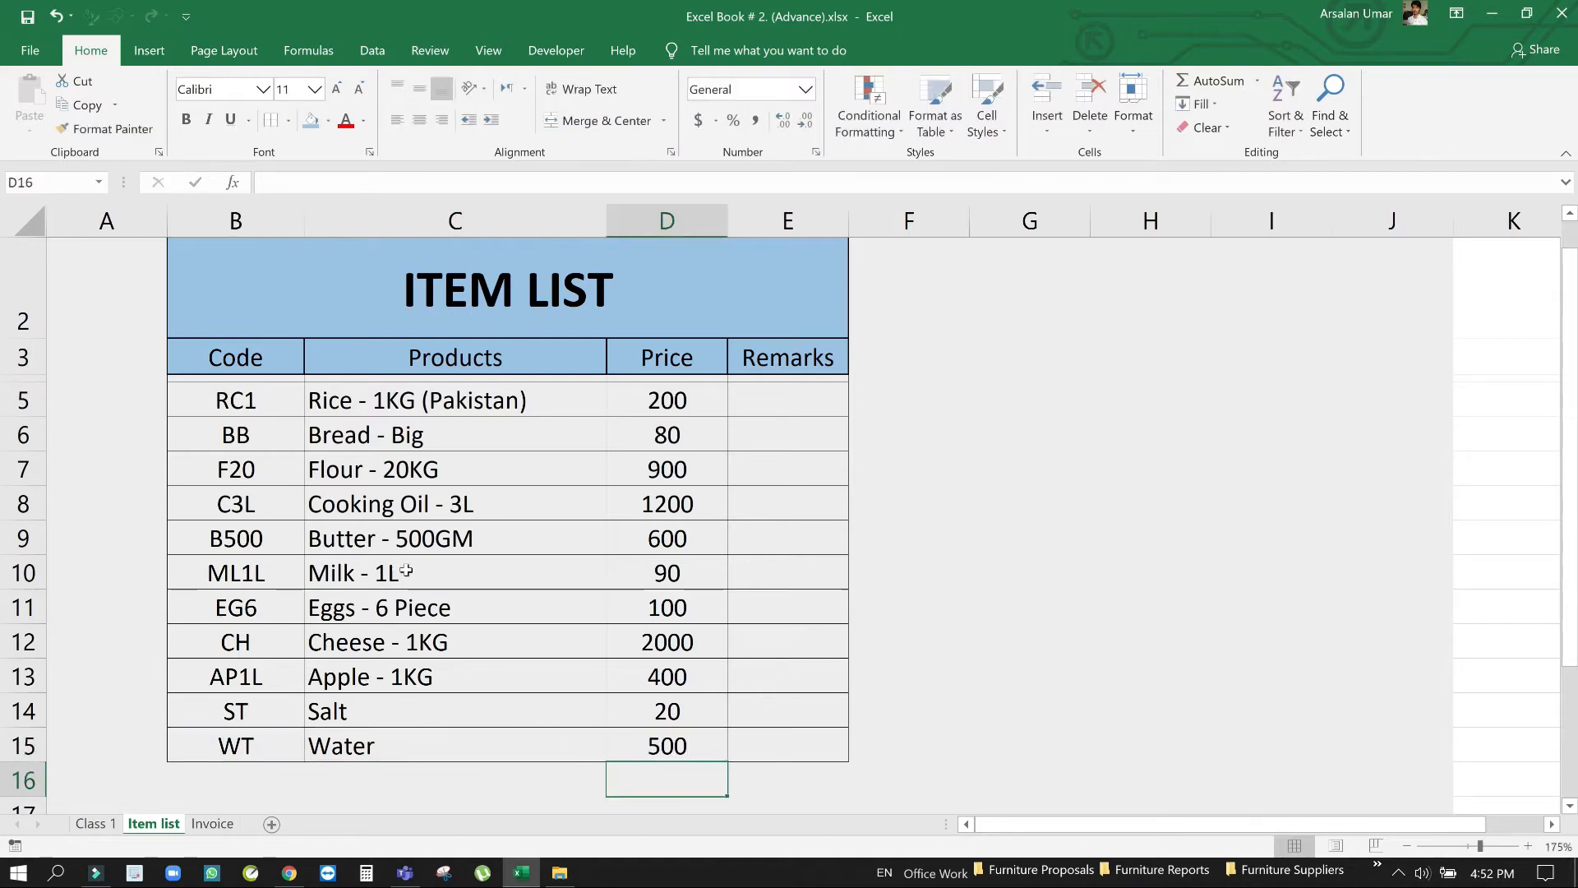
Select the extended item data B5:D15 to check whether the named range covers the added Water row
drag(237, 401, 719, 751)
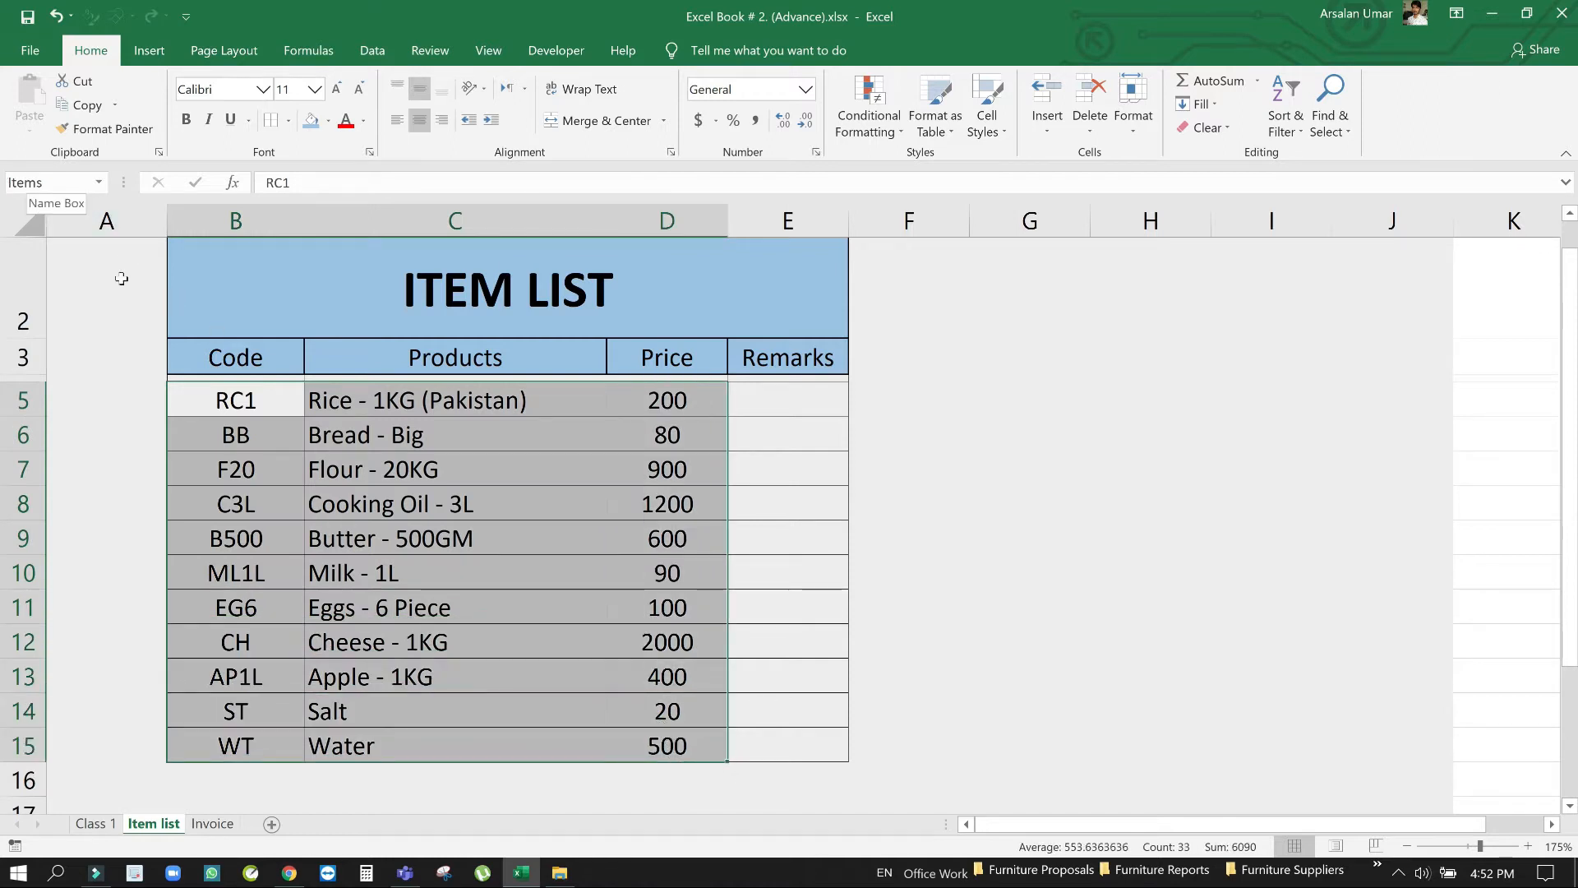
click(557, 664)
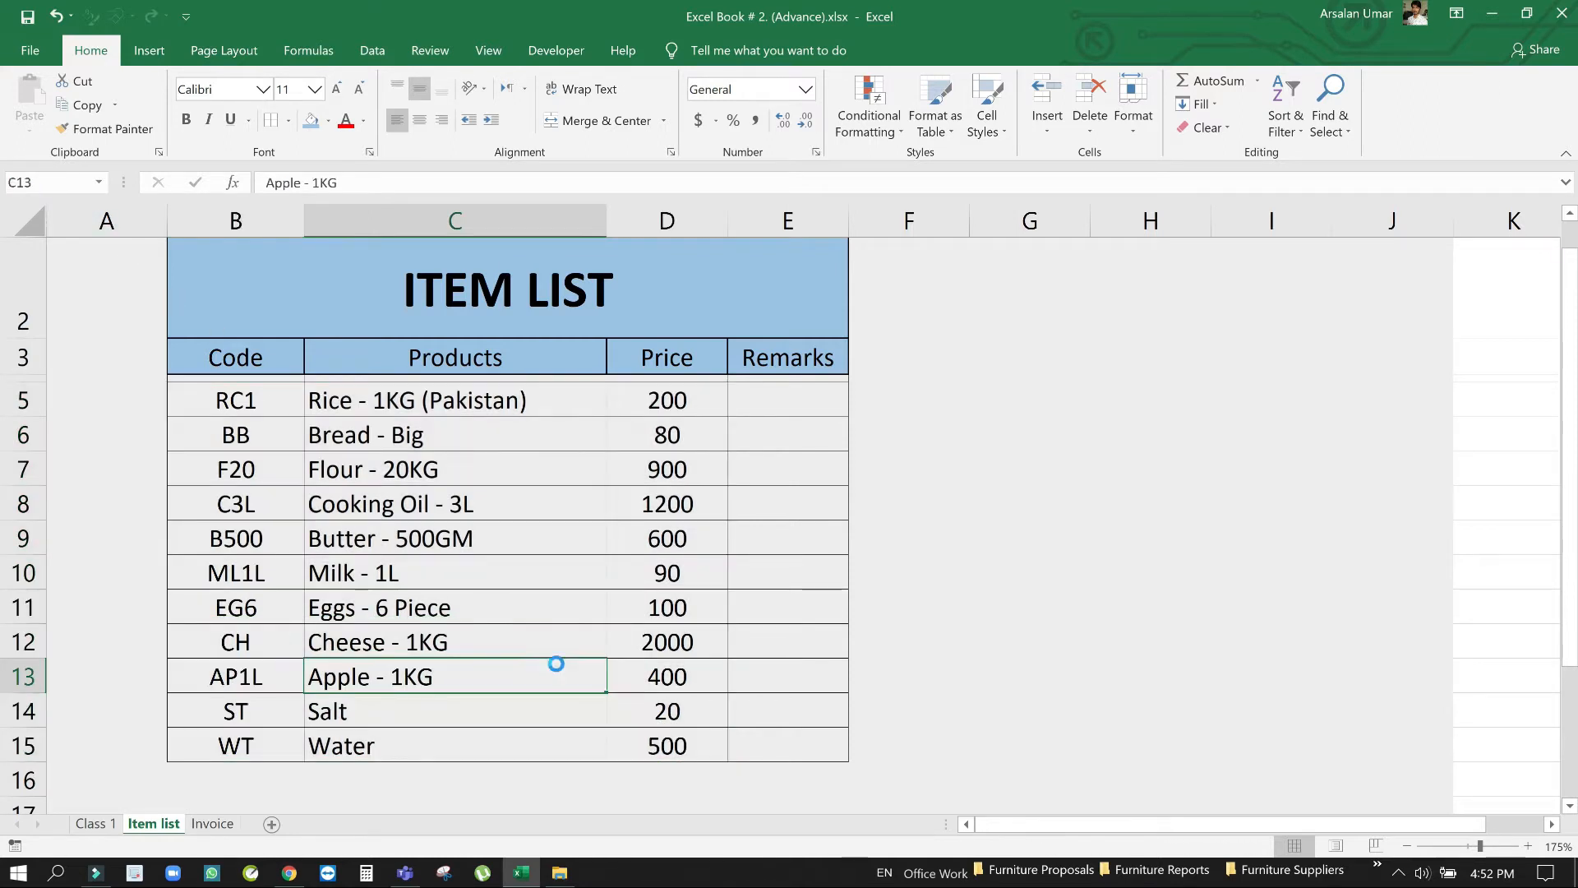
click(403, 718)
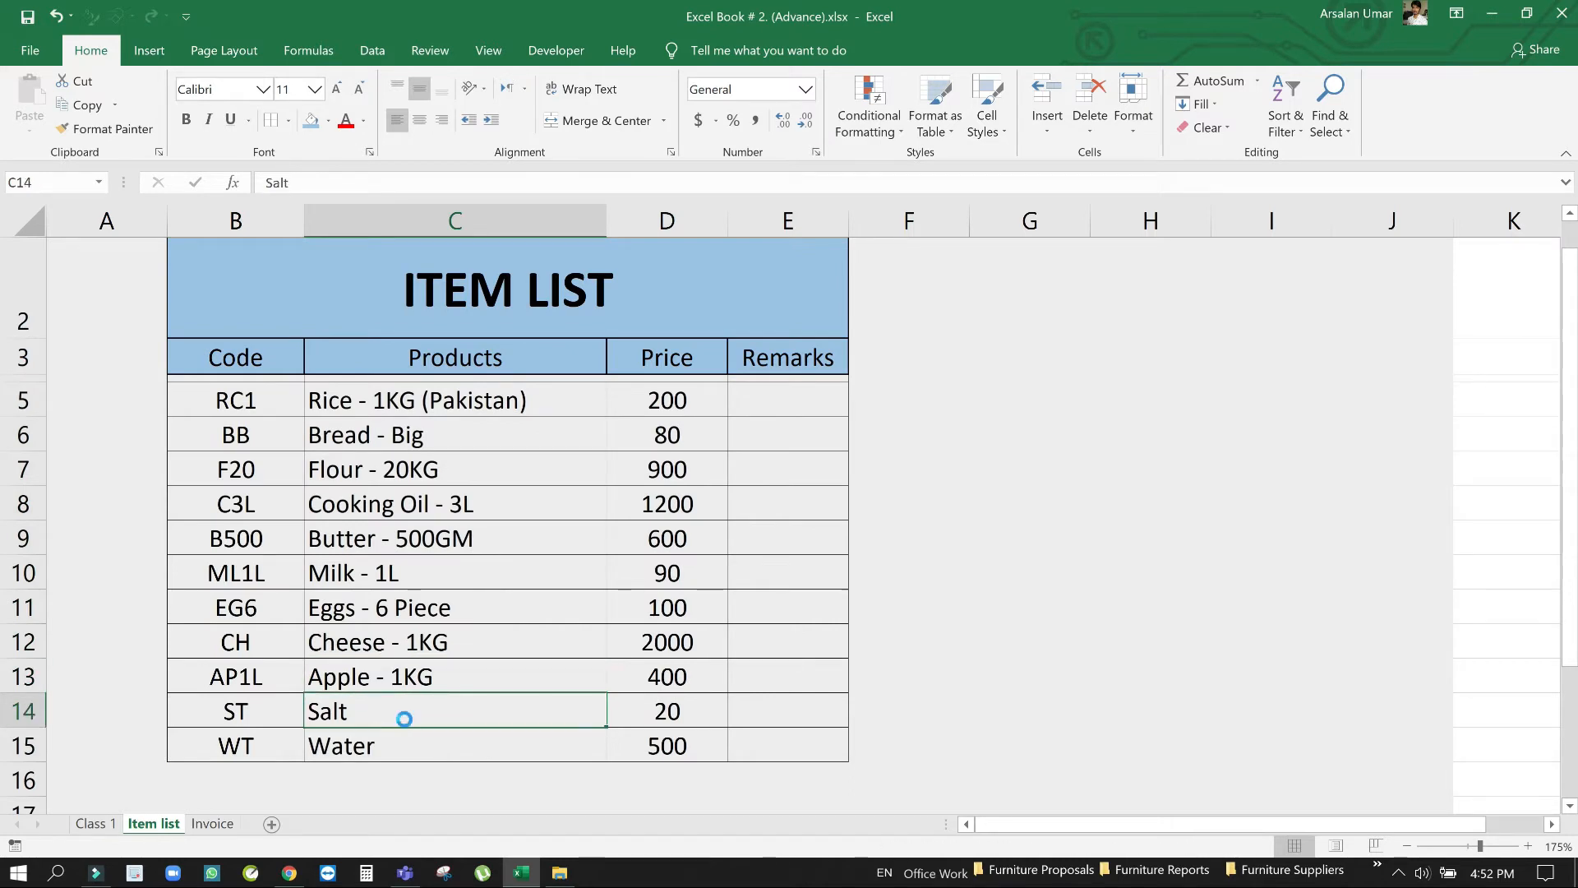
click(525, 668)
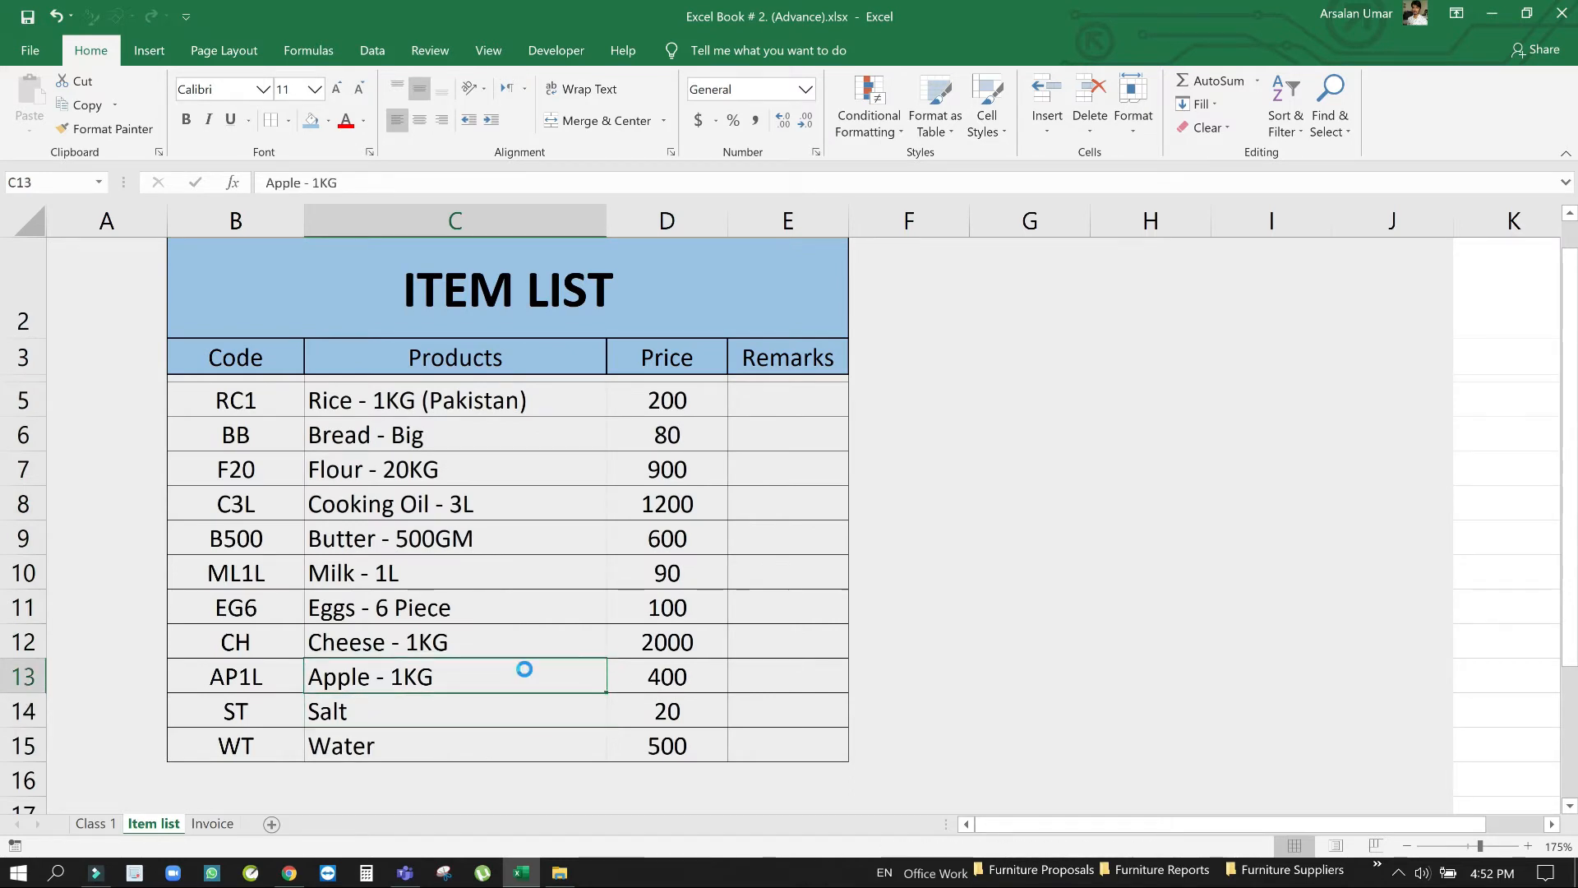
drag(235, 401, 693, 752)
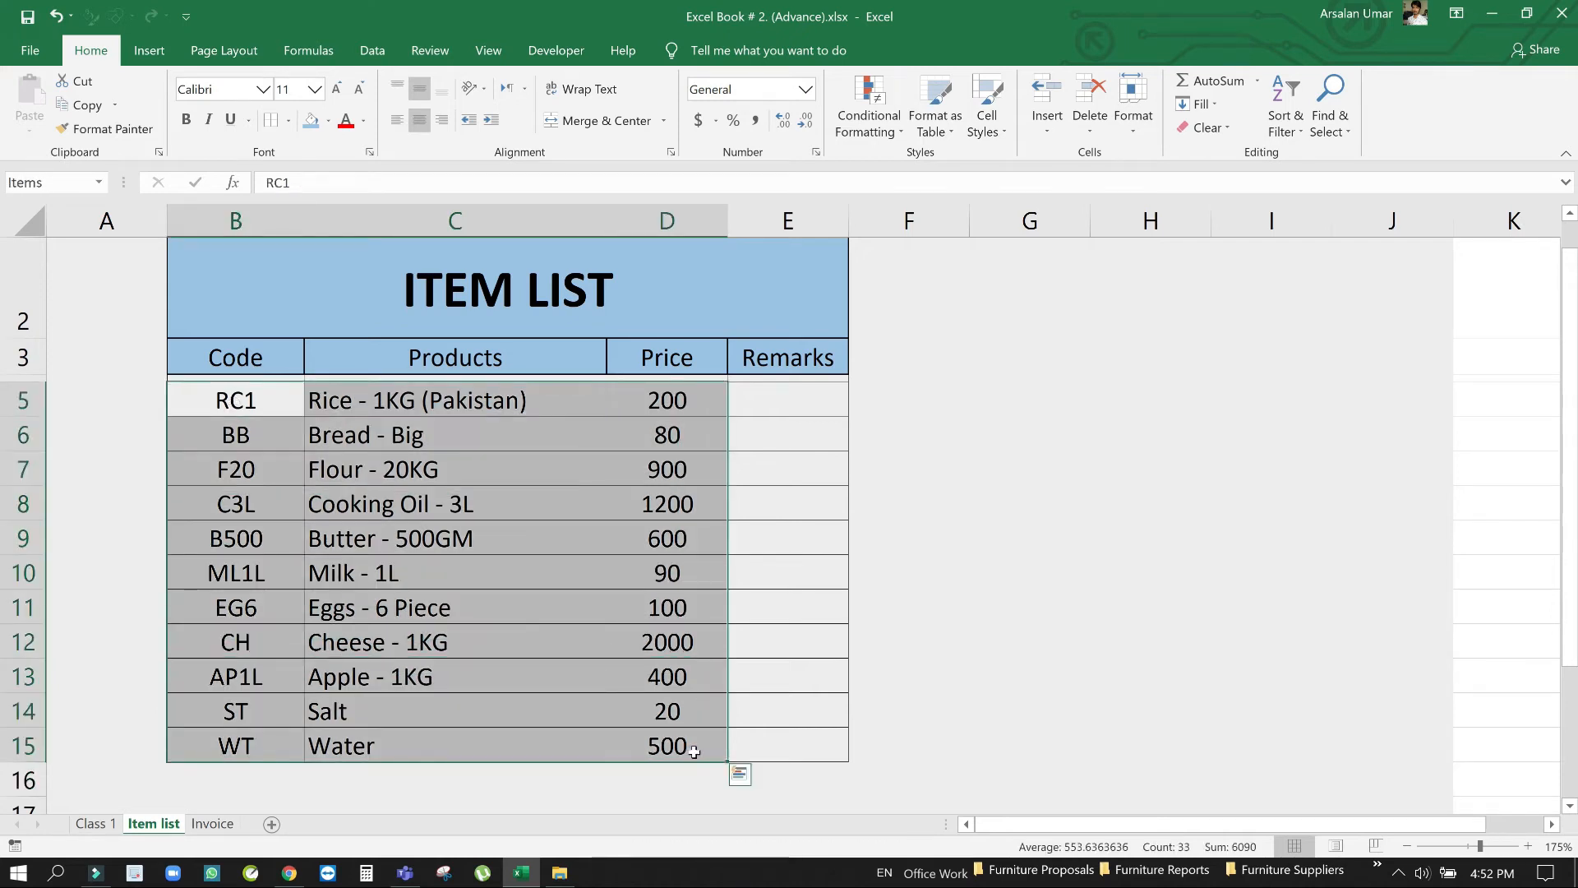
click(580, 715)
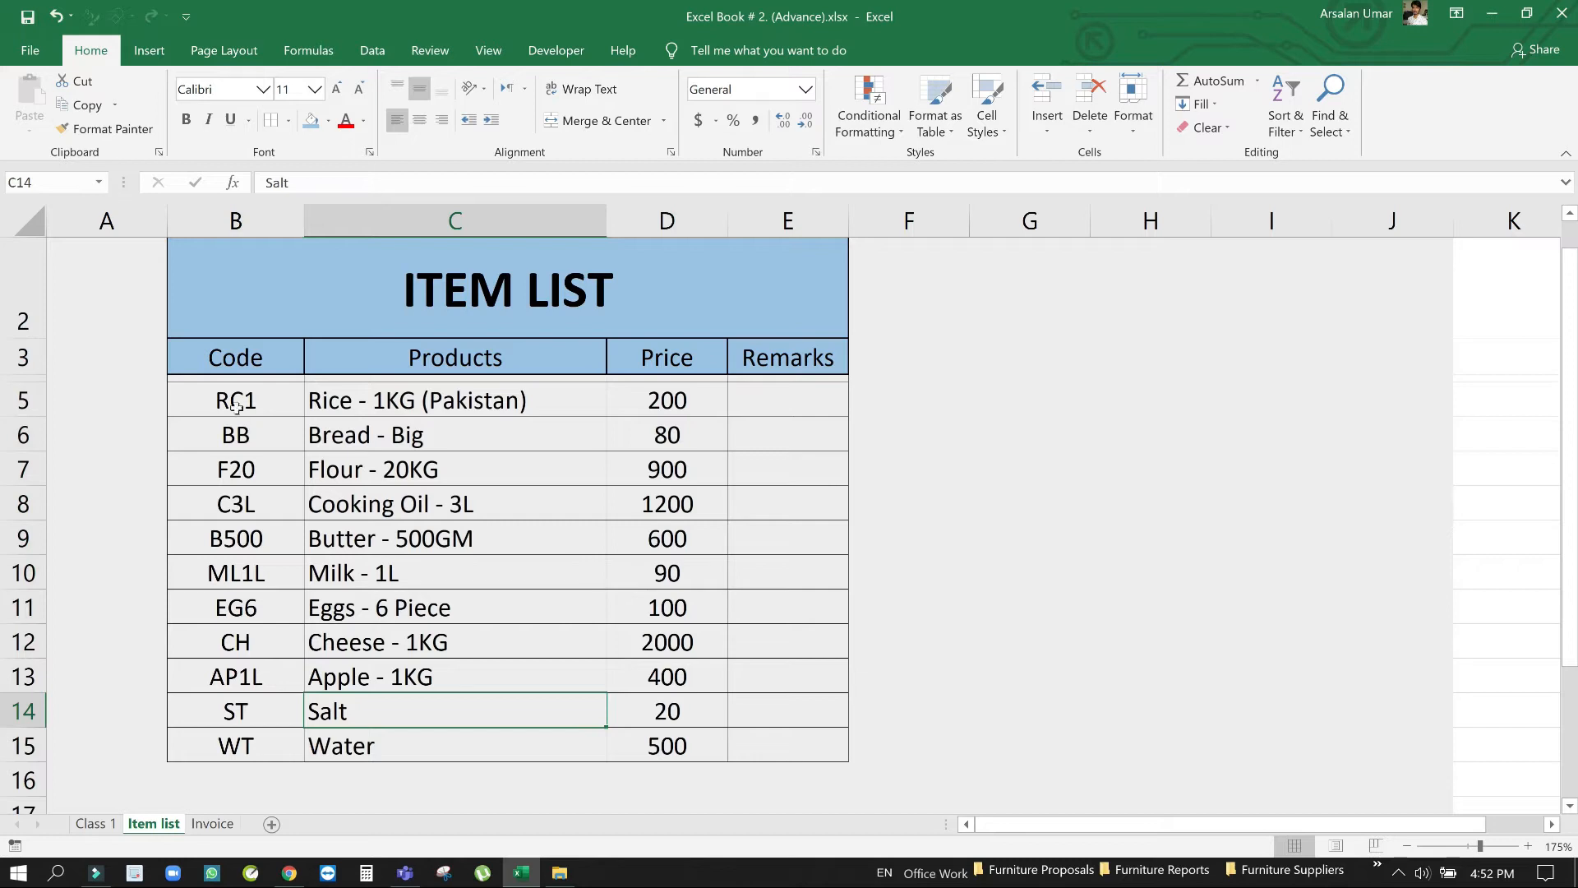
Check that the range name Items covers the item data B5:D15, including the Water row
drag(234, 400, 682, 747)
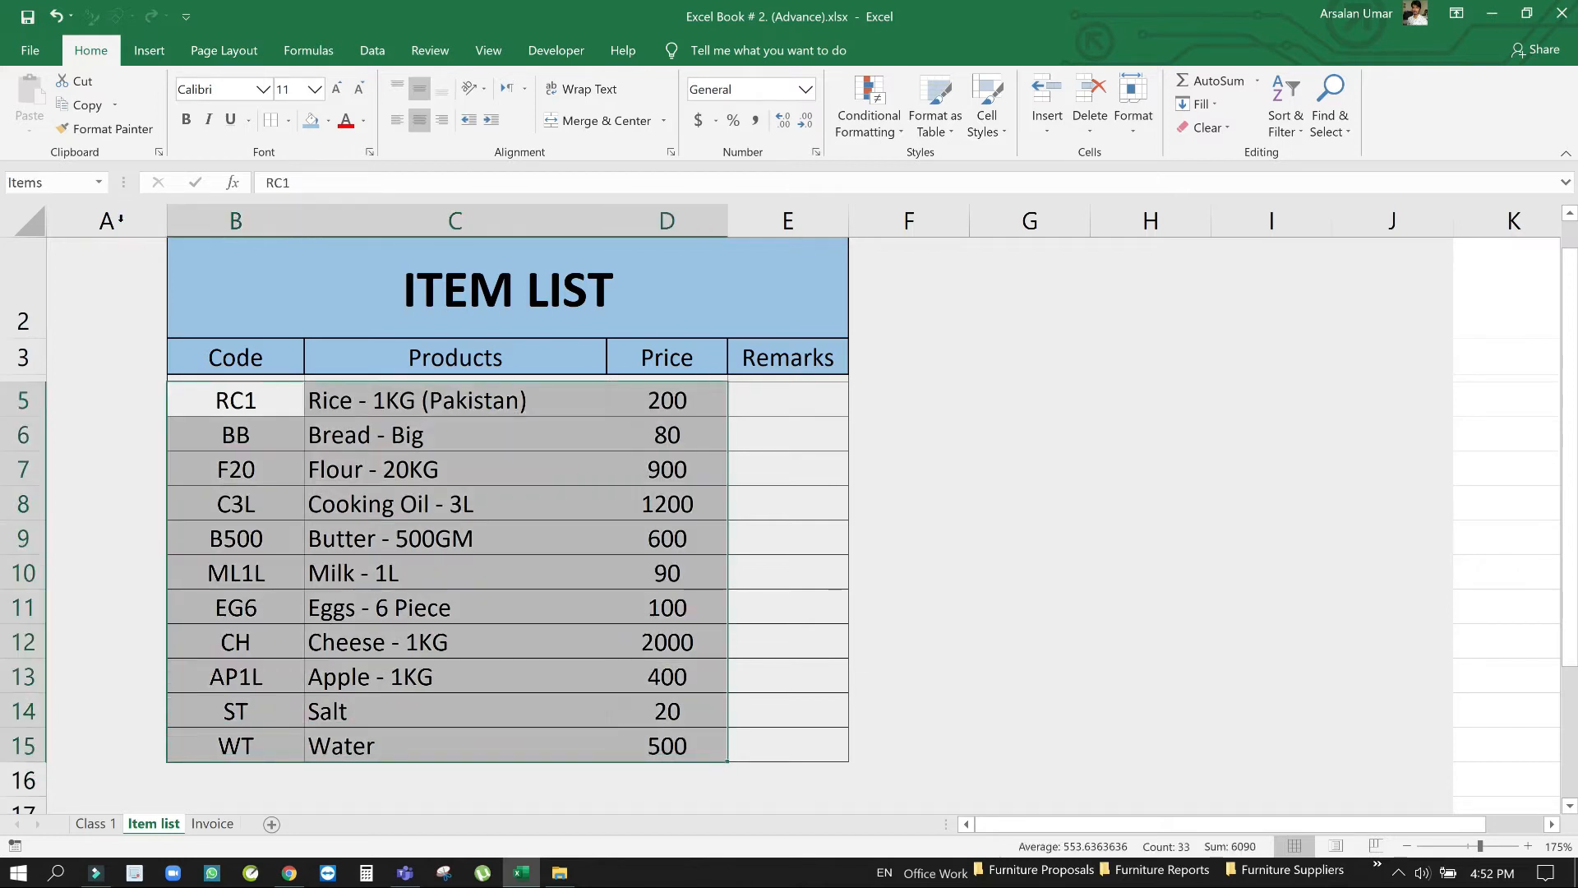
click(97, 184)
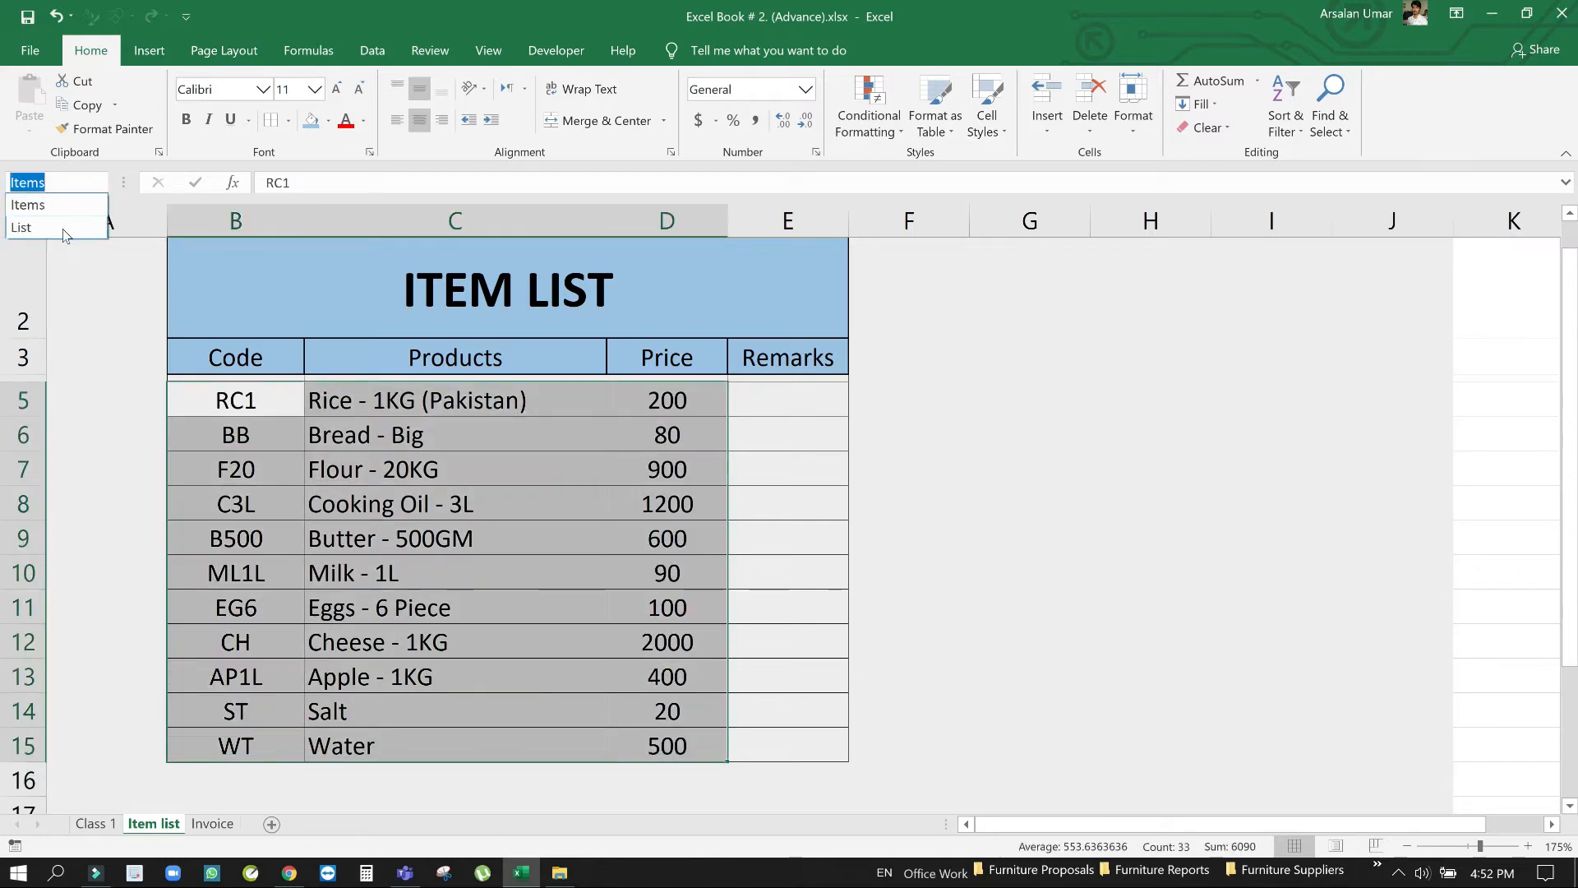
click(51, 205)
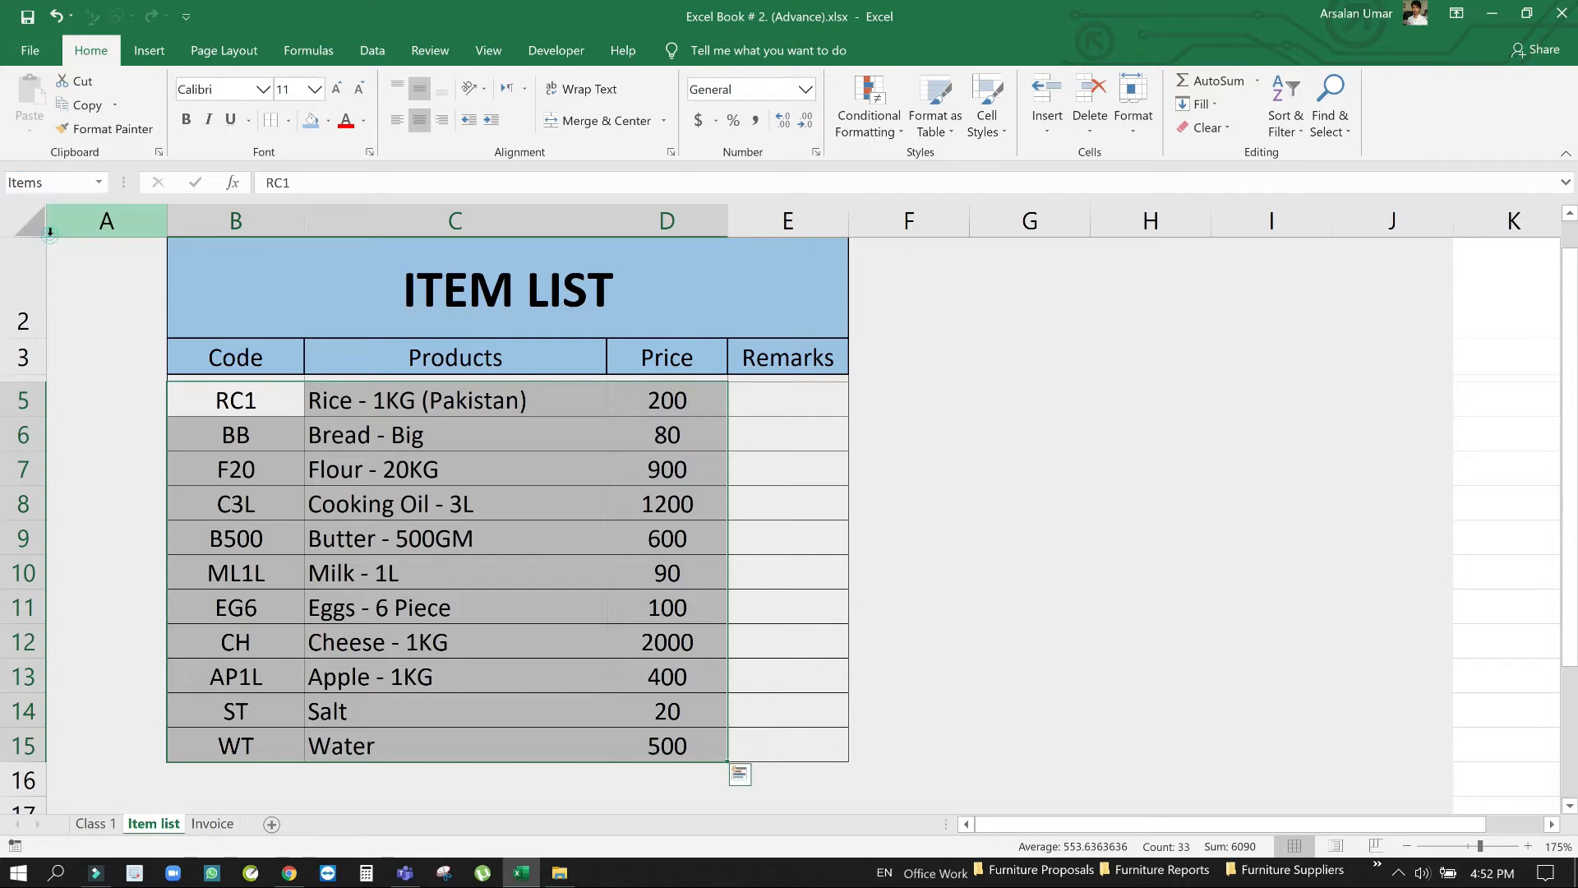
click(355, 448)
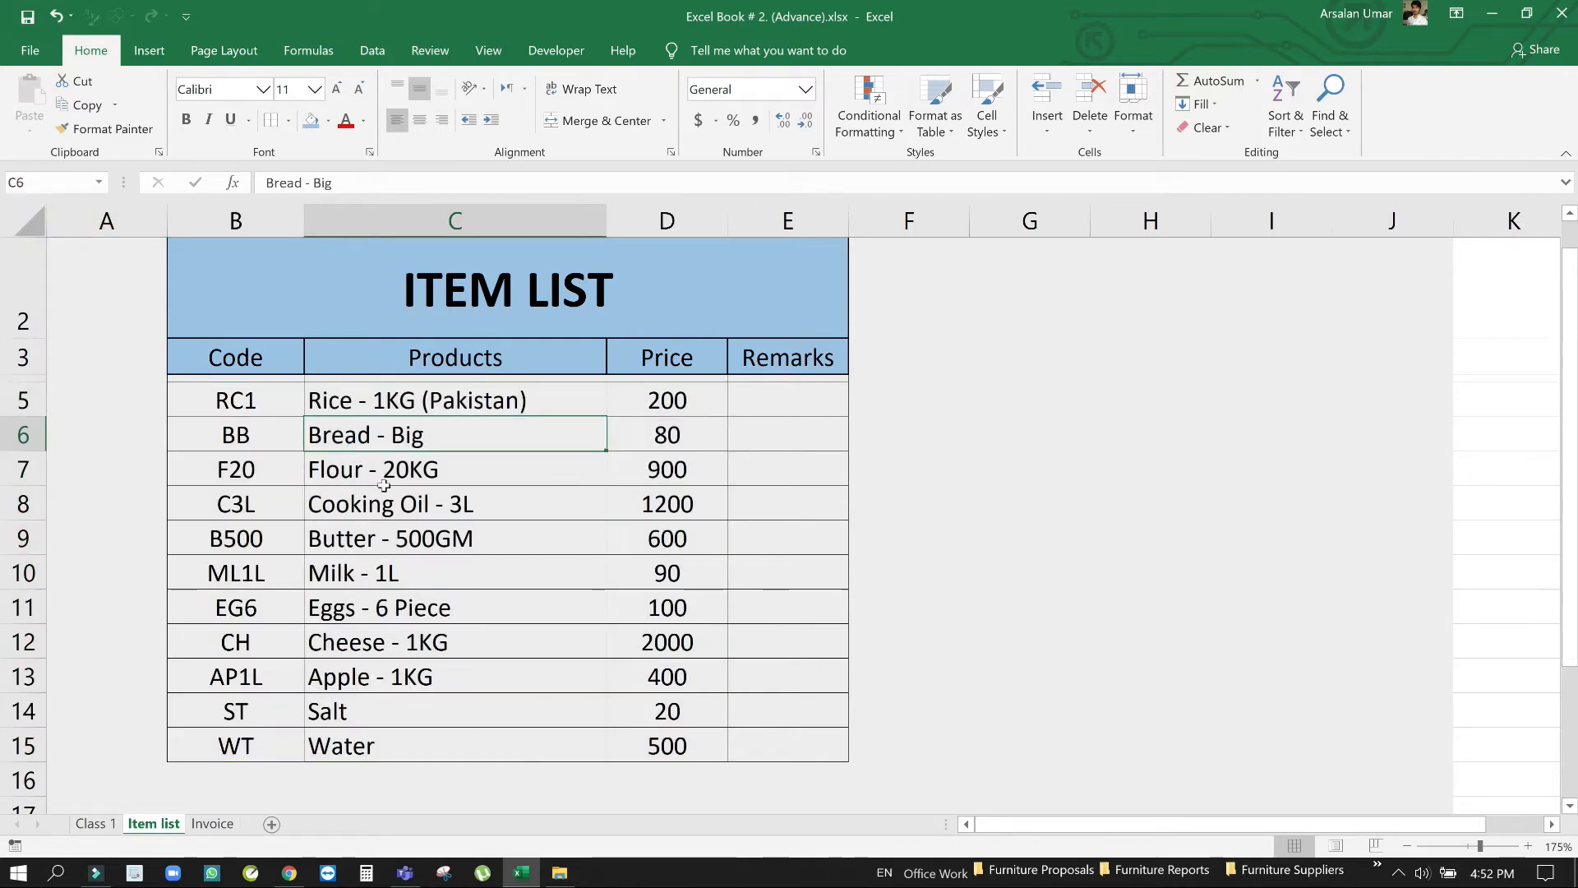
click(385, 536)
drag(269, 398, 701, 734)
click(552, 714)
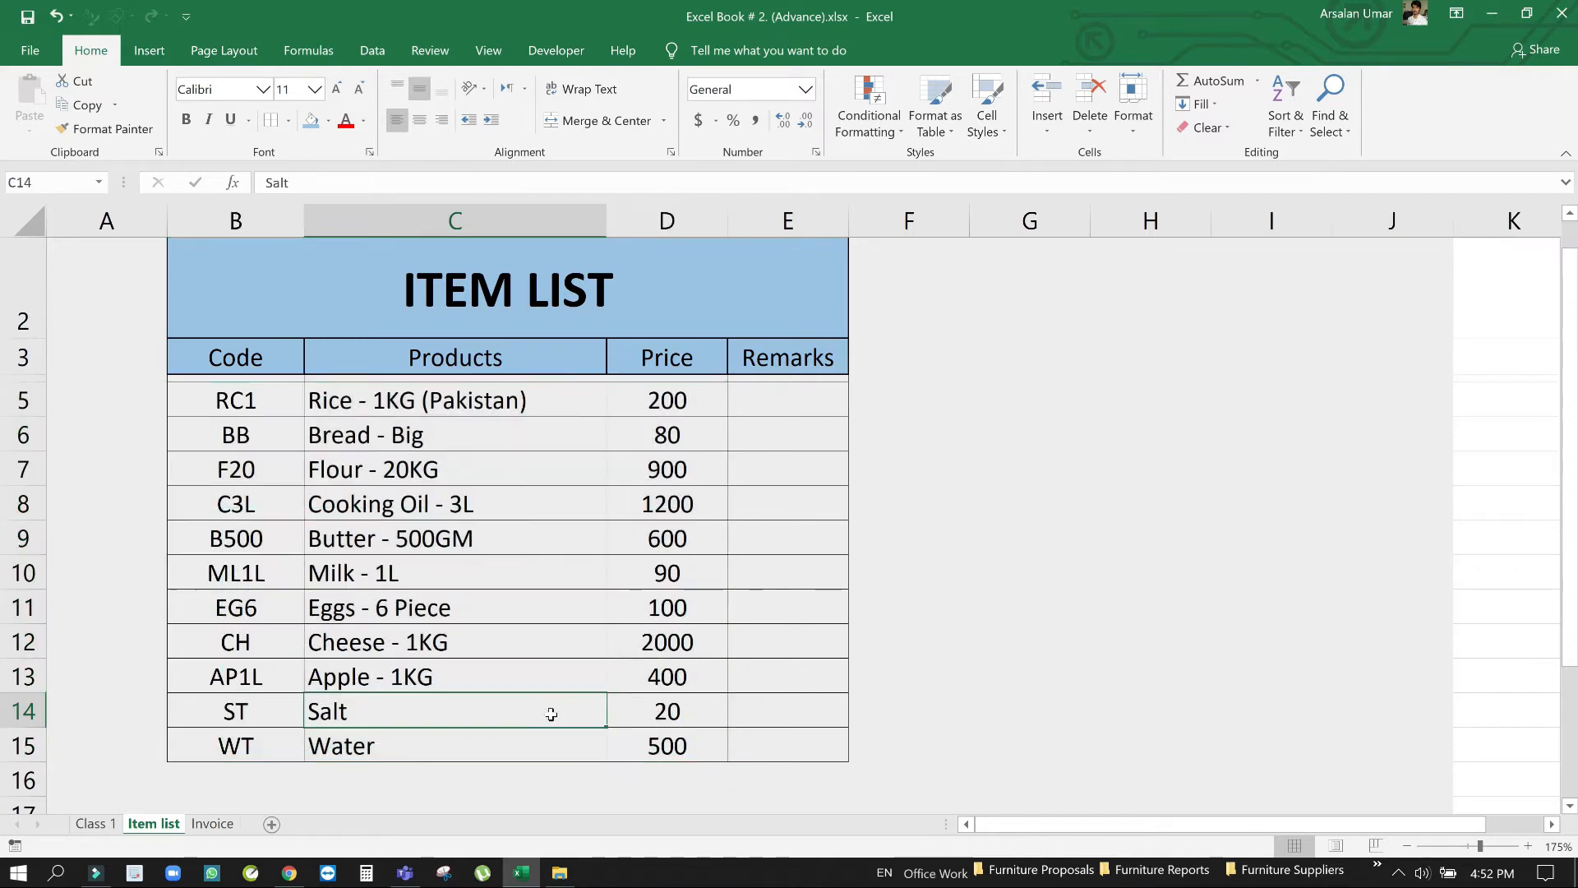
Clear the existing entries and formulas from invoice lines B8:F11 on the Invoice sheet
click(212, 822)
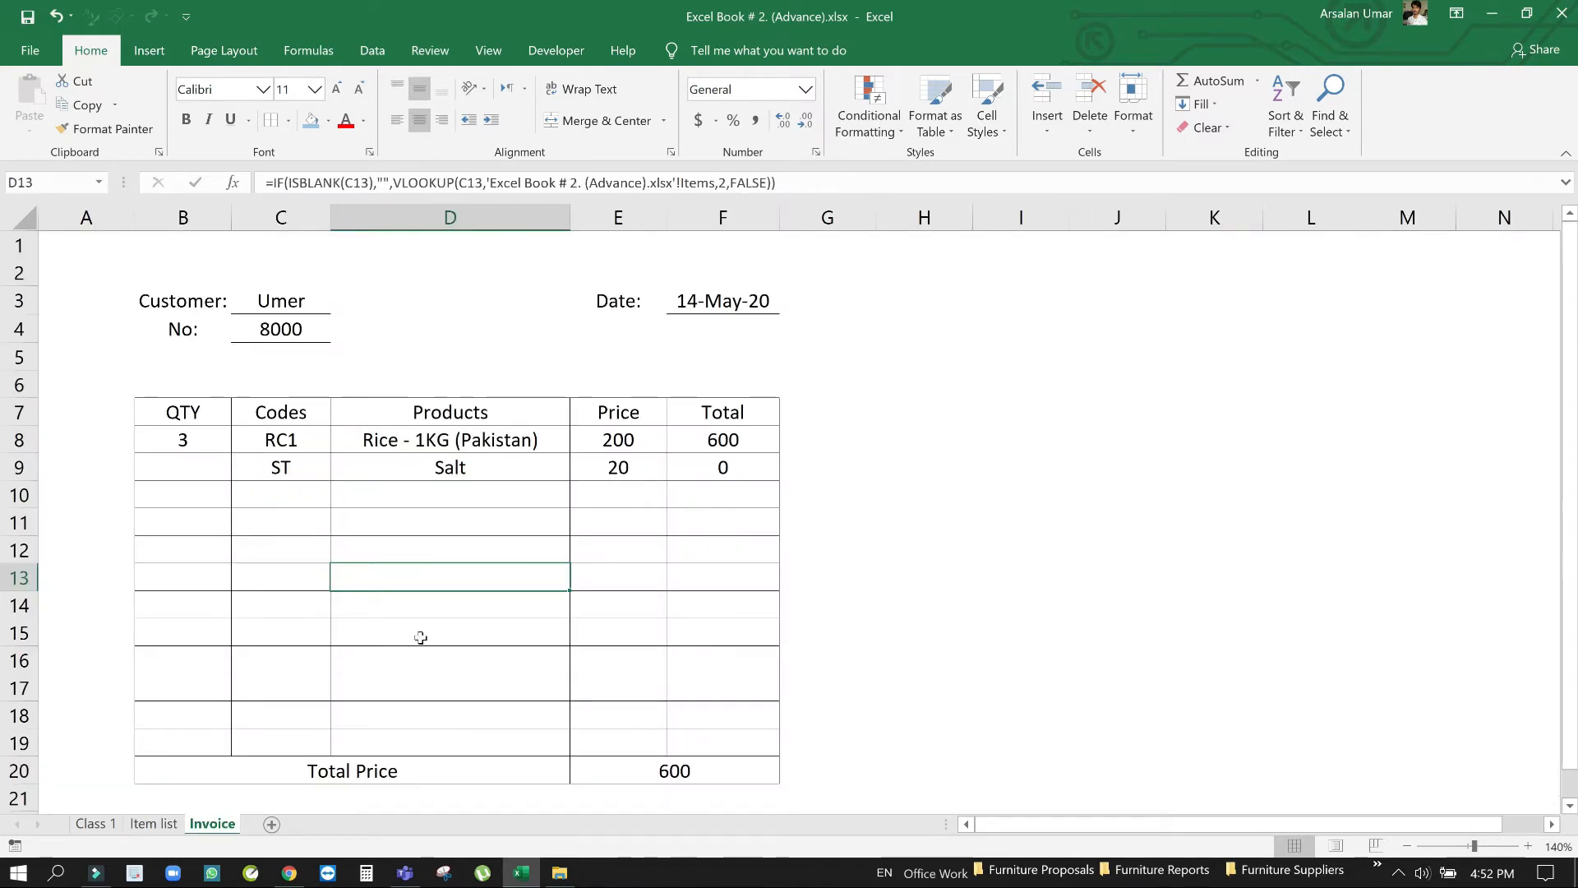
key(Down)
key(Down)
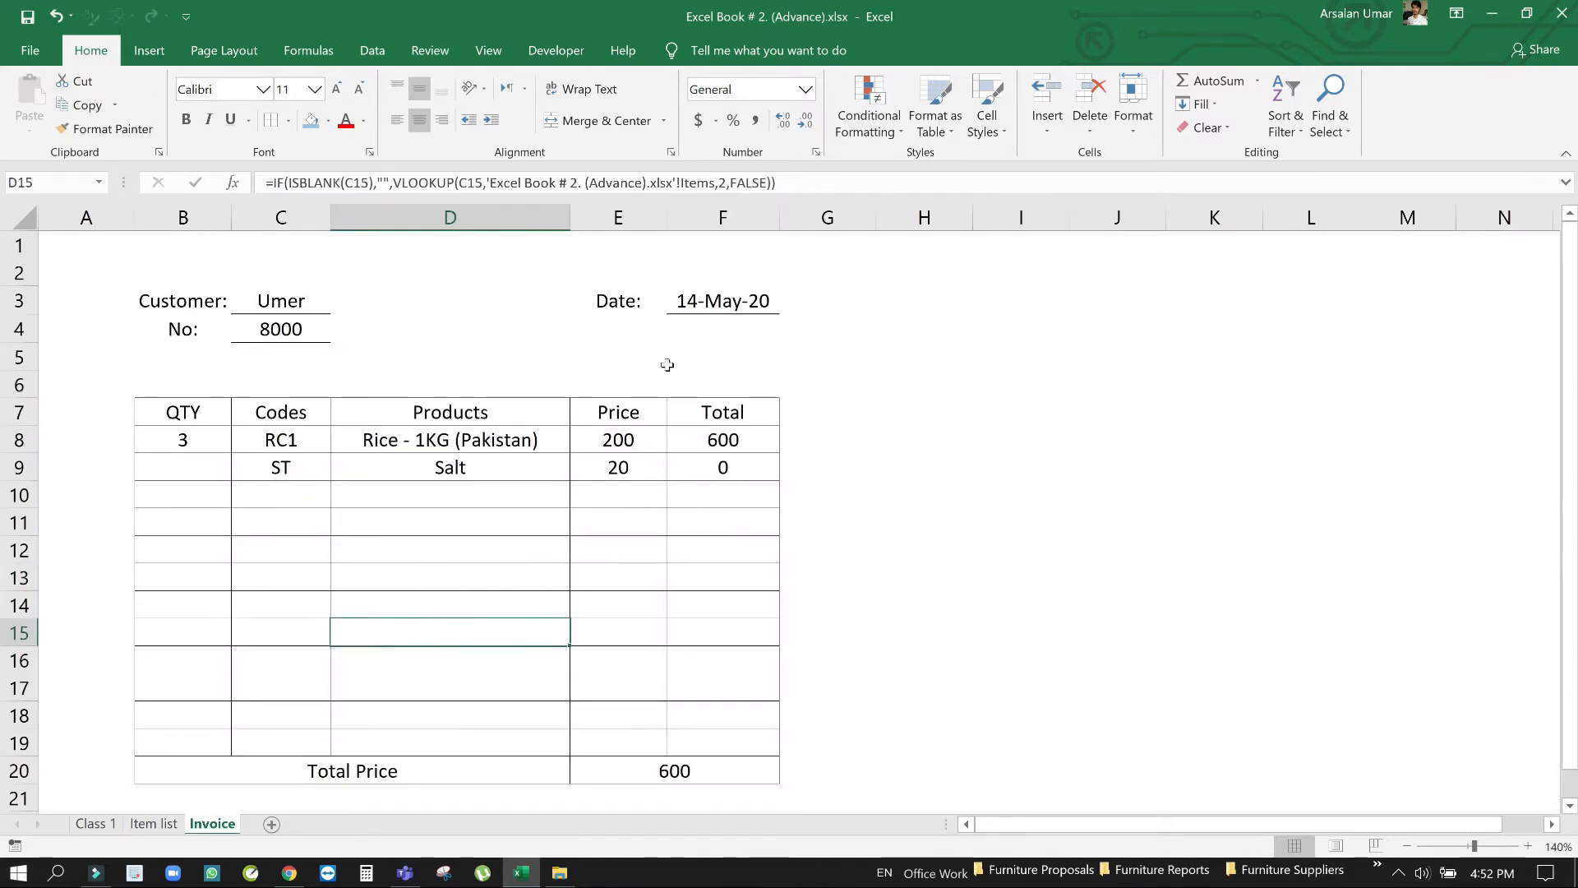
click(680, 551)
drag(212, 436, 686, 514)
key(Delete)
click(467, 517)
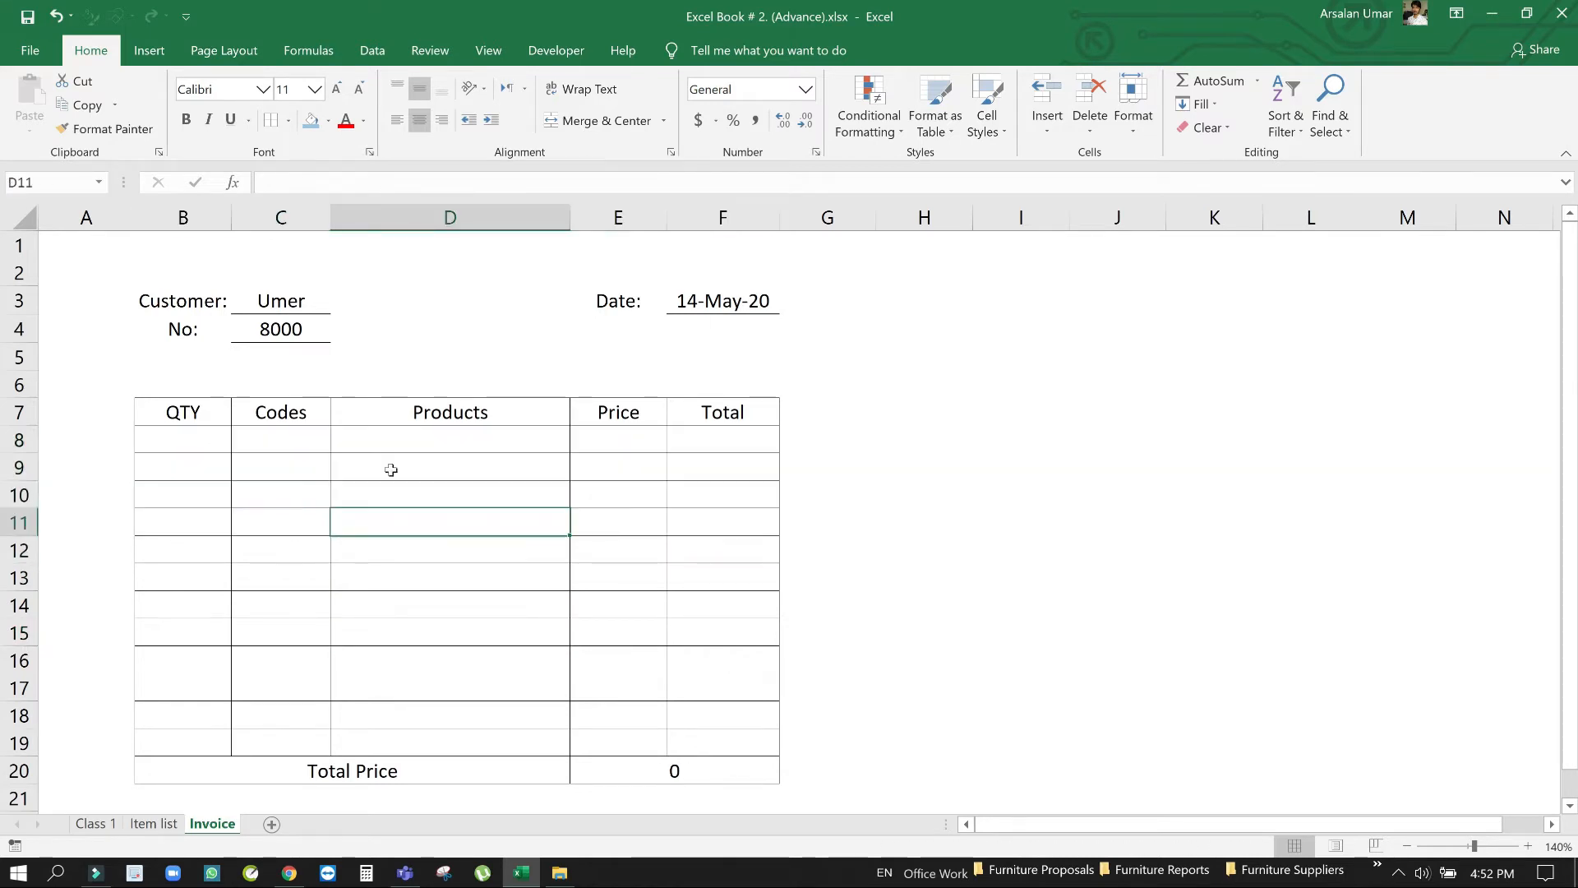
Review the QTY, Codes, Products, Price and Total cells of the first invoice line in row 8
click(435, 448)
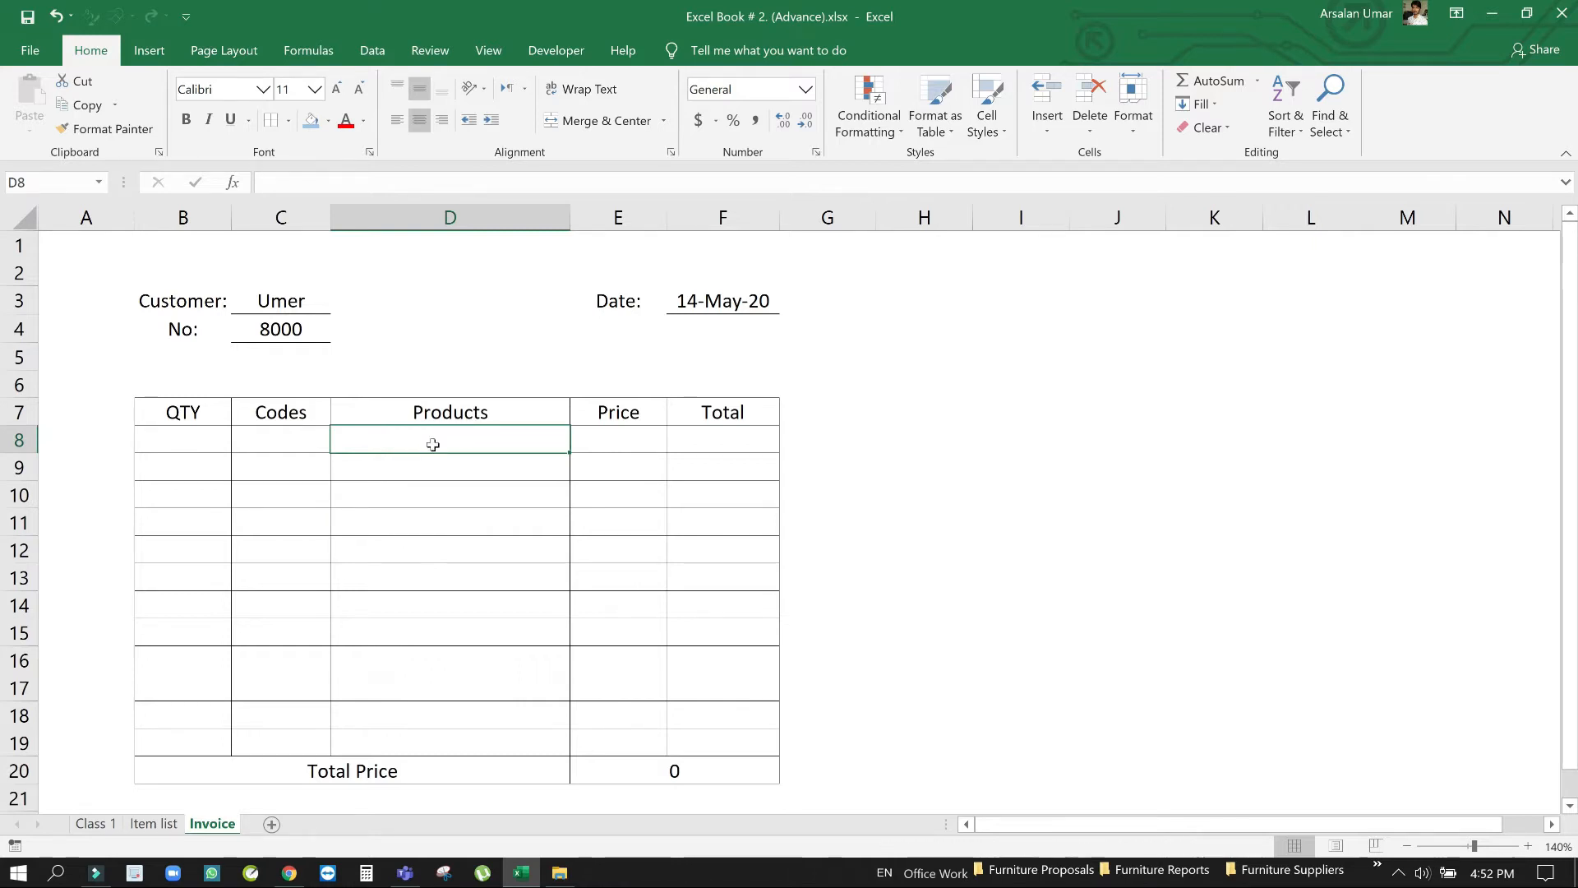
click(173, 431)
click(286, 435)
click(452, 413)
click(625, 440)
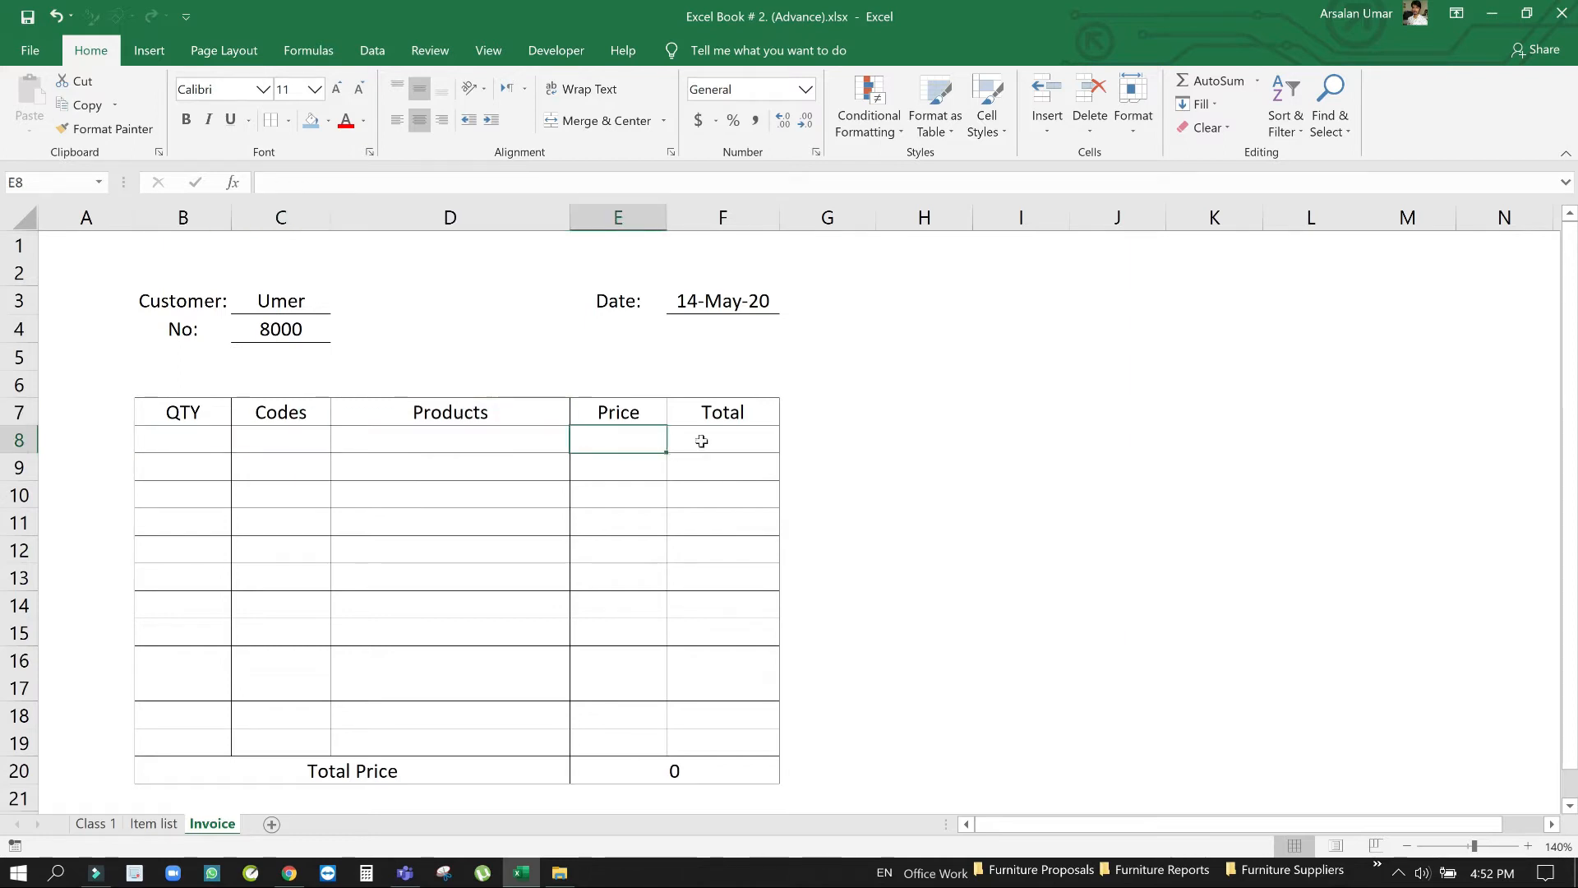
click(700, 442)
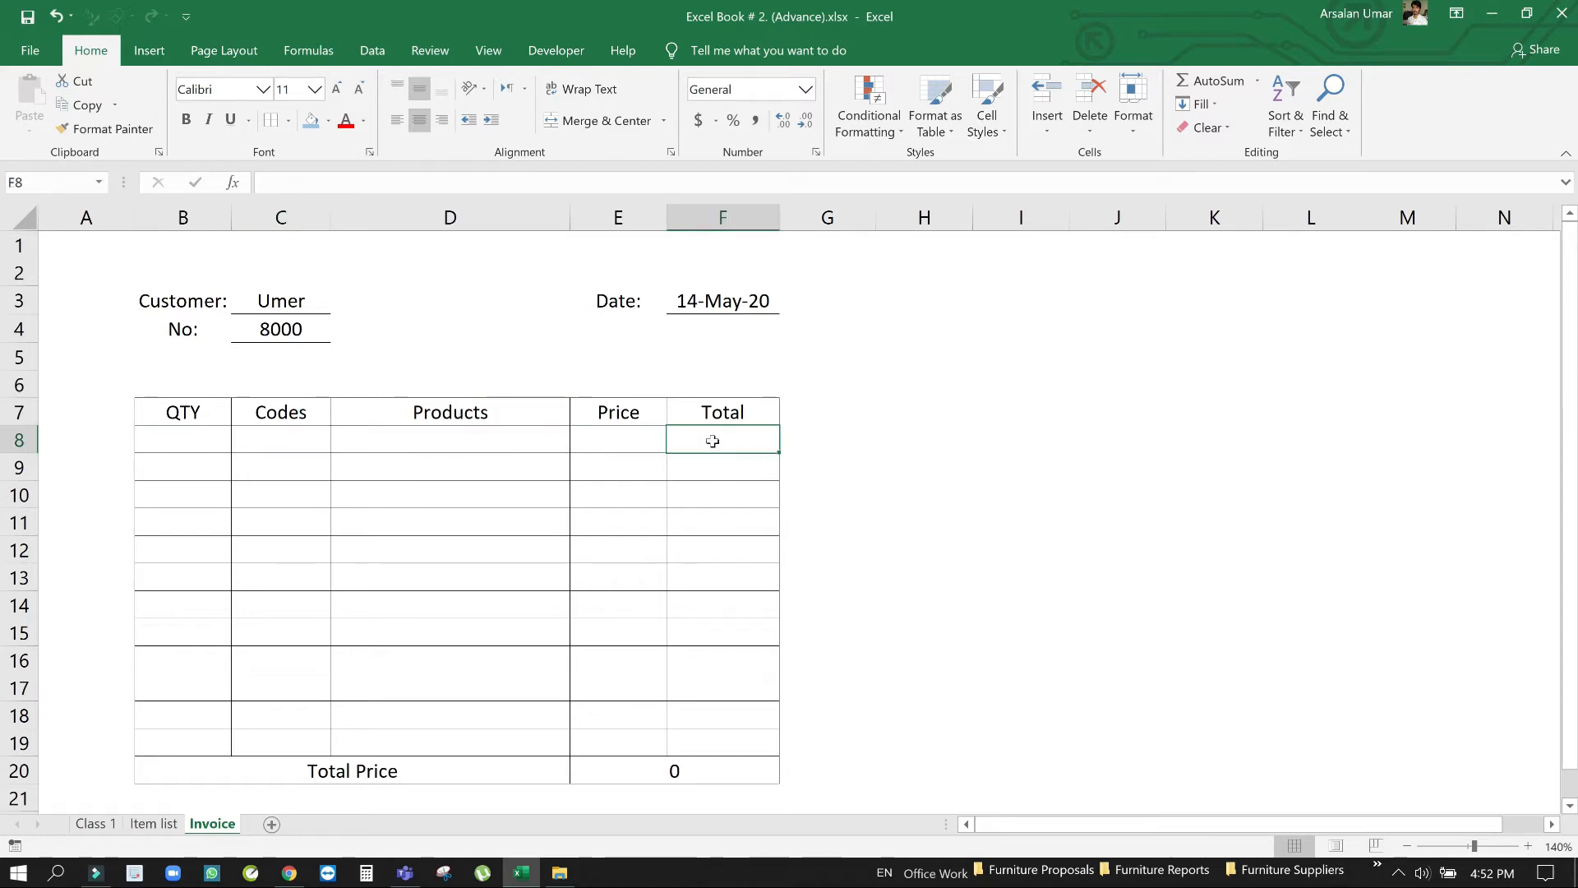
click(268, 437)
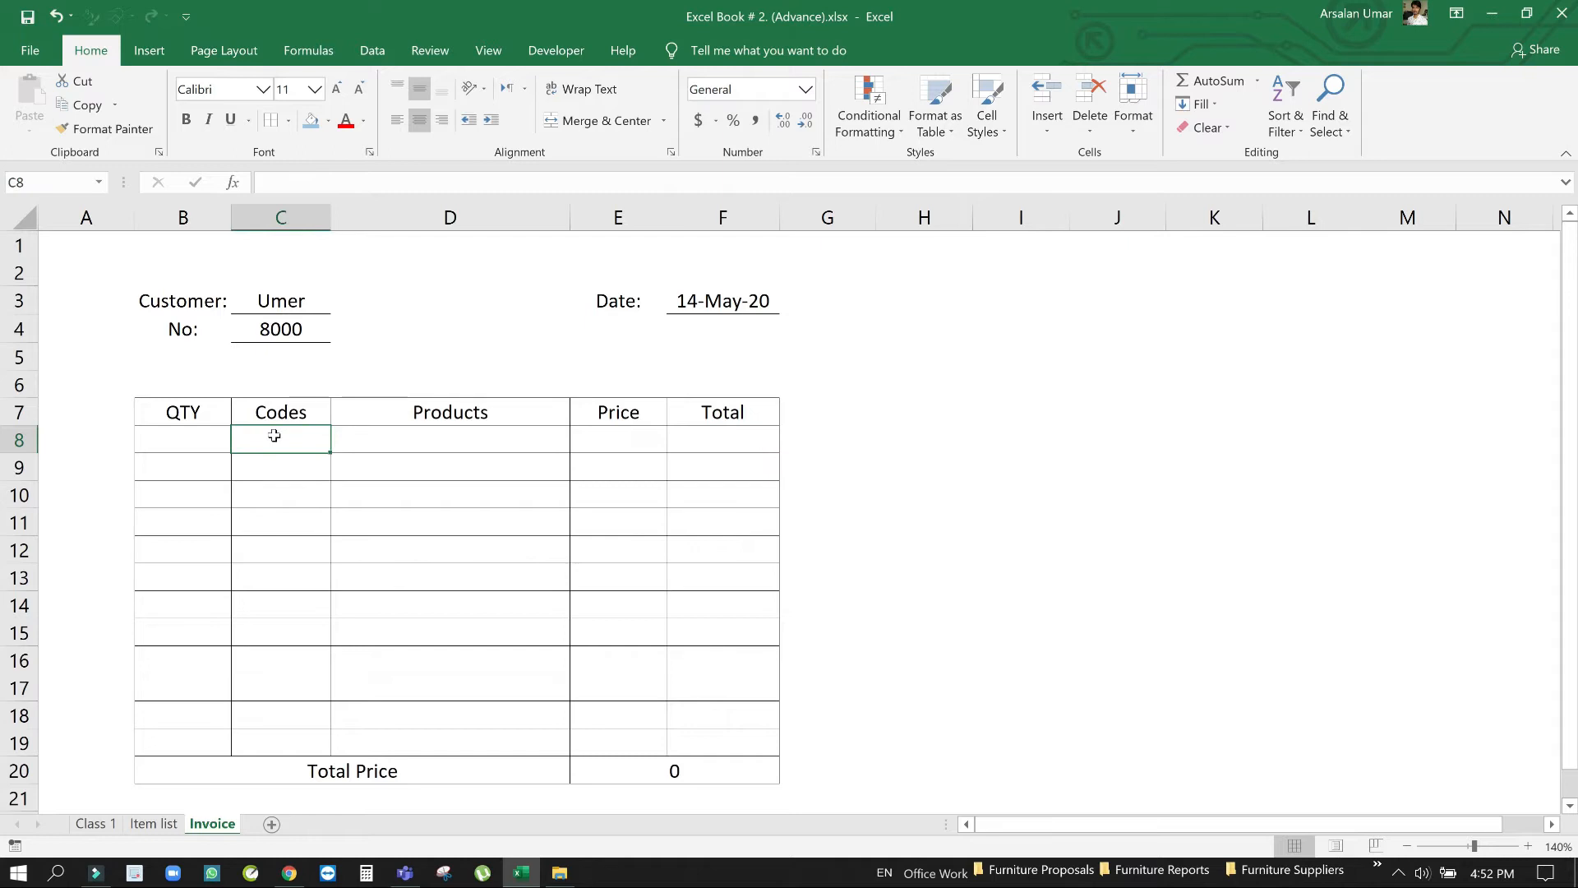
drag(368, 443, 706, 442)
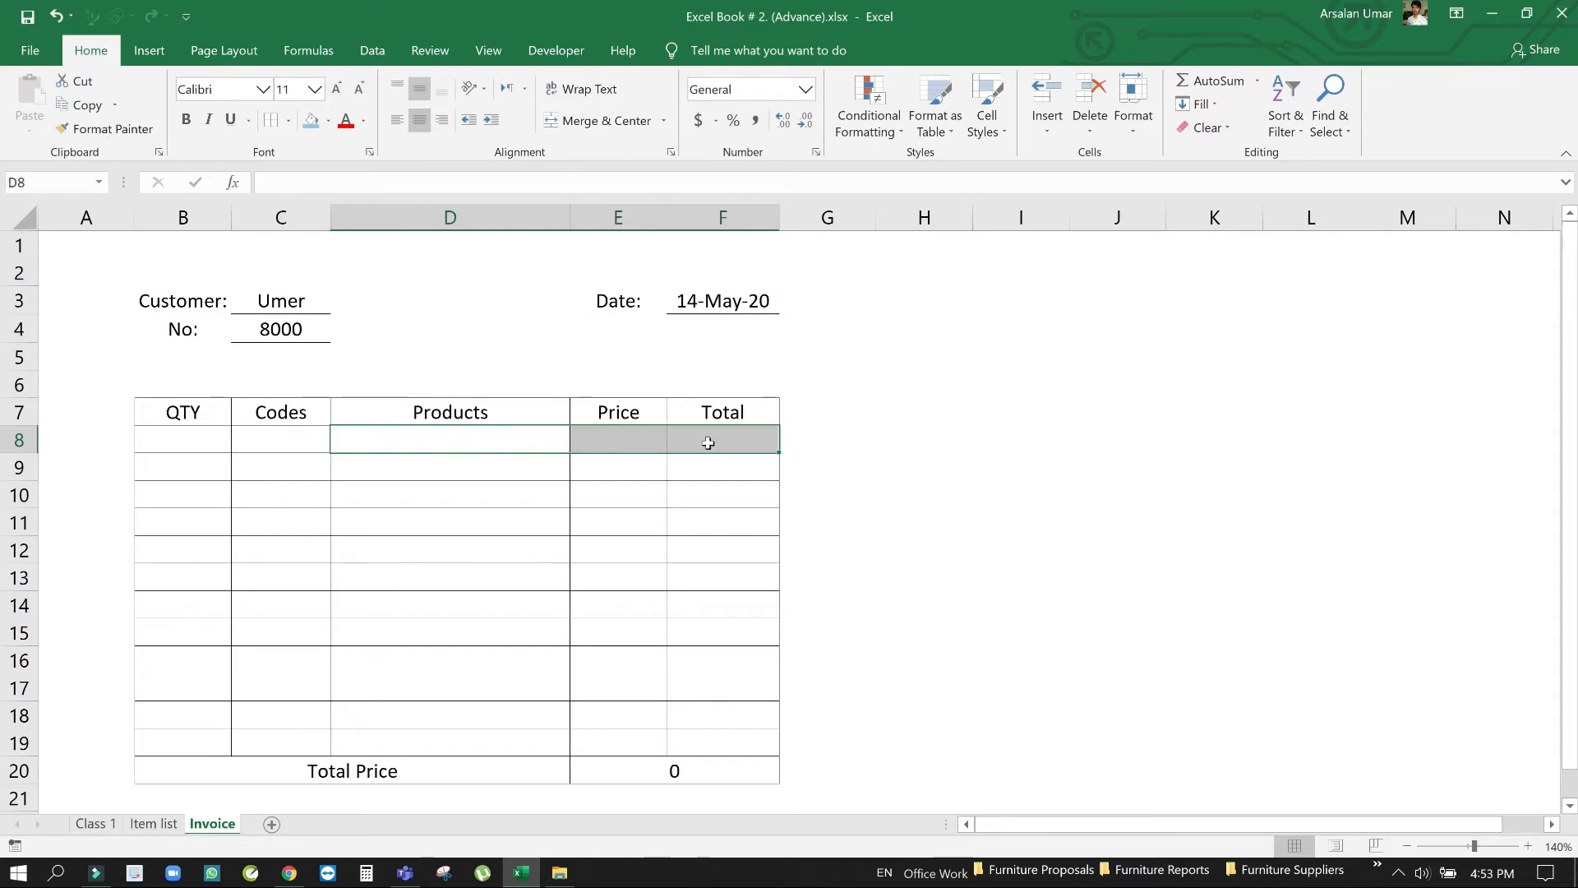
Compare the product data on the Item list sheet with the Codes, Products, Price and Total columns on the Invoice sheet
click(154, 823)
click(425, 506)
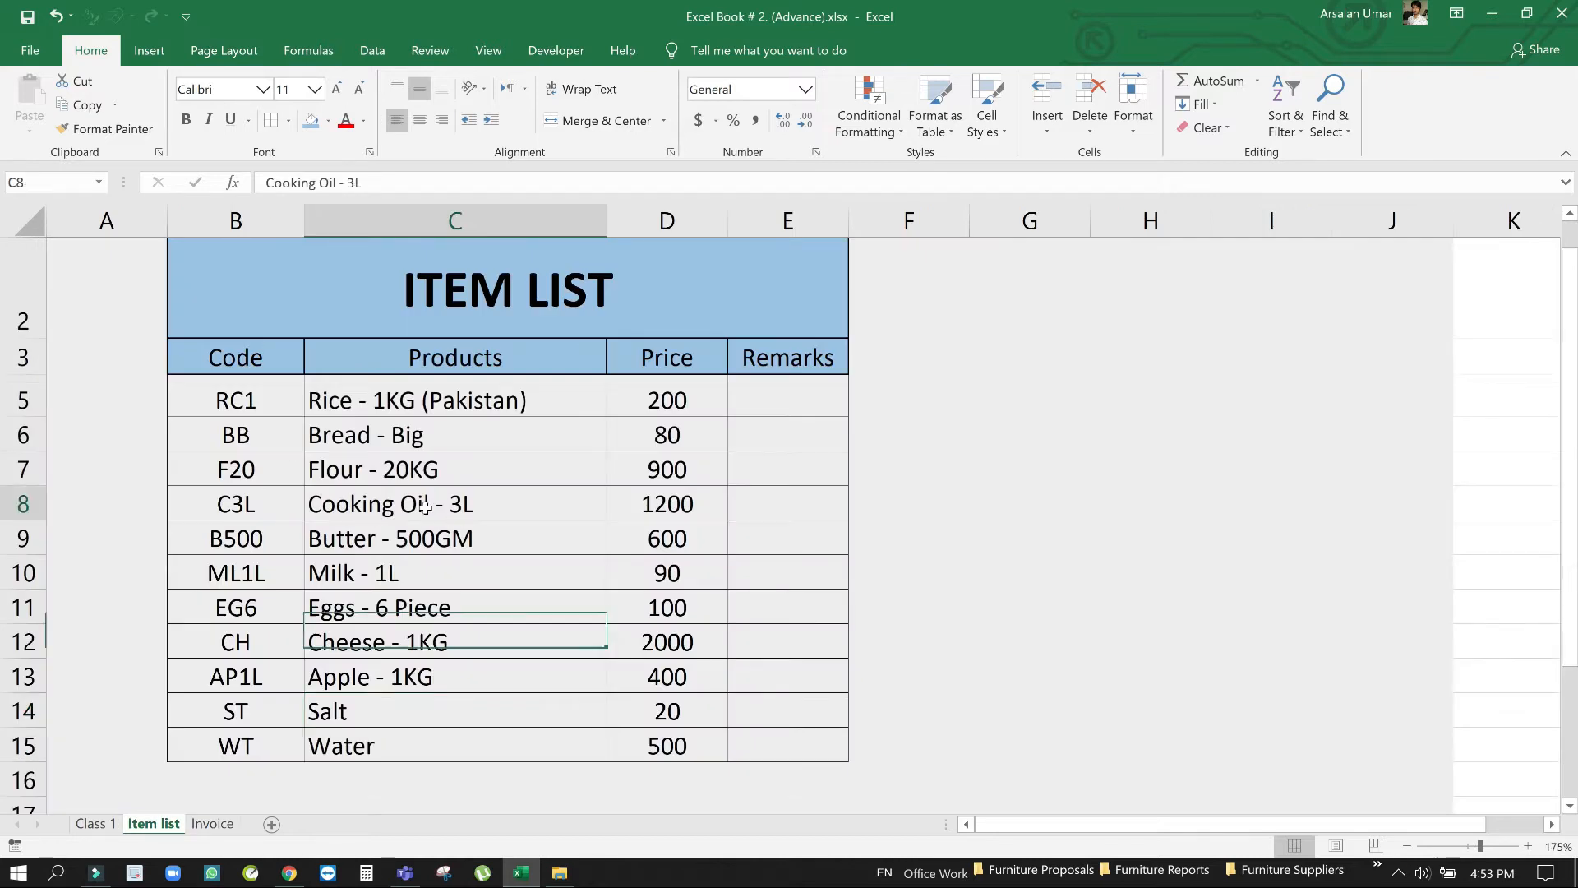
click(212, 822)
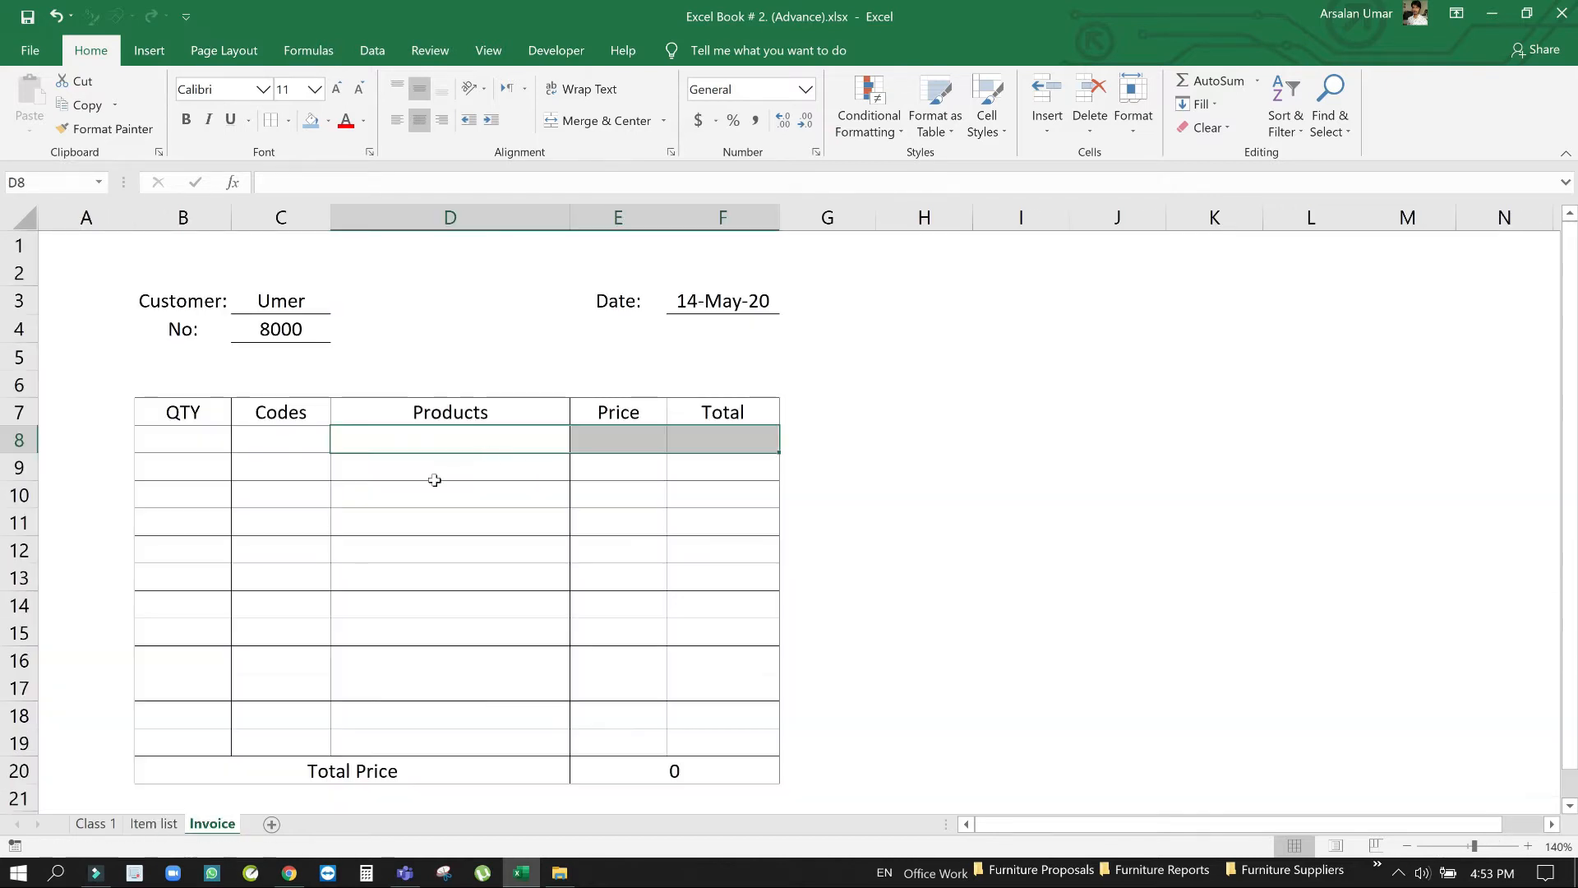
click(434, 480)
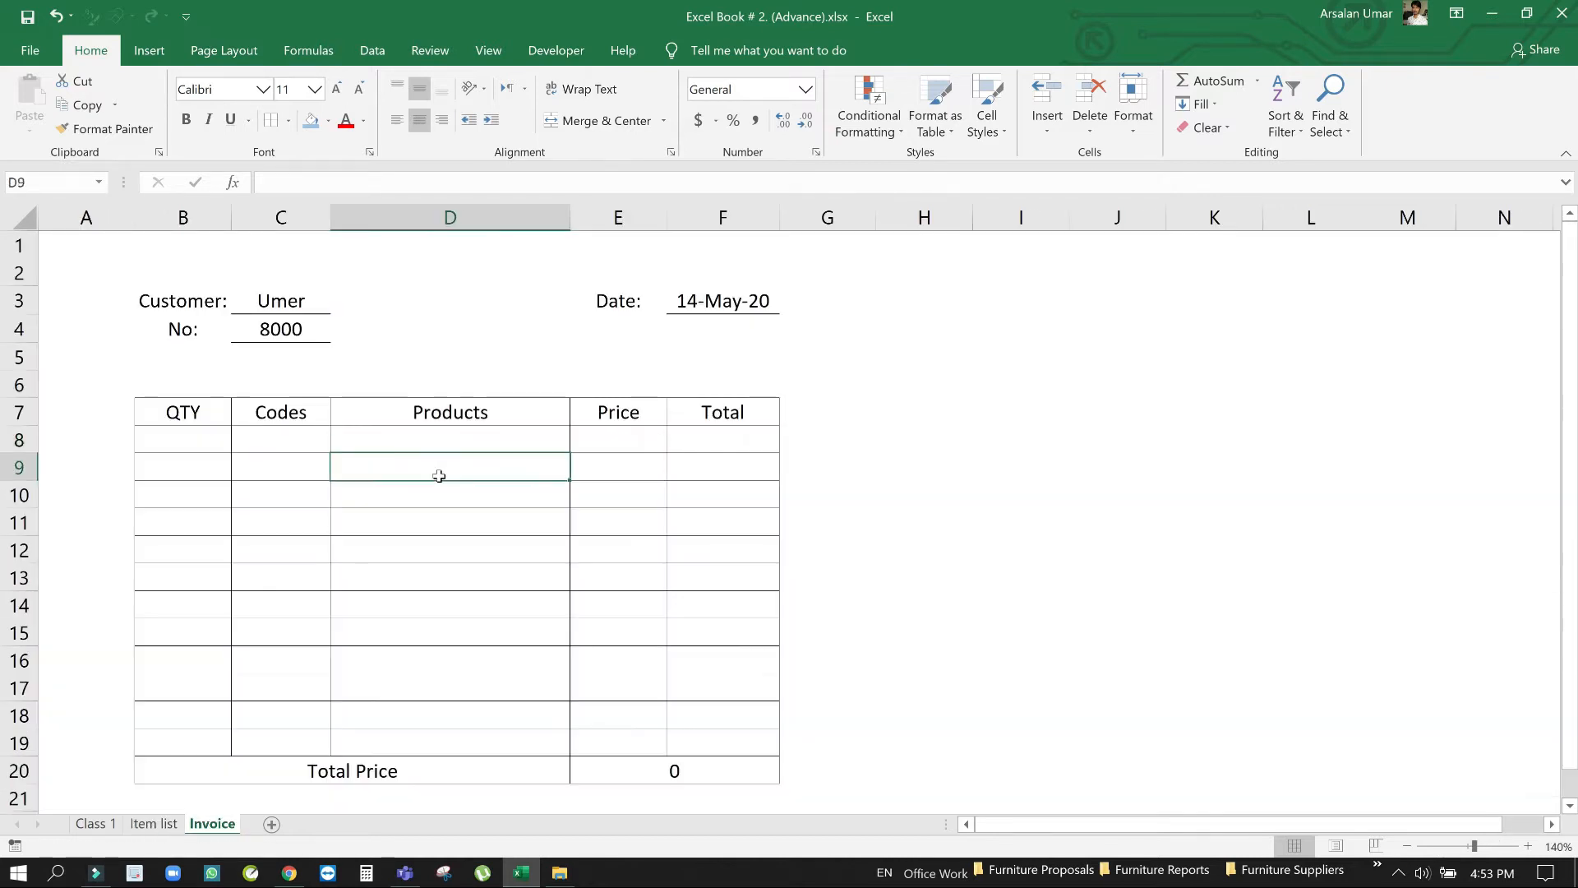
click(285, 444)
click(476, 445)
click(631, 444)
click(724, 444)
click(736, 477)
click(630, 484)
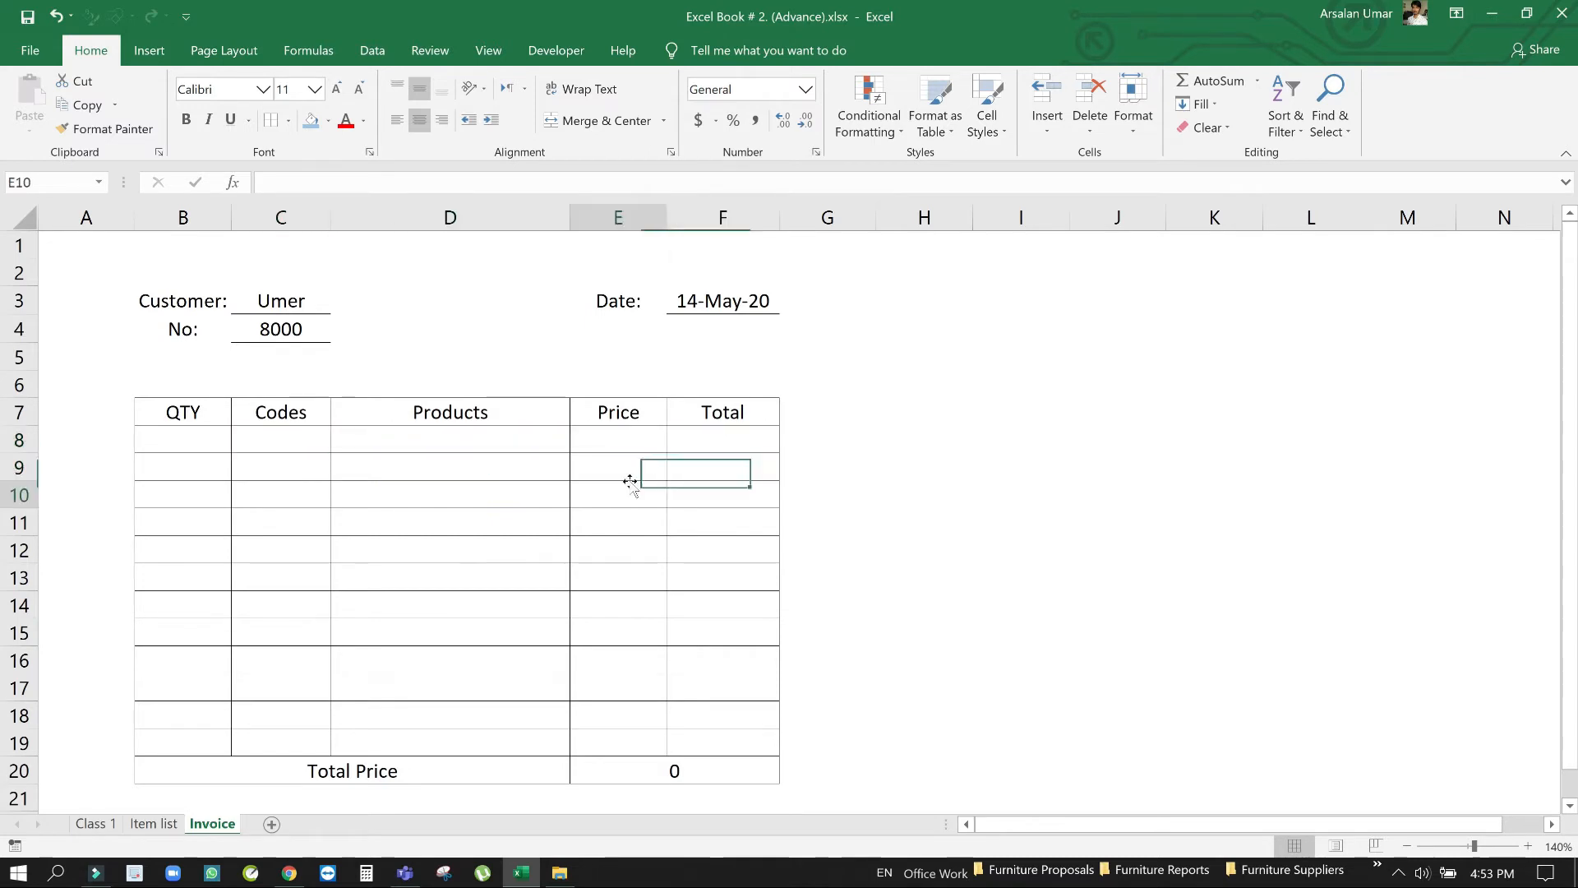
click(509, 474)
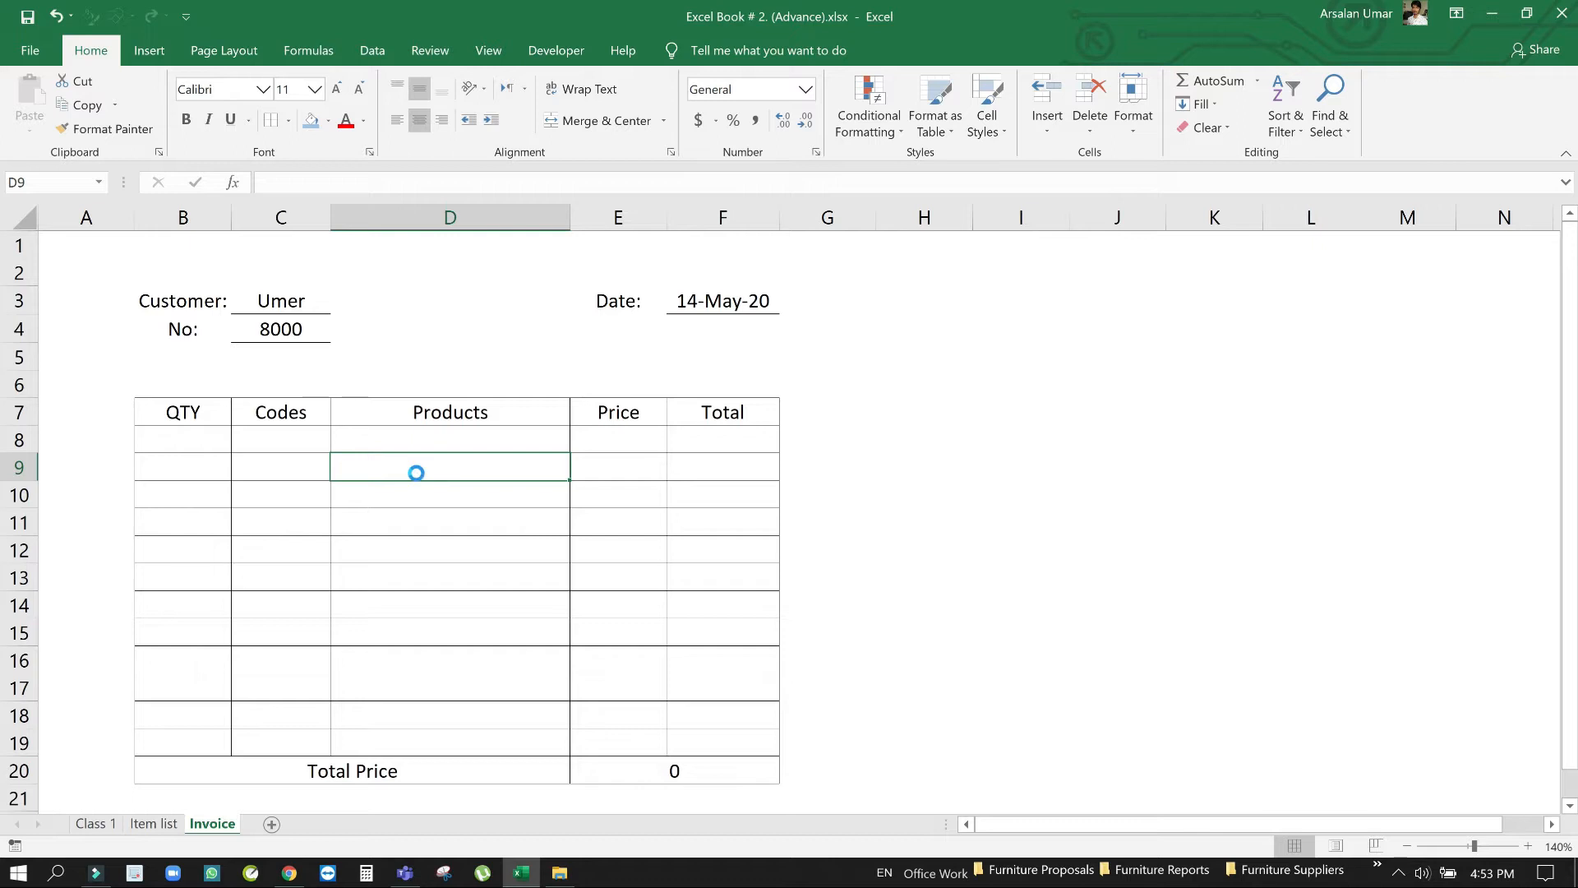
click(304, 437)
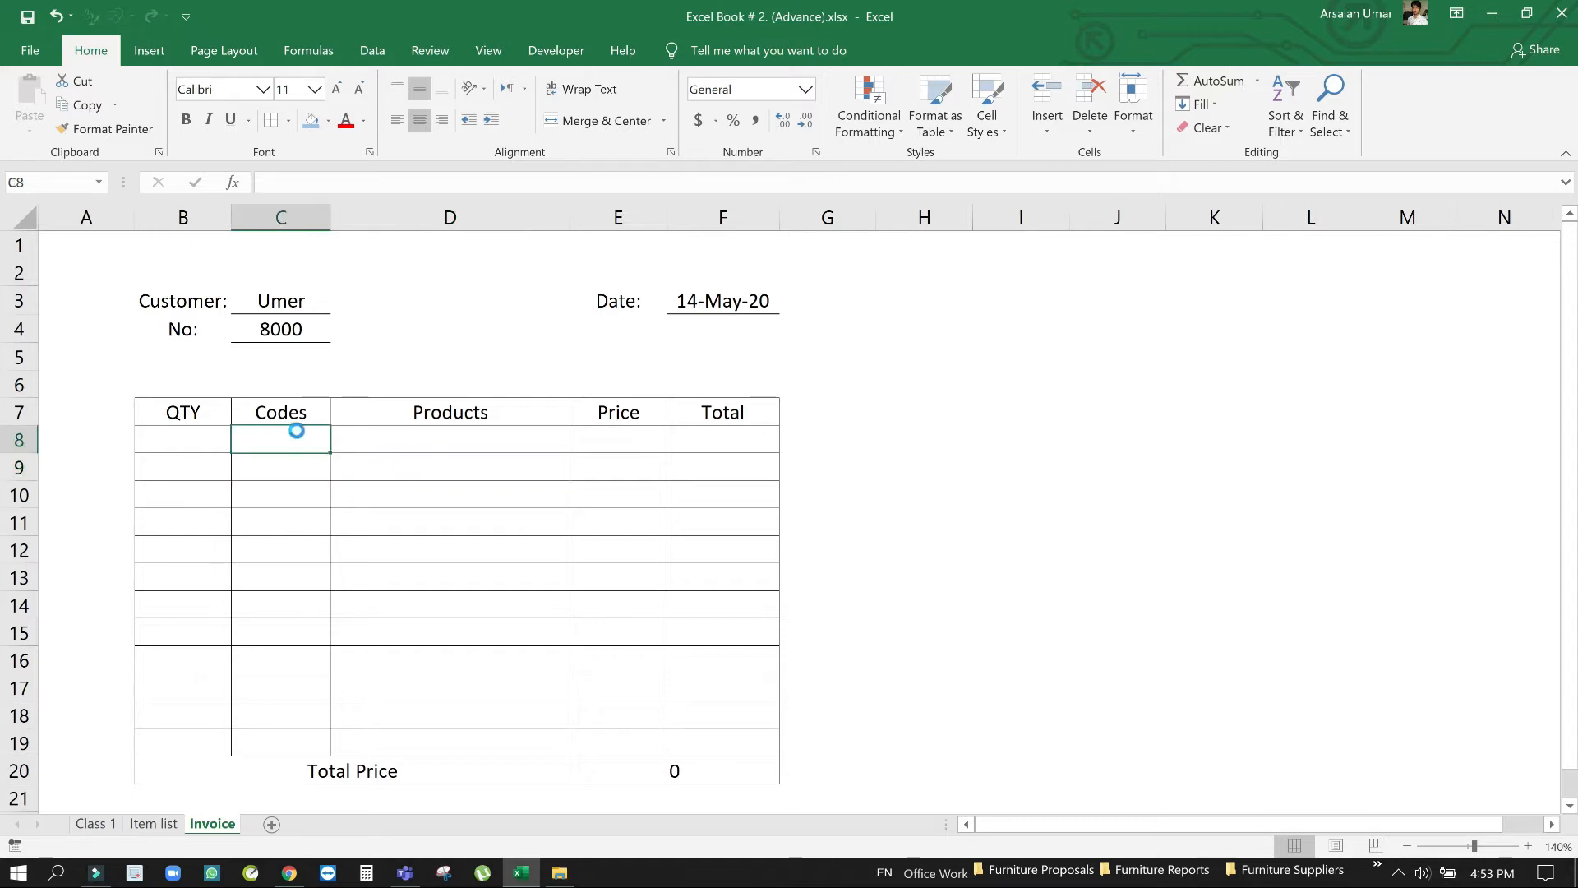
Start a VLOOKUP formula in Products cell D8 with code cell C8 as the lookup value
drag(366, 436, 480, 438)
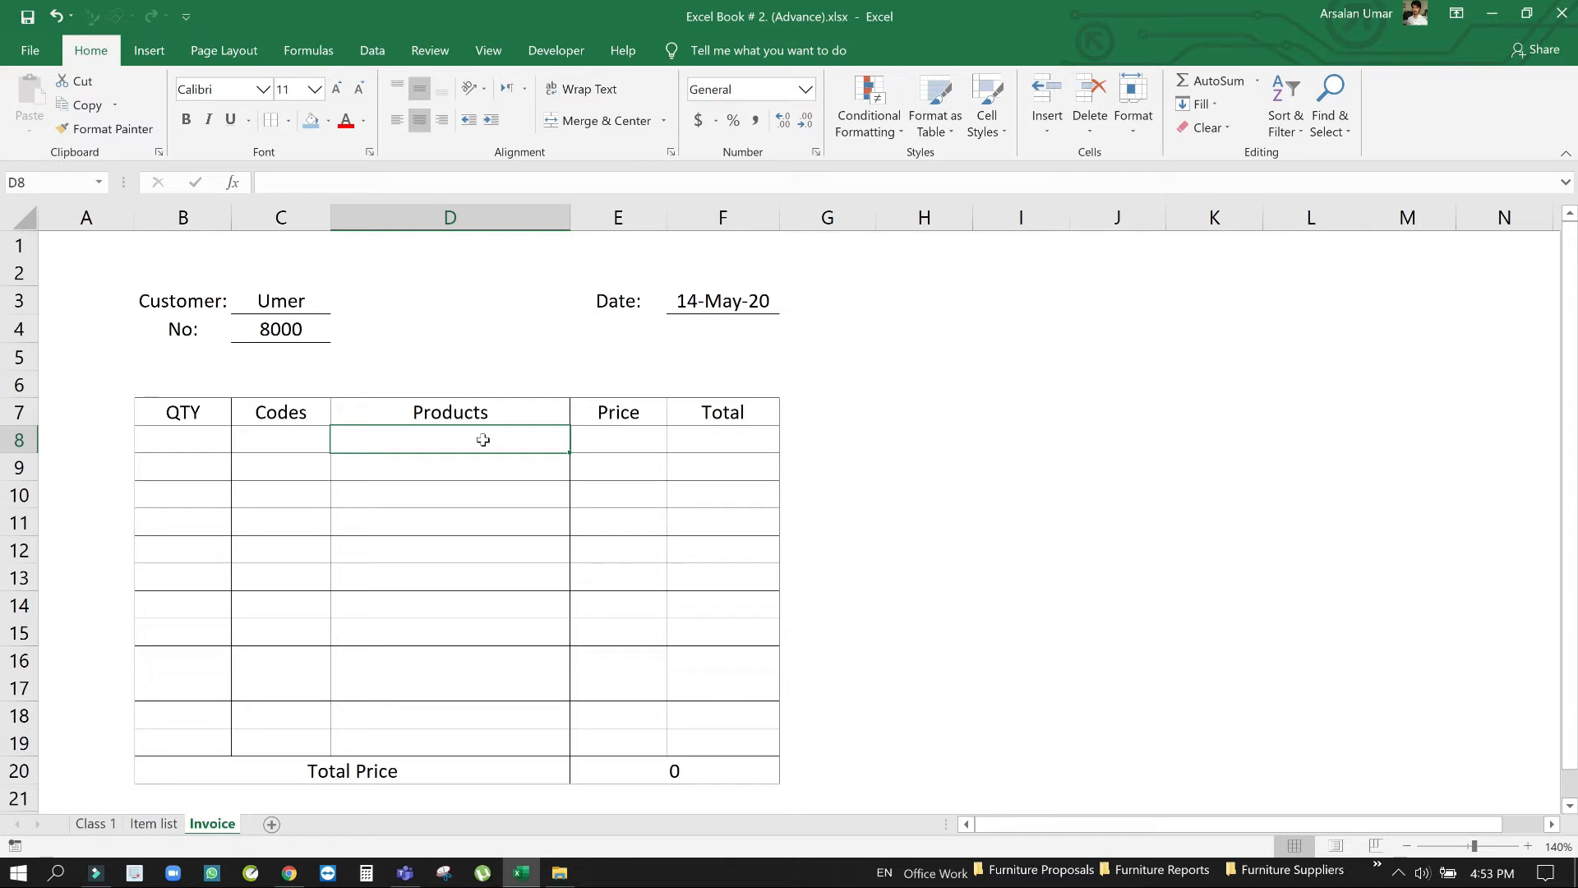
text(=)
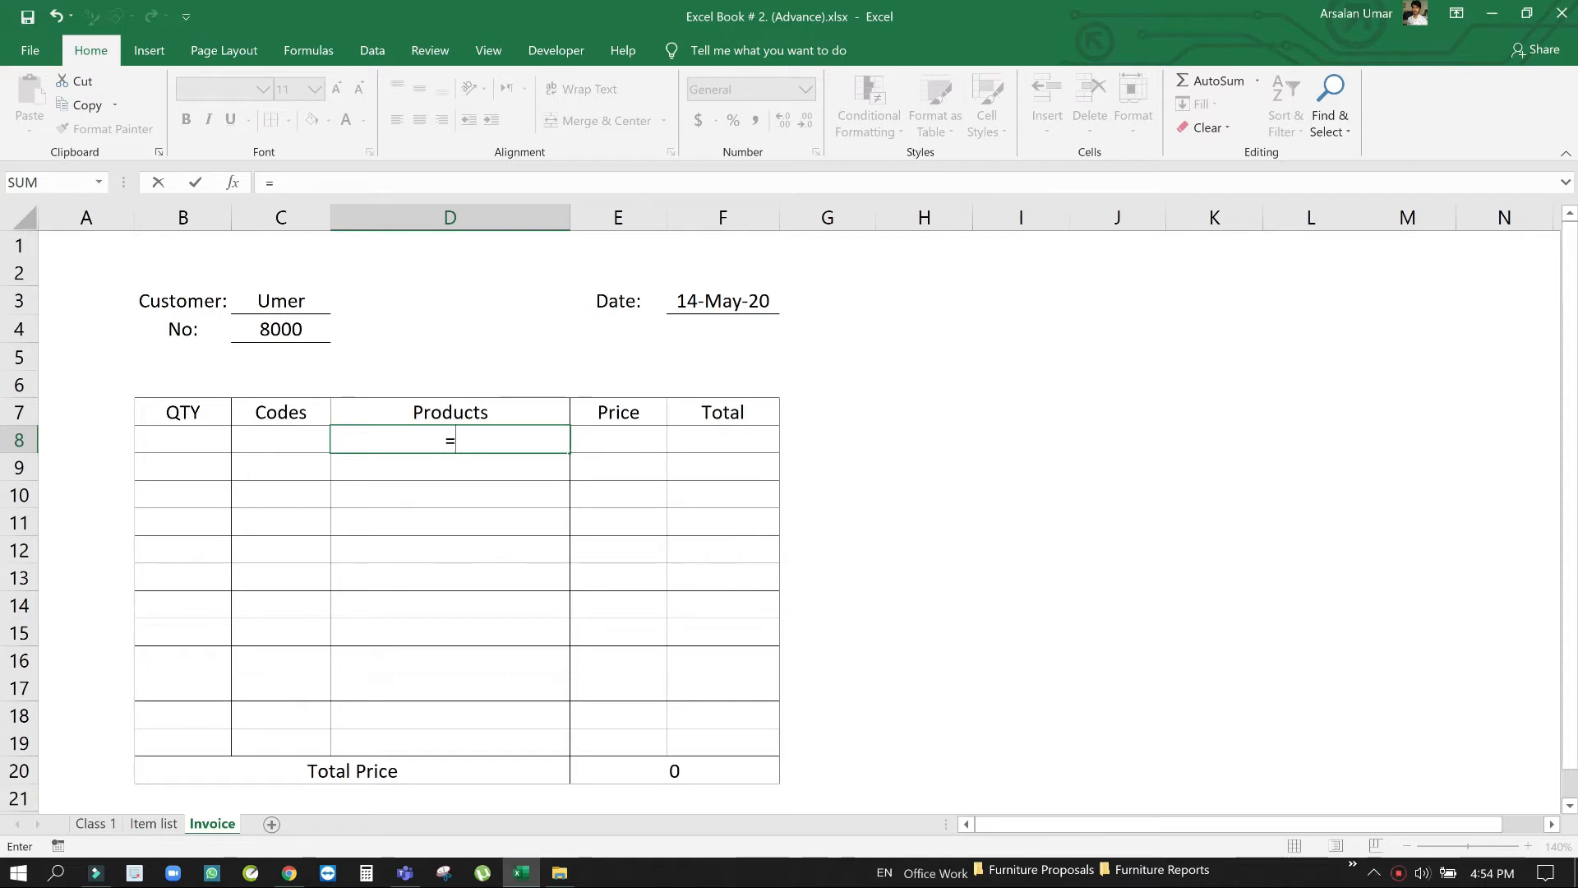
text(v)
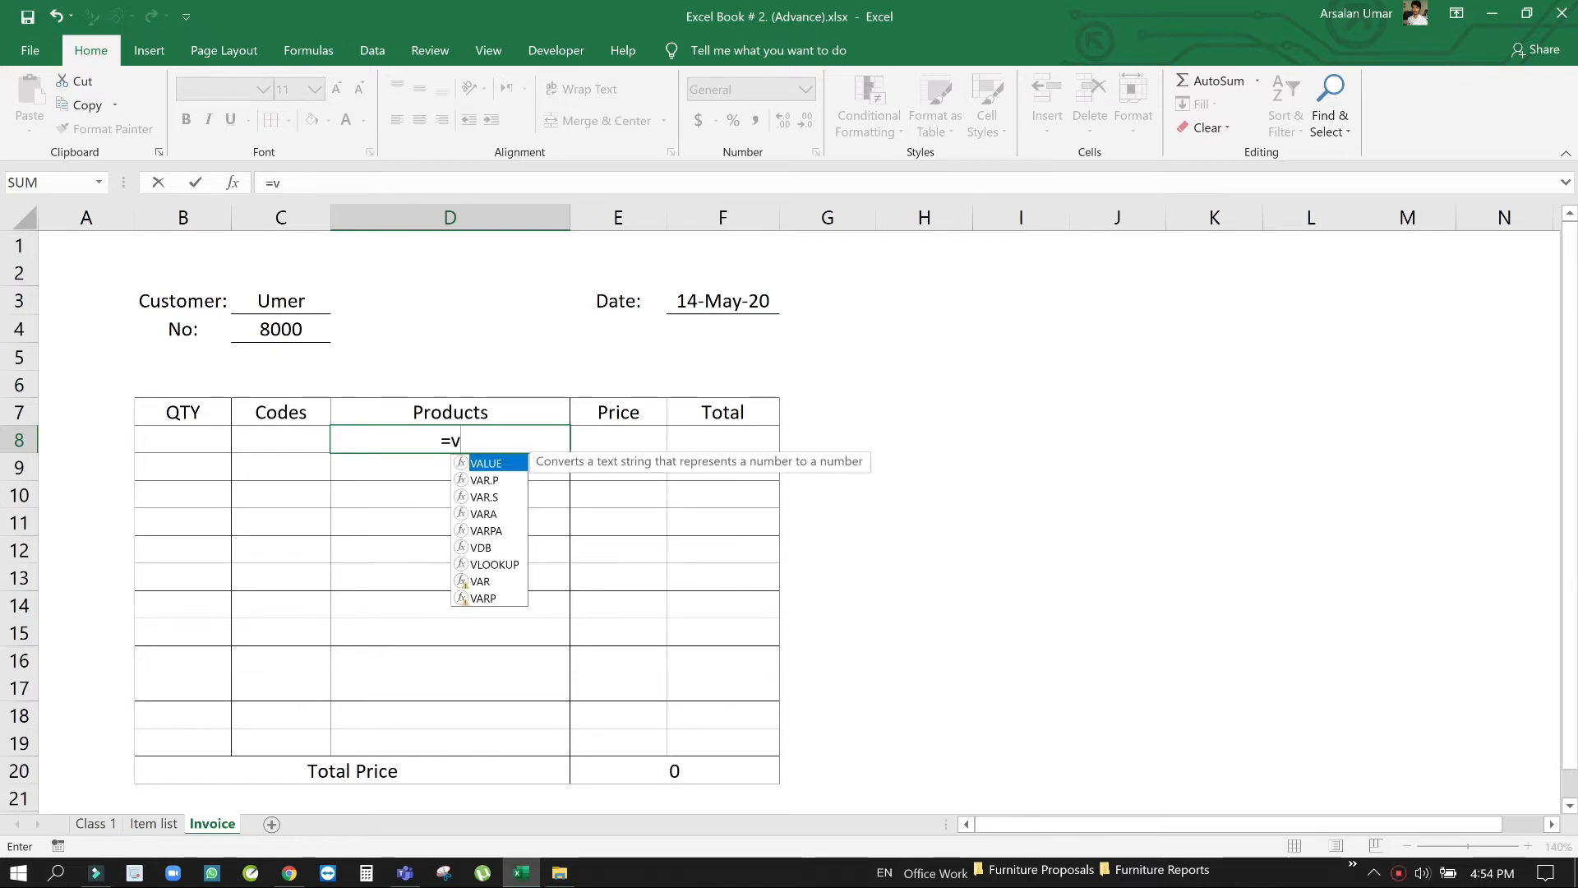
text(lookup)
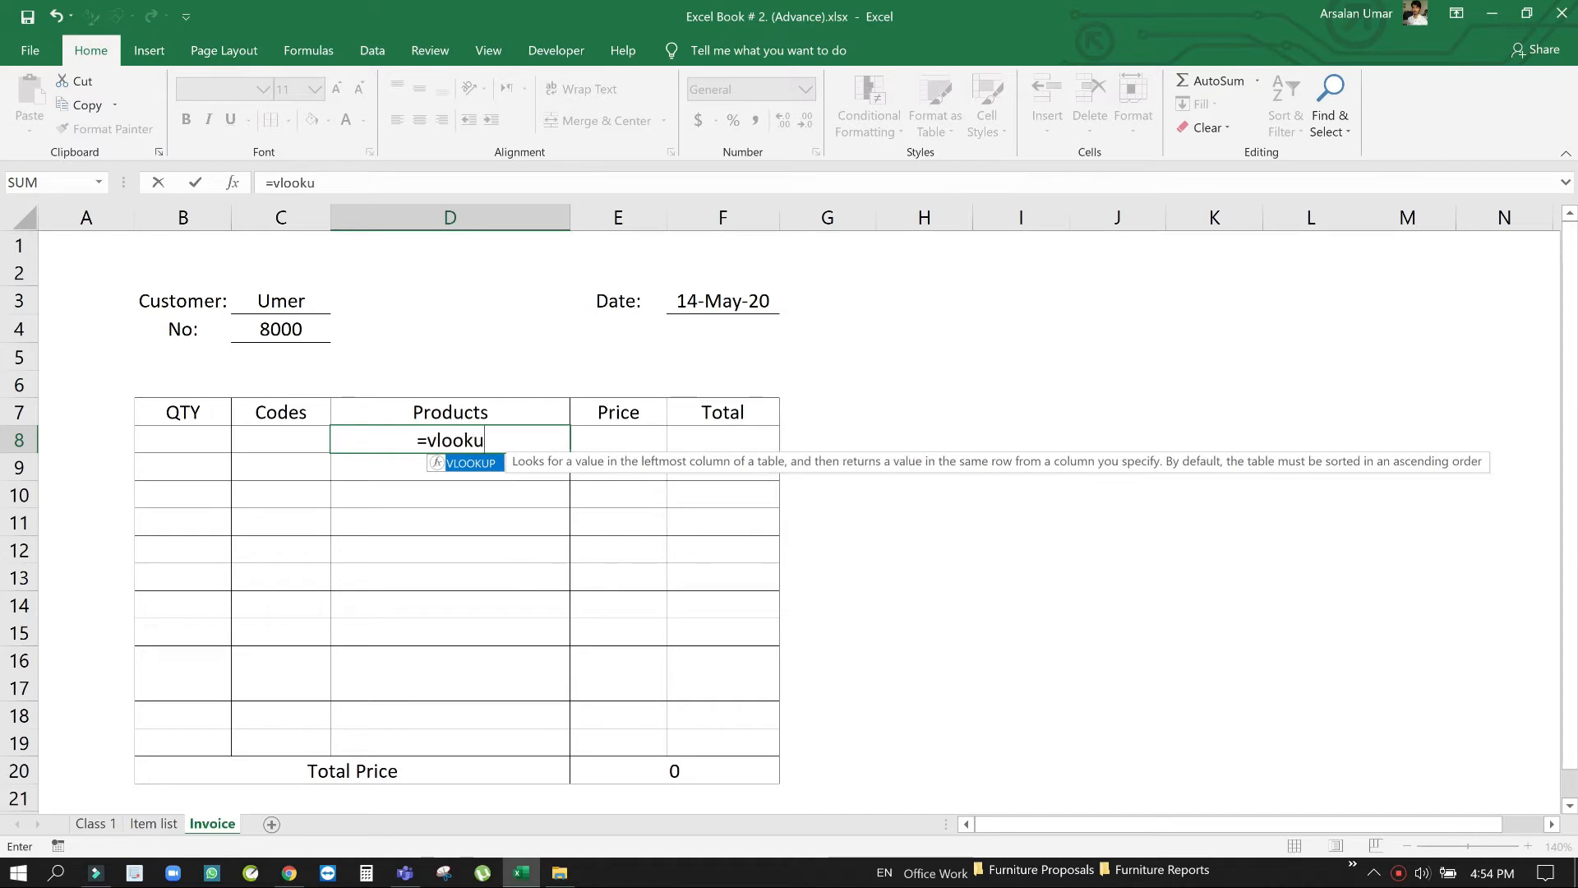
text(()
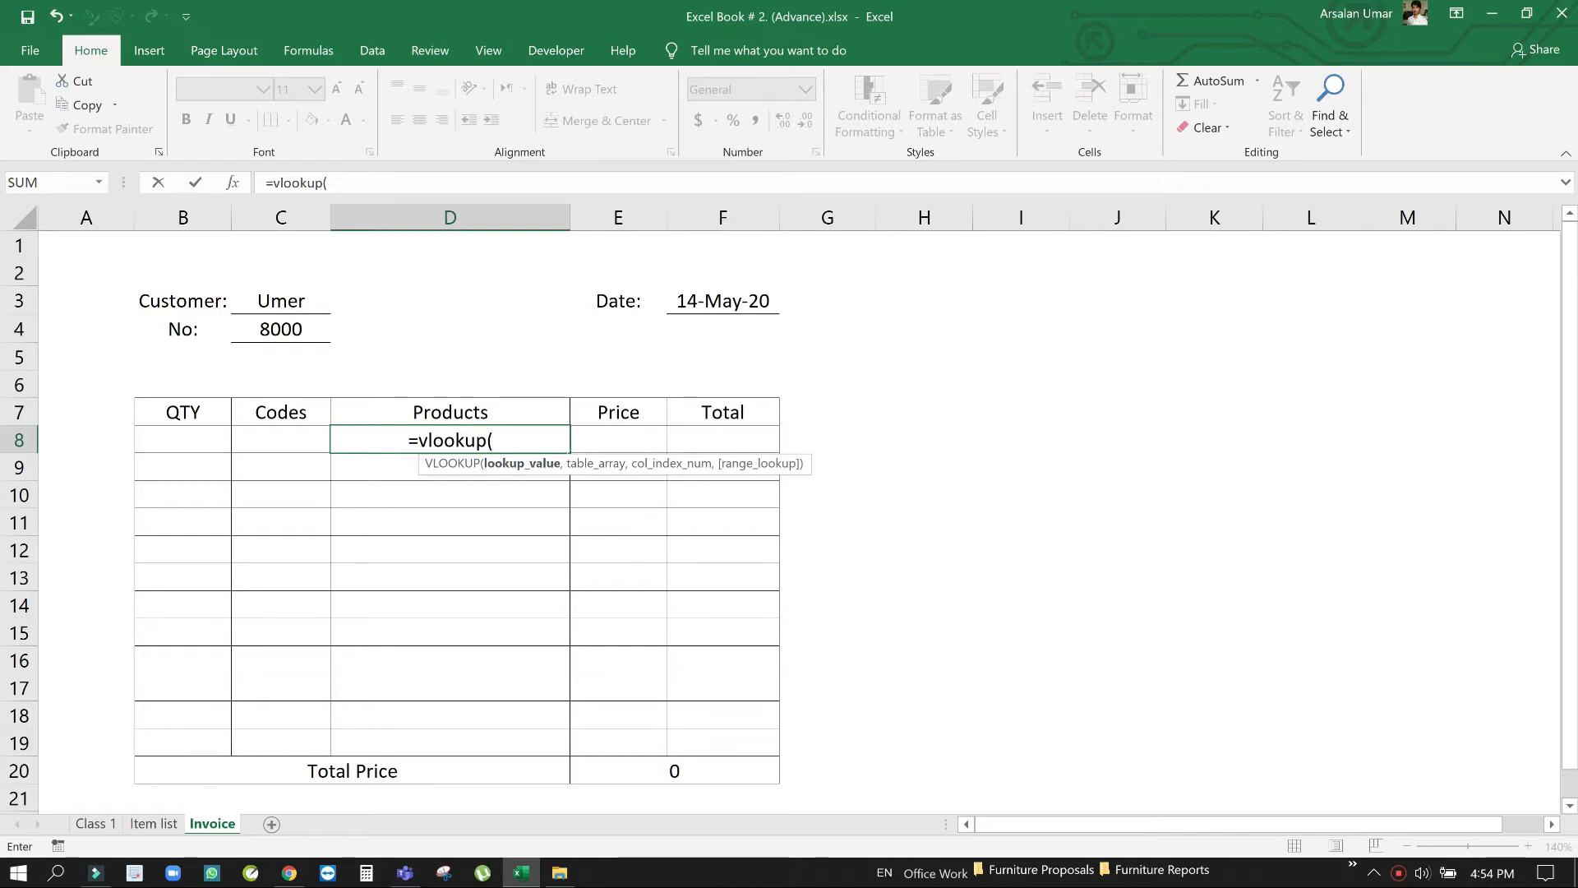
click(292, 438)
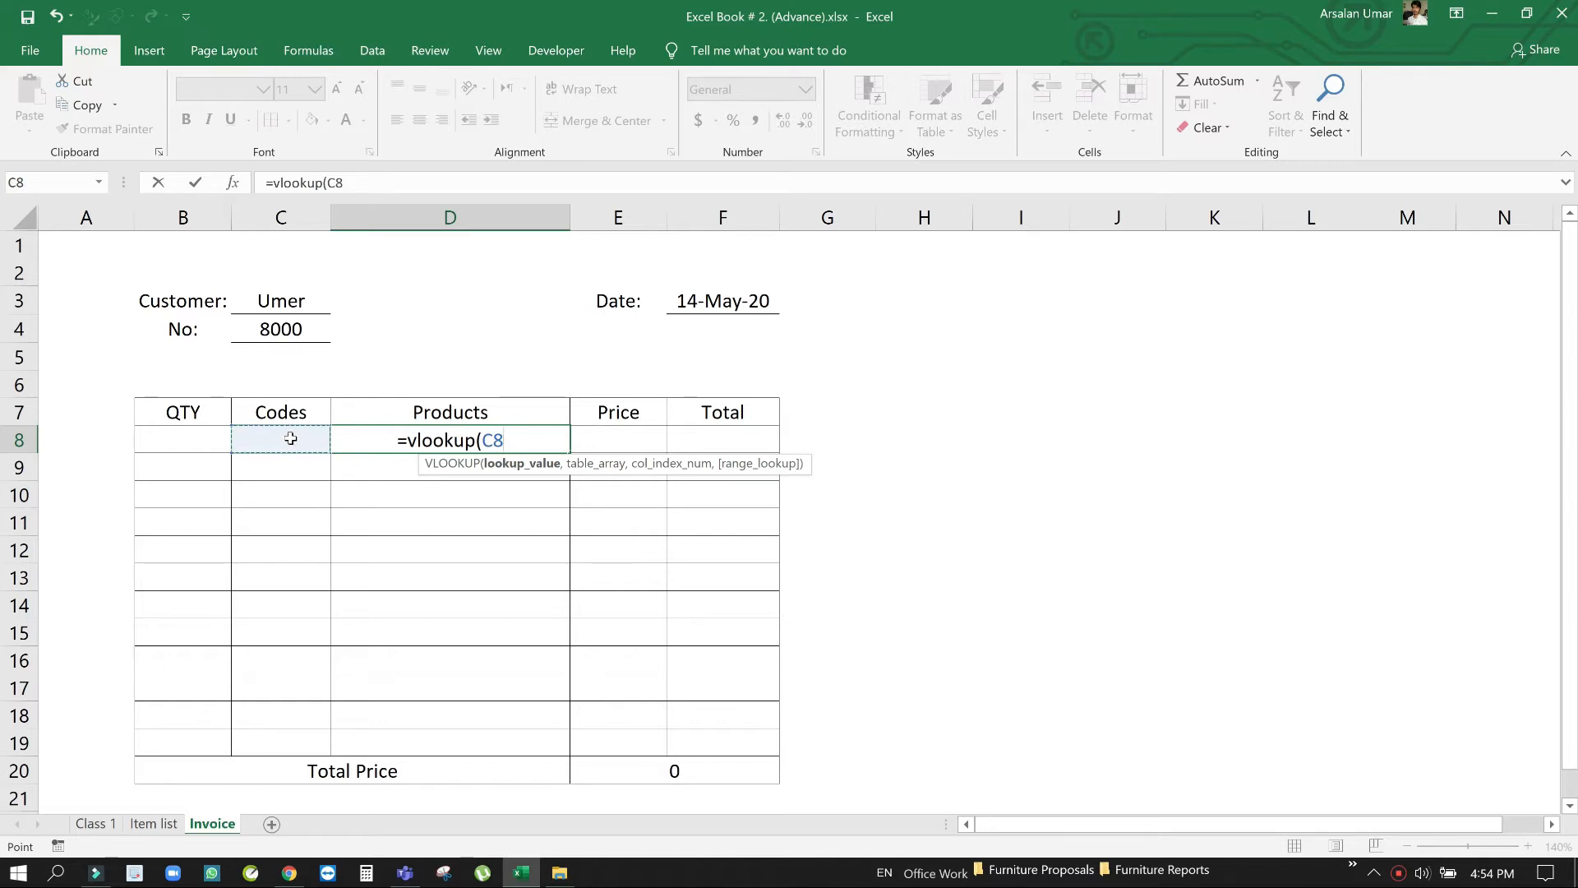
text(,)
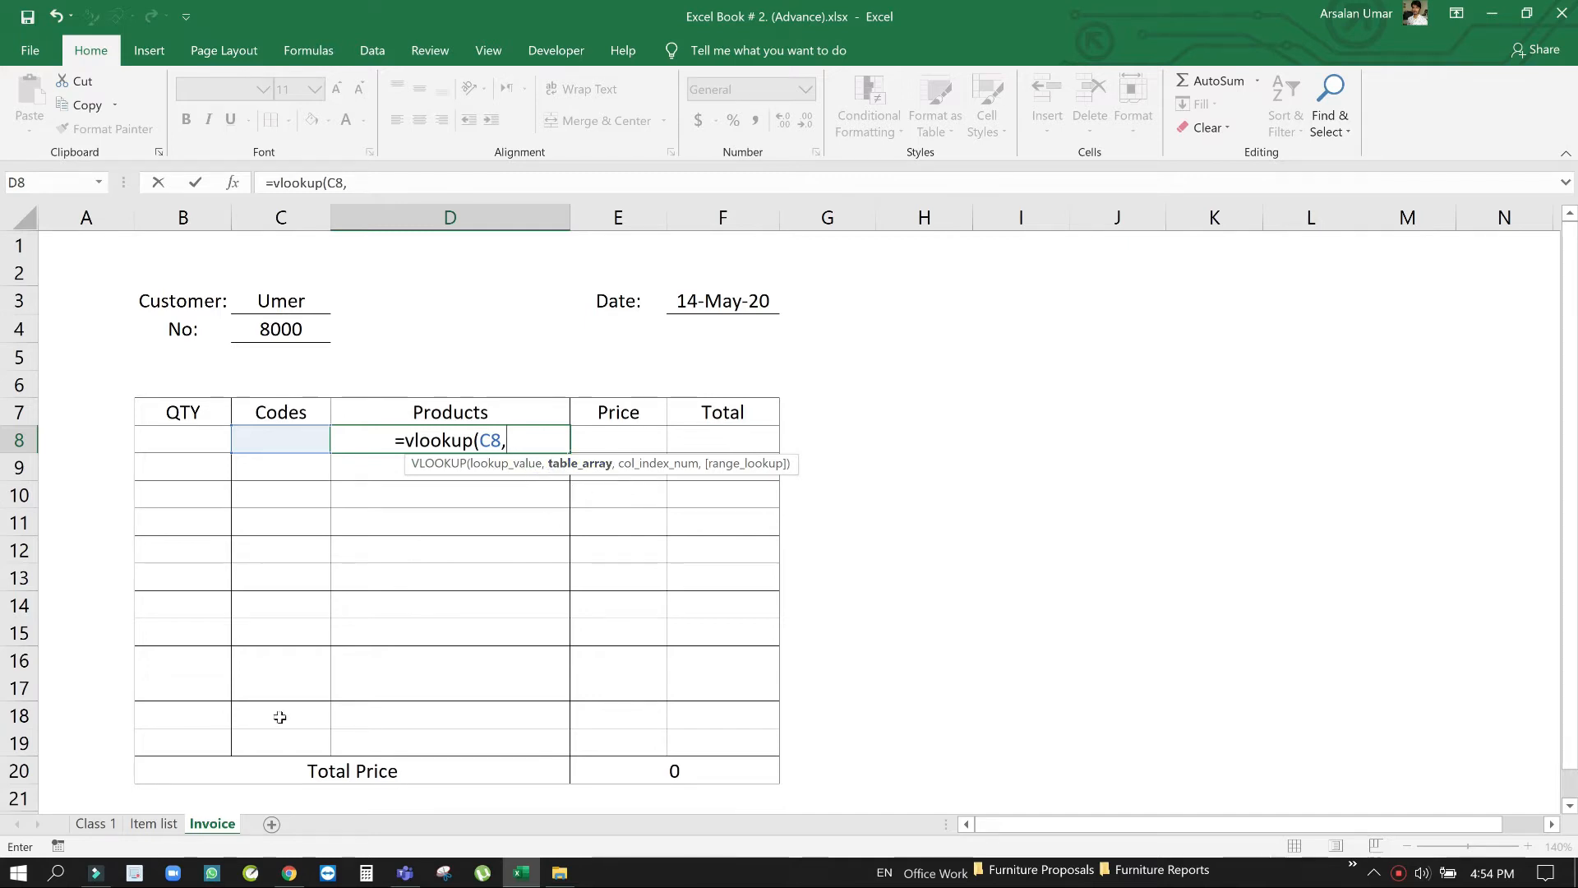
Complete the D8 VLOOKUP with the Item list sheet's Items range as table, column index 2 and False for exact match
click(156, 823)
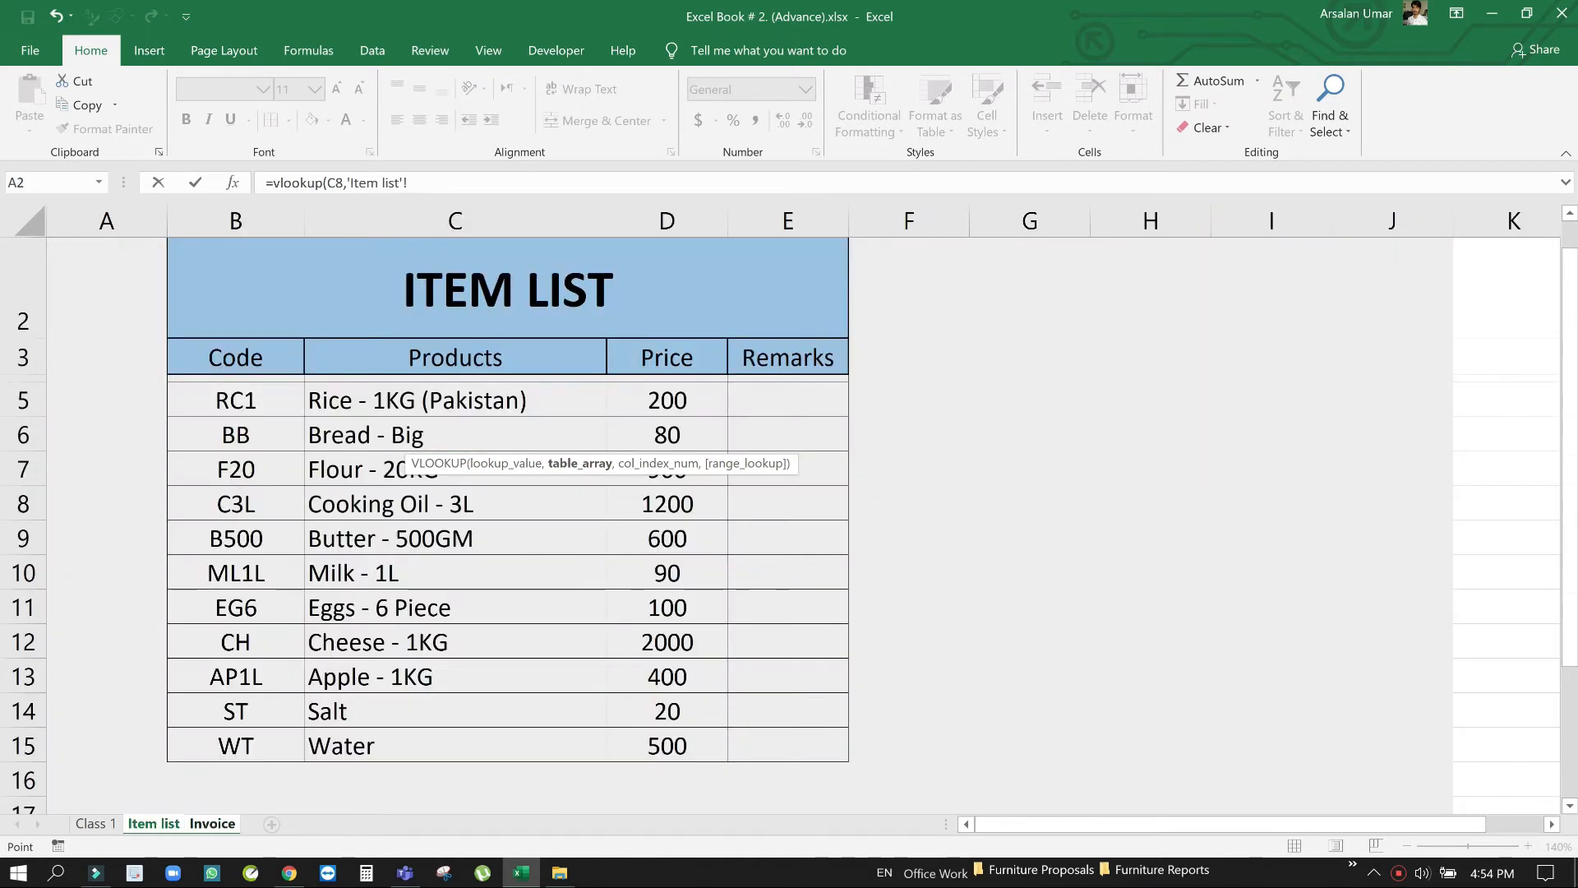
click(440, 182)
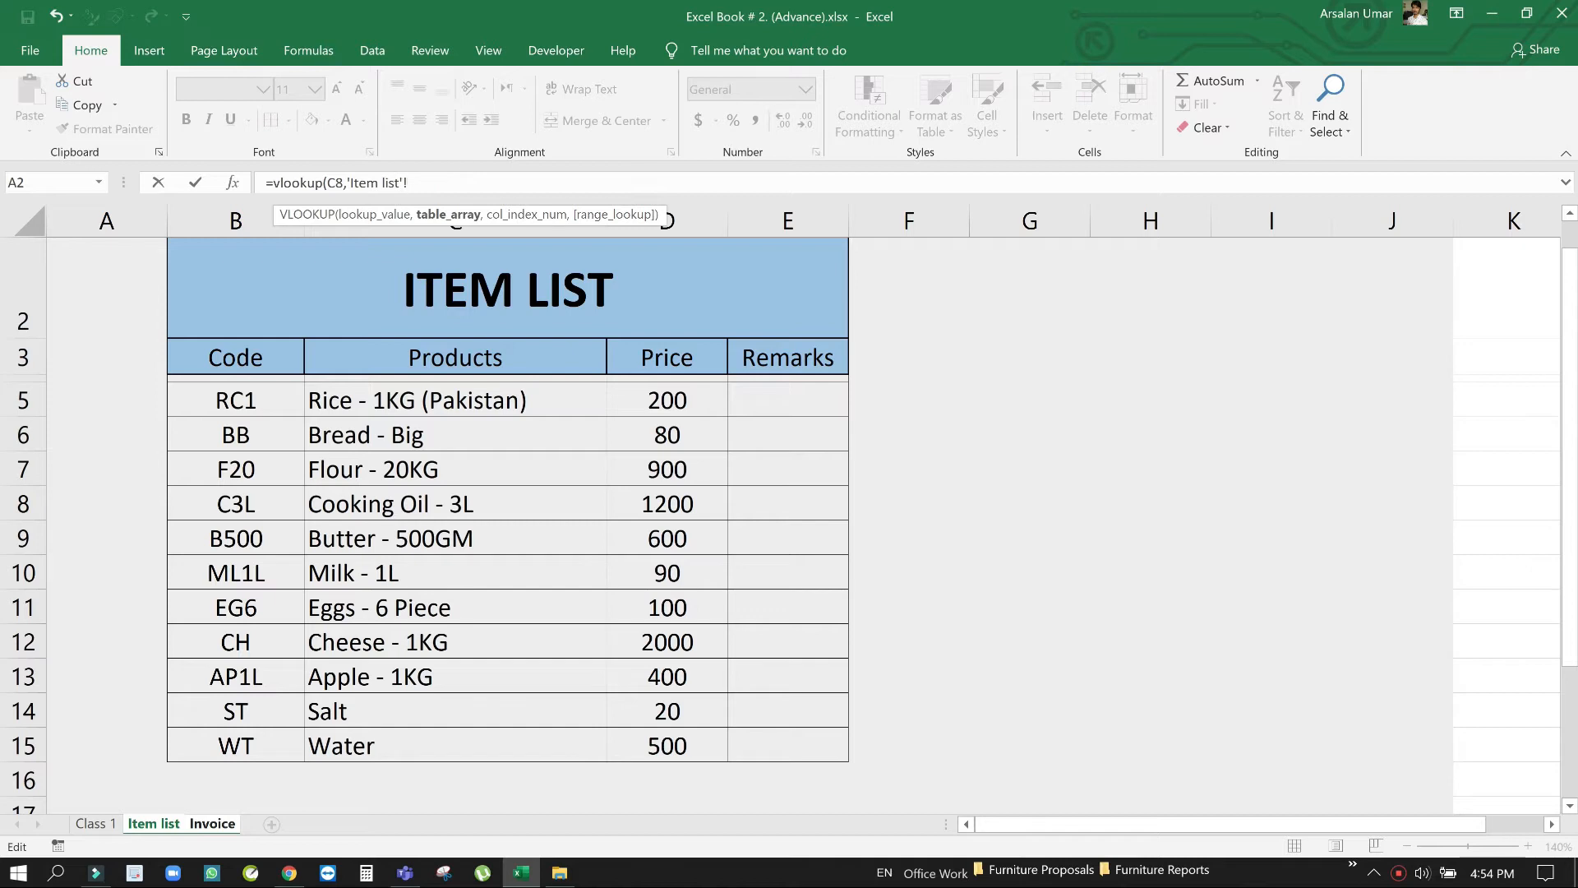
text(Items,2)
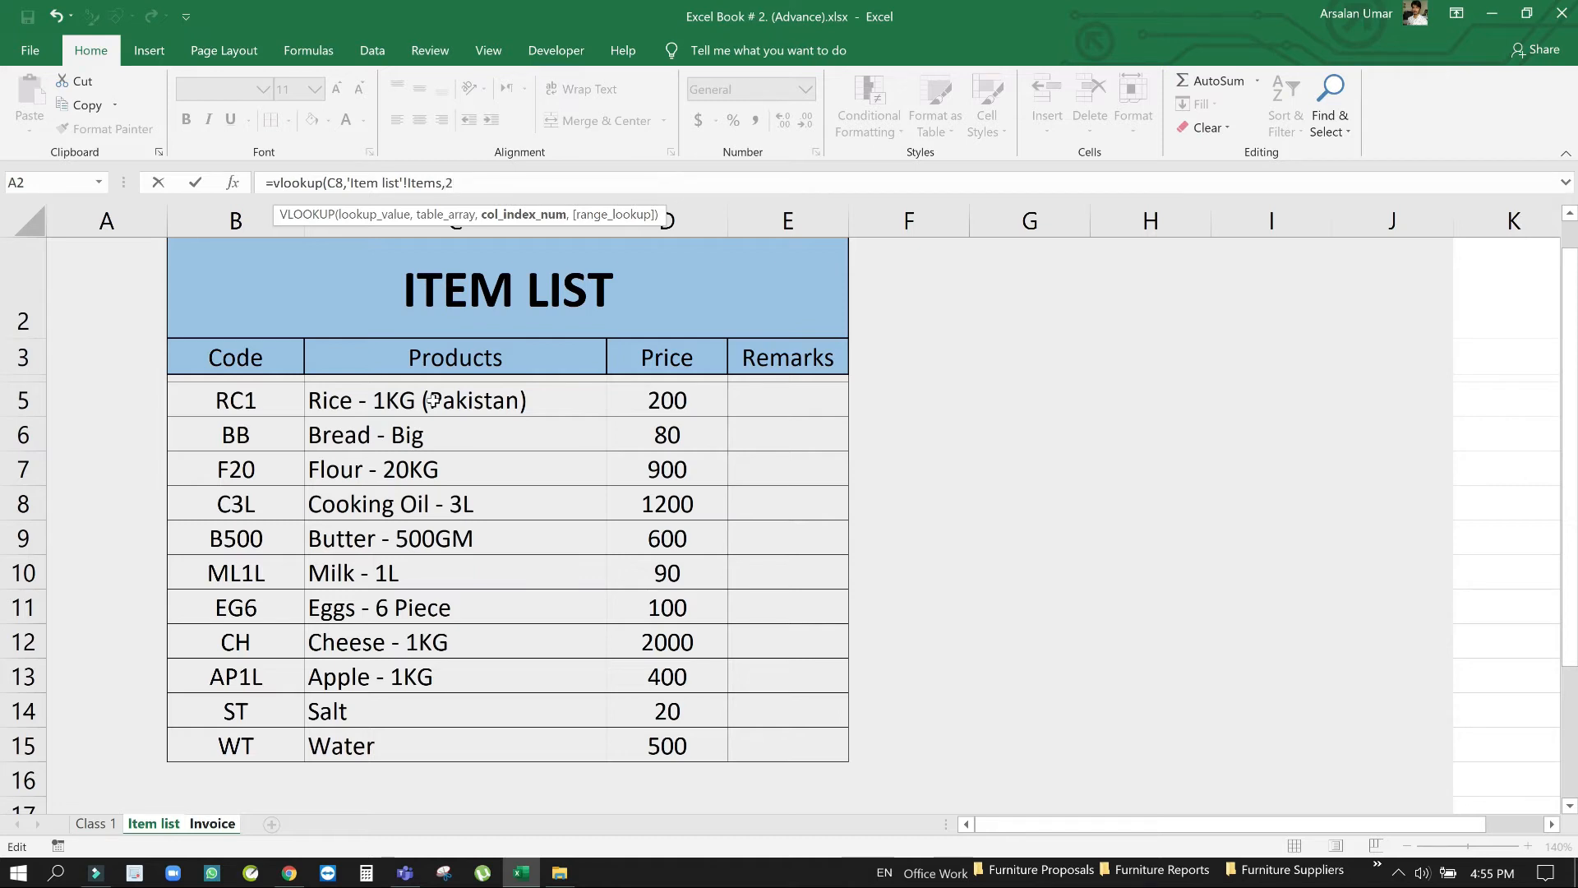
text(,)
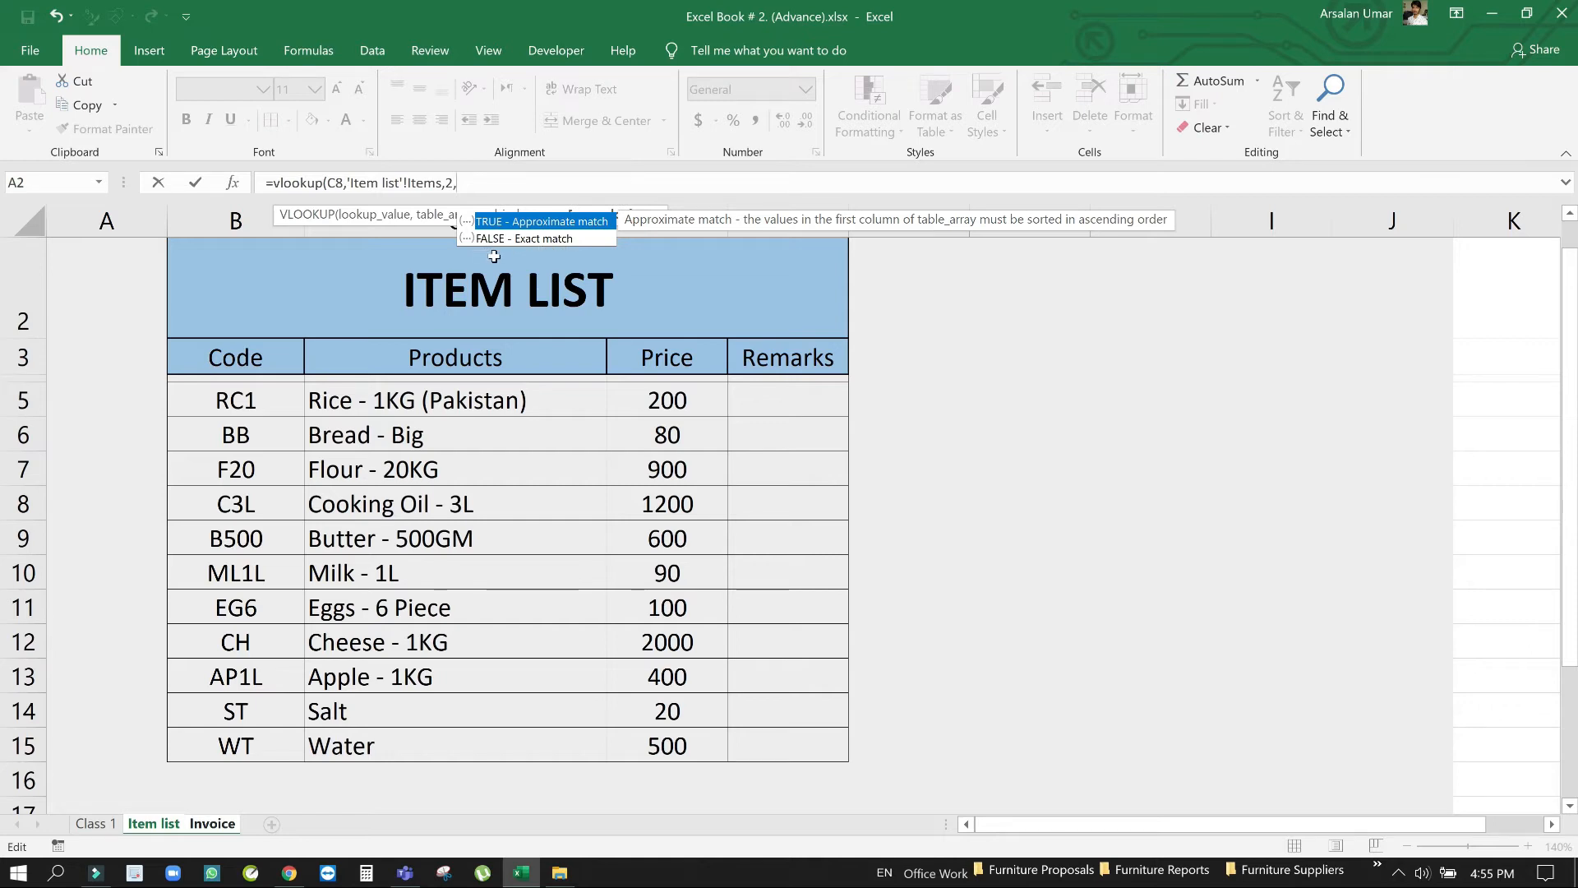
text(False))
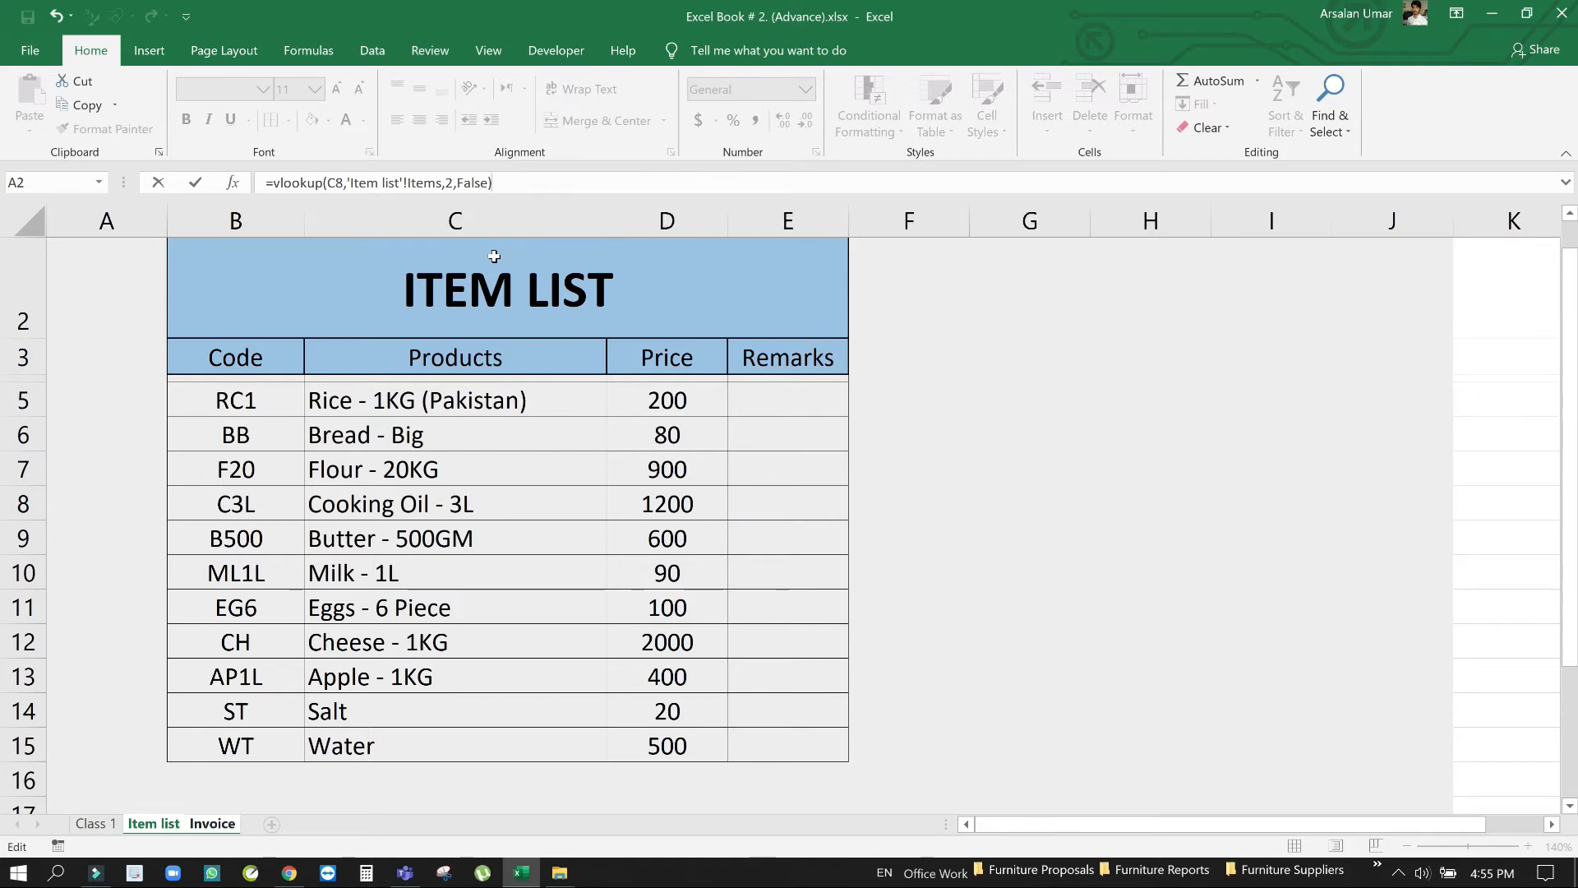
key(Return)
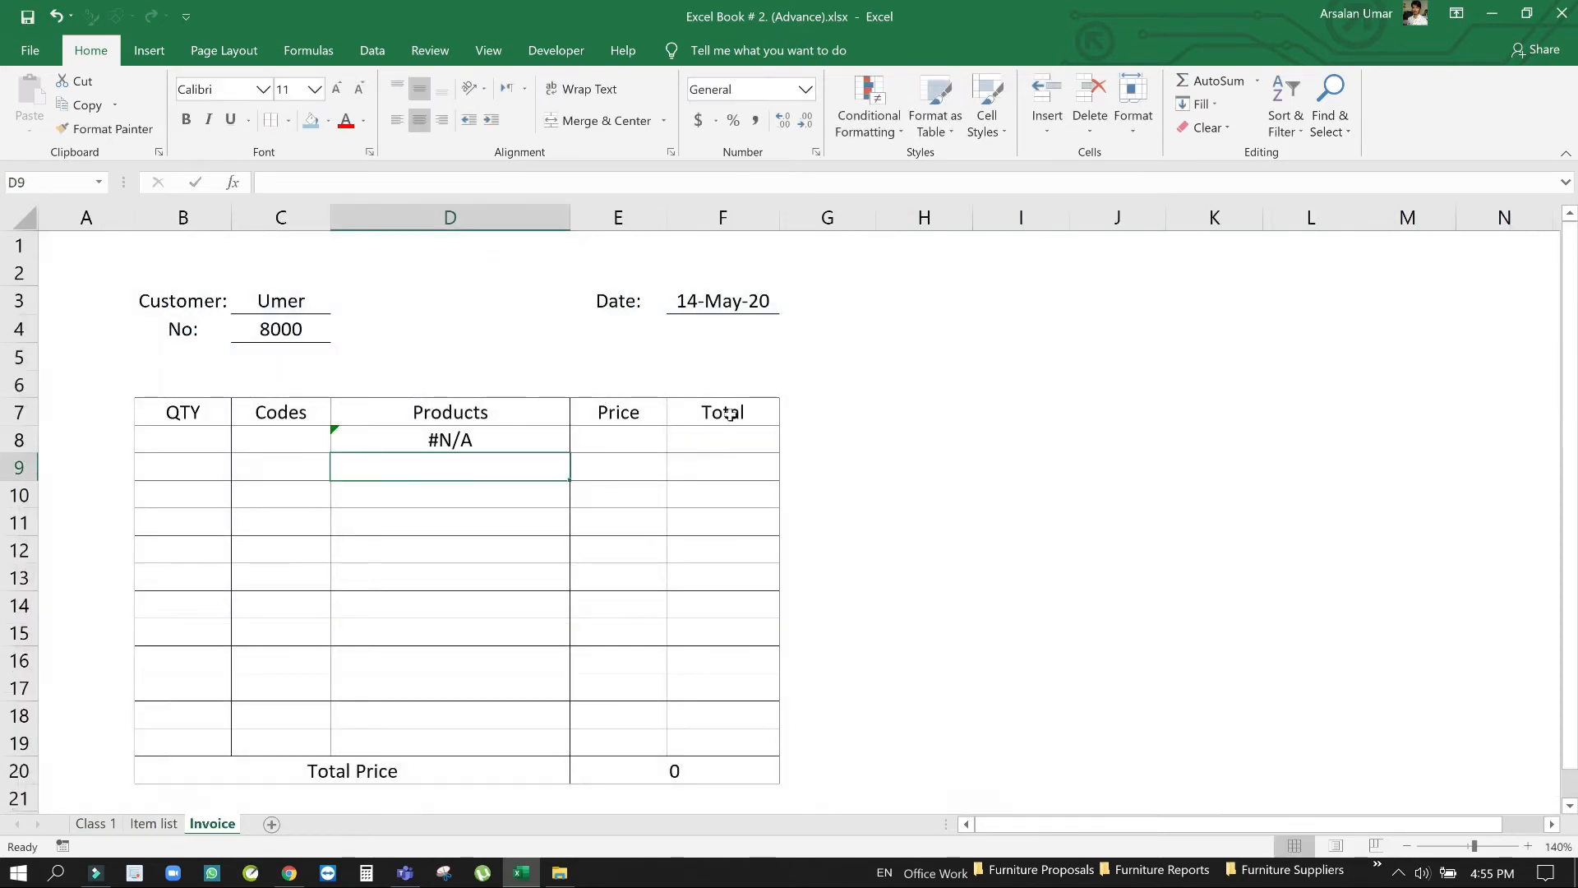
Inspect the VLOOKUP formula in D8 alongside its code cell C8 and the neighbouring Price cell E8
click(504, 440)
click(260, 434)
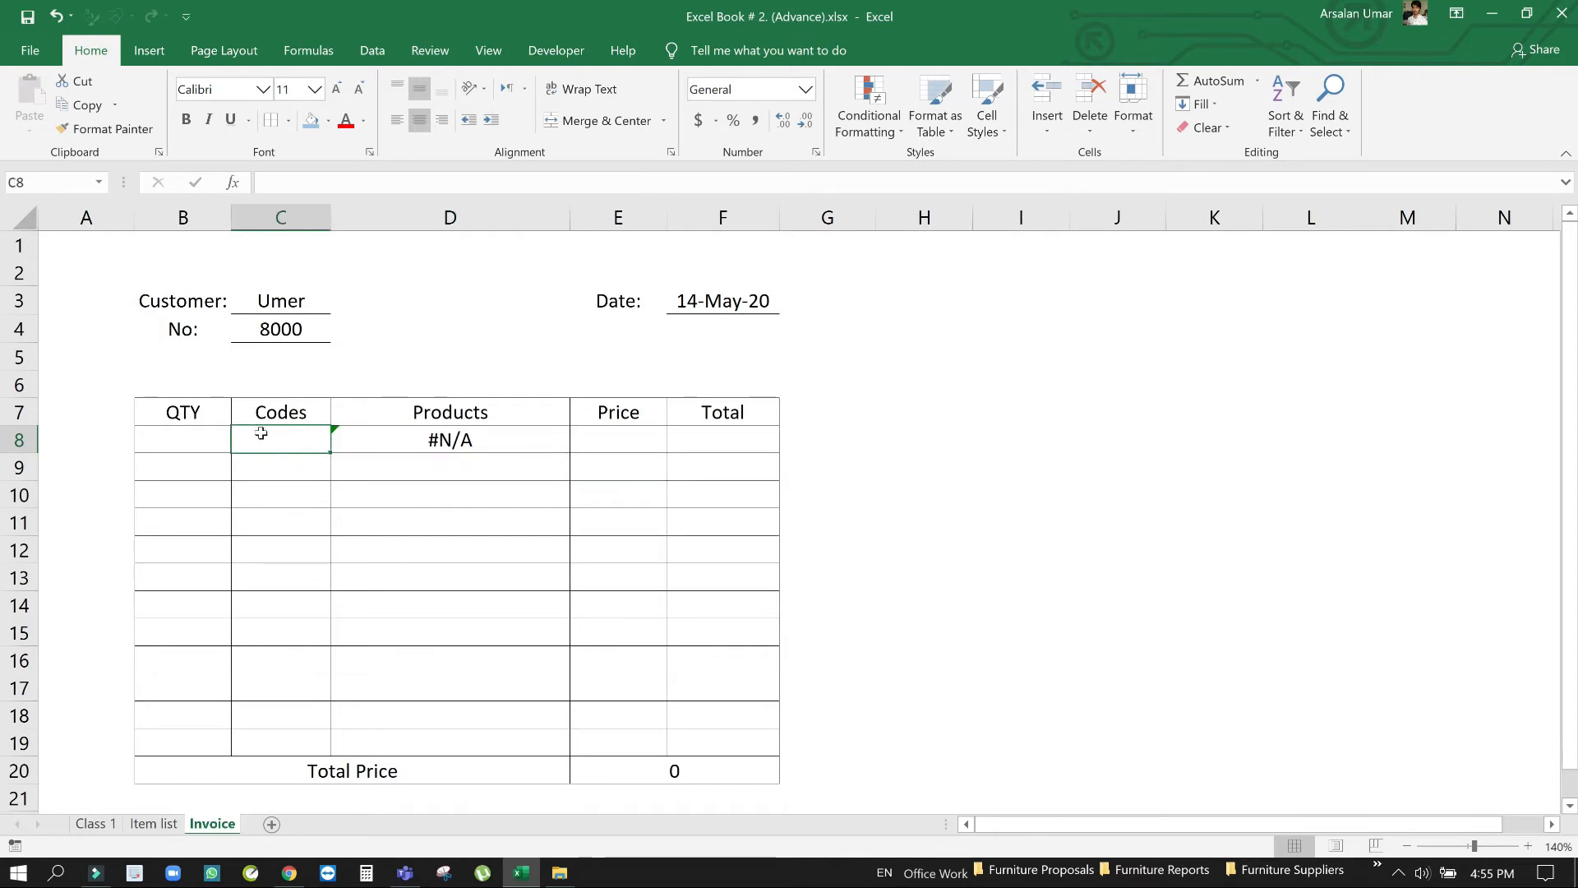
click(469, 444)
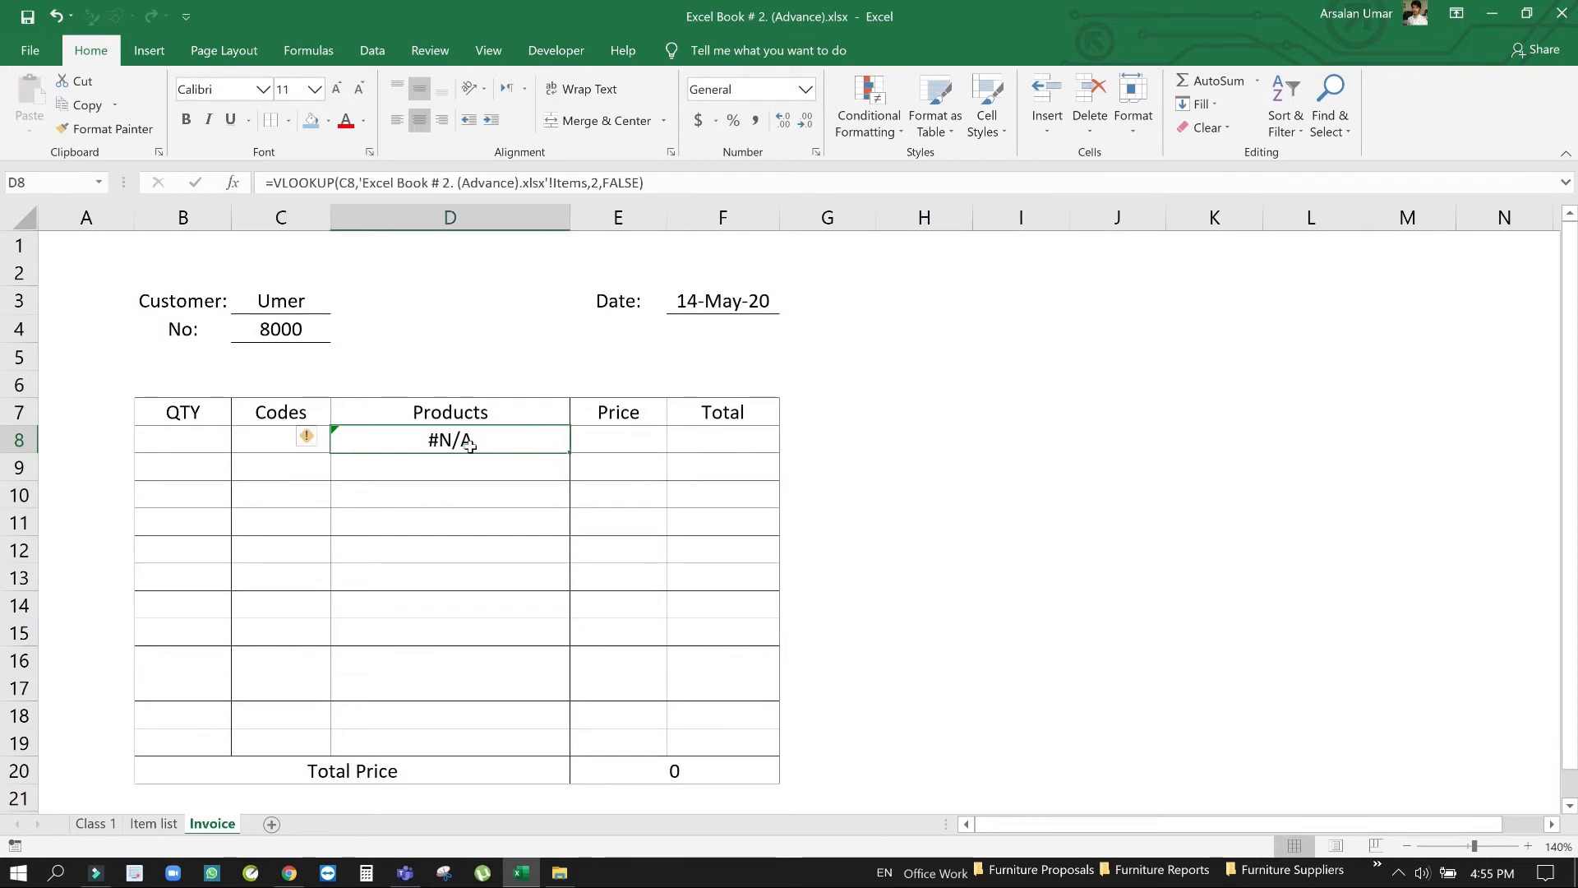
click(609, 443)
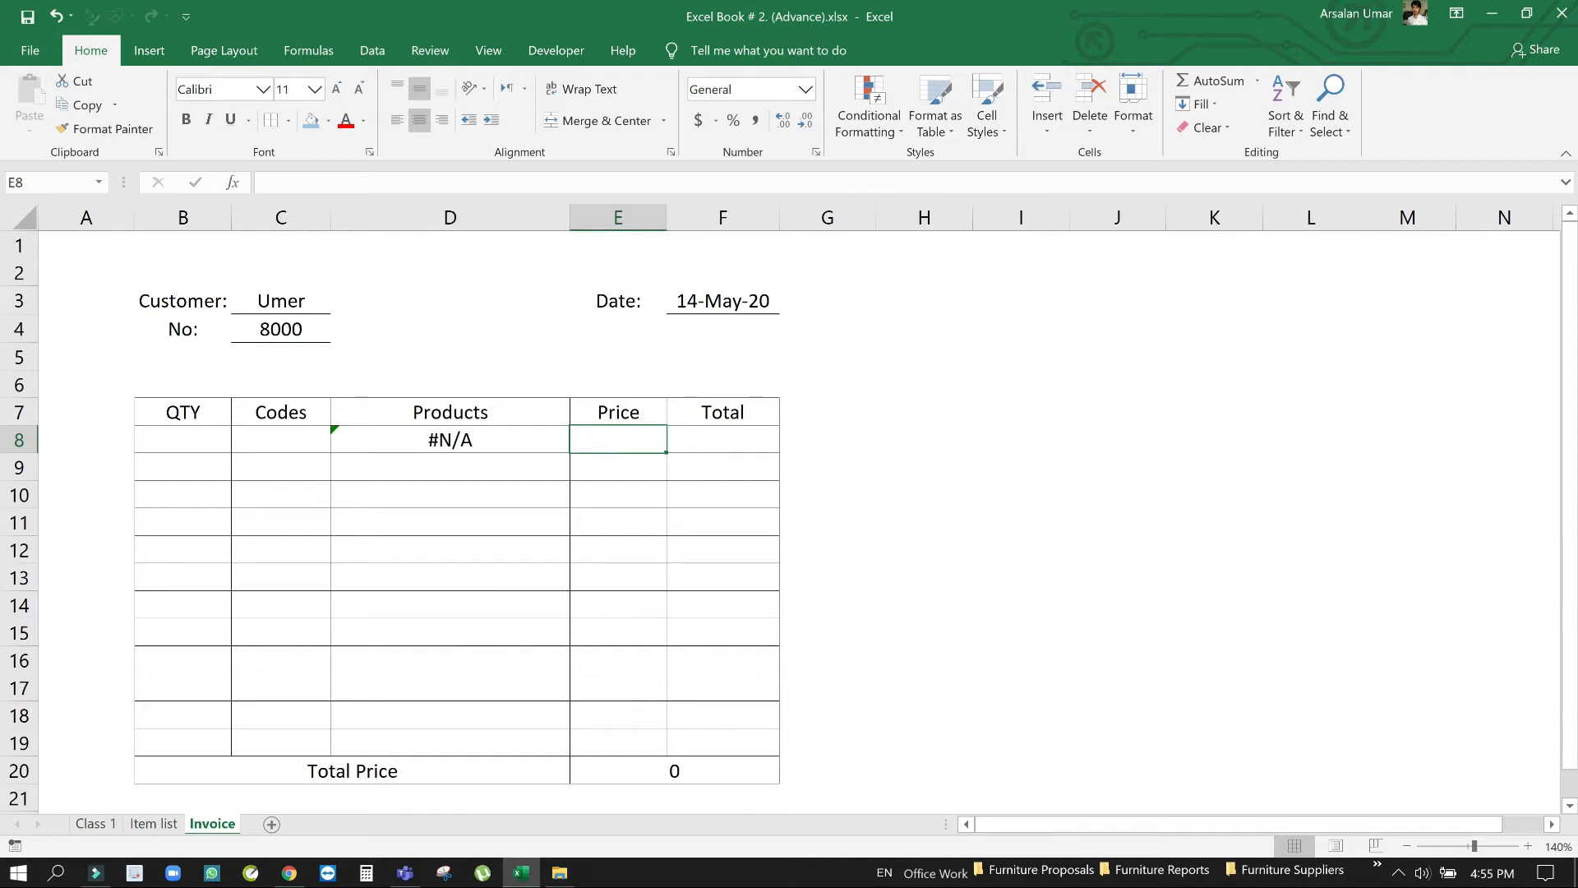
Start a VLOOKUP formula in Price cell E8 with code cell C8 as the lookup value
text(=v)
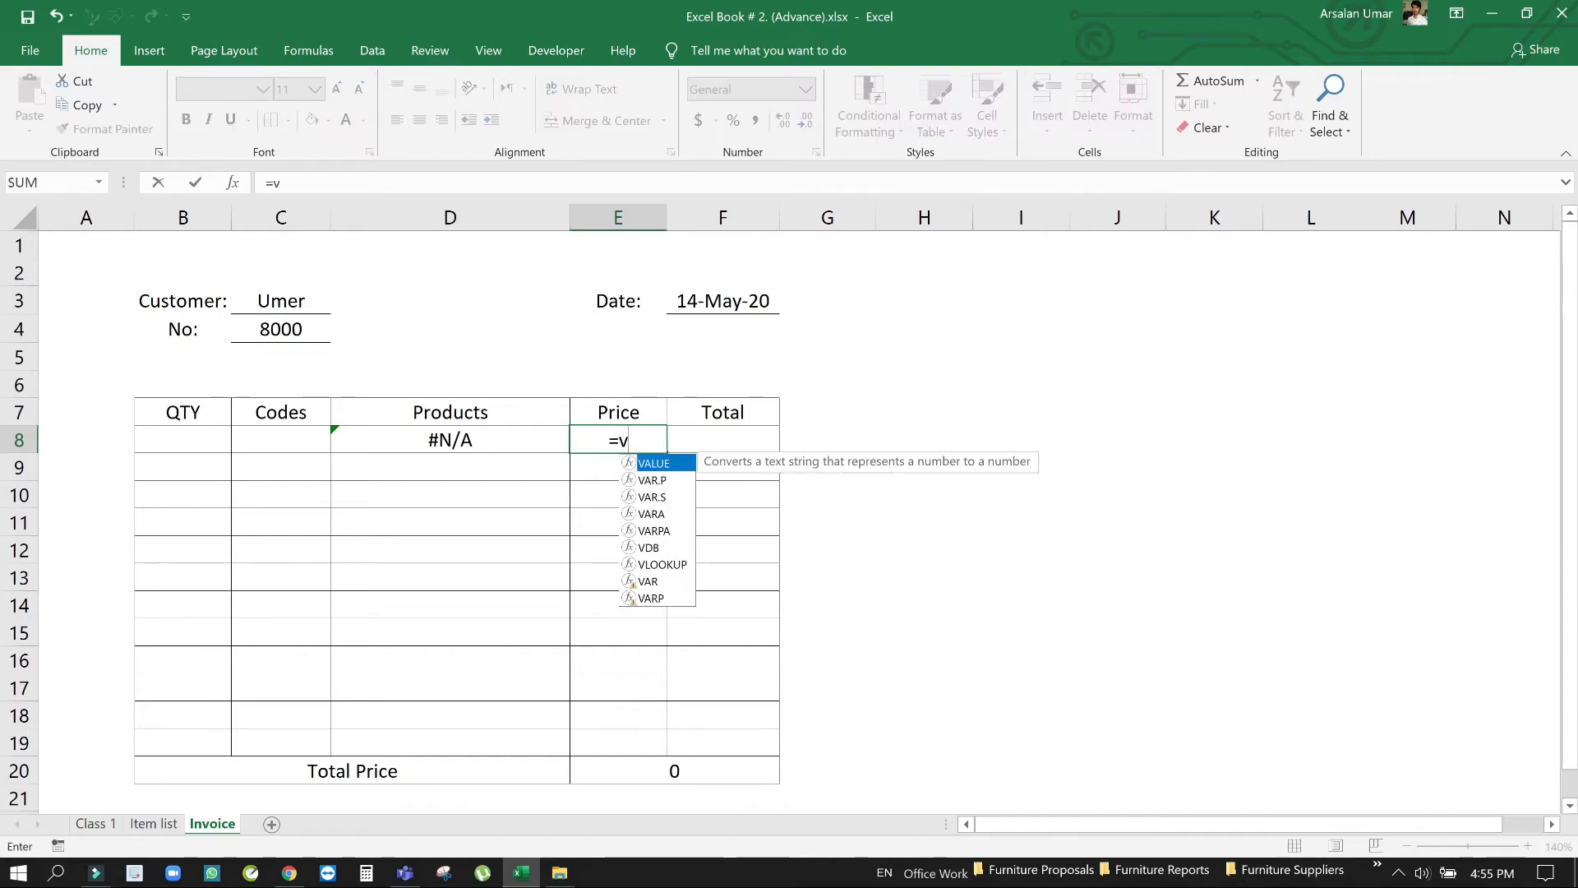
text(look)
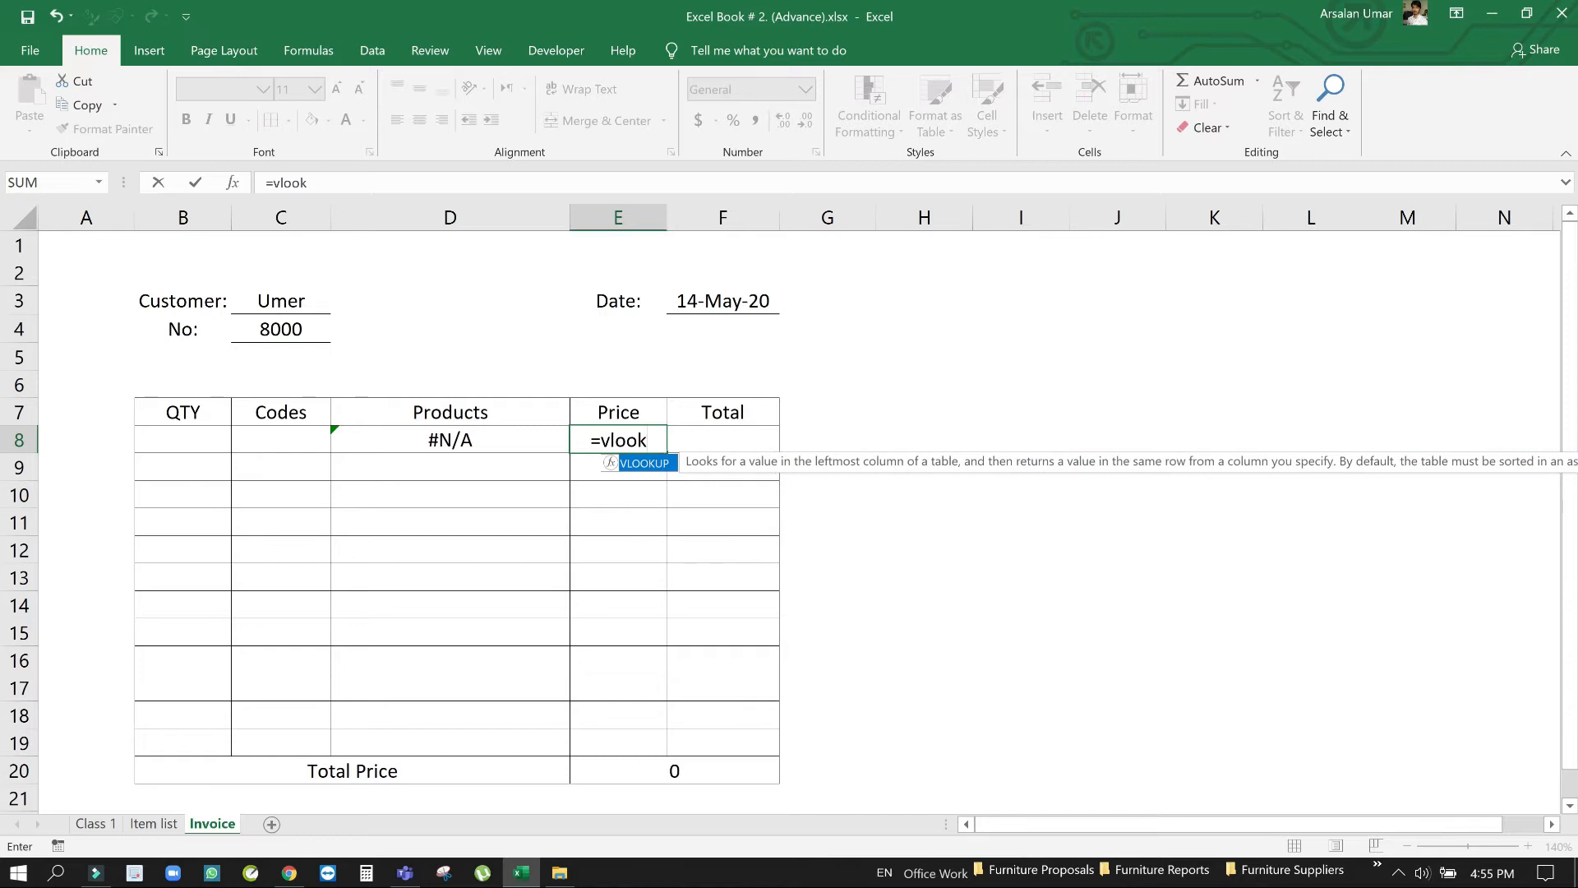
text(up()
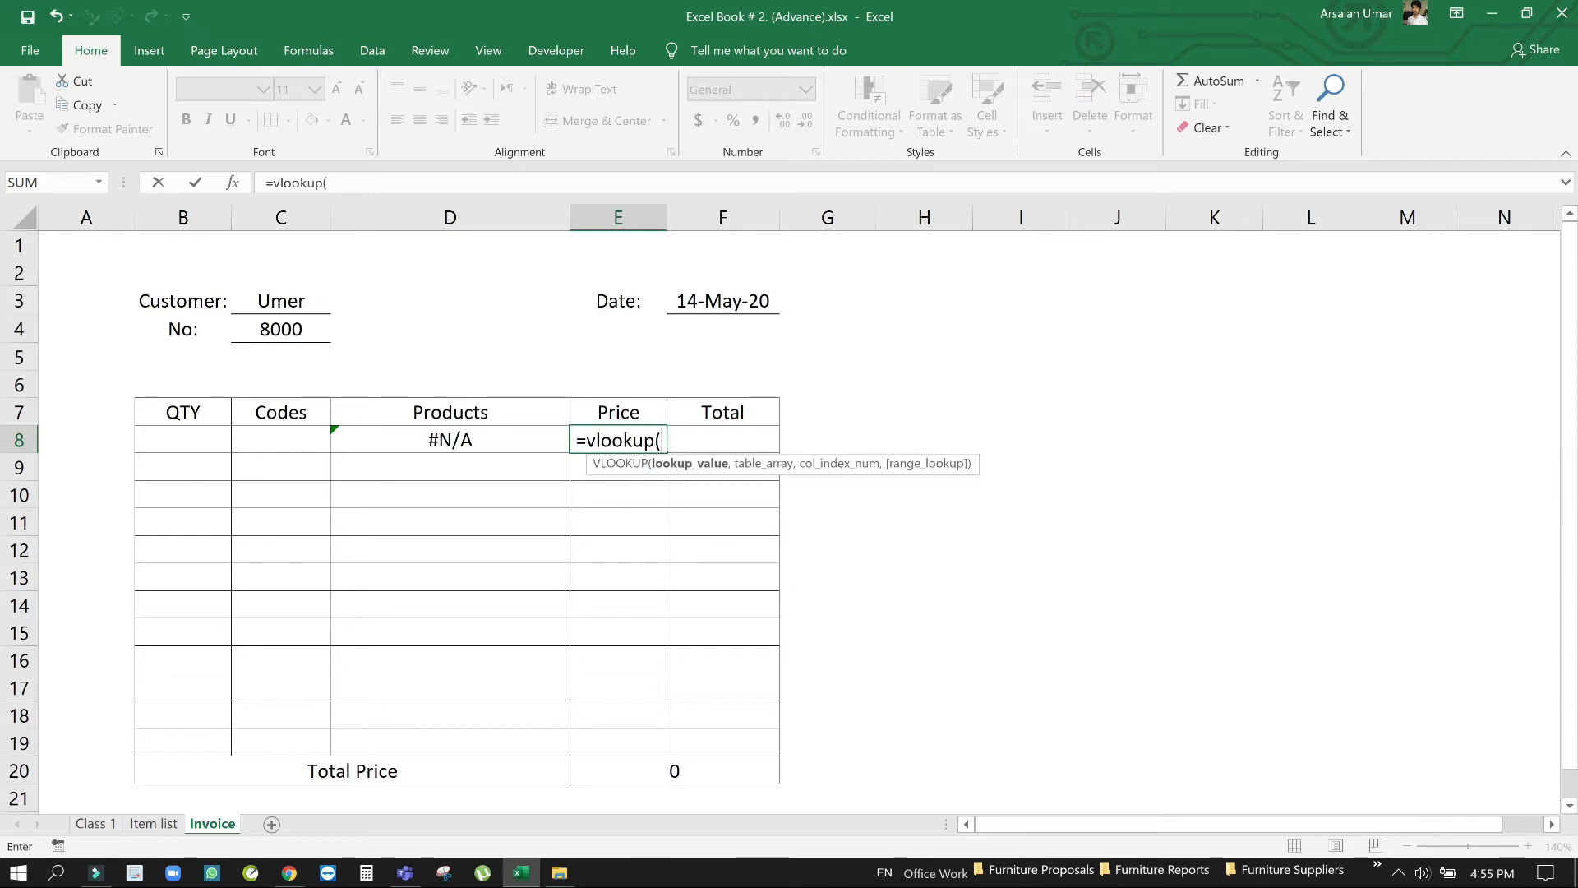
click(285, 437)
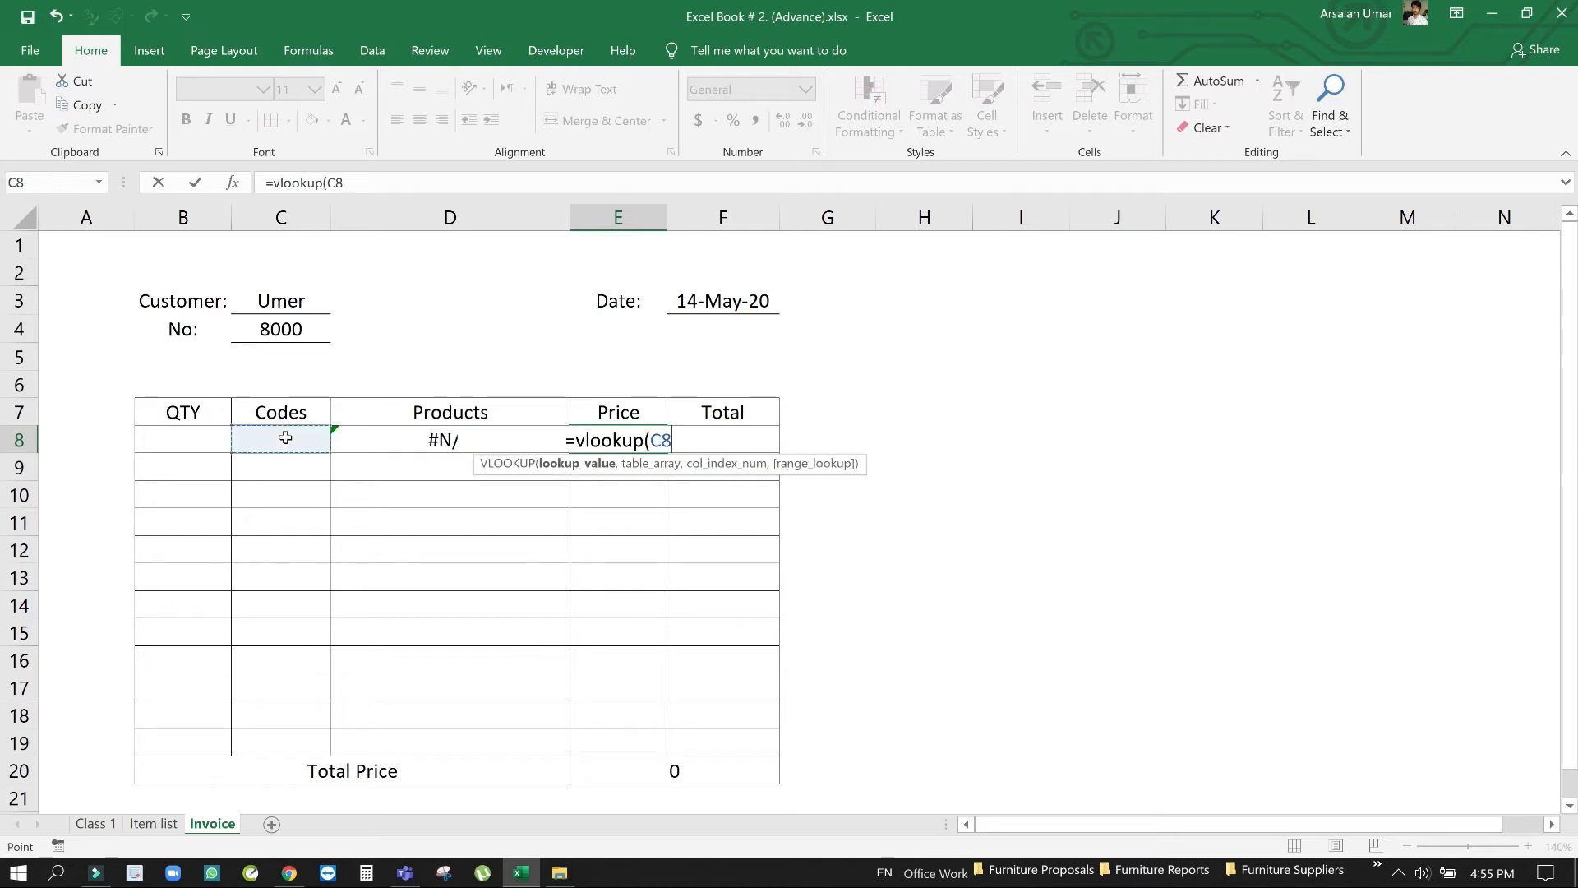
text(,)
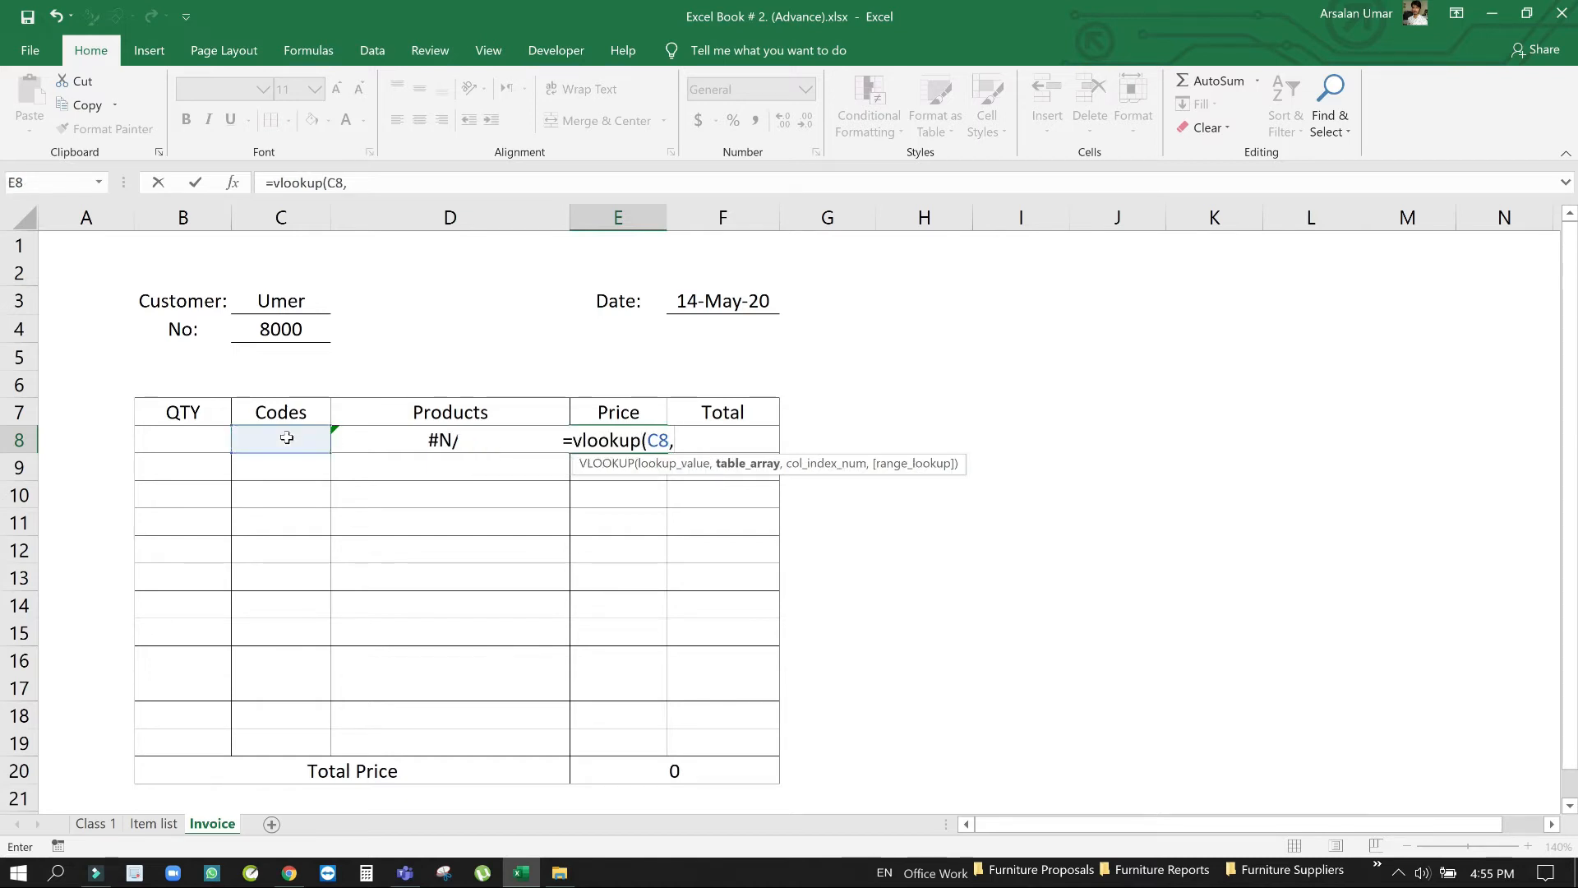
Complete the E8 VLOOKUP with the Item list sheet's Items range as table, column index 3 and False for exact match
click(153, 824)
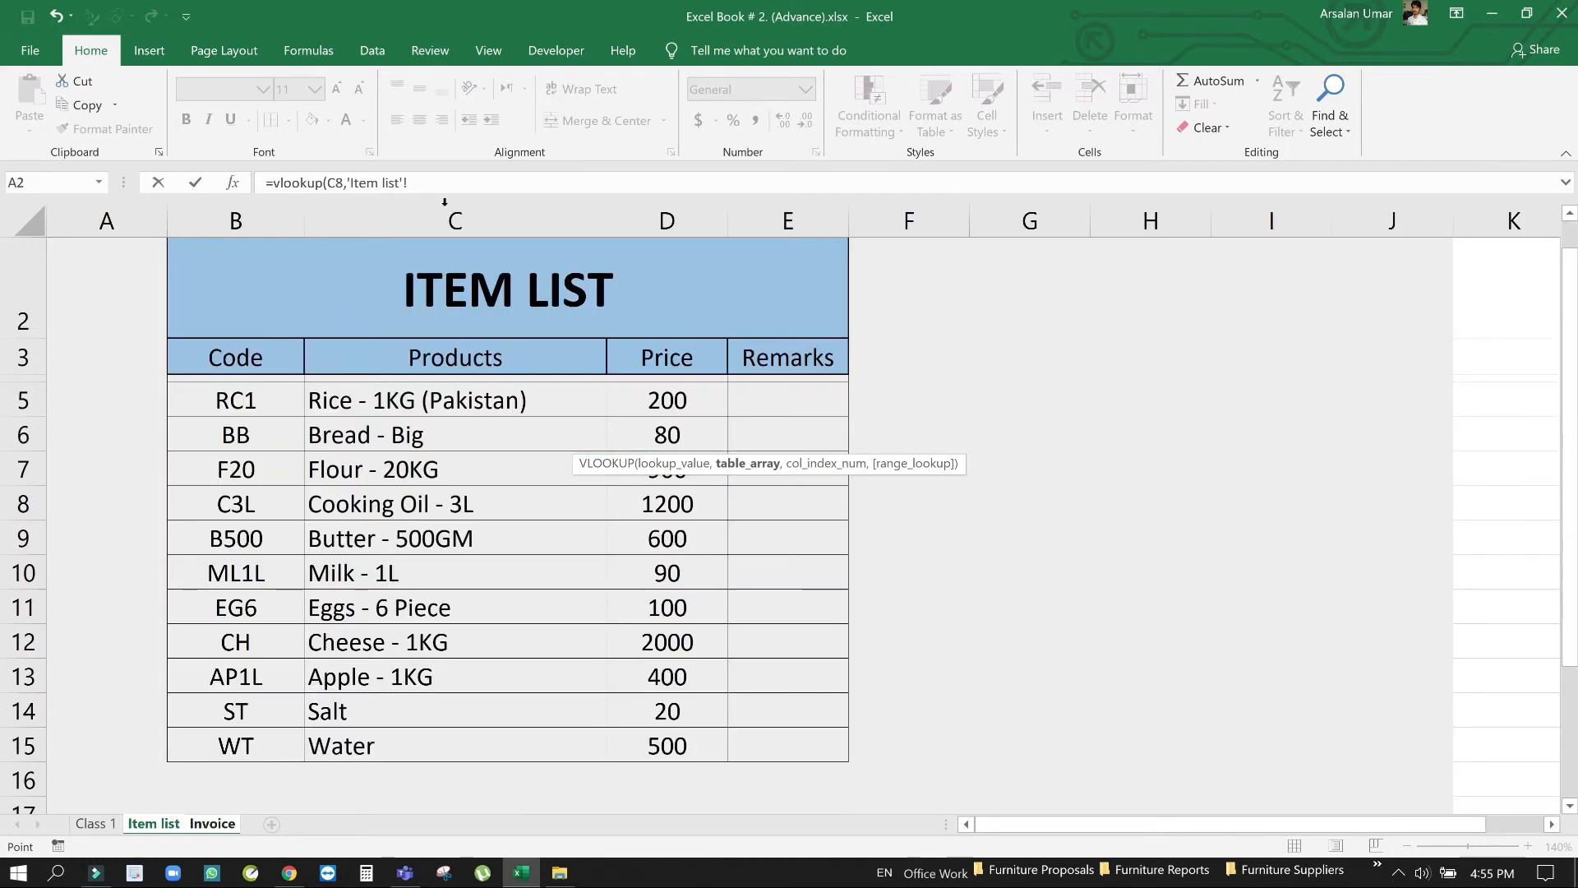
click(459, 185)
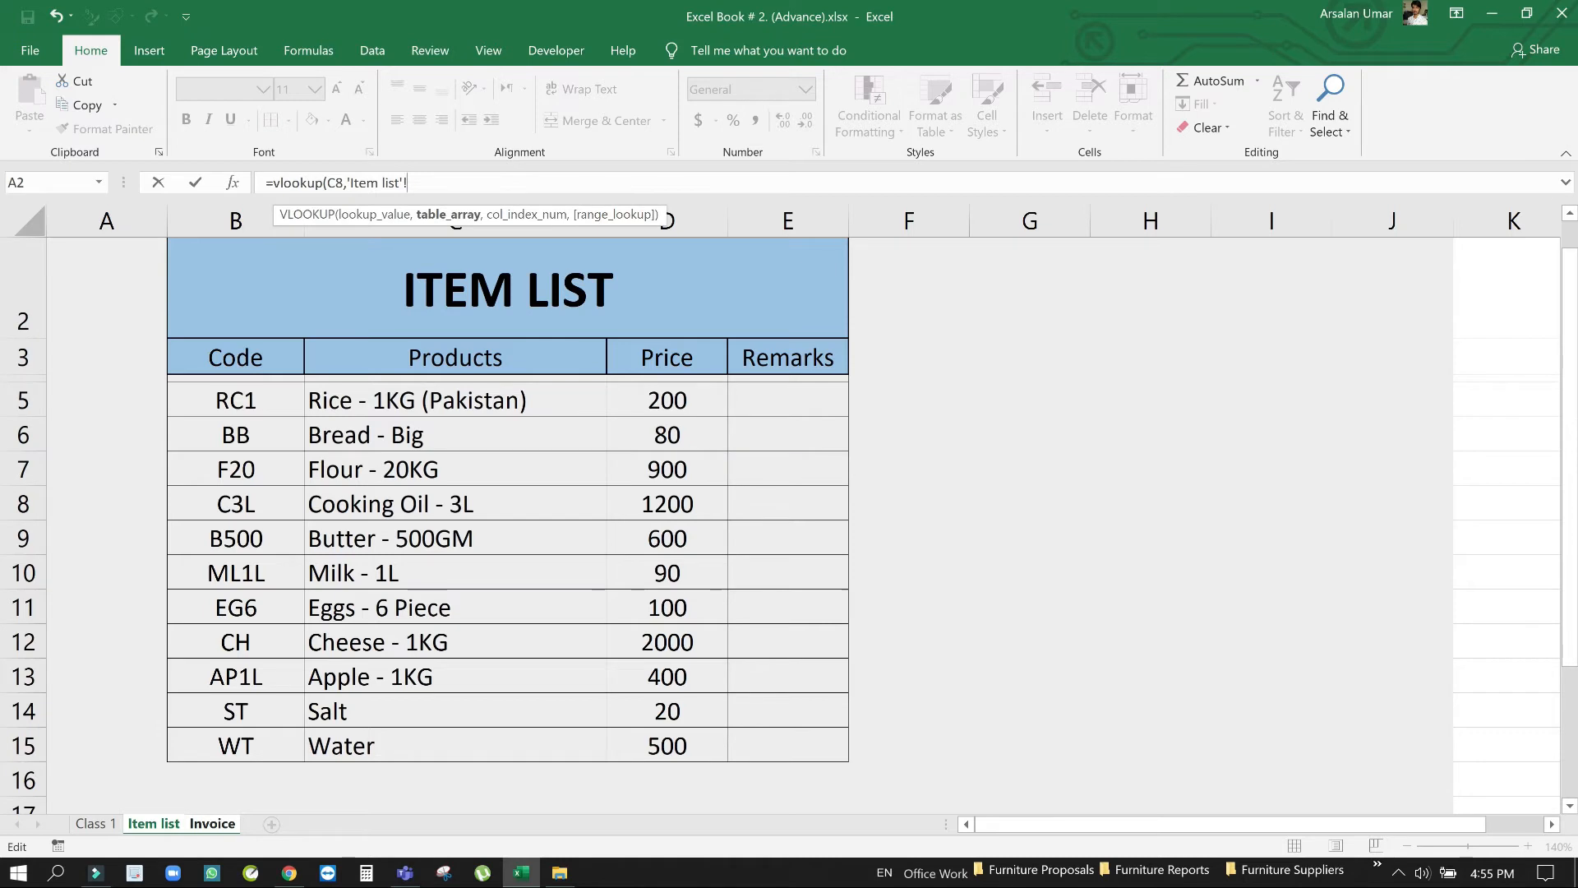
text(Items,)
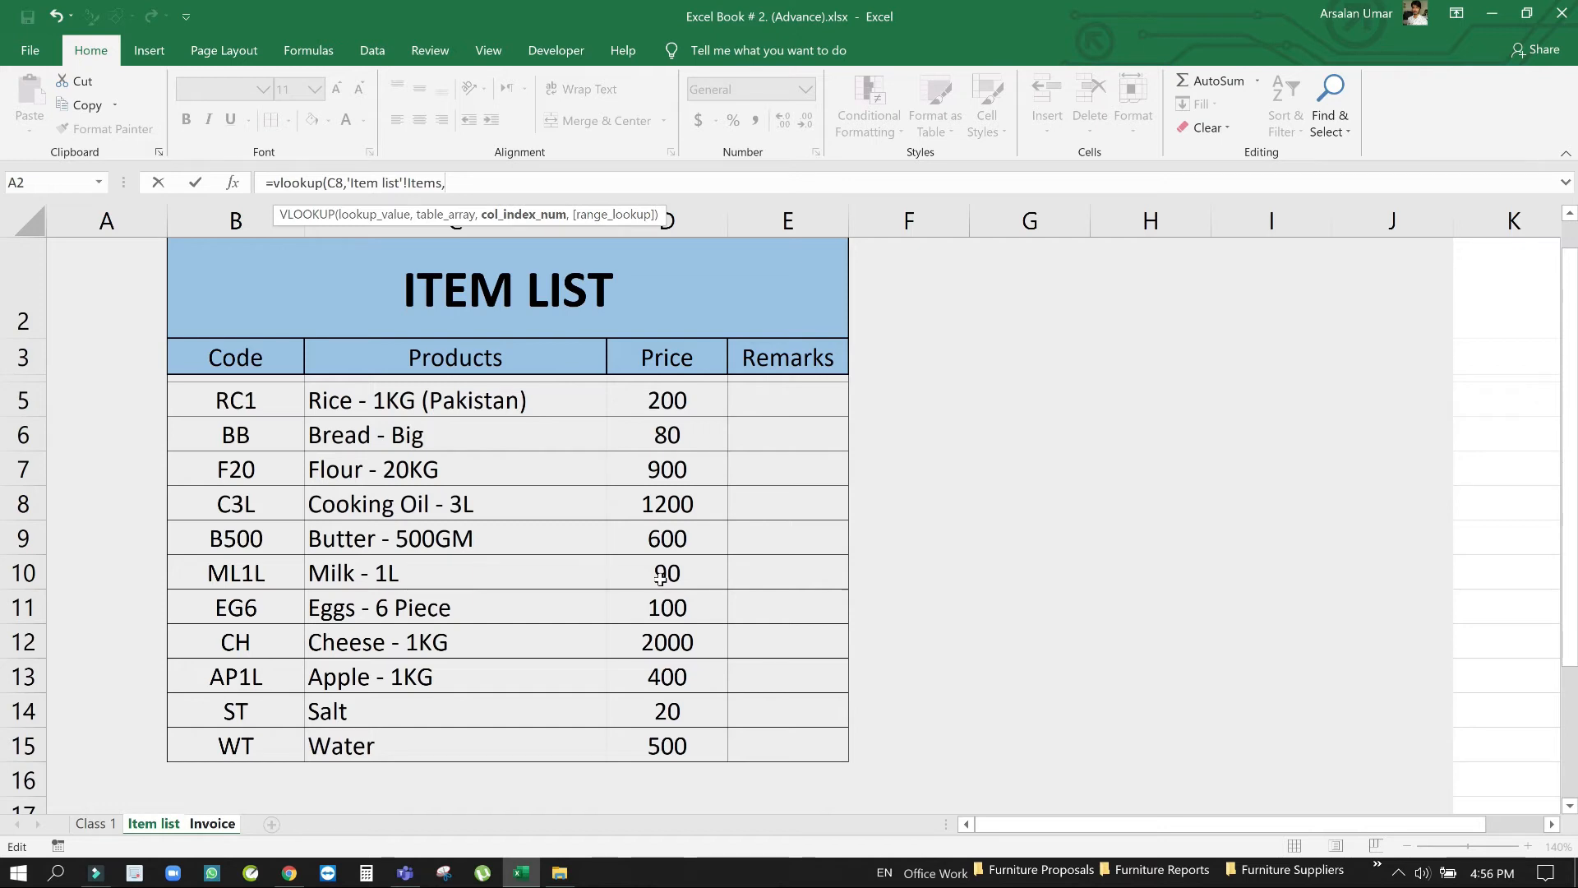
text(3,)
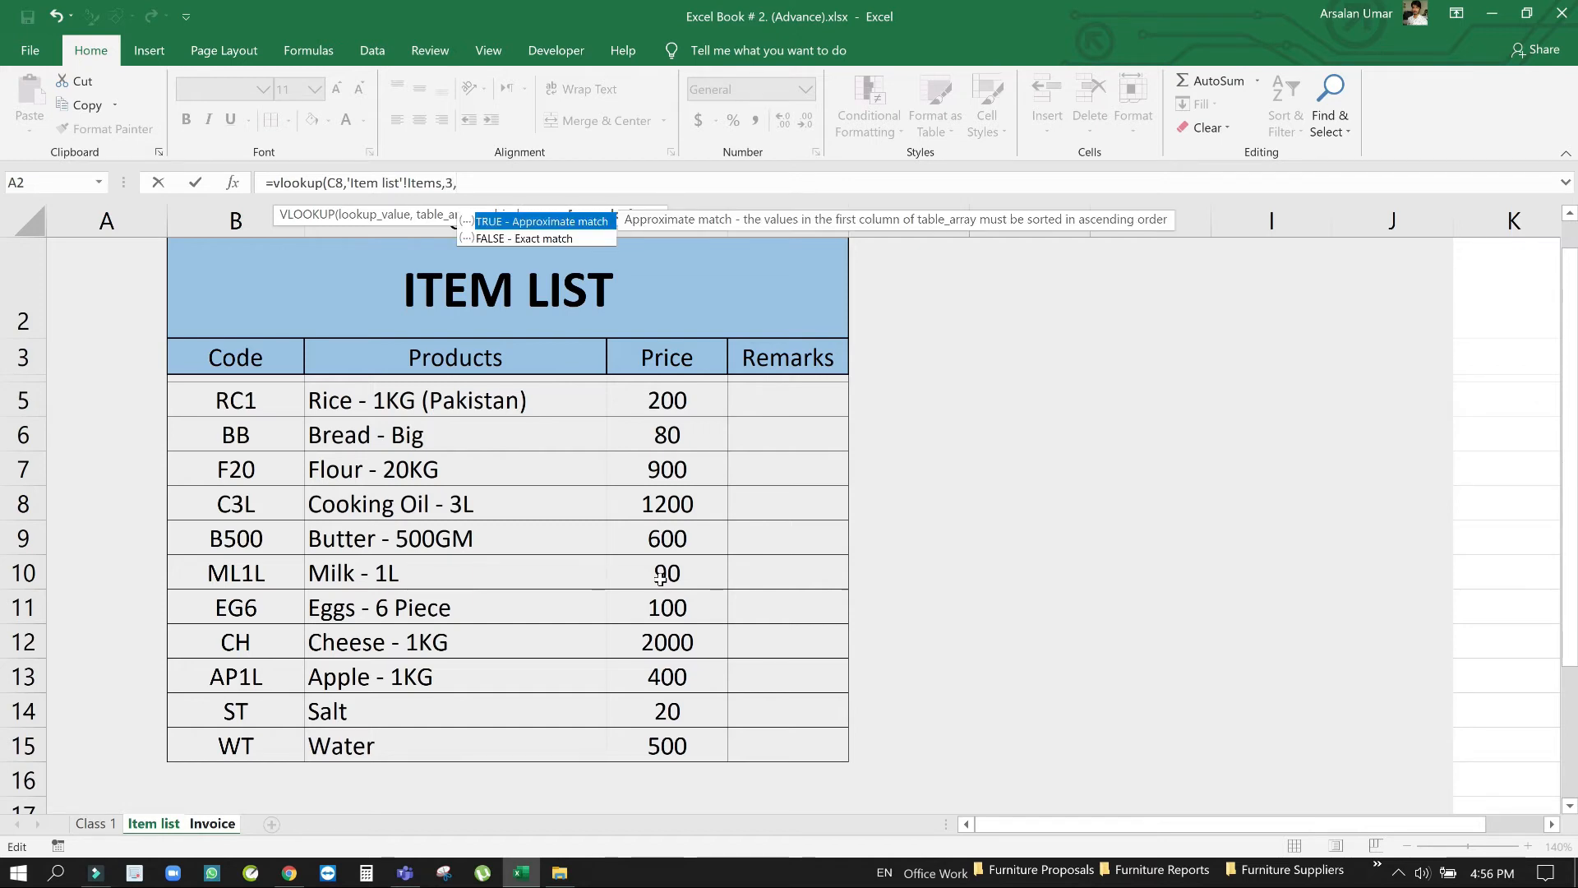
text(False))
key(Return)
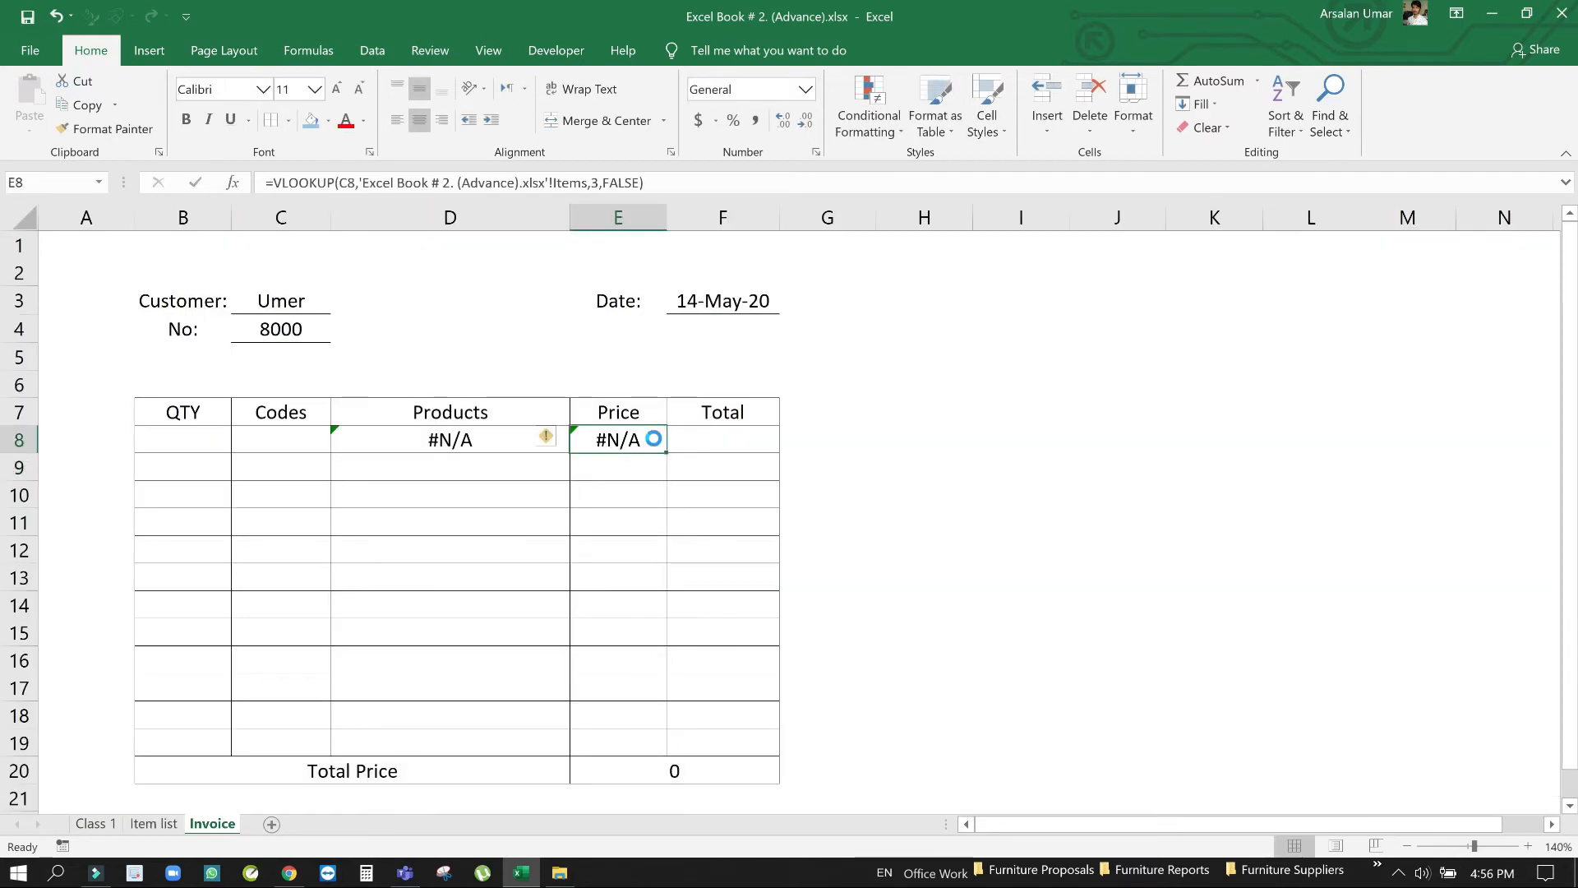
Enter the formula =B8*E8 in Total cell F8 to multiply the row's quantity by its price
click(717, 446)
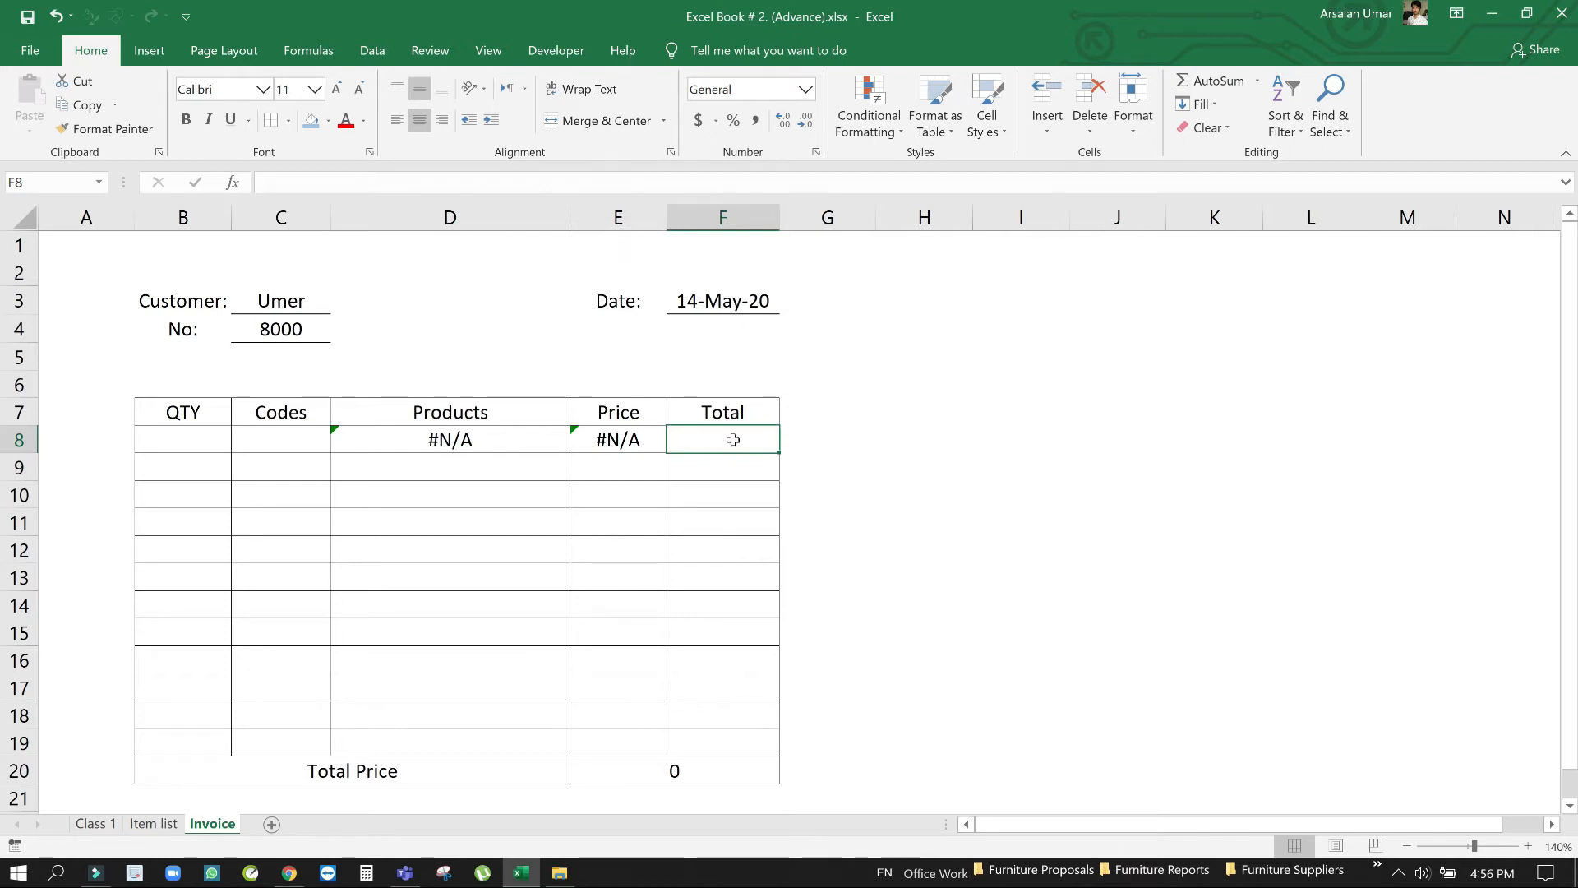
text(=)
key(Left)
key(Left)
key(Left)
key(Left)
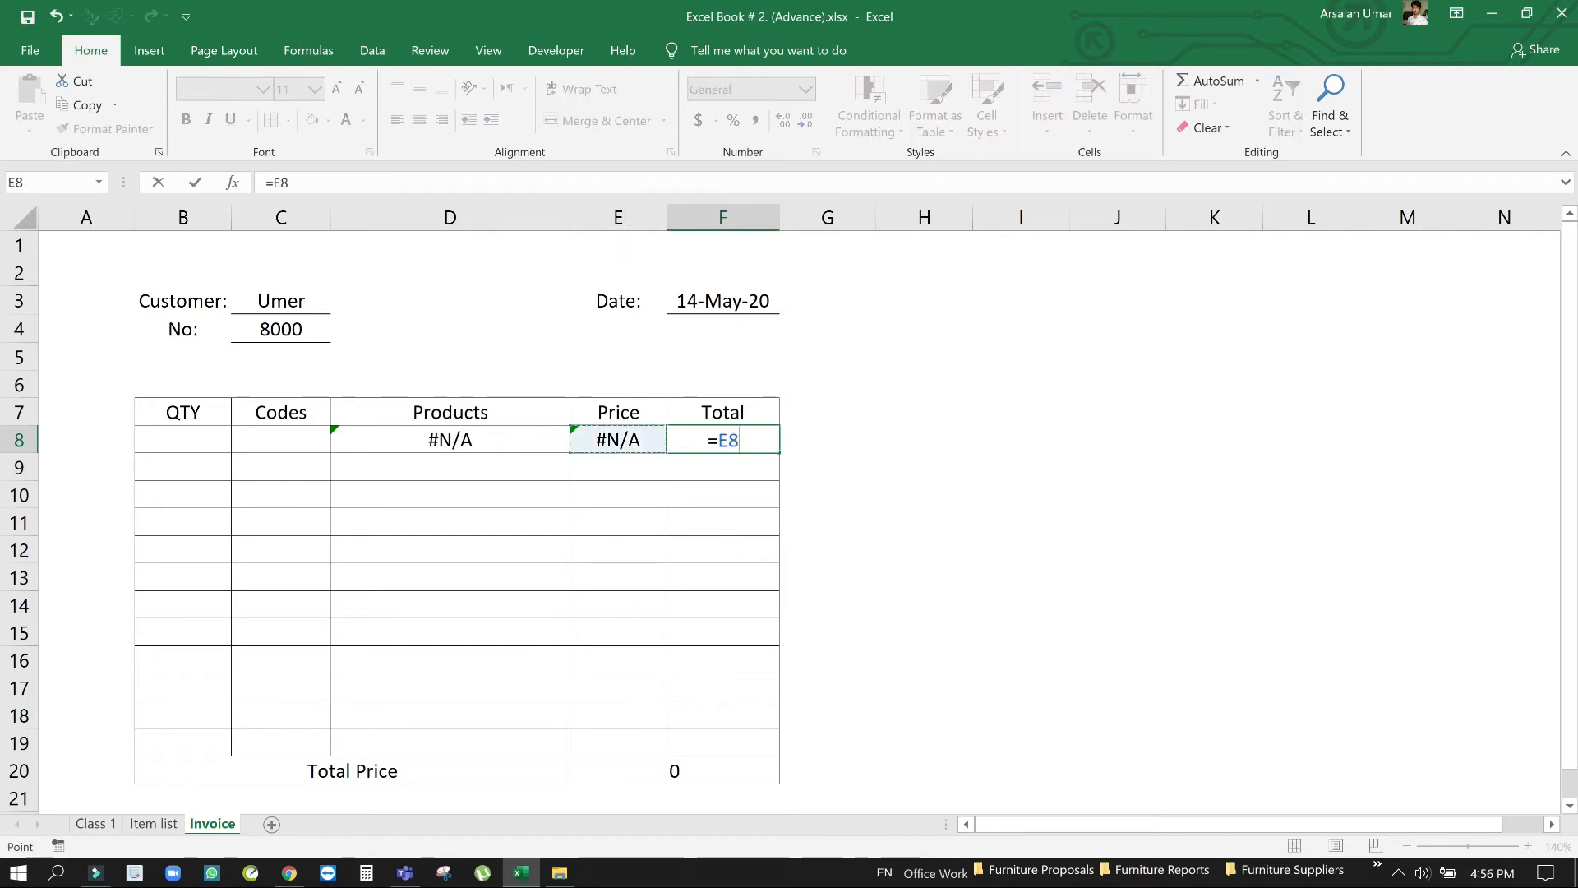
text(*)
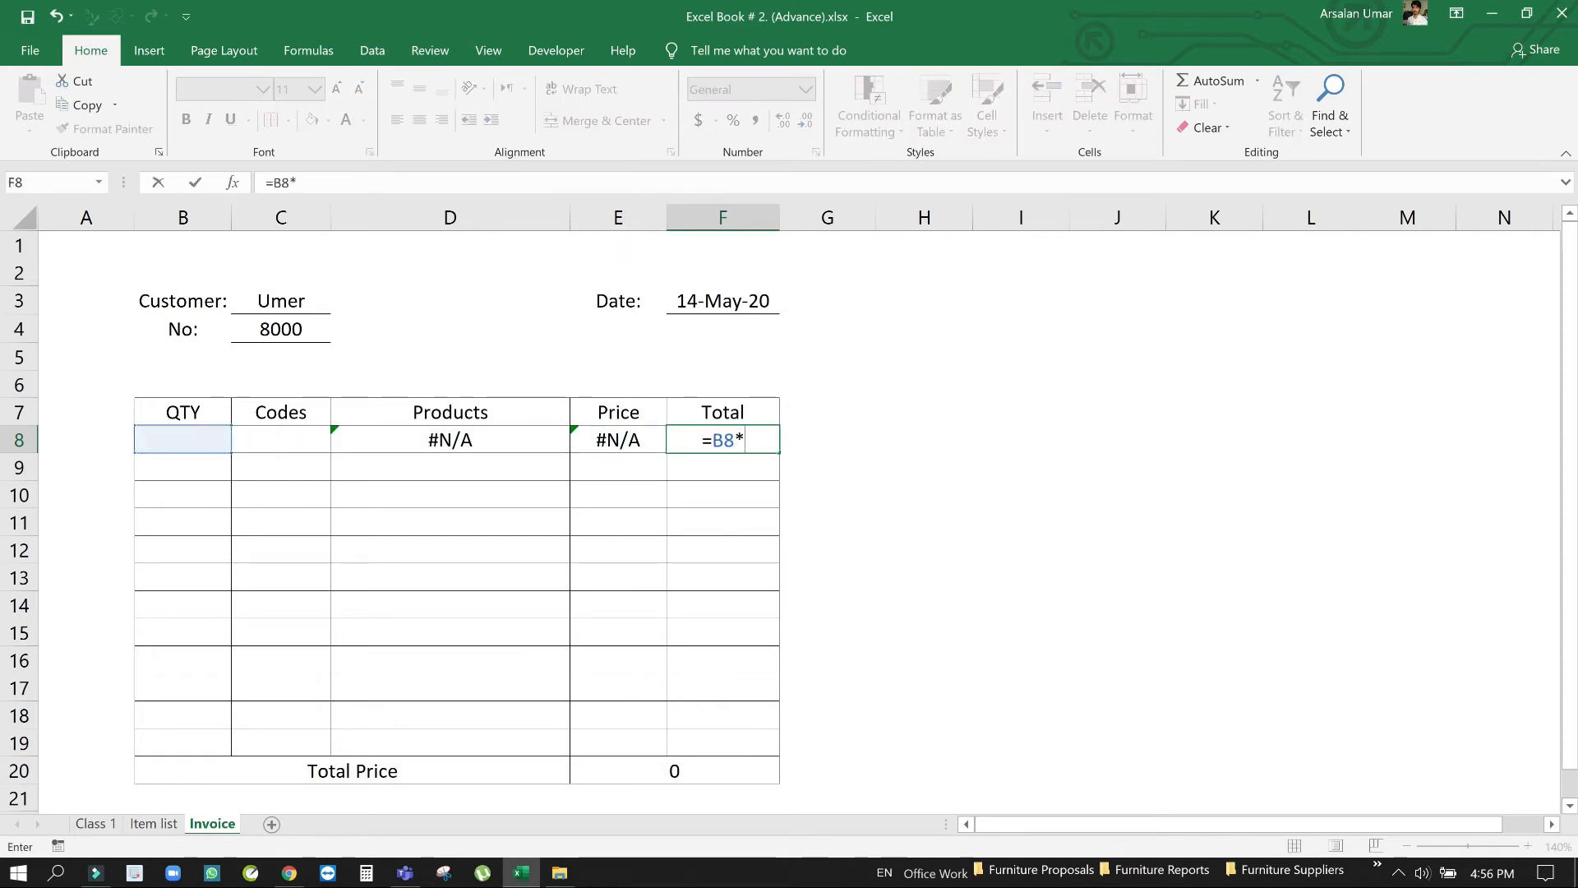
key(Left)
key(Left)
key(Right)
key(ctrl+Return)
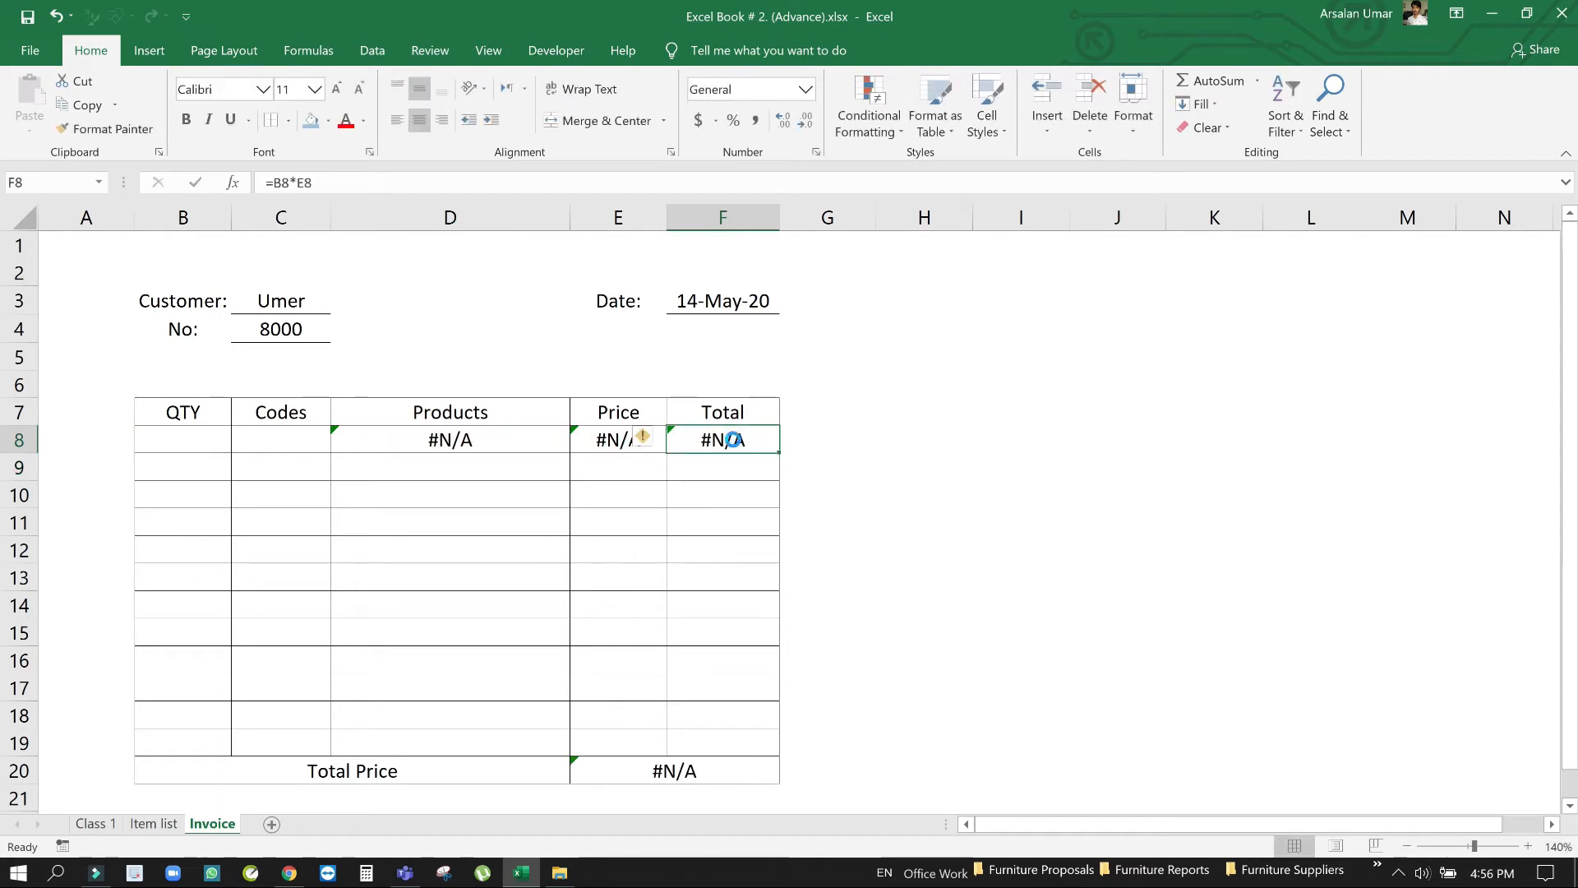
Review the Products, Price and Total formula cells of row 8 together with the code cell C8 they depend on
click(488, 433)
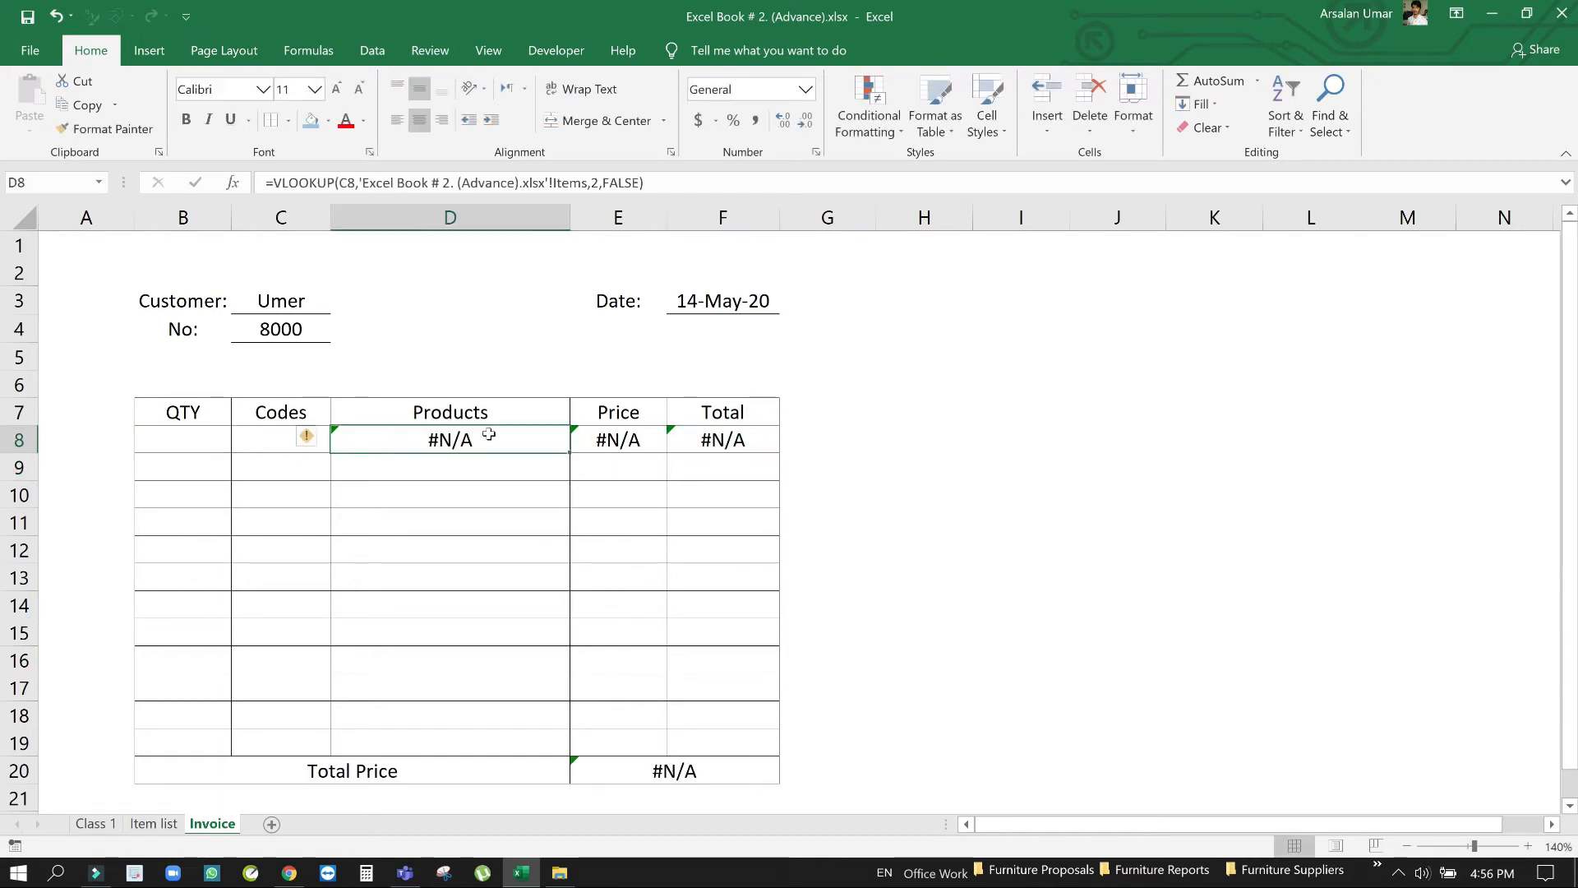
key(shift+Right)
key(shift+Right)
click(477, 439)
click(273, 442)
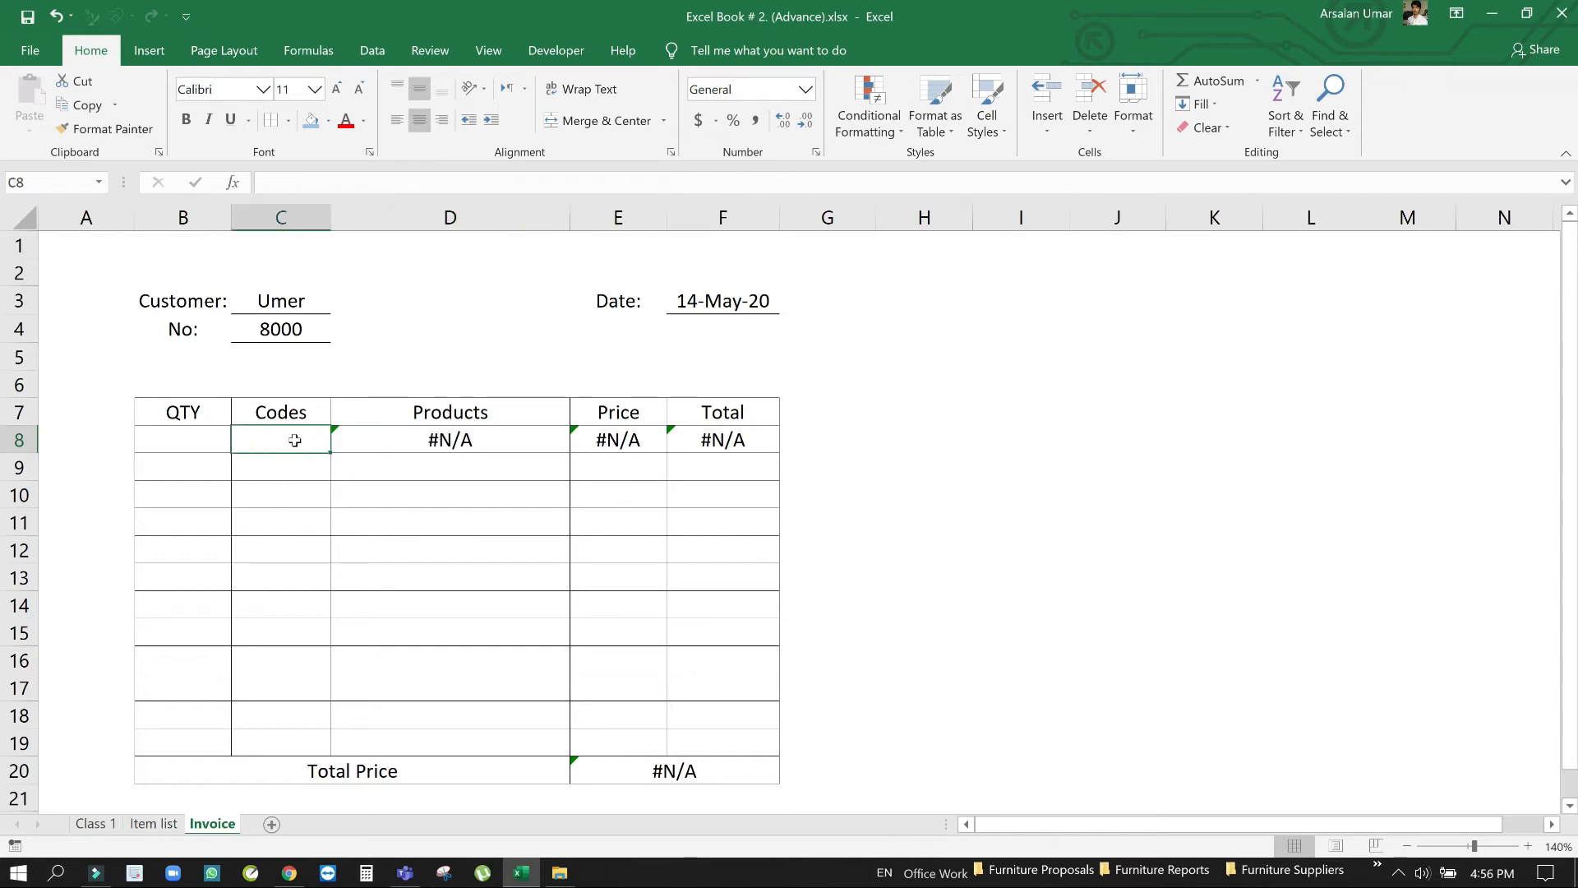
click(305, 603)
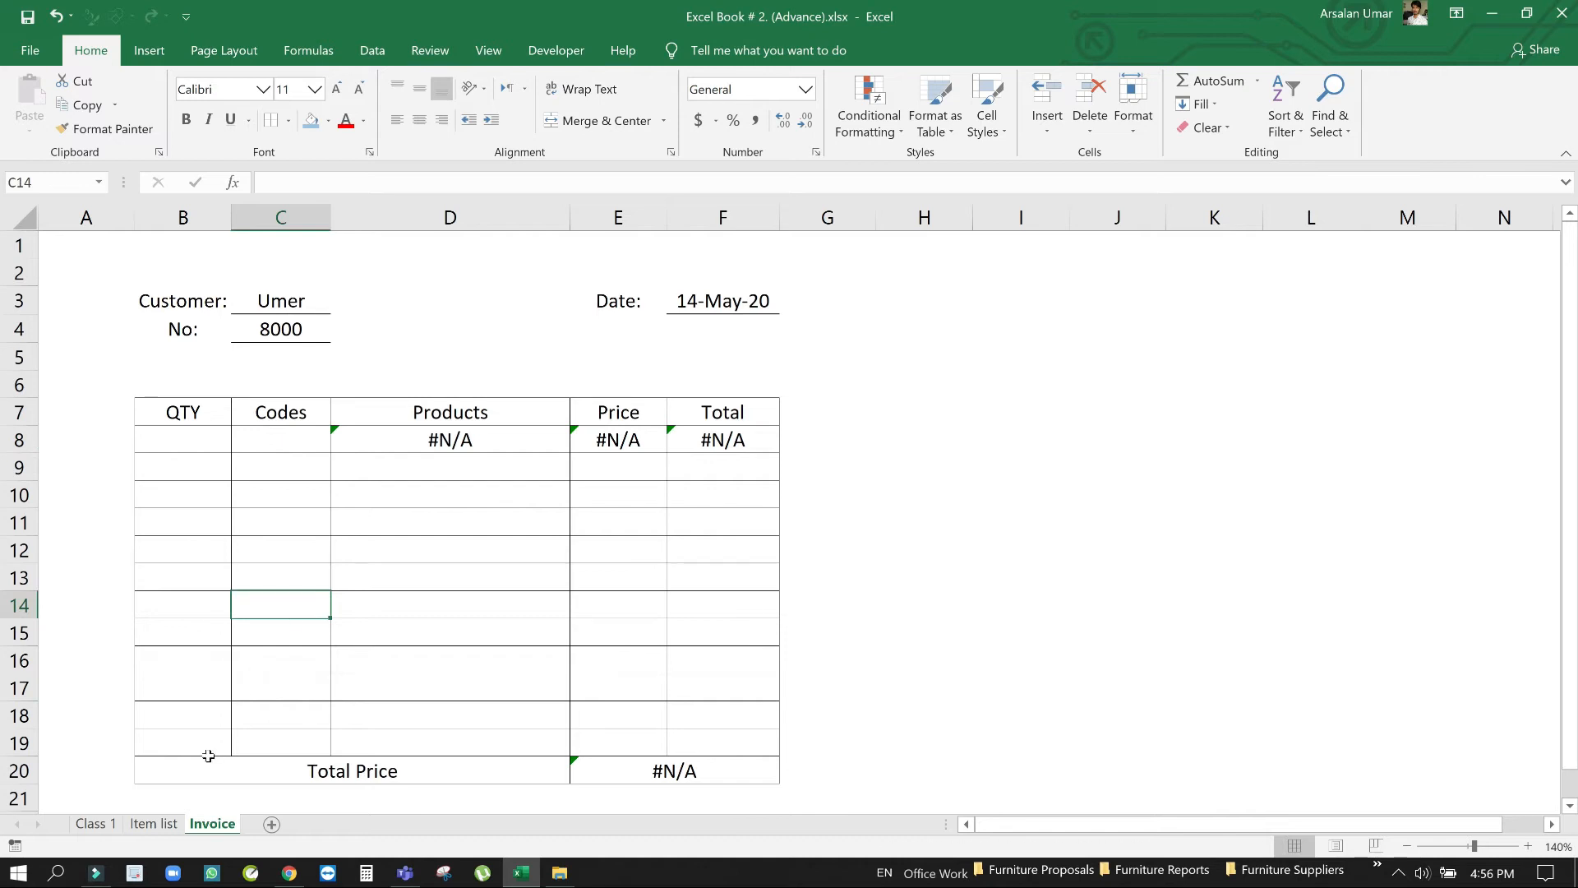
Look up the butter item's code on the Item list sheet and enter B500 in the Invoice sheet's code cell C8
click(164, 828)
click(239, 529)
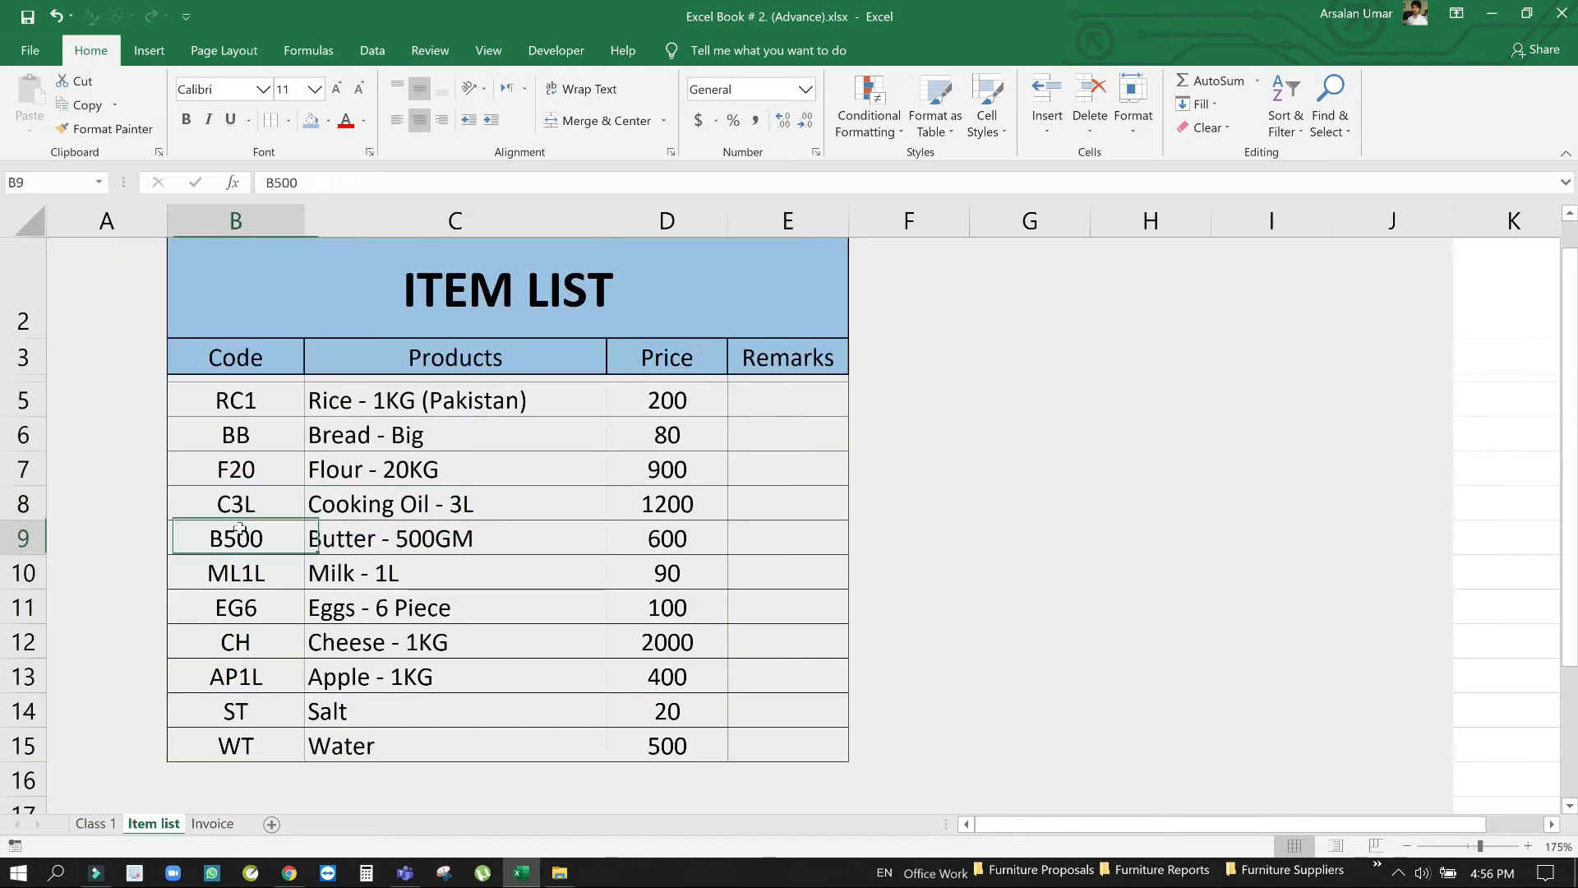
key(ctrl+s)
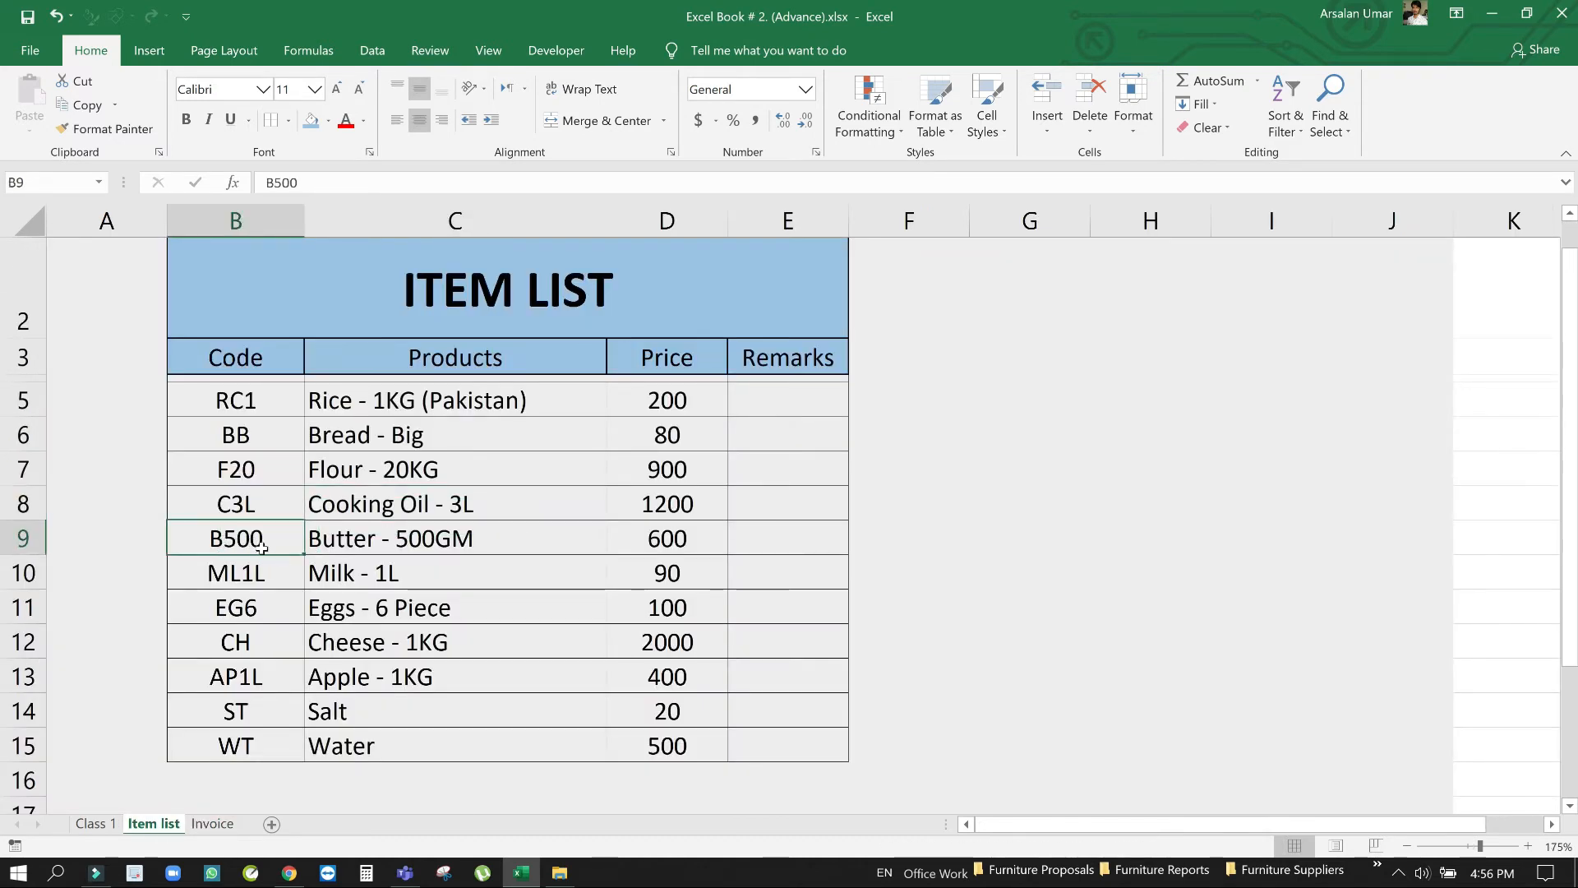
click(211, 825)
click(276, 449)
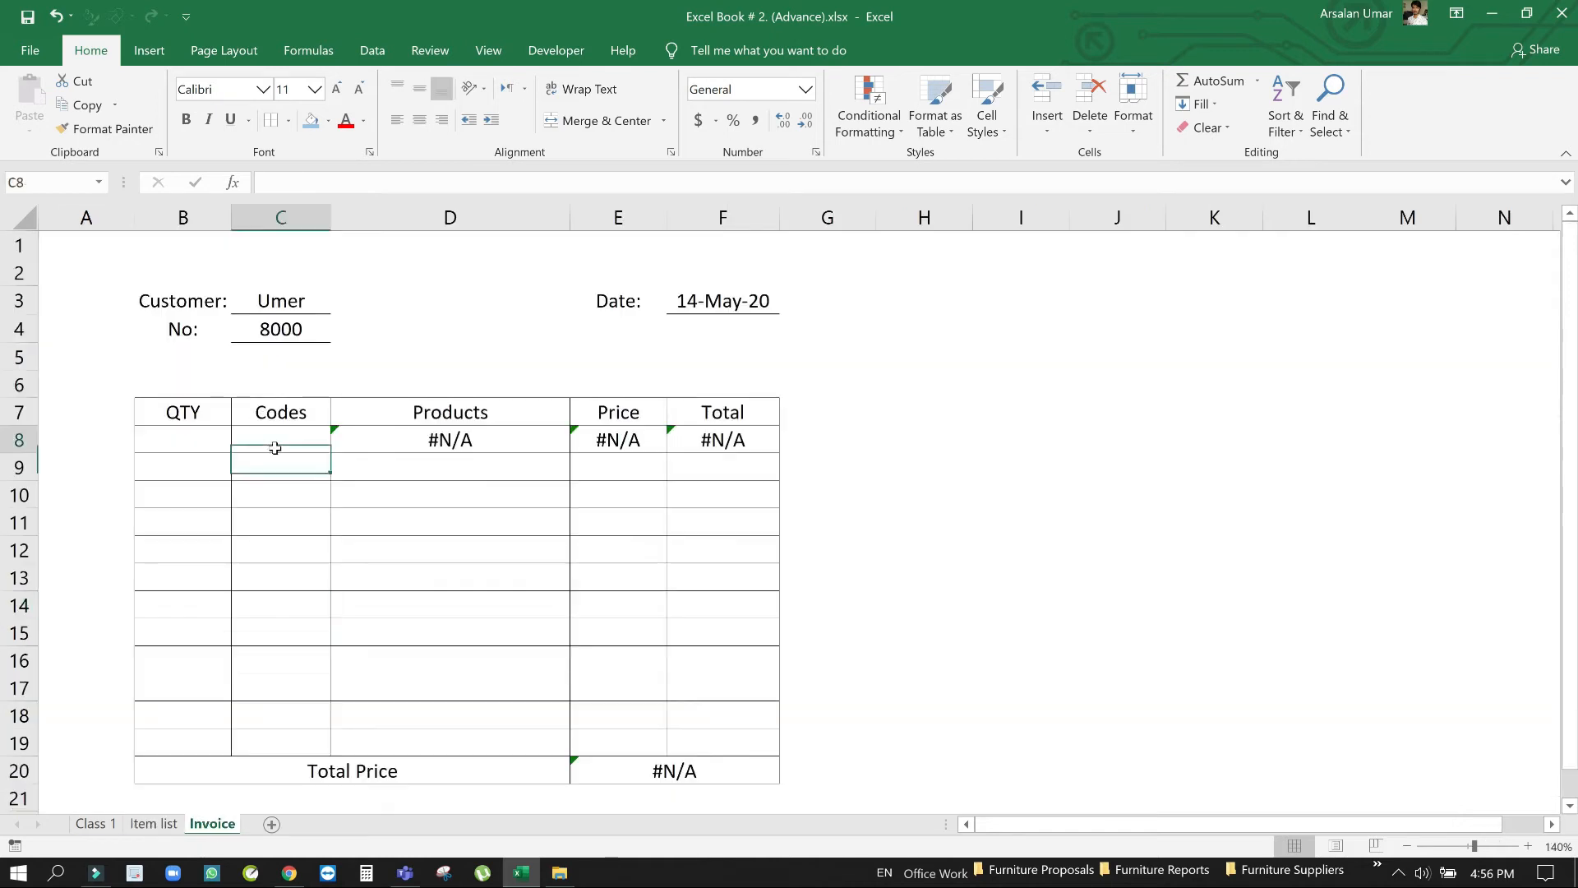
text(B500)
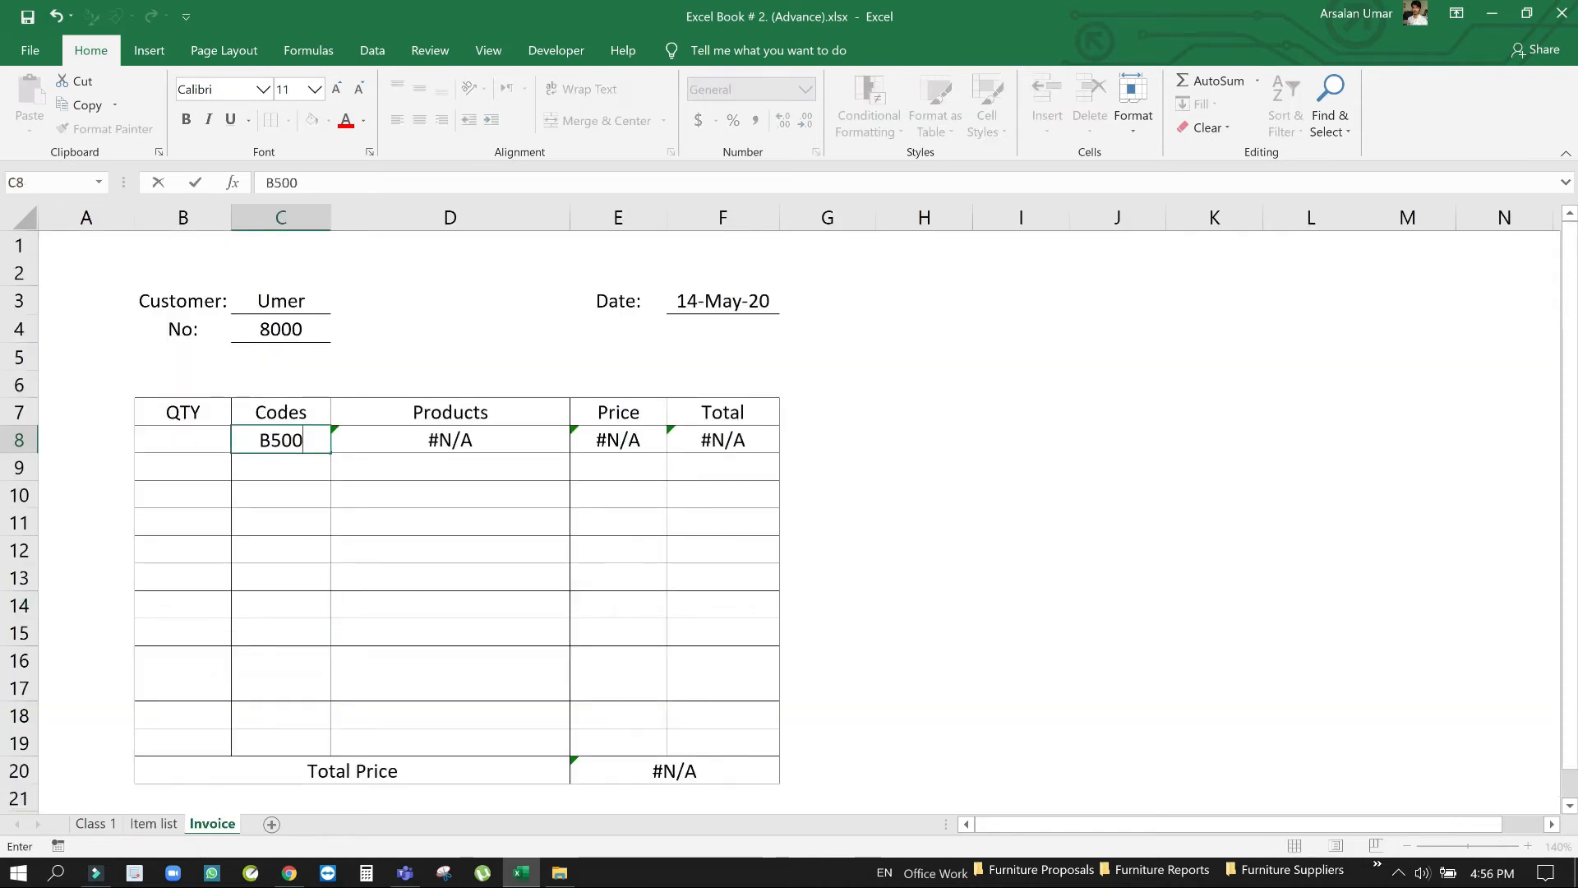
key(Return)
Check the product, price and total cells of row 8 and enter a quantity of 2 in B8
click(393, 439)
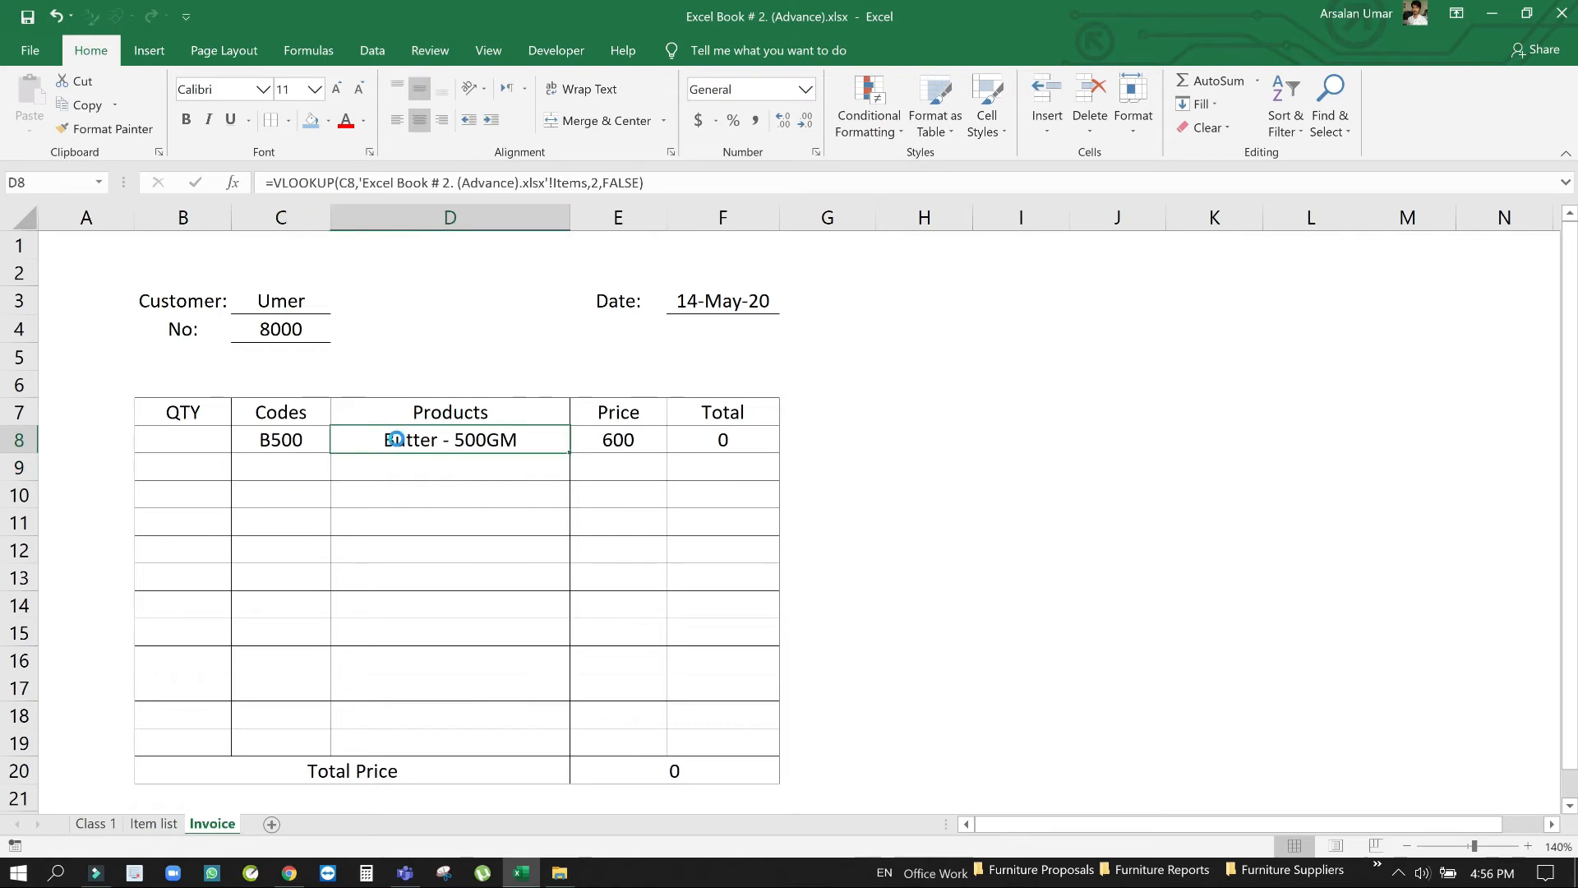
click(634, 444)
click(729, 443)
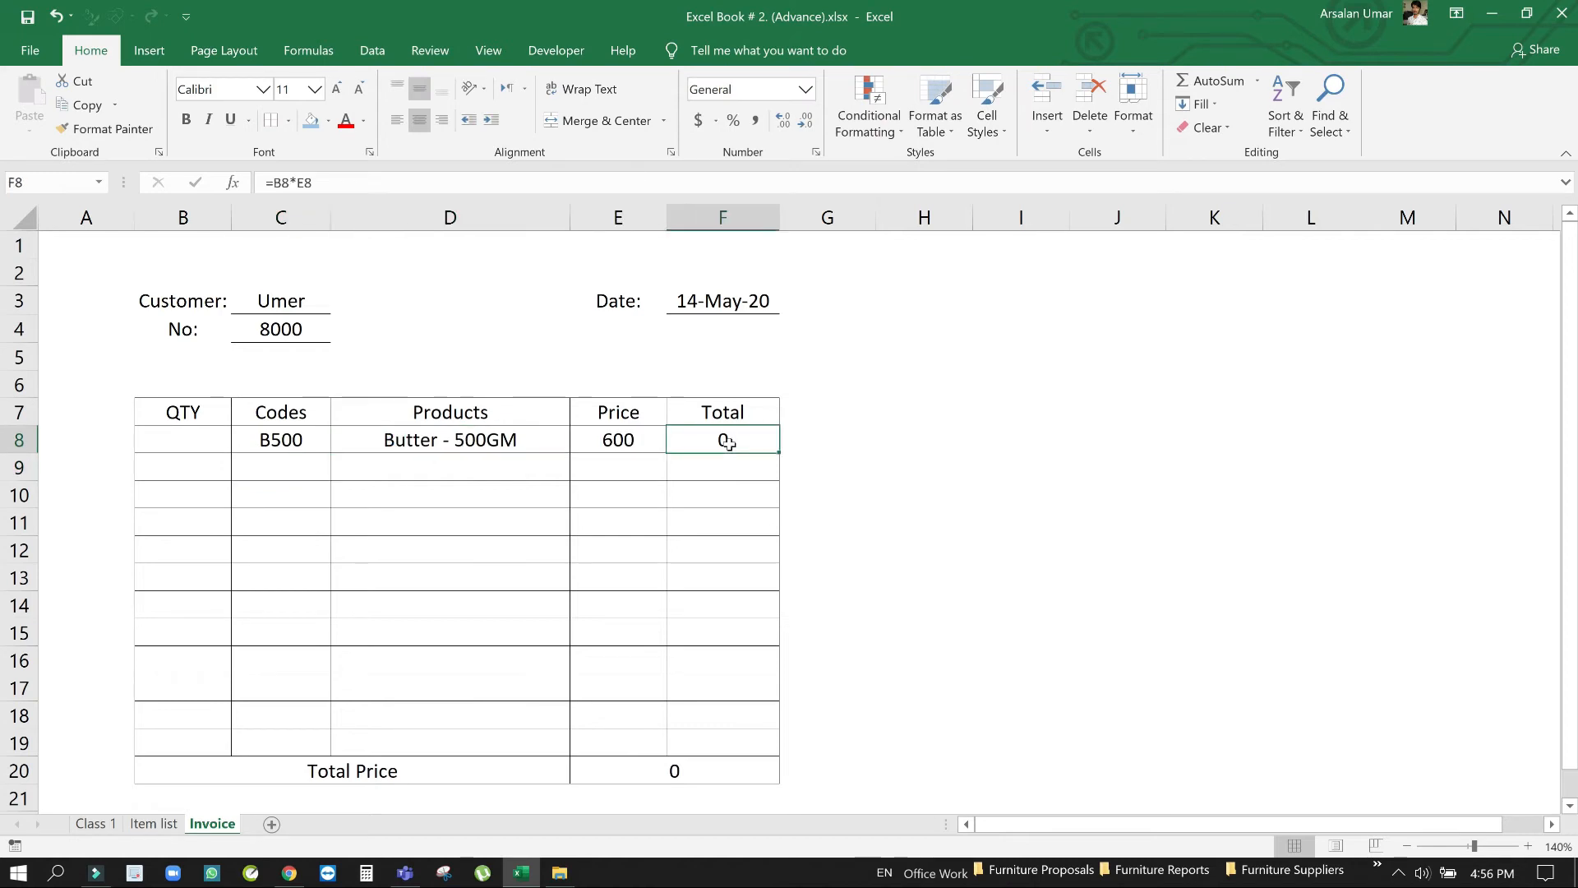
click(201, 438)
text(2)
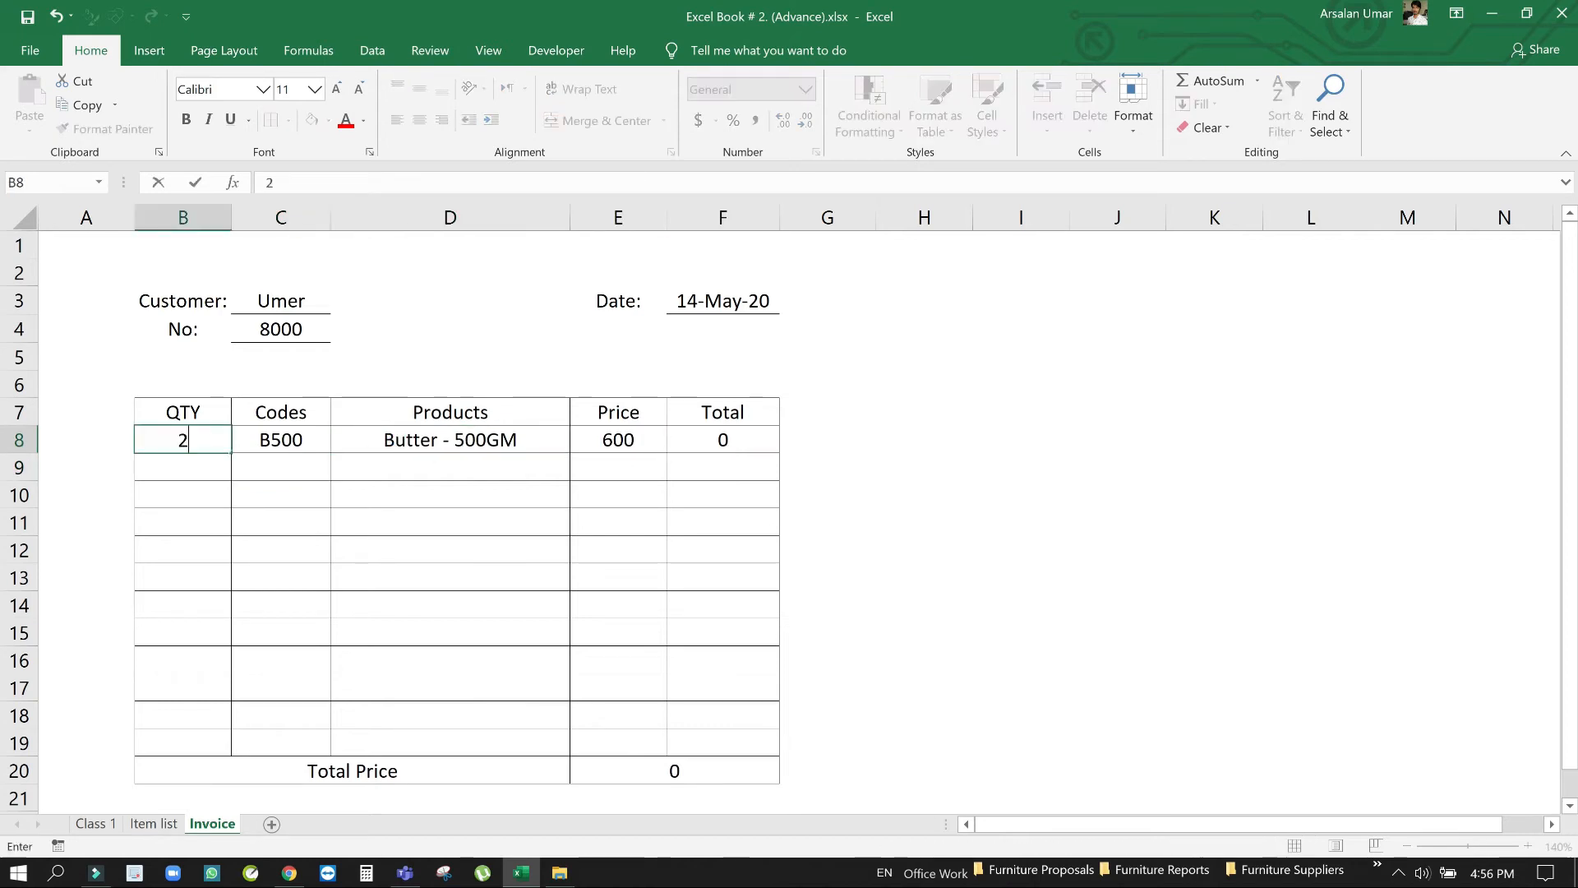
key(Return)
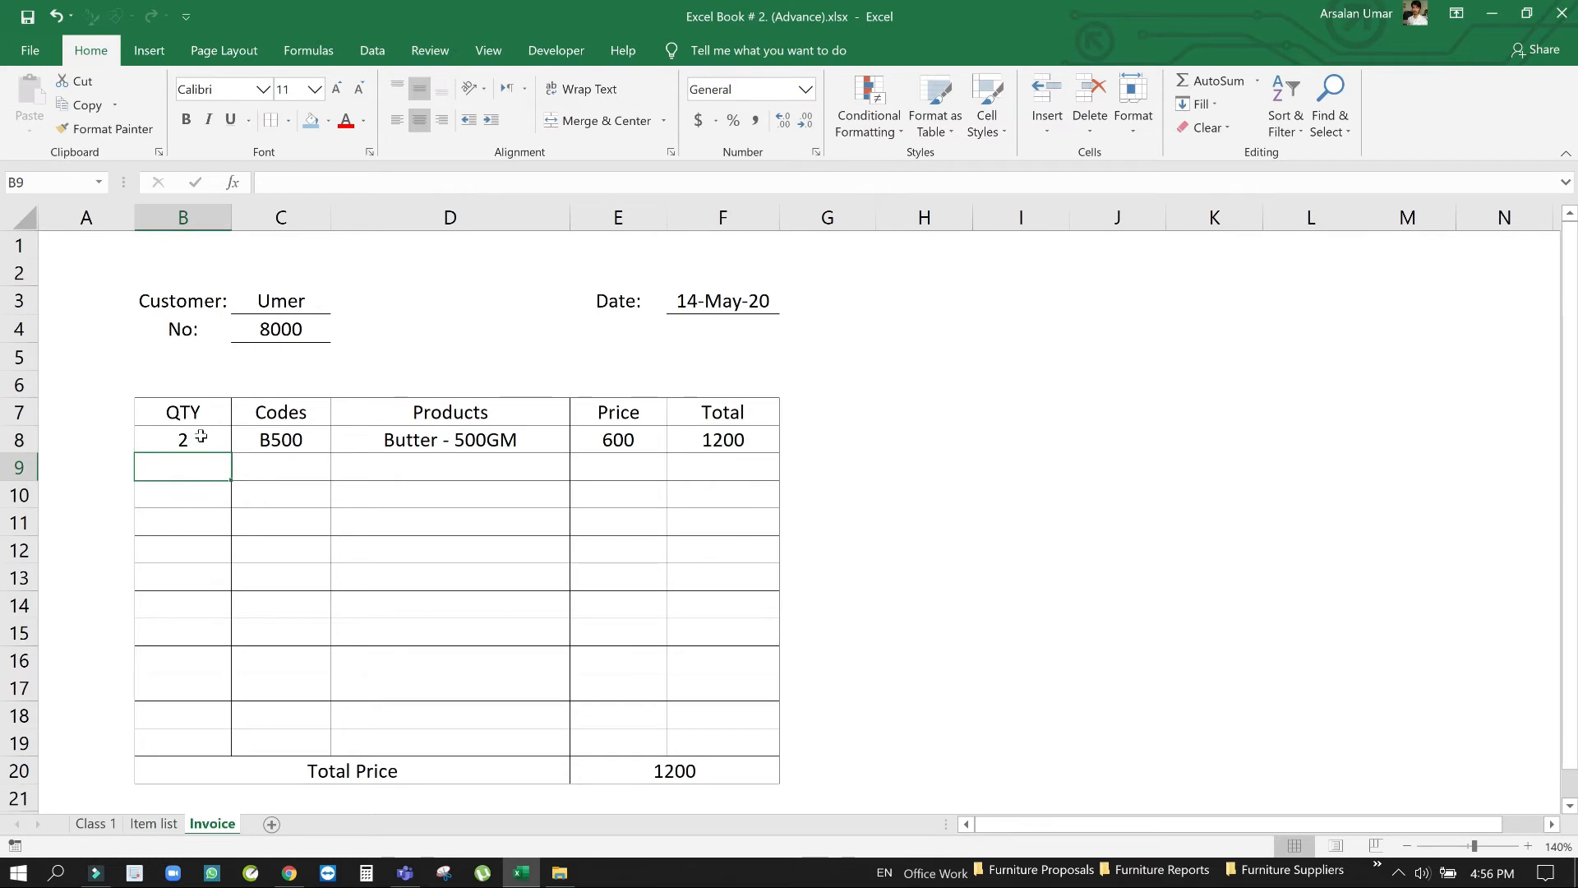
click(673, 448)
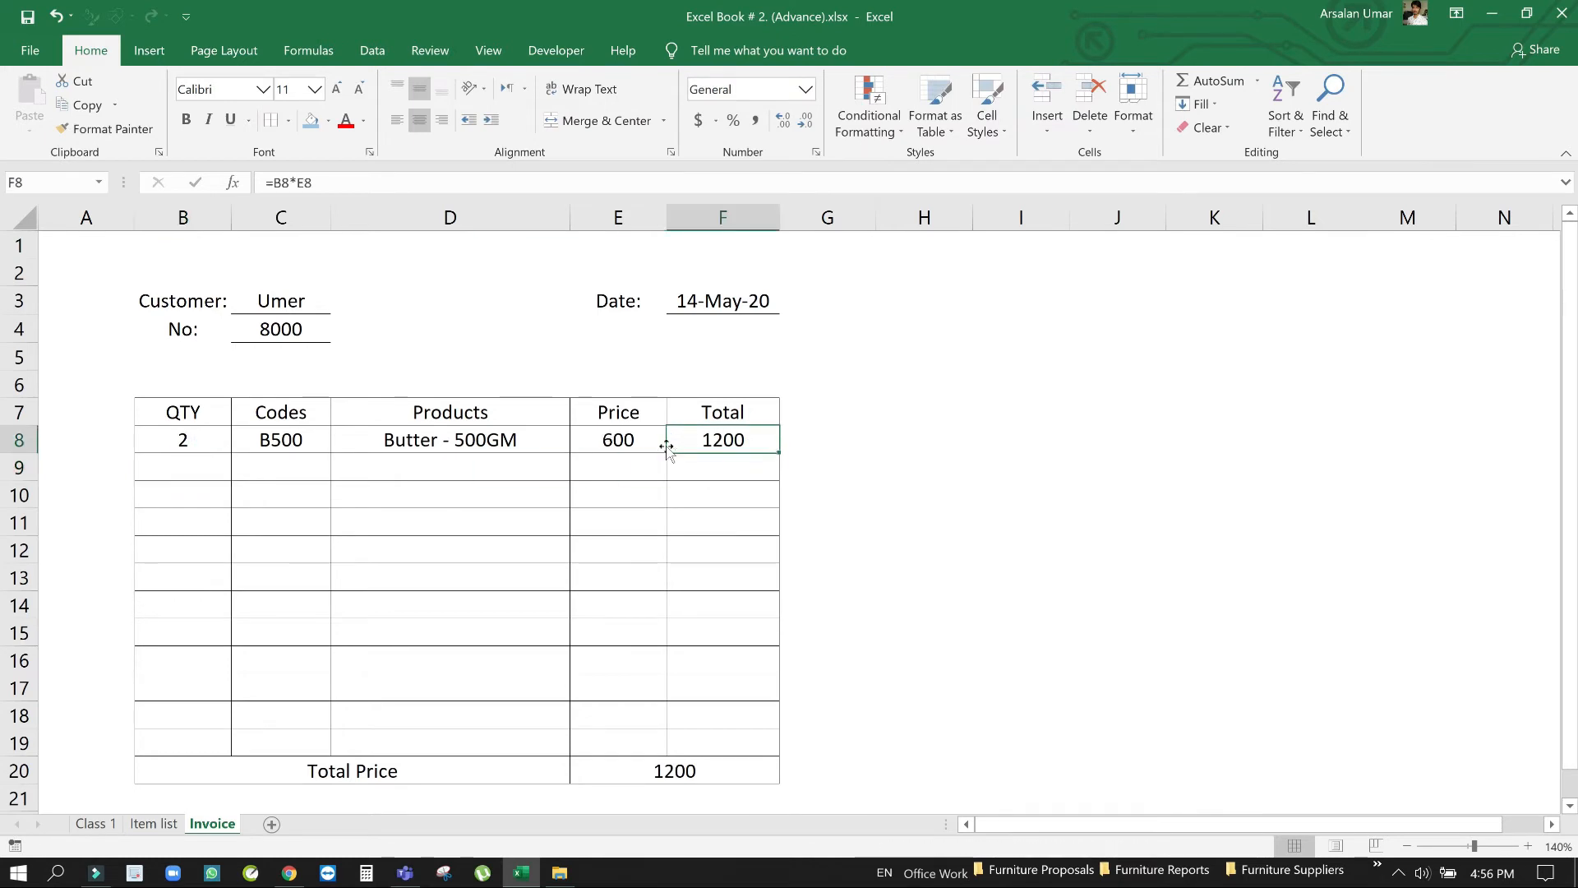
Fill the Products, Price and Total formulas from row 8 down through row 19 of the invoice table
click(483, 453)
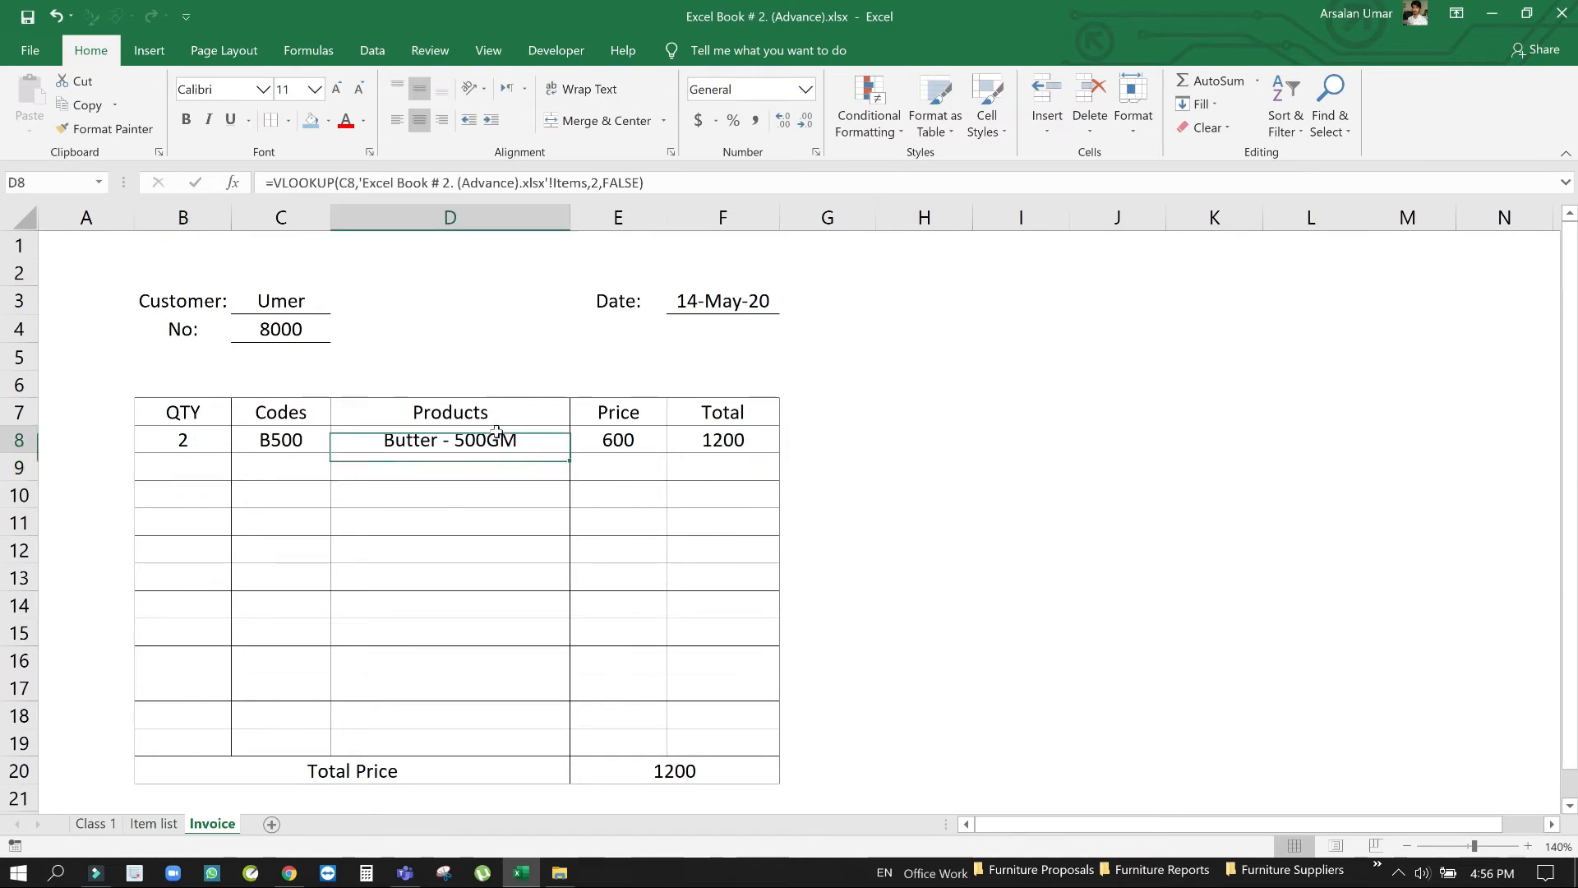
drag(567, 451, 543, 754)
click(654, 443)
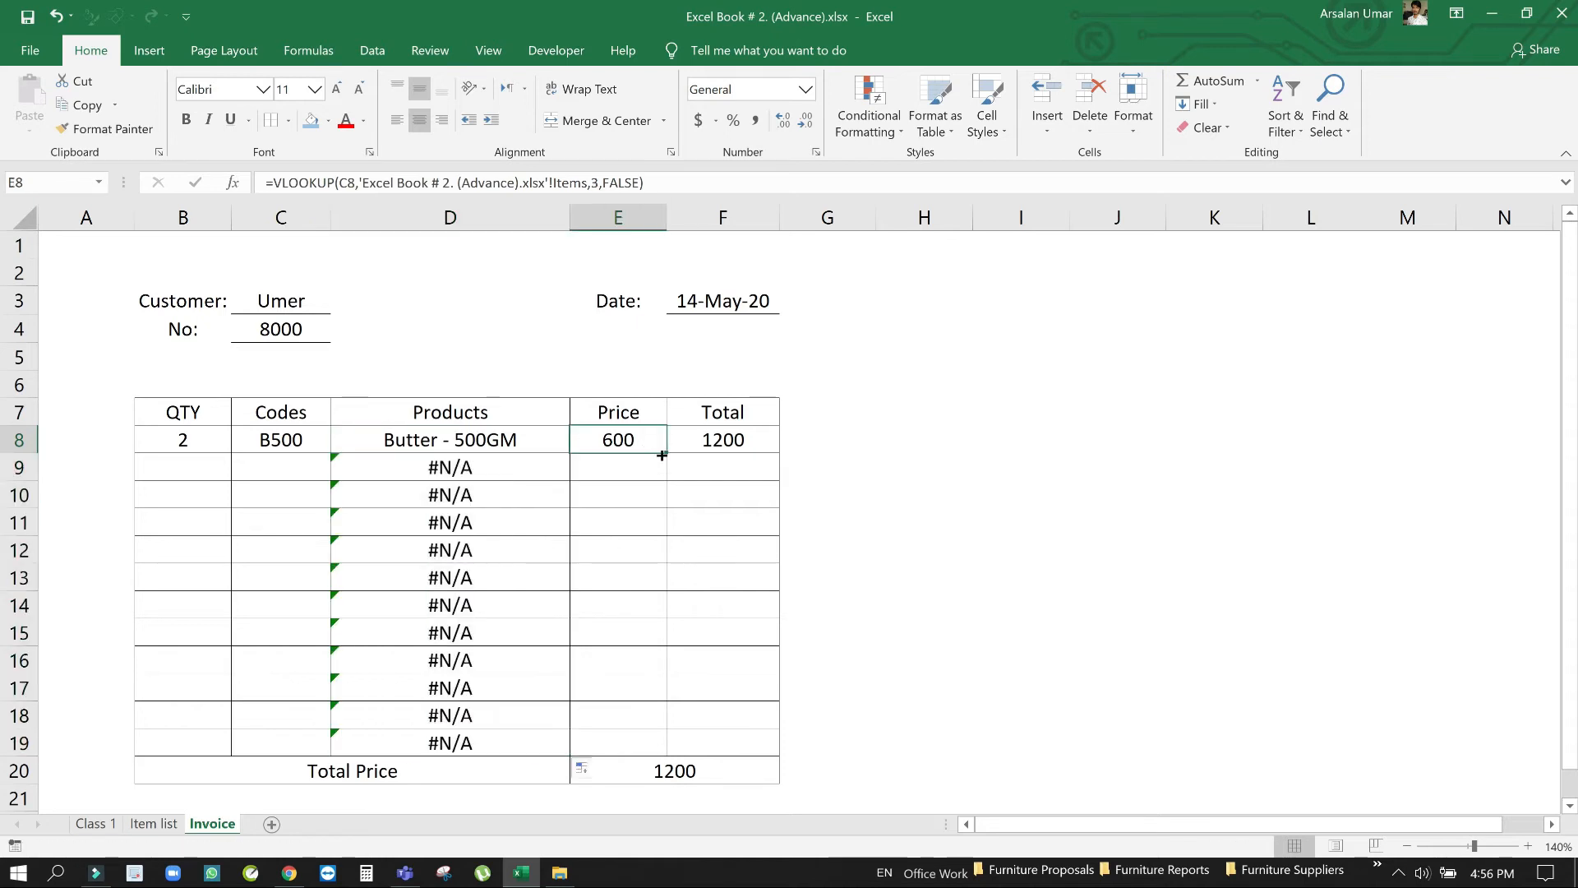
drag(666, 455, 655, 744)
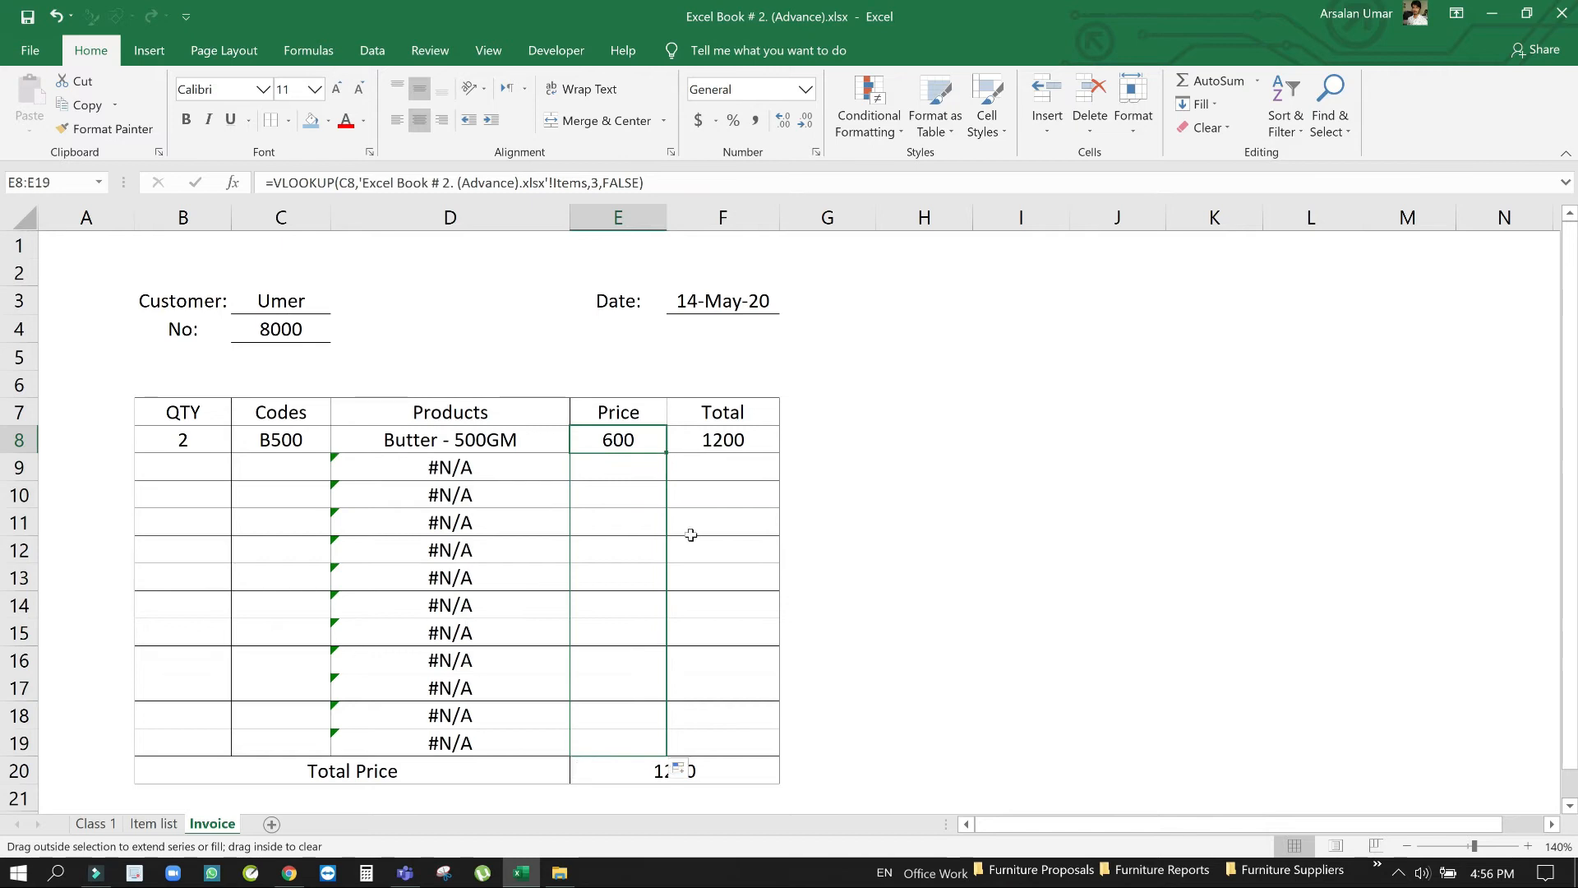
click(729, 442)
drag(779, 454, 763, 748)
click(721, 686)
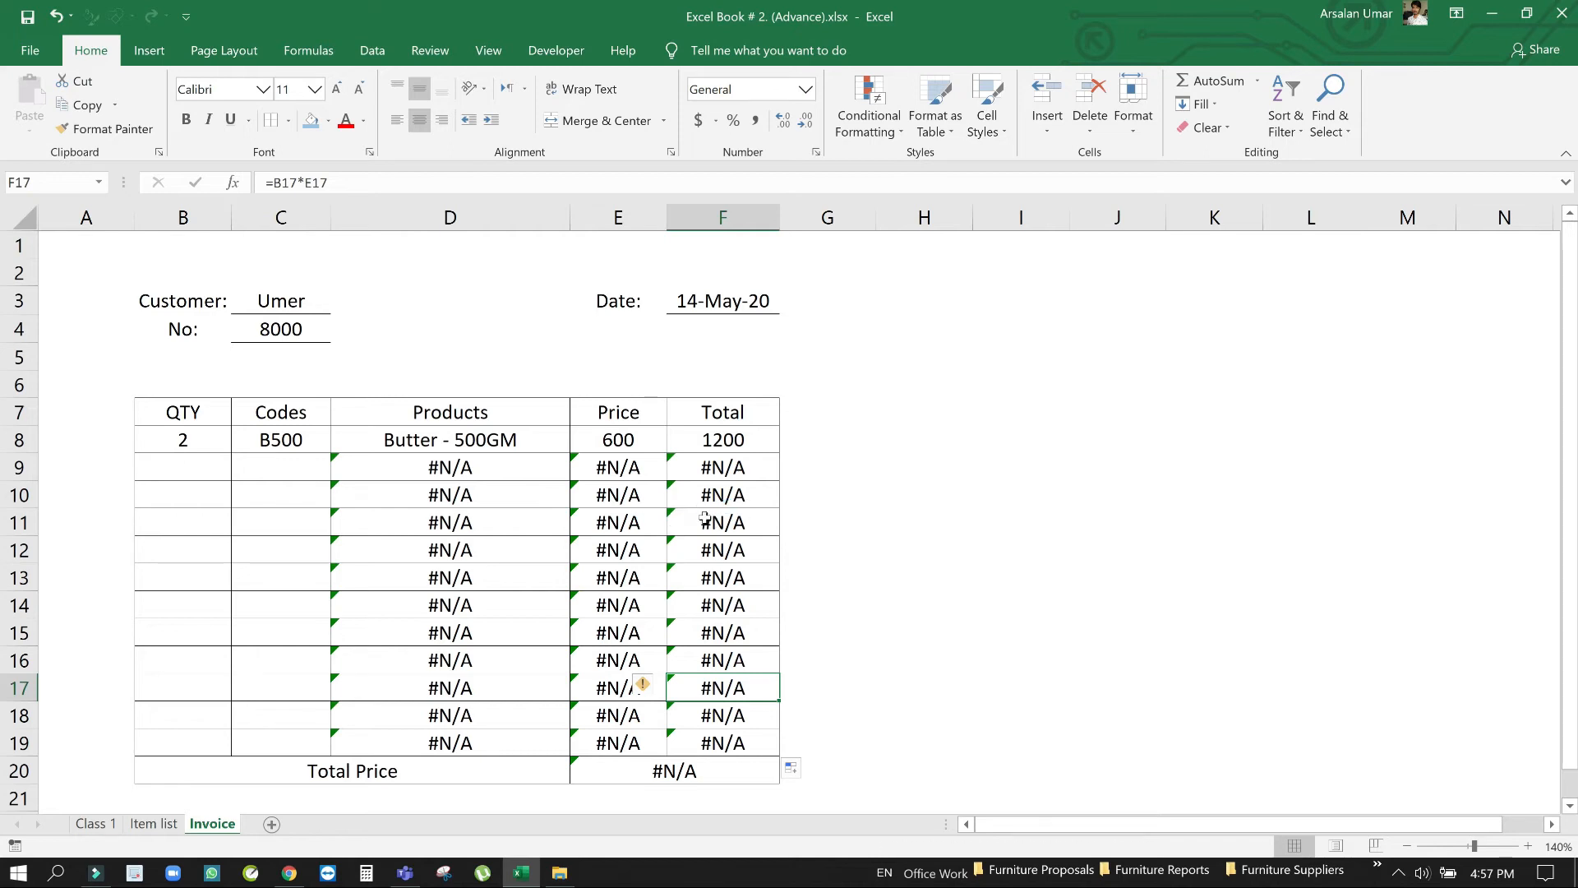
click(682, 734)
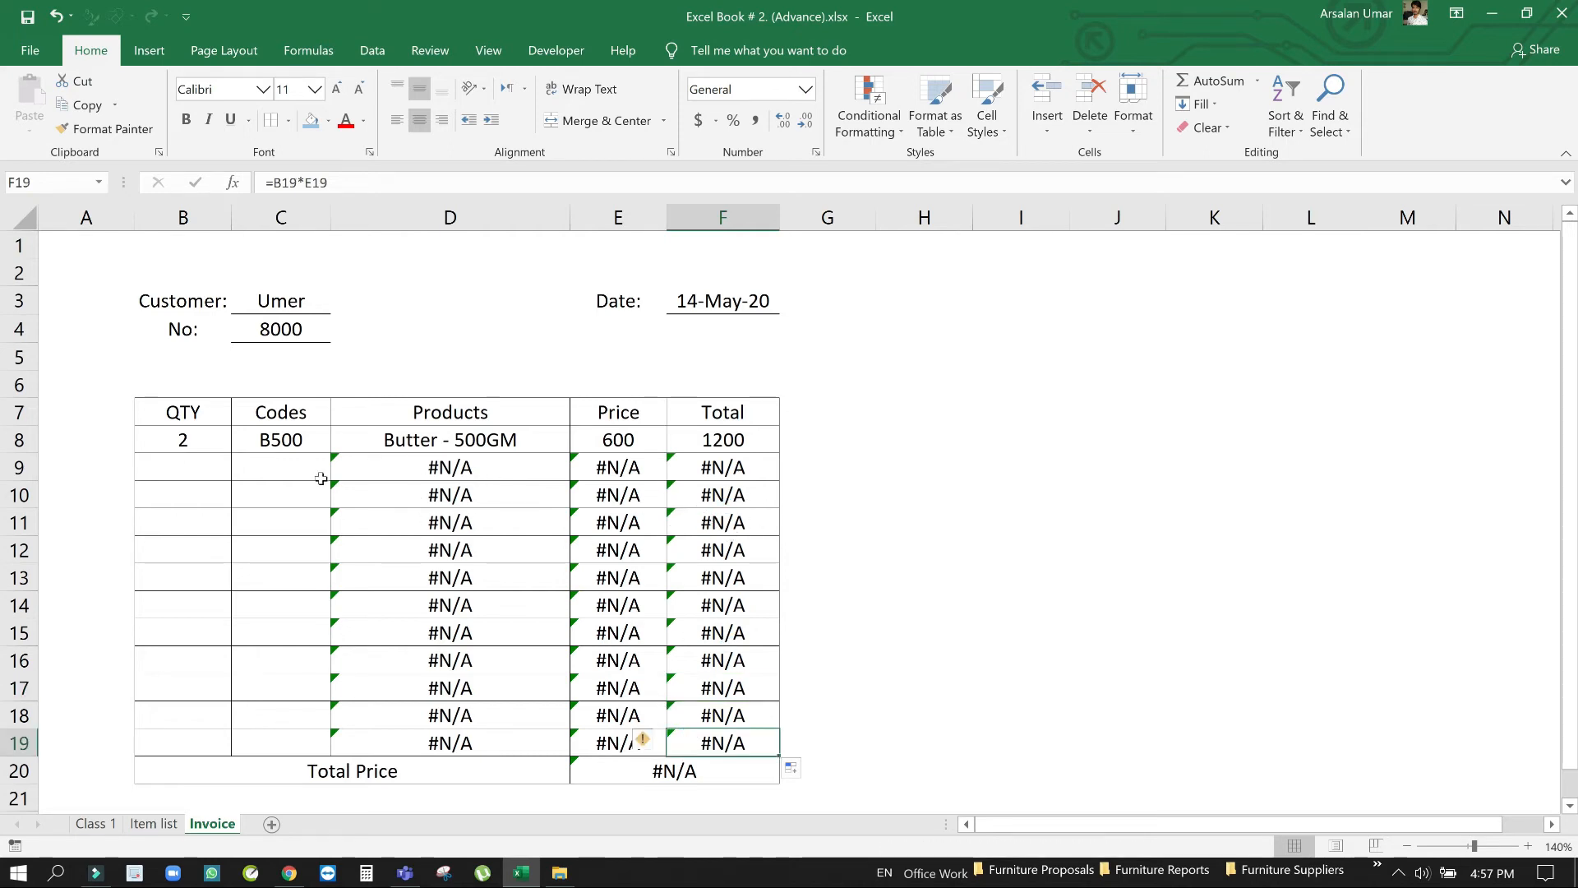
Enter the quantities 1, 6 and 4 in QTY cells B9, B10 and B11
click(253, 467)
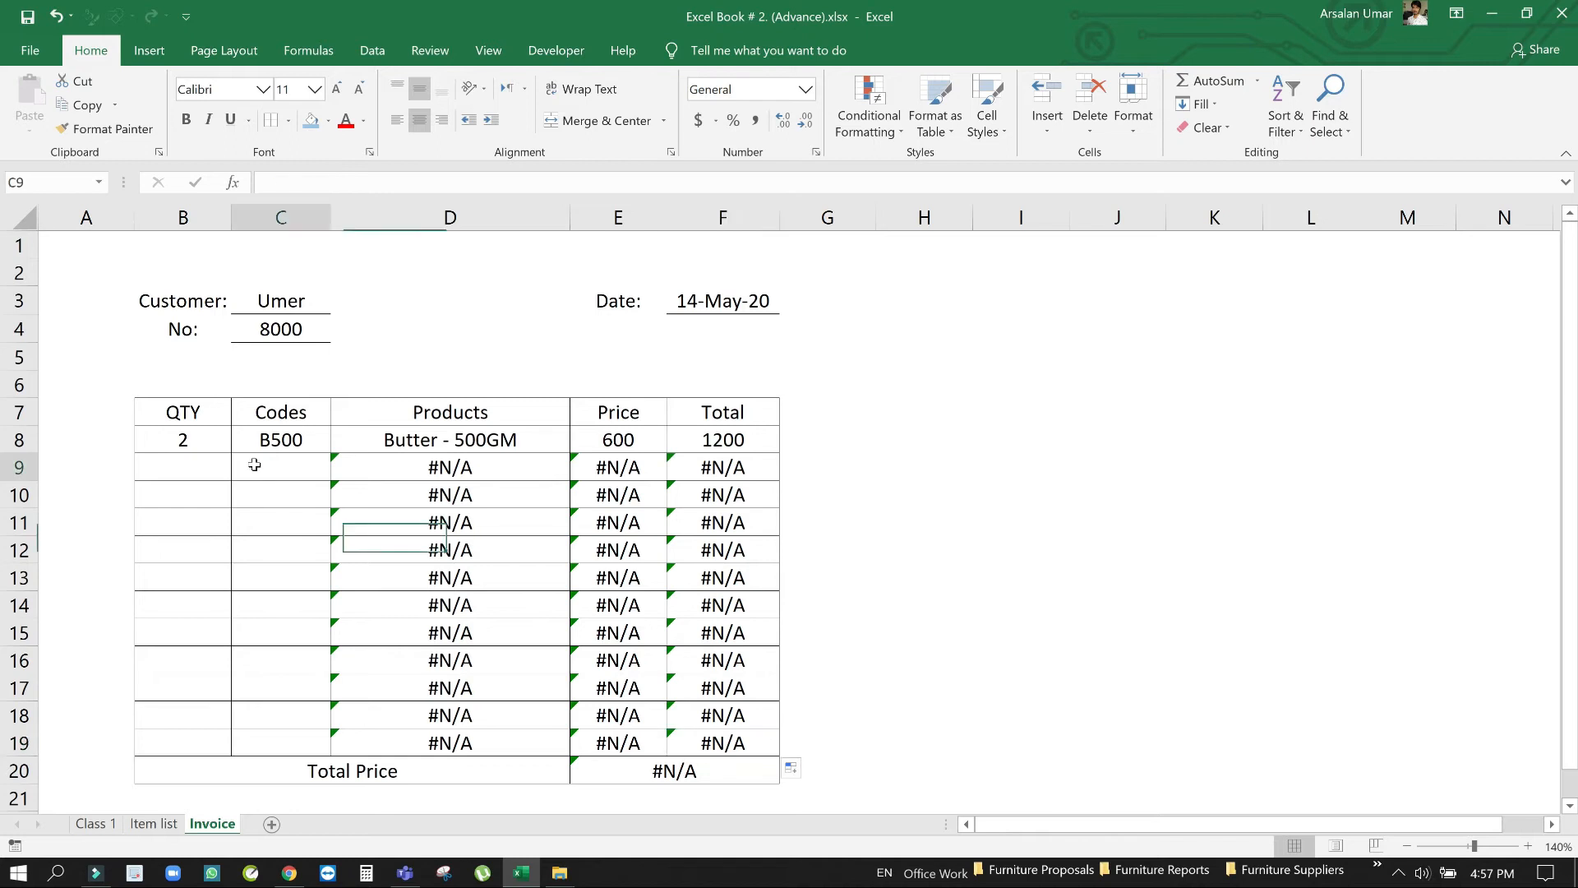
click(187, 467)
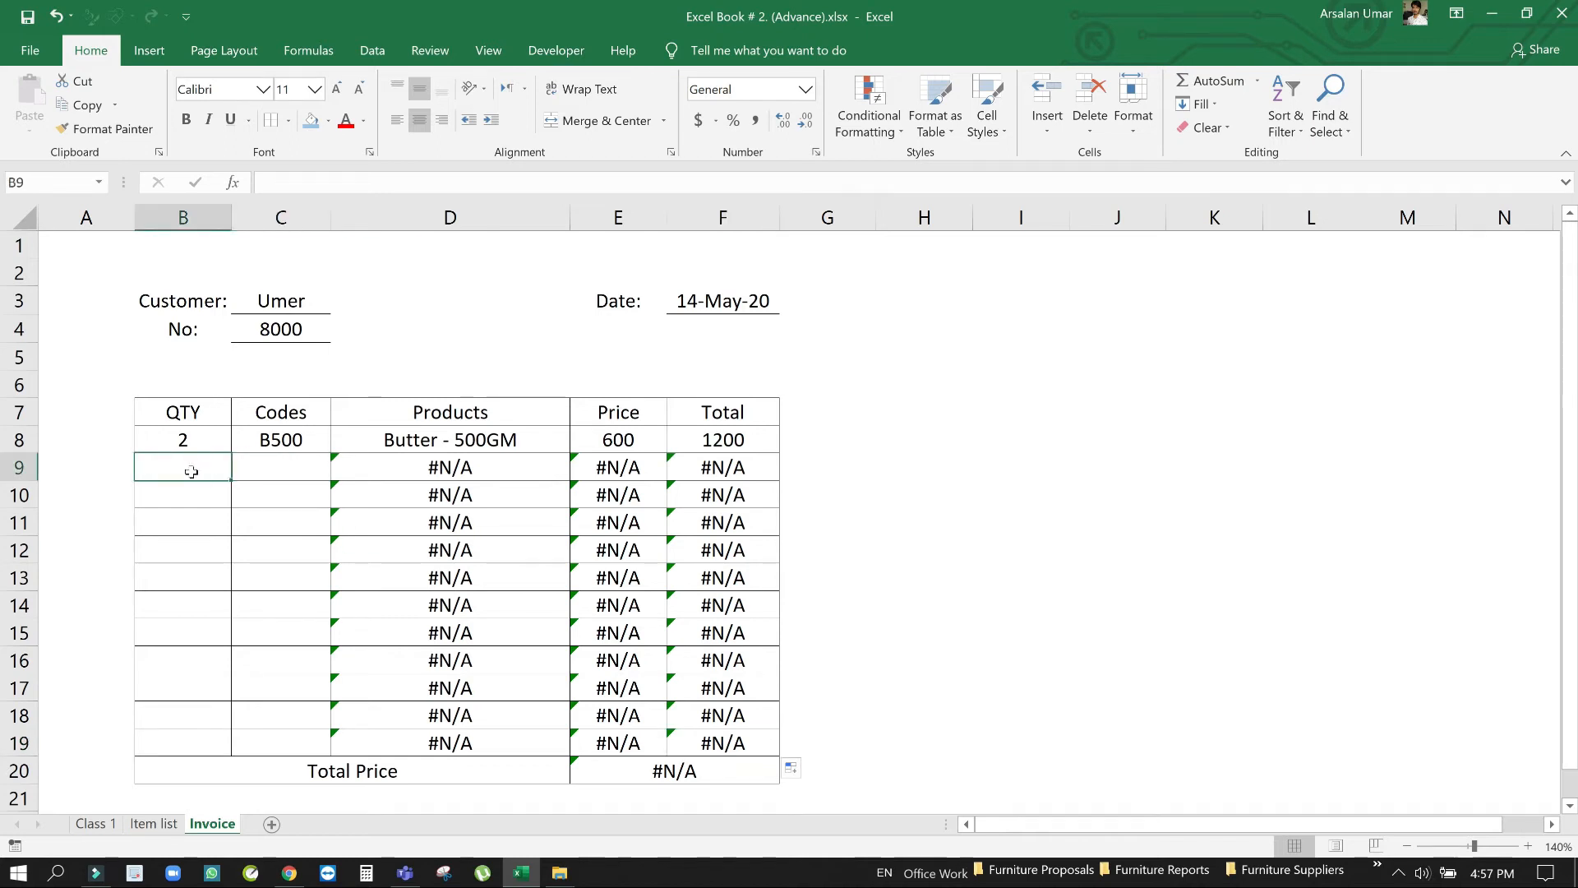
text(1)
key(Return)
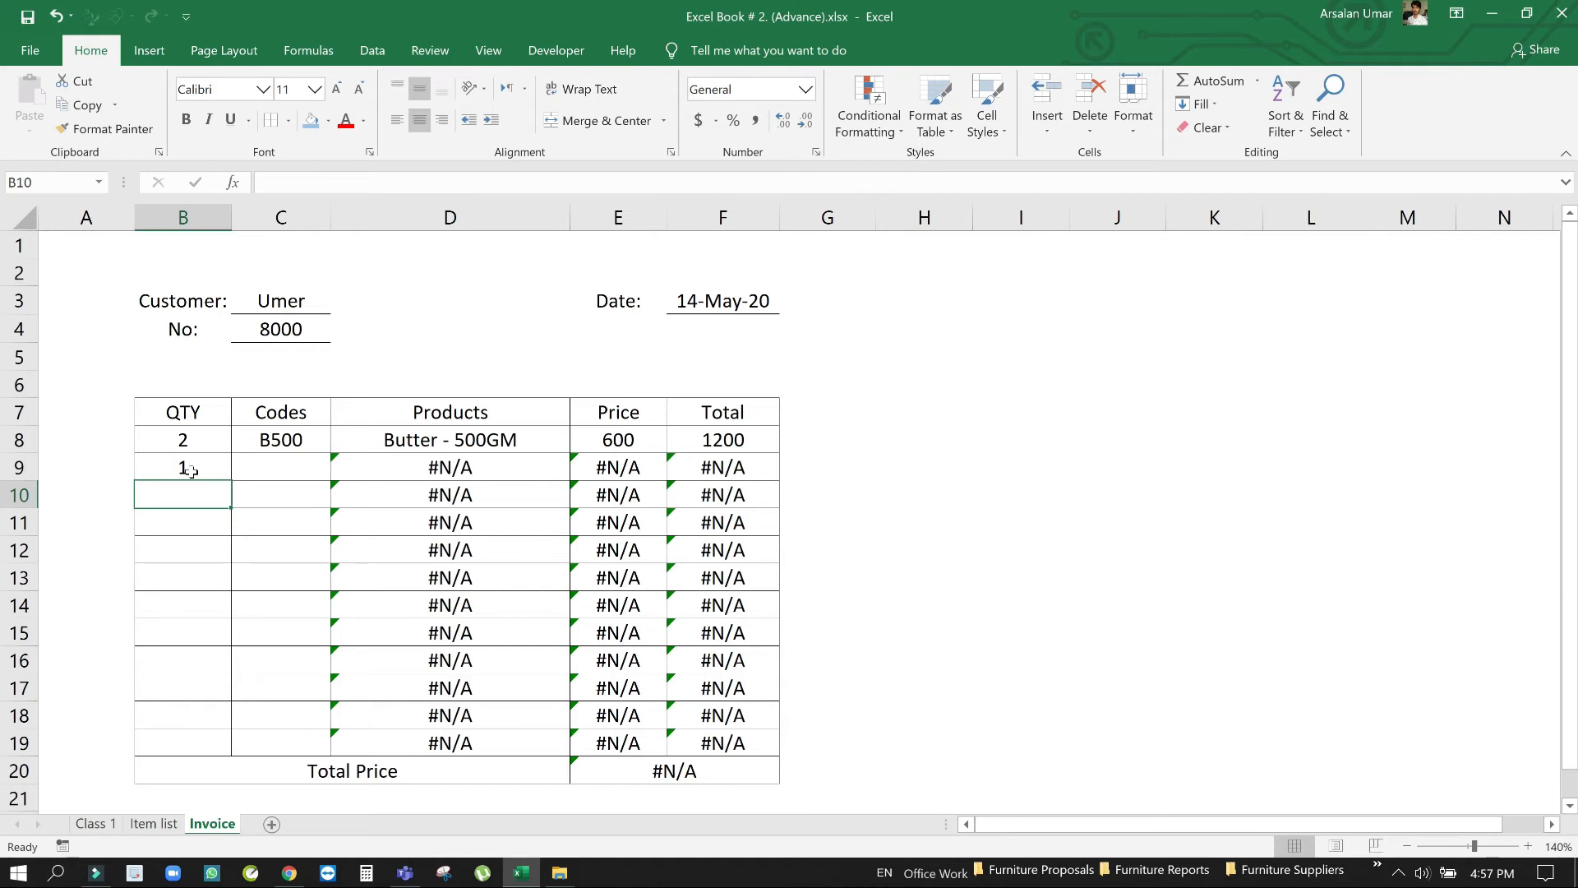
text(6)
key(Return)
text(4)
key(Return)
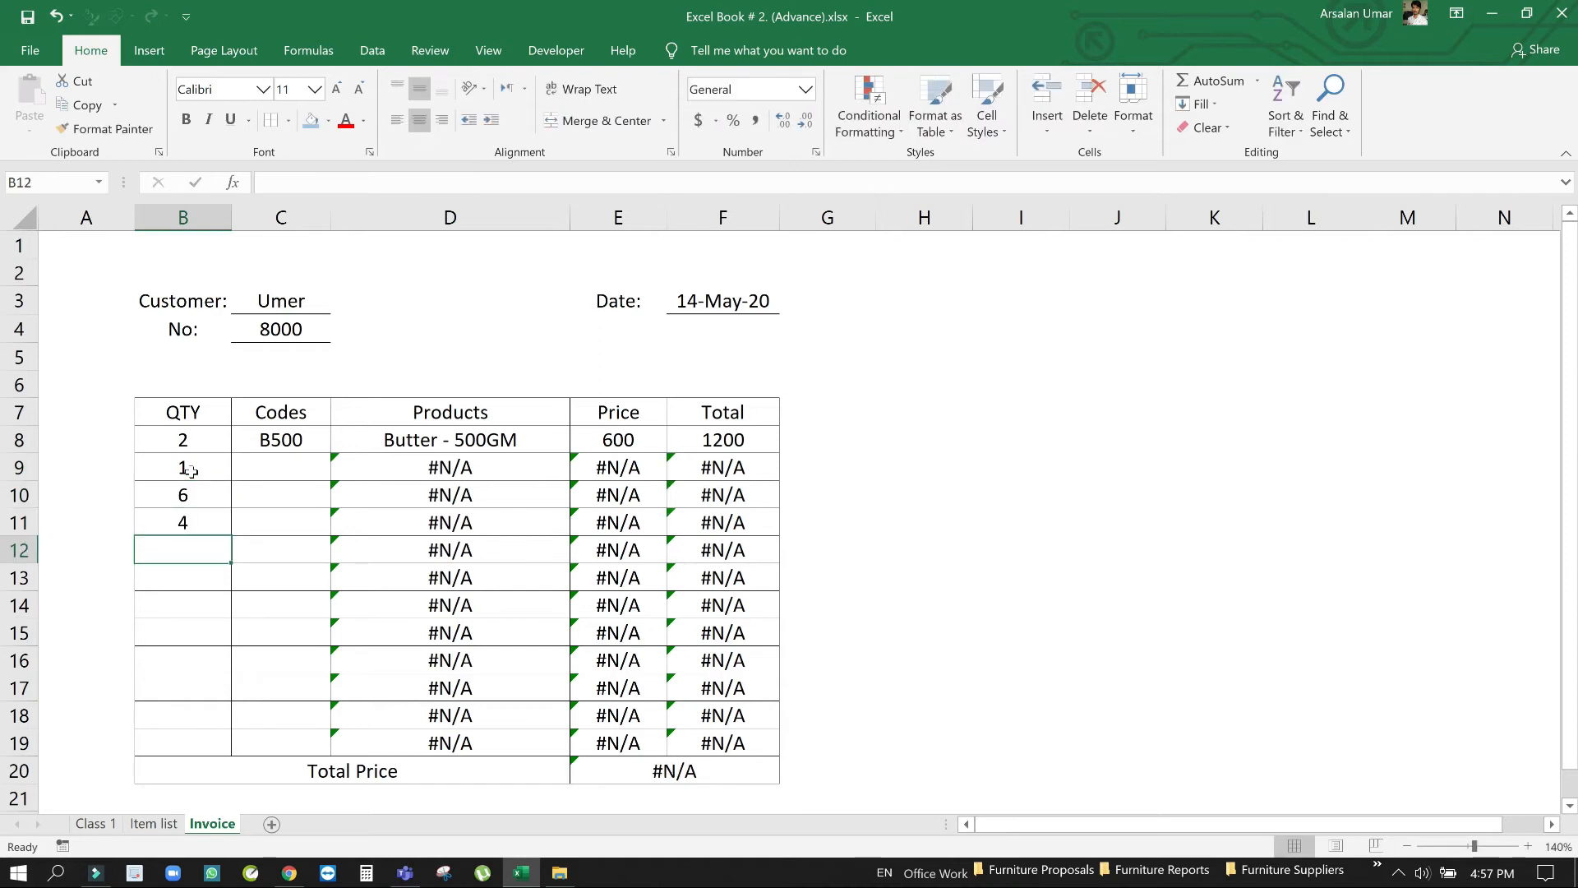
Enter the quantities 3, 5, 4, 2, 7, 8, 5 and 1 in QTY cells B12 through B19
text(3)
key(Return)
text(5)
key(Return)
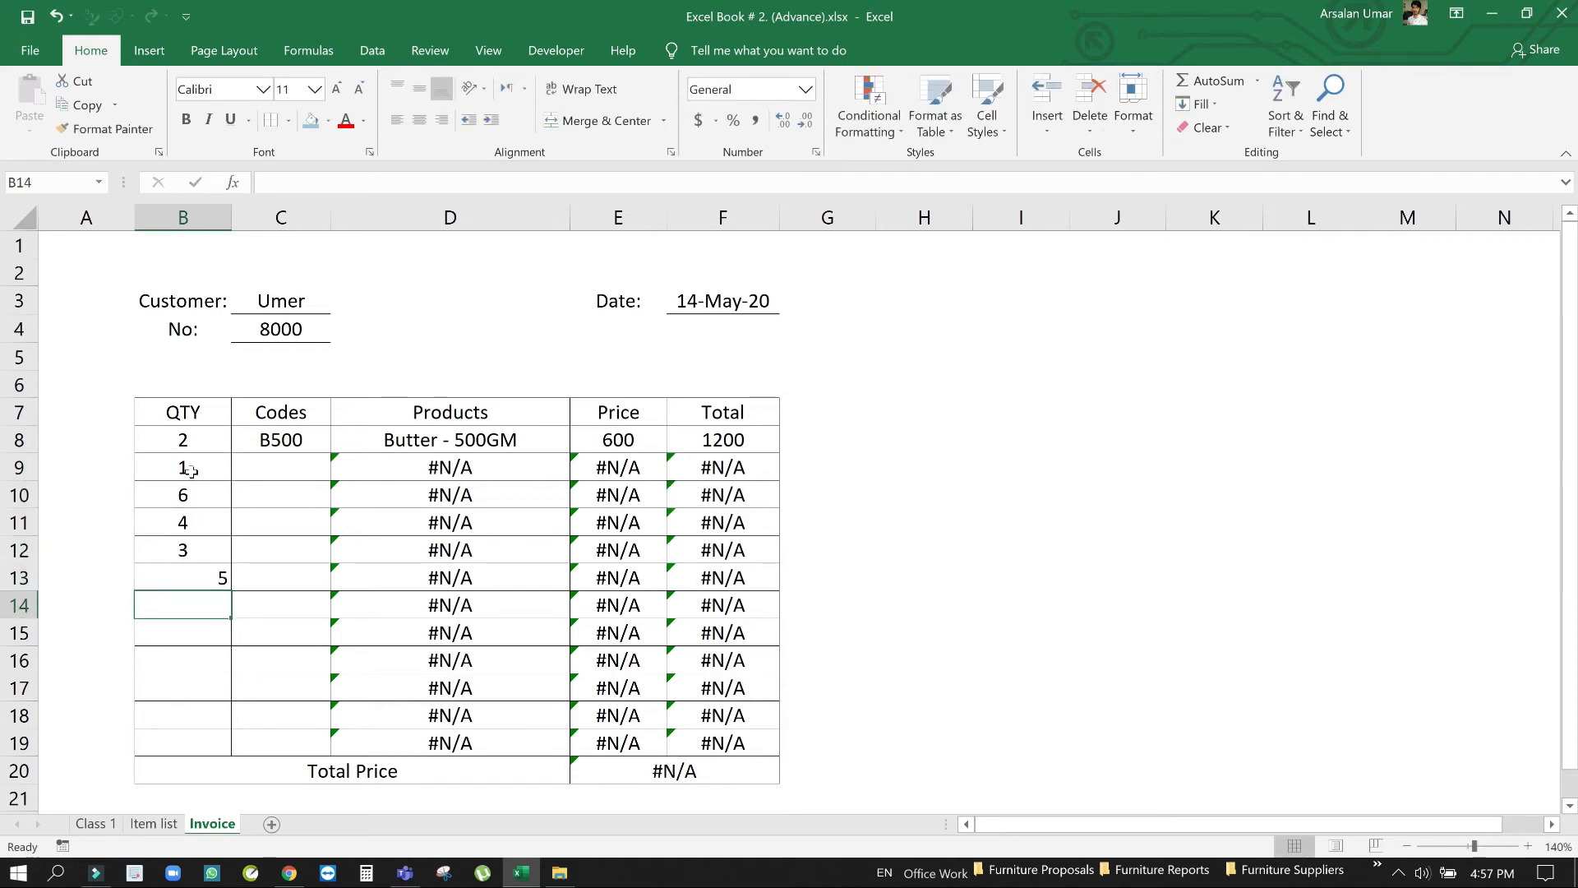
text(4)
key(Return)
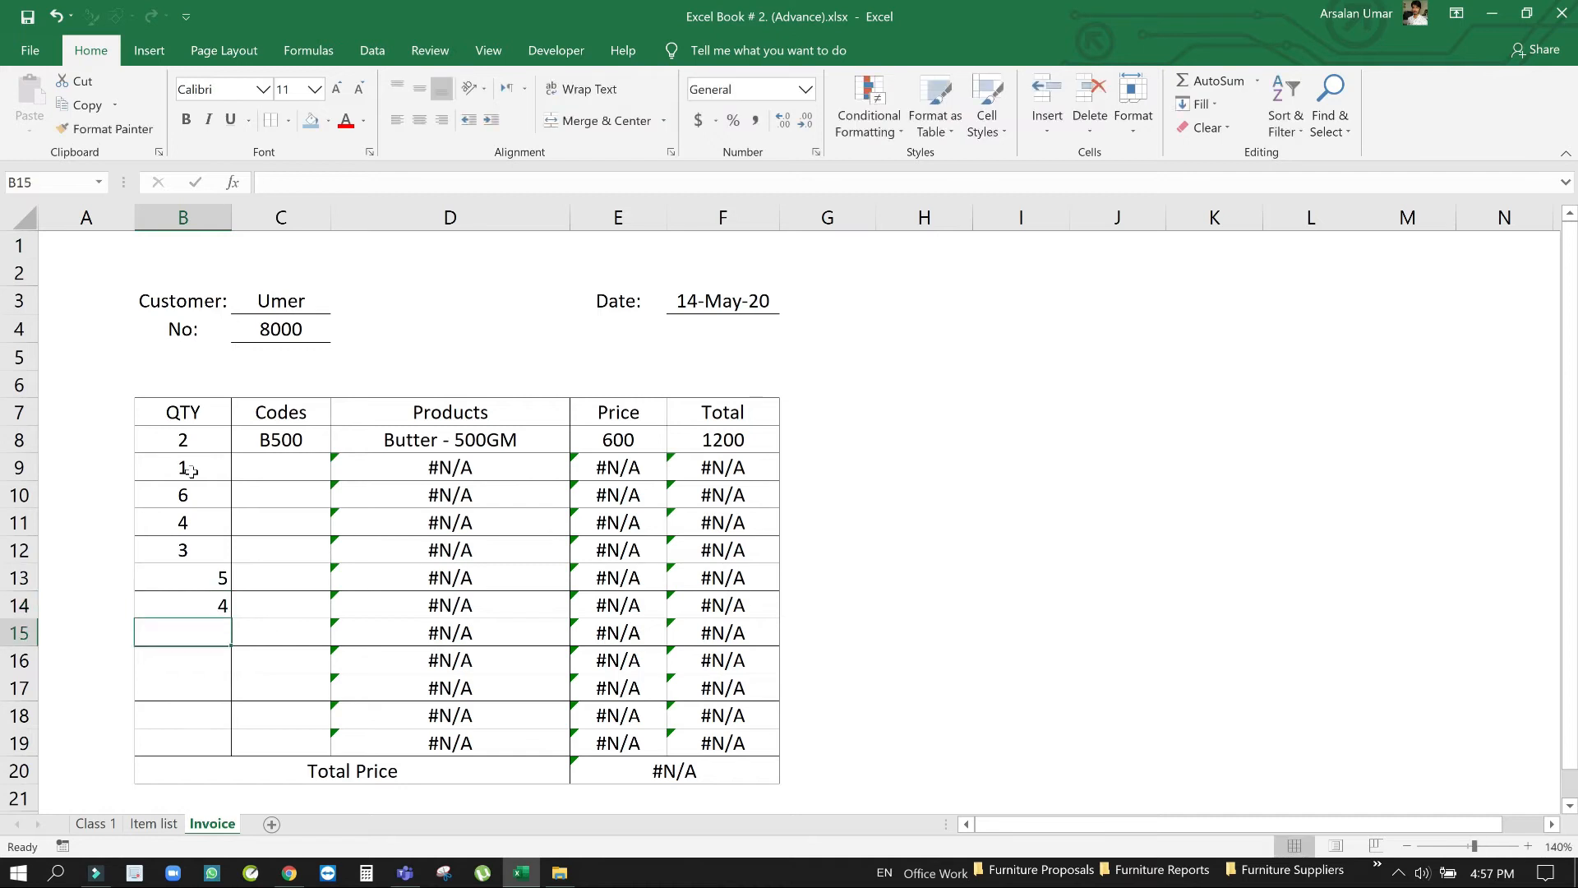
text(2)
key(Return)
text(7)
key(Return)
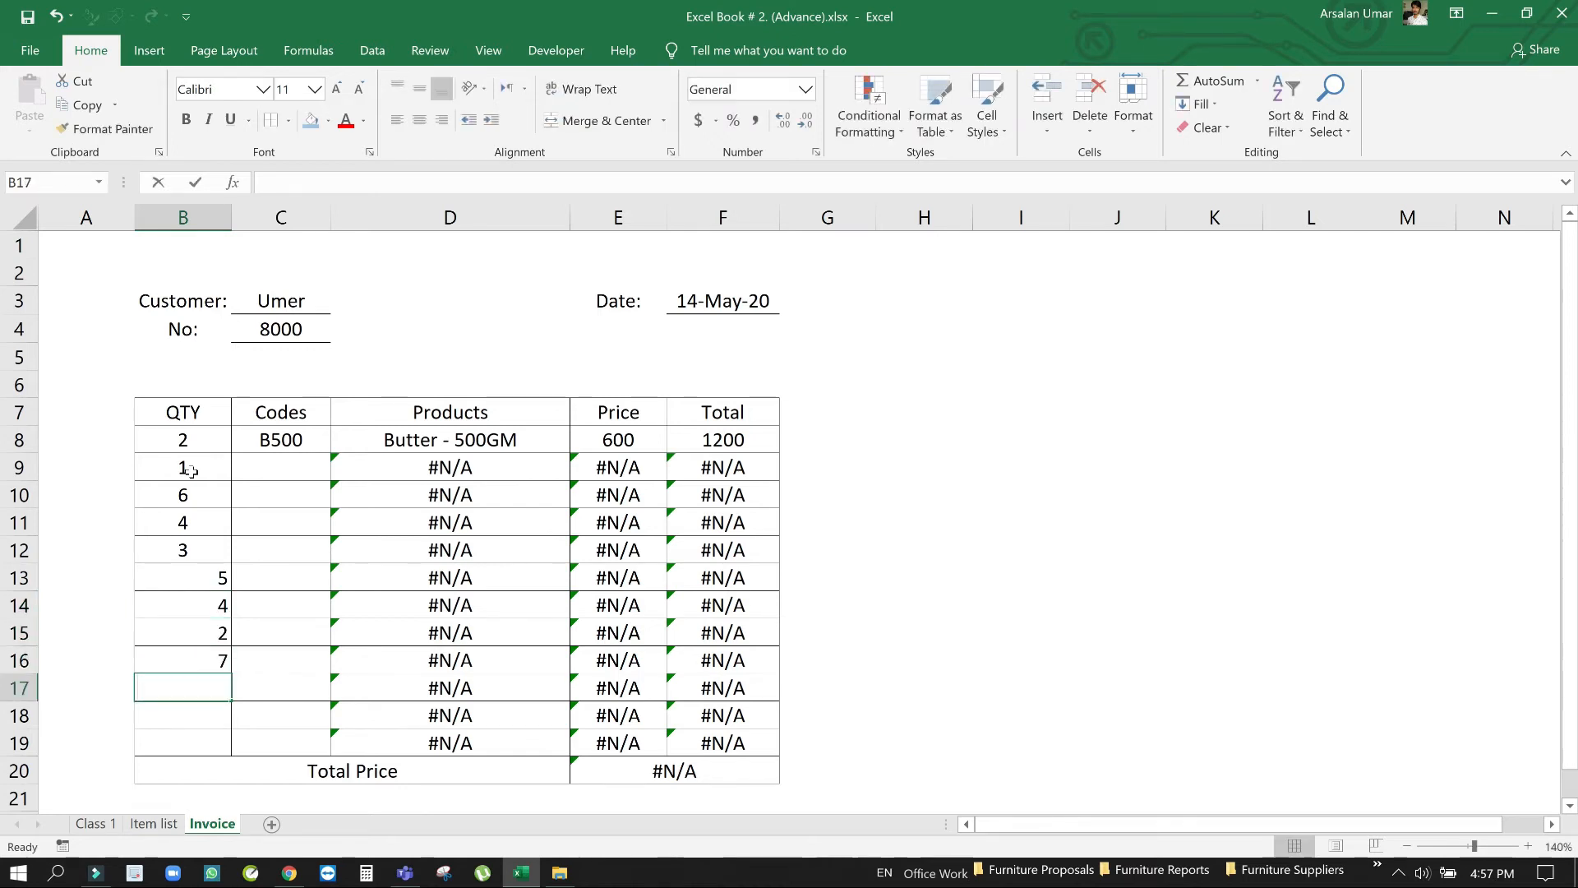
text(8)
key(ctrl+Return)
key(Return)
text(5)
key(Return)
text(1)
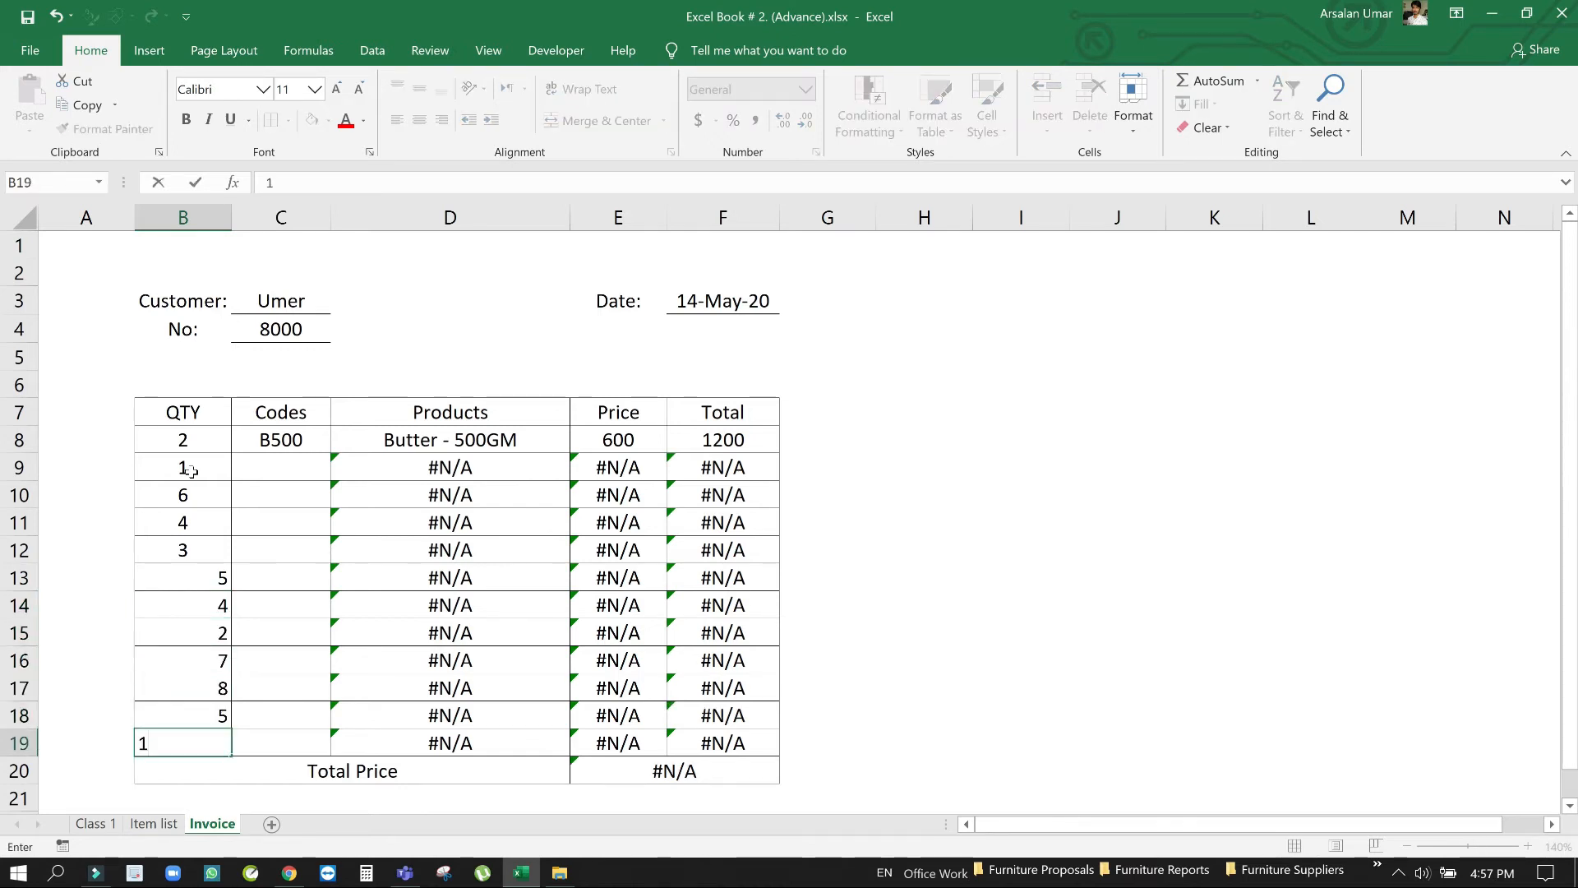
key(Return)
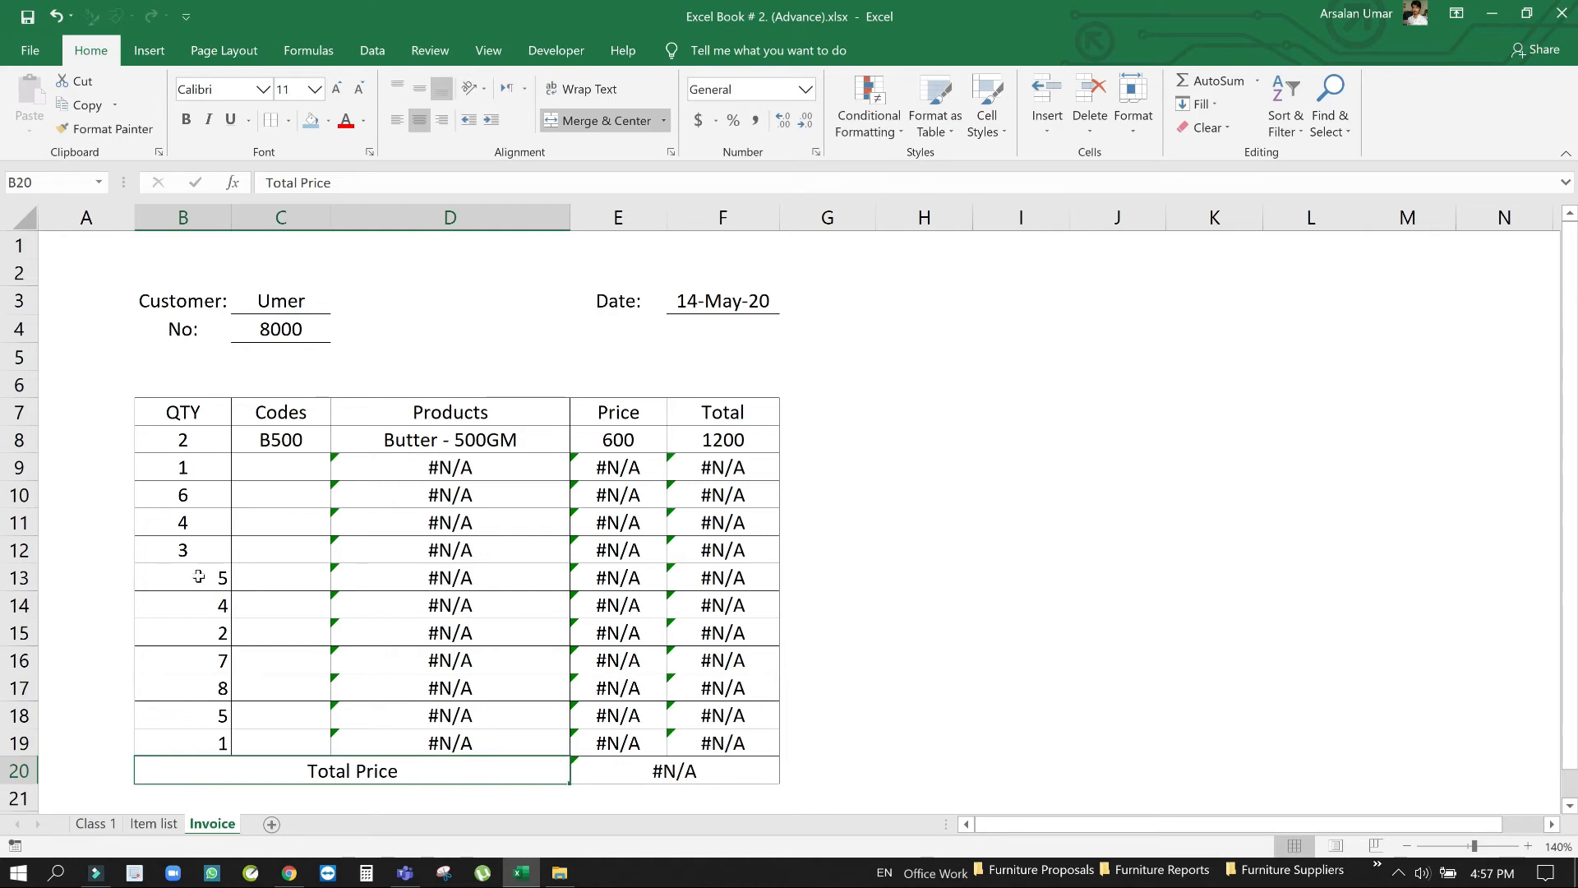
Centre the quantities in B13:B19 both horizontally and vertically
drag(199, 576, 204, 742)
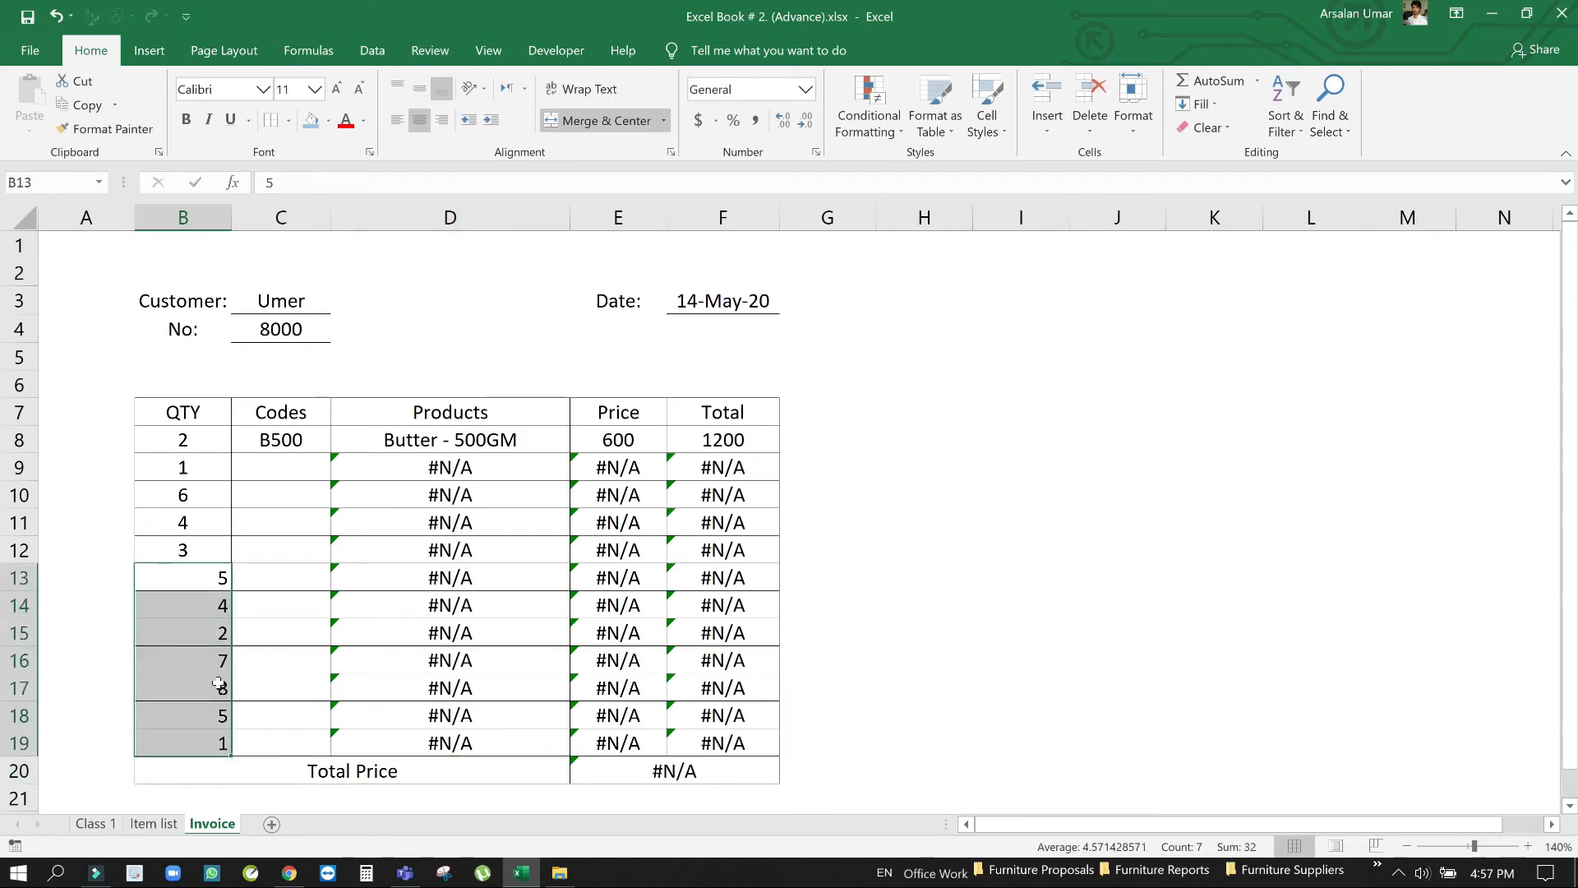
click(420, 120)
click(419, 89)
Look up the eggs' code on the Item list sheet, enter EG6 in Invoice cell C9 and check that row's total
click(288, 480)
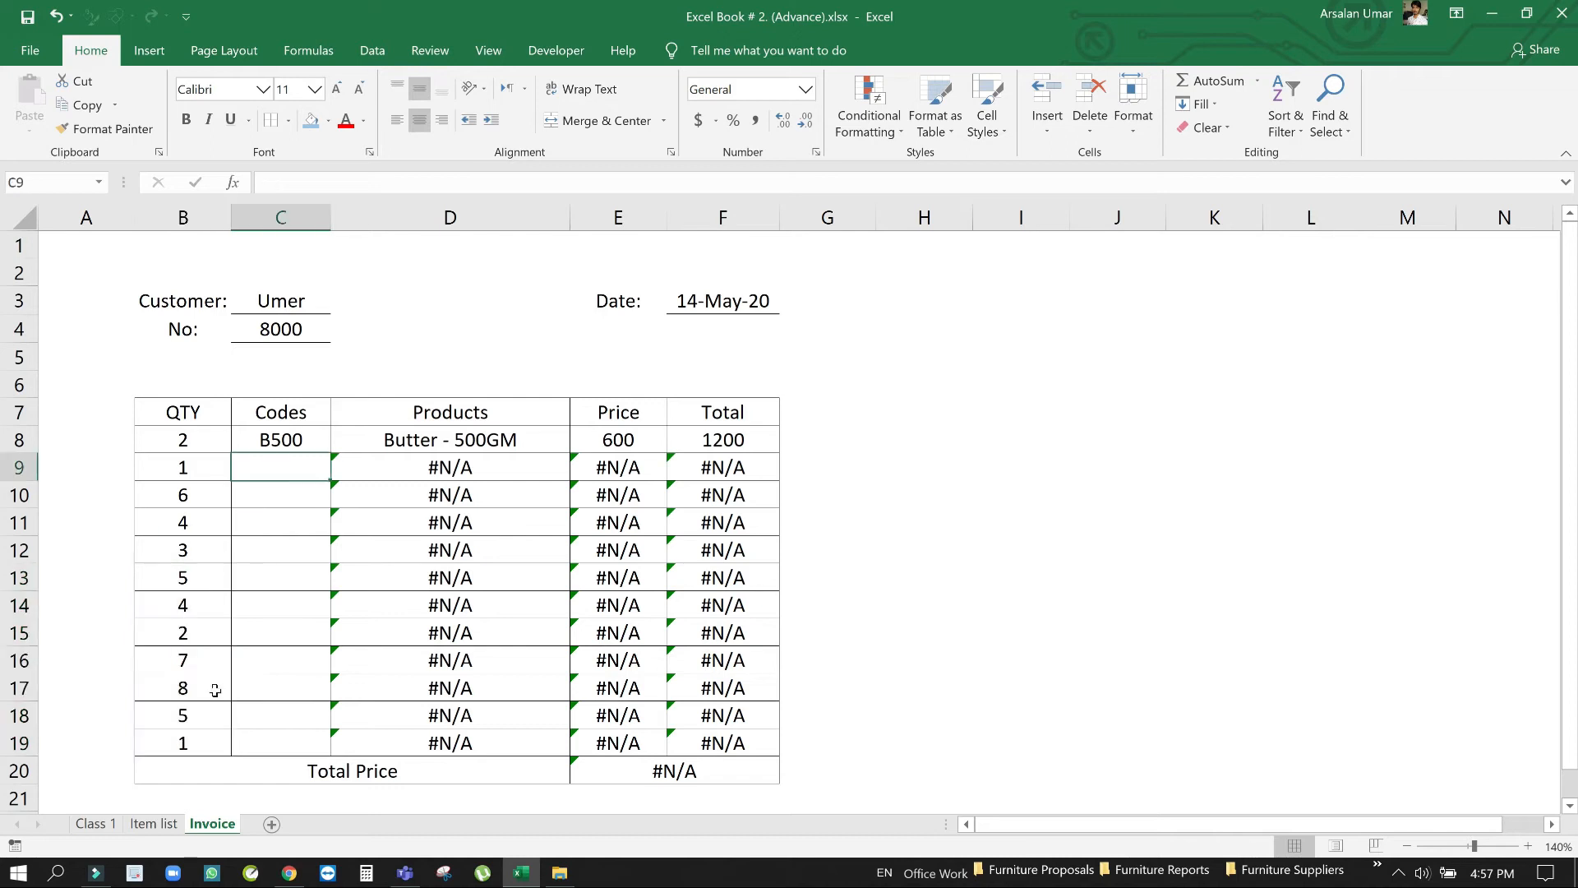
click(167, 822)
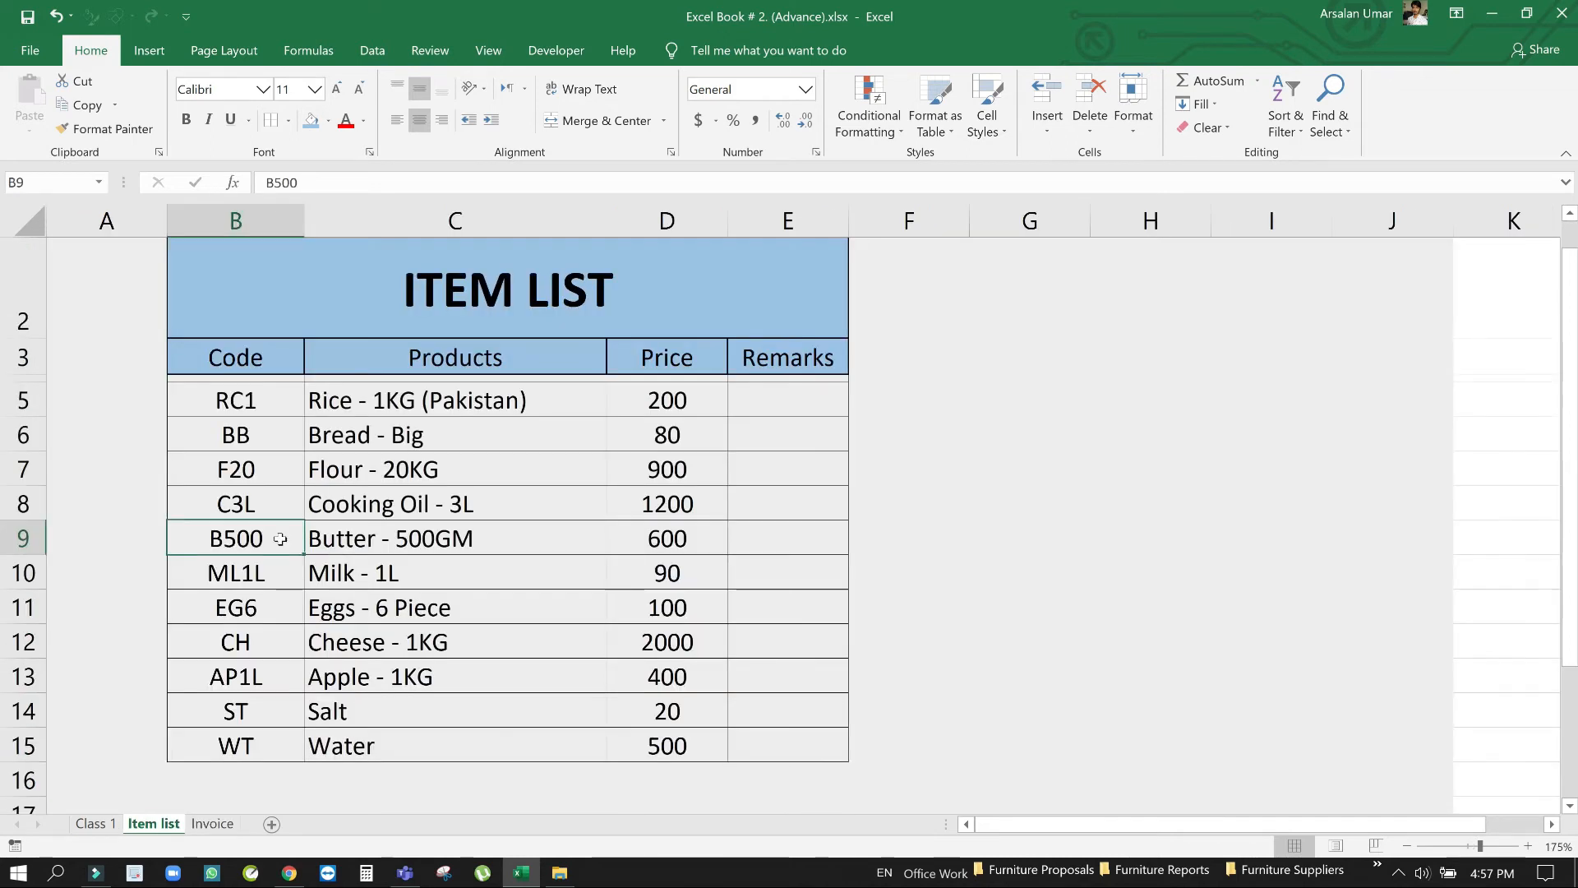
click(340, 545)
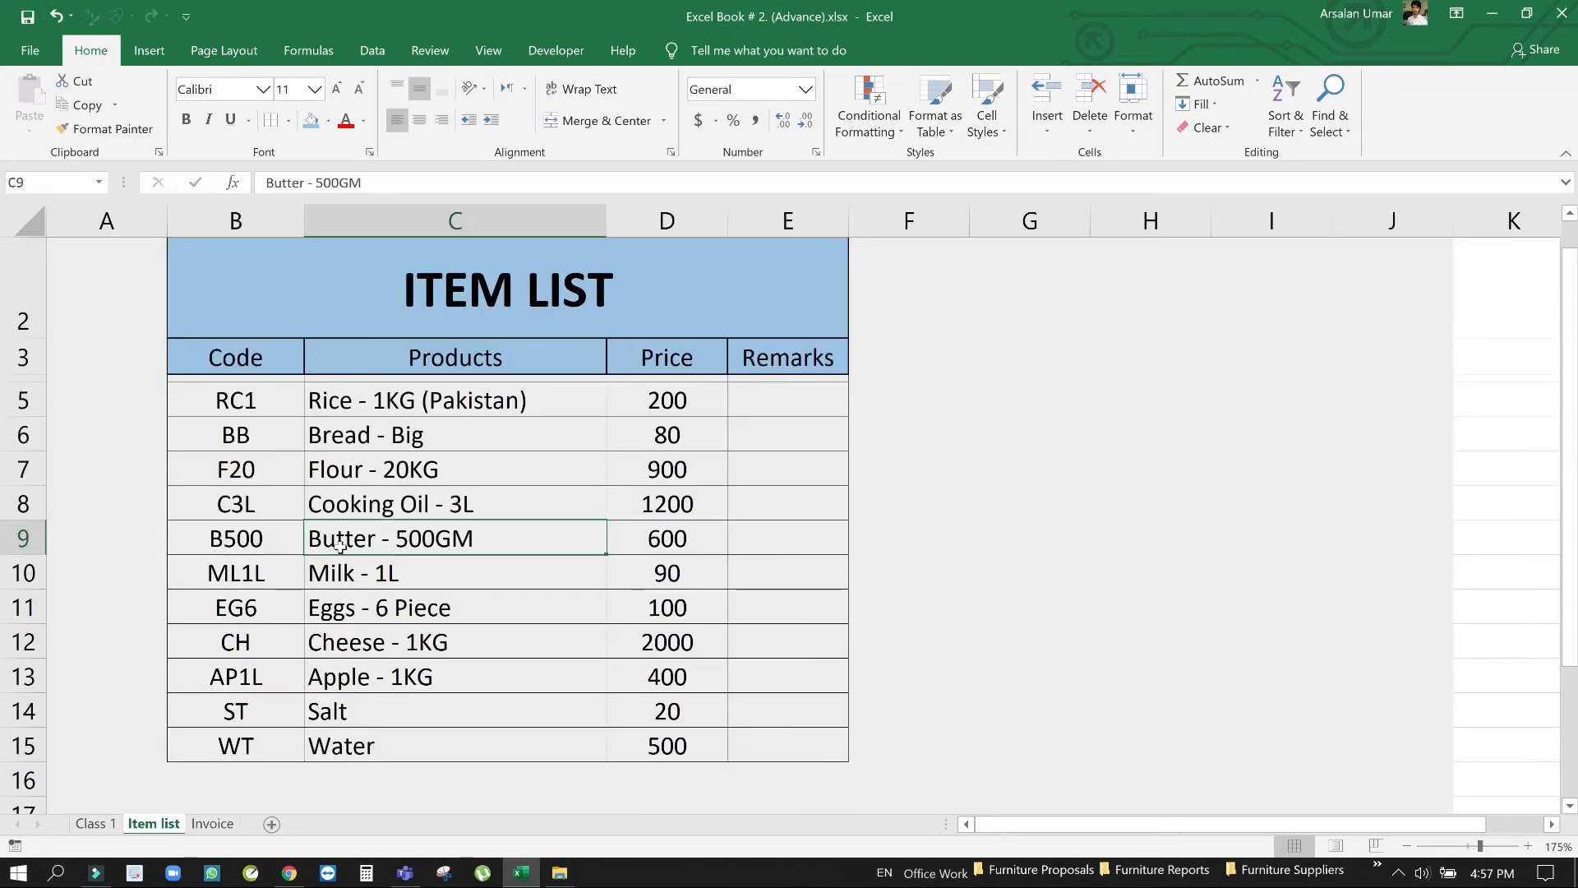
click(266, 580)
click(249, 469)
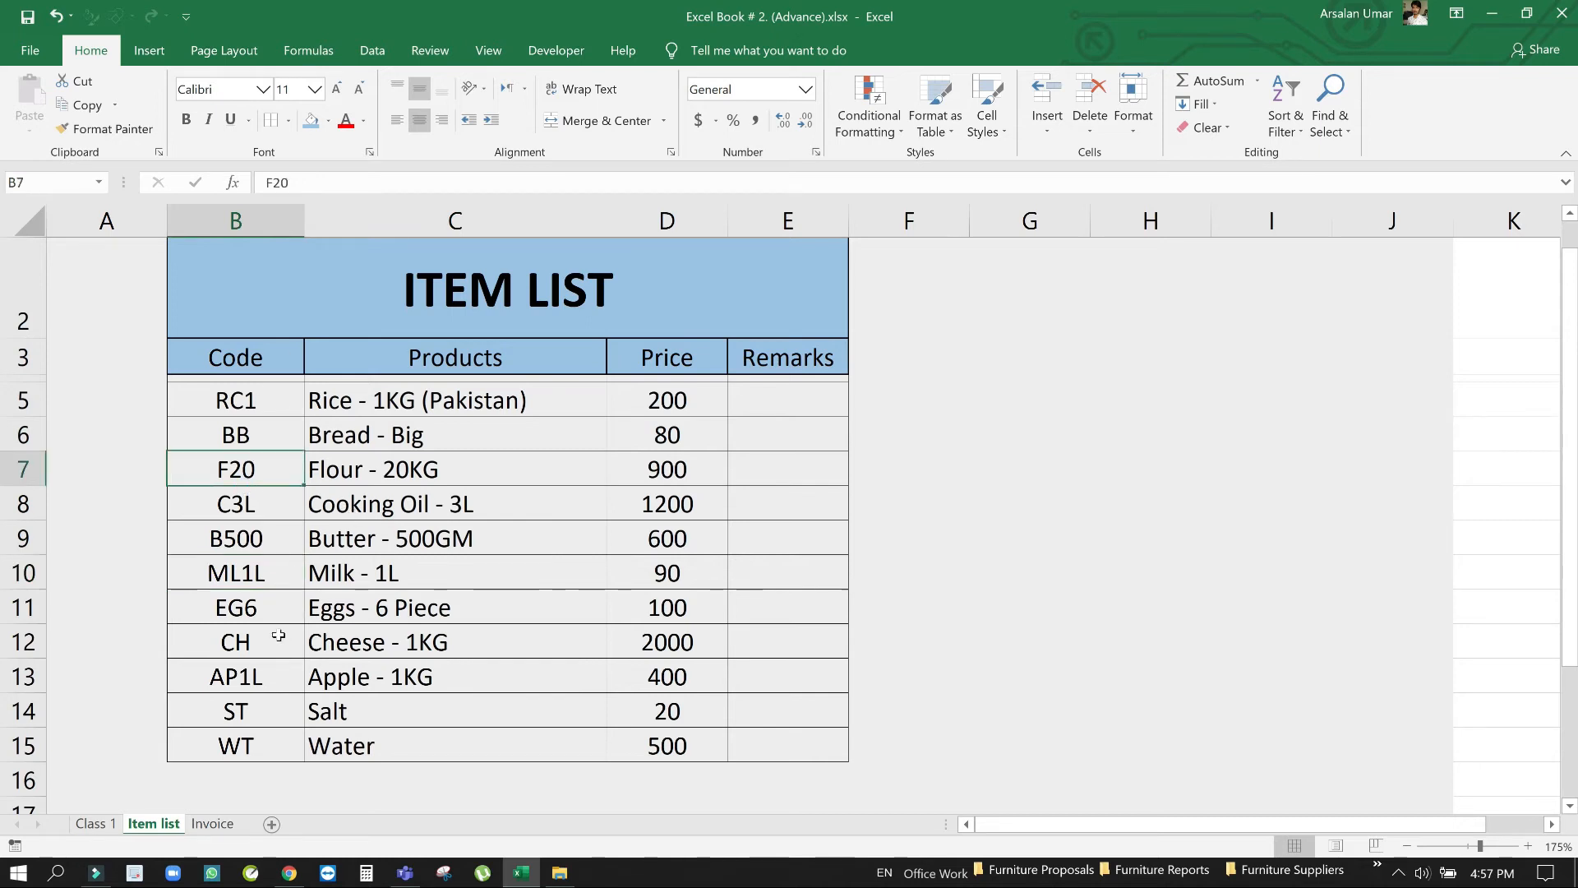
click(242, 573)
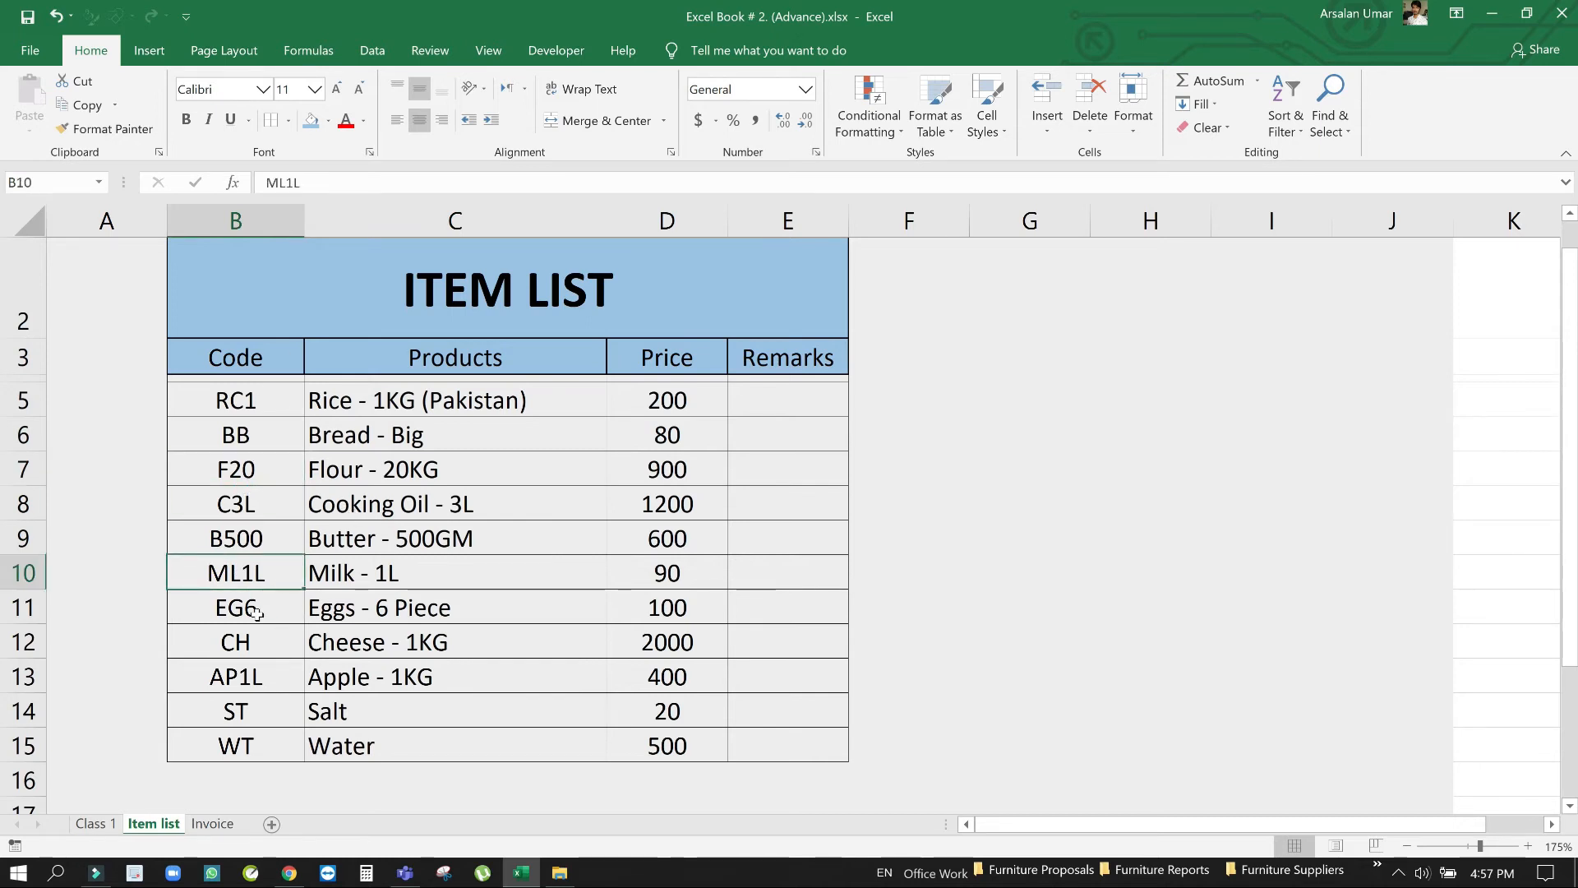
click(259, 611)
key(ctrl+Page_Down)
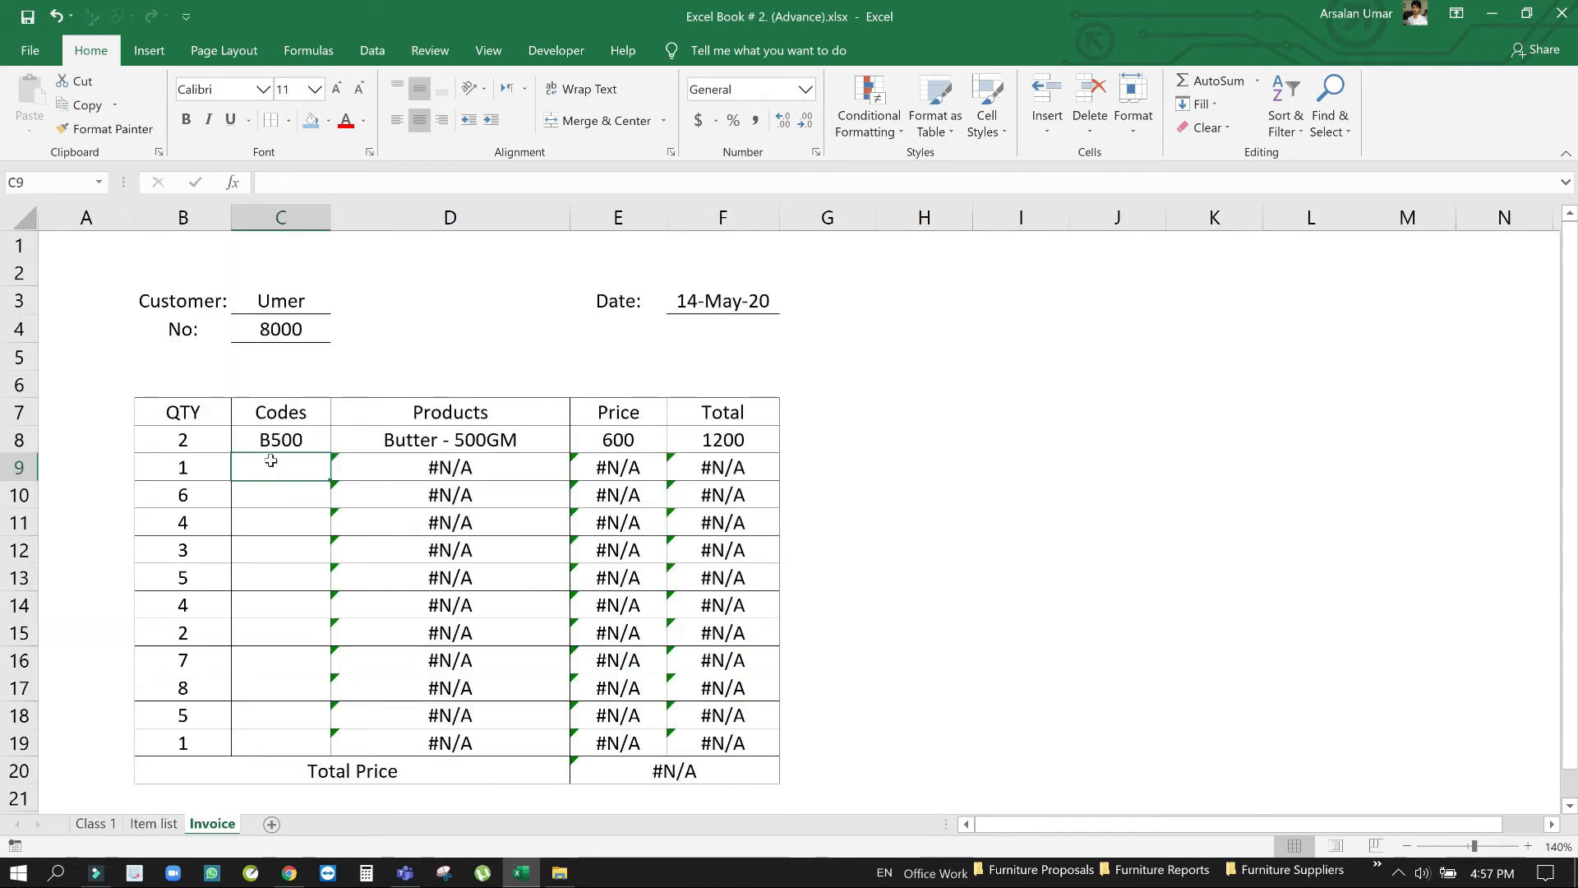
text(EG6)
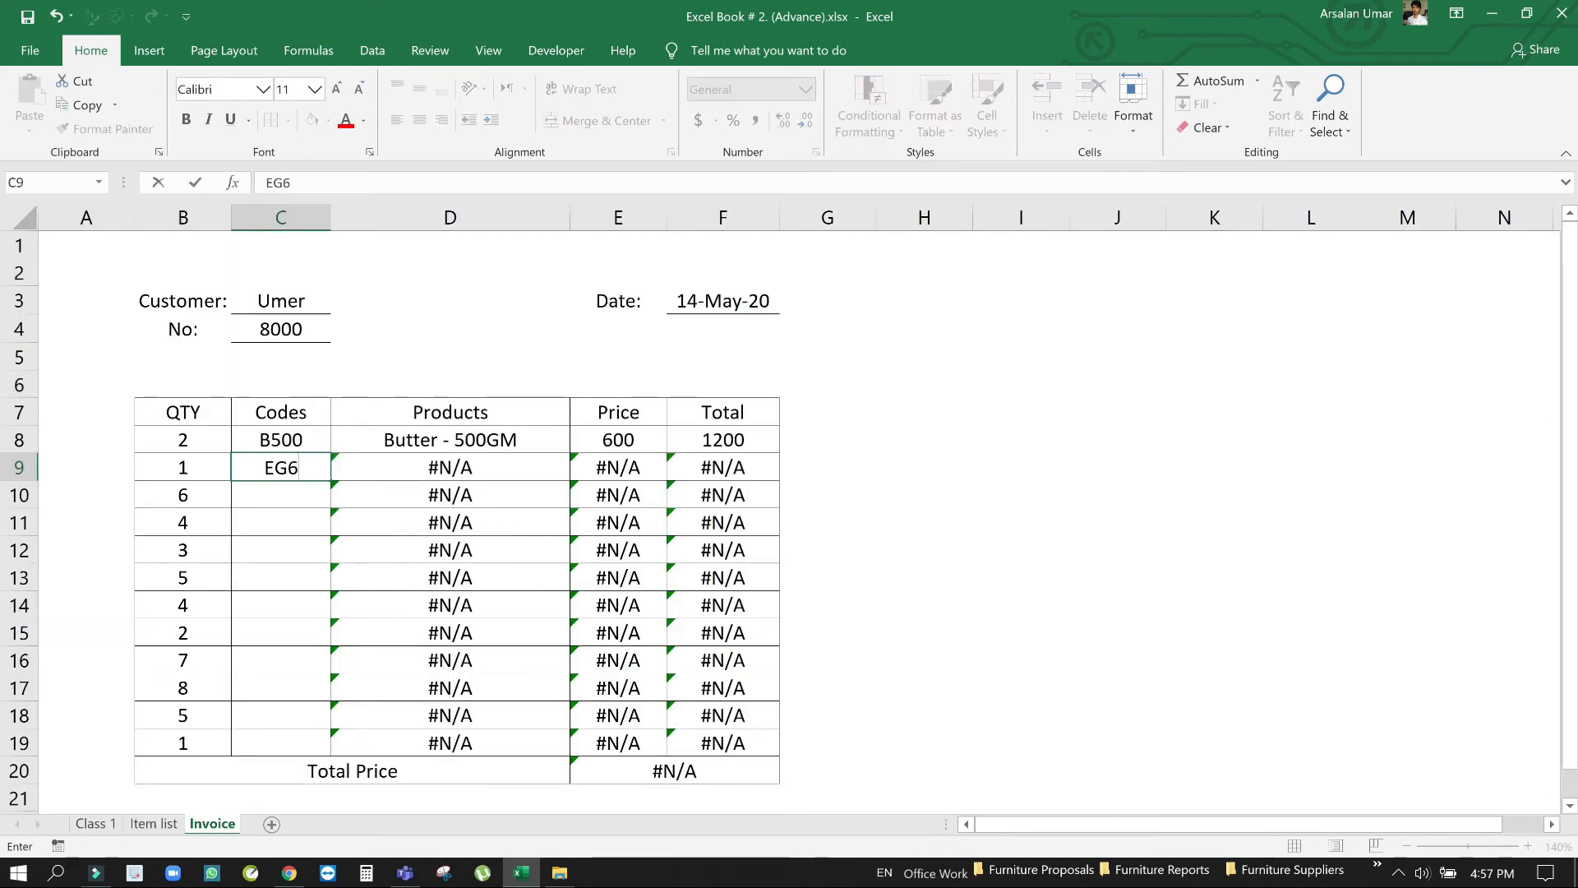
key(Return)
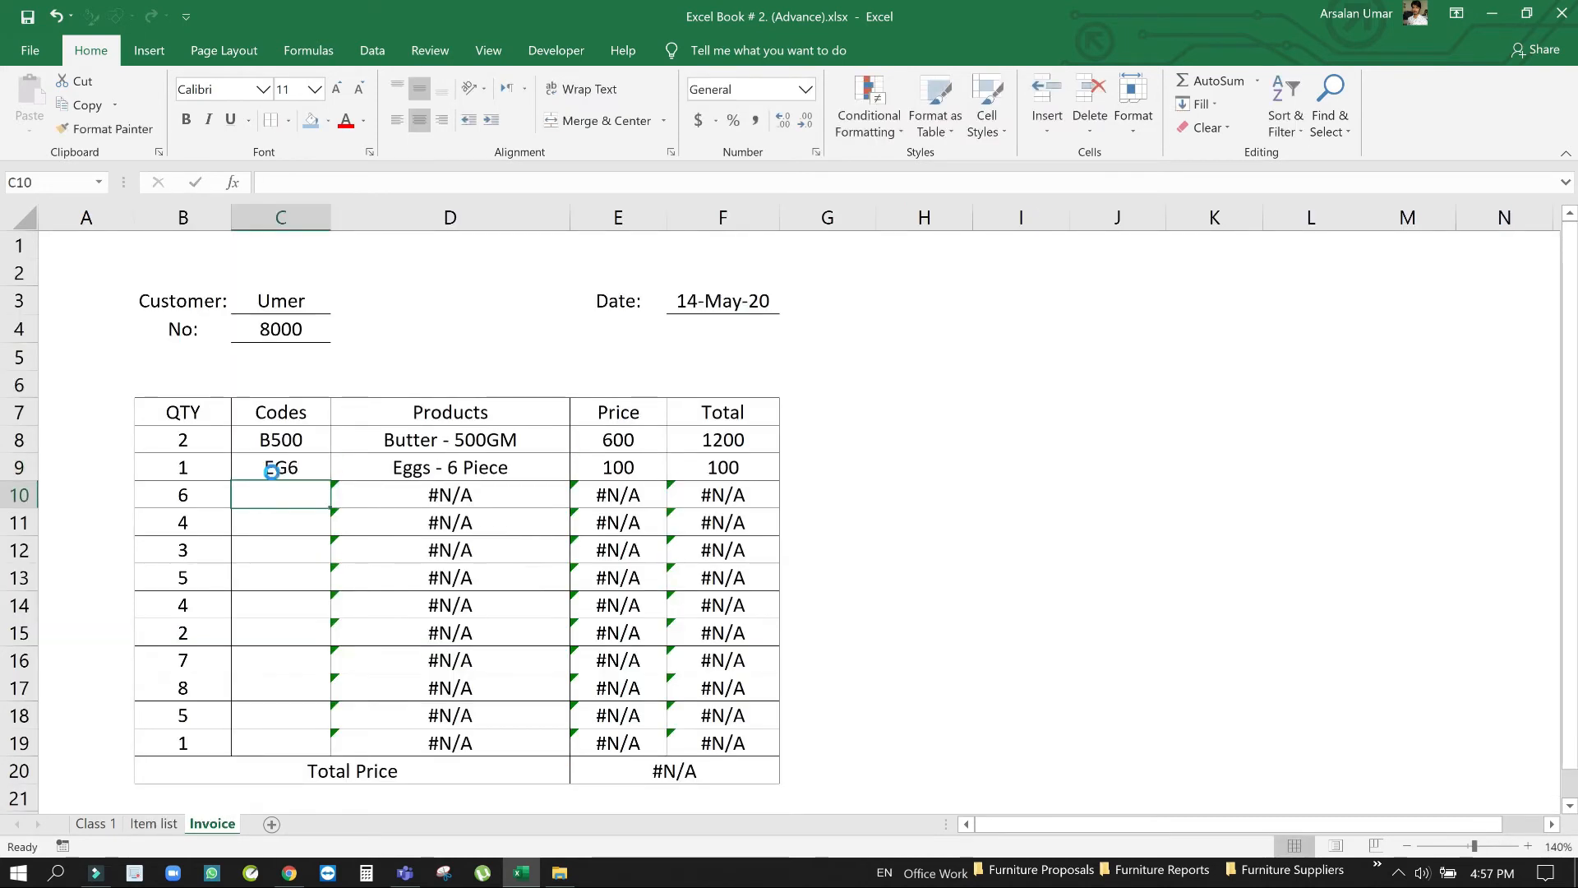
click(207, 479)
click(723, 470)
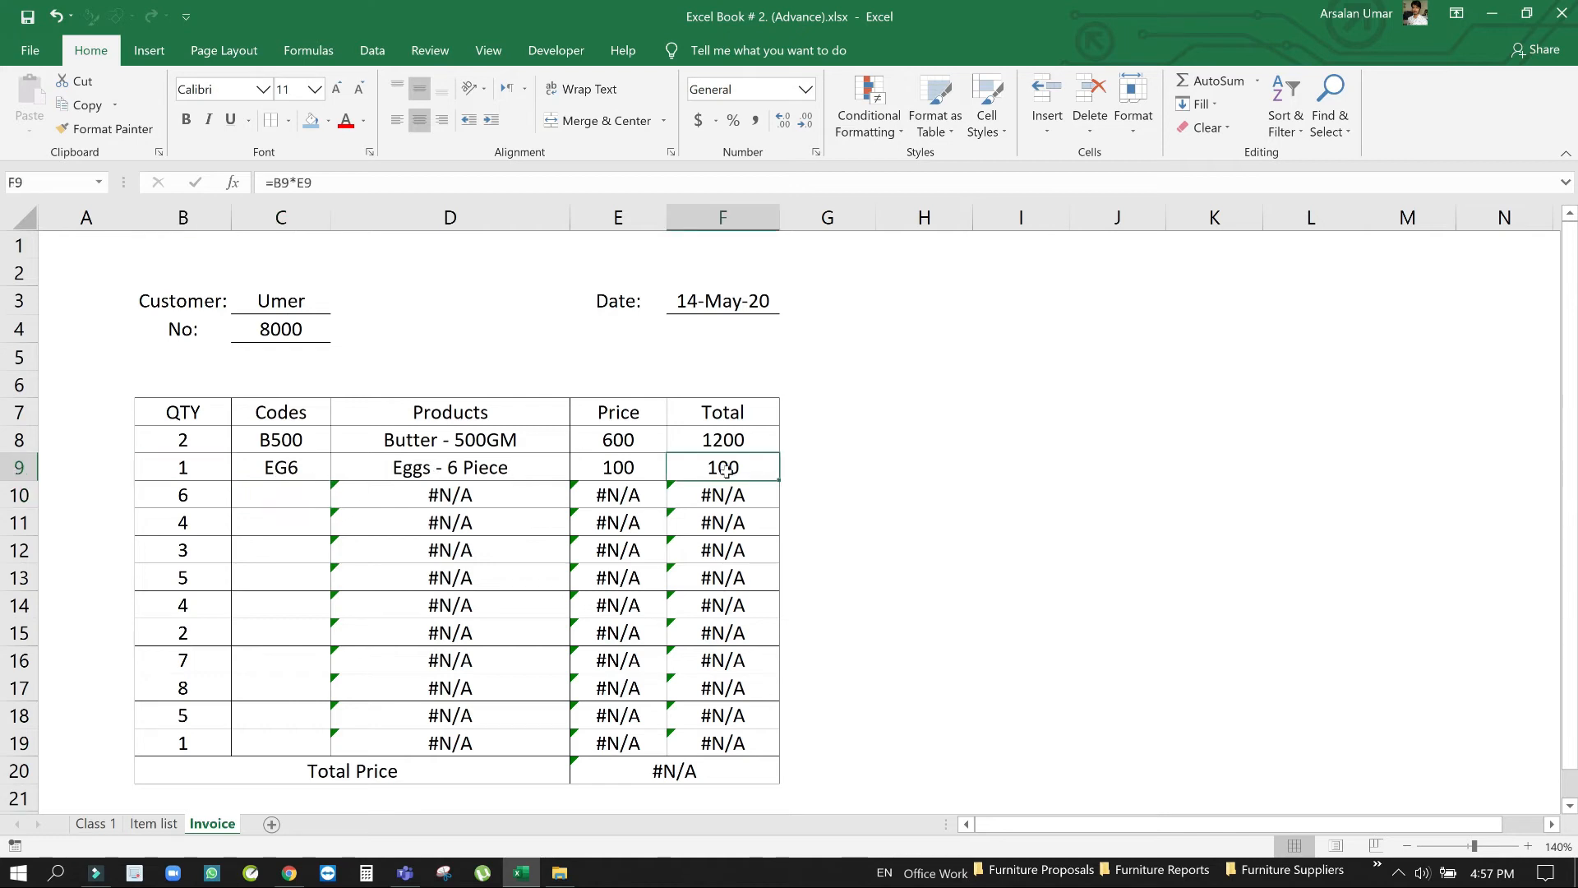
Look up the cooking oil's code on the Item list sheet and enter C3L in Invoice cell C10
click(311, 489)
key(ctrl+Page_Up)
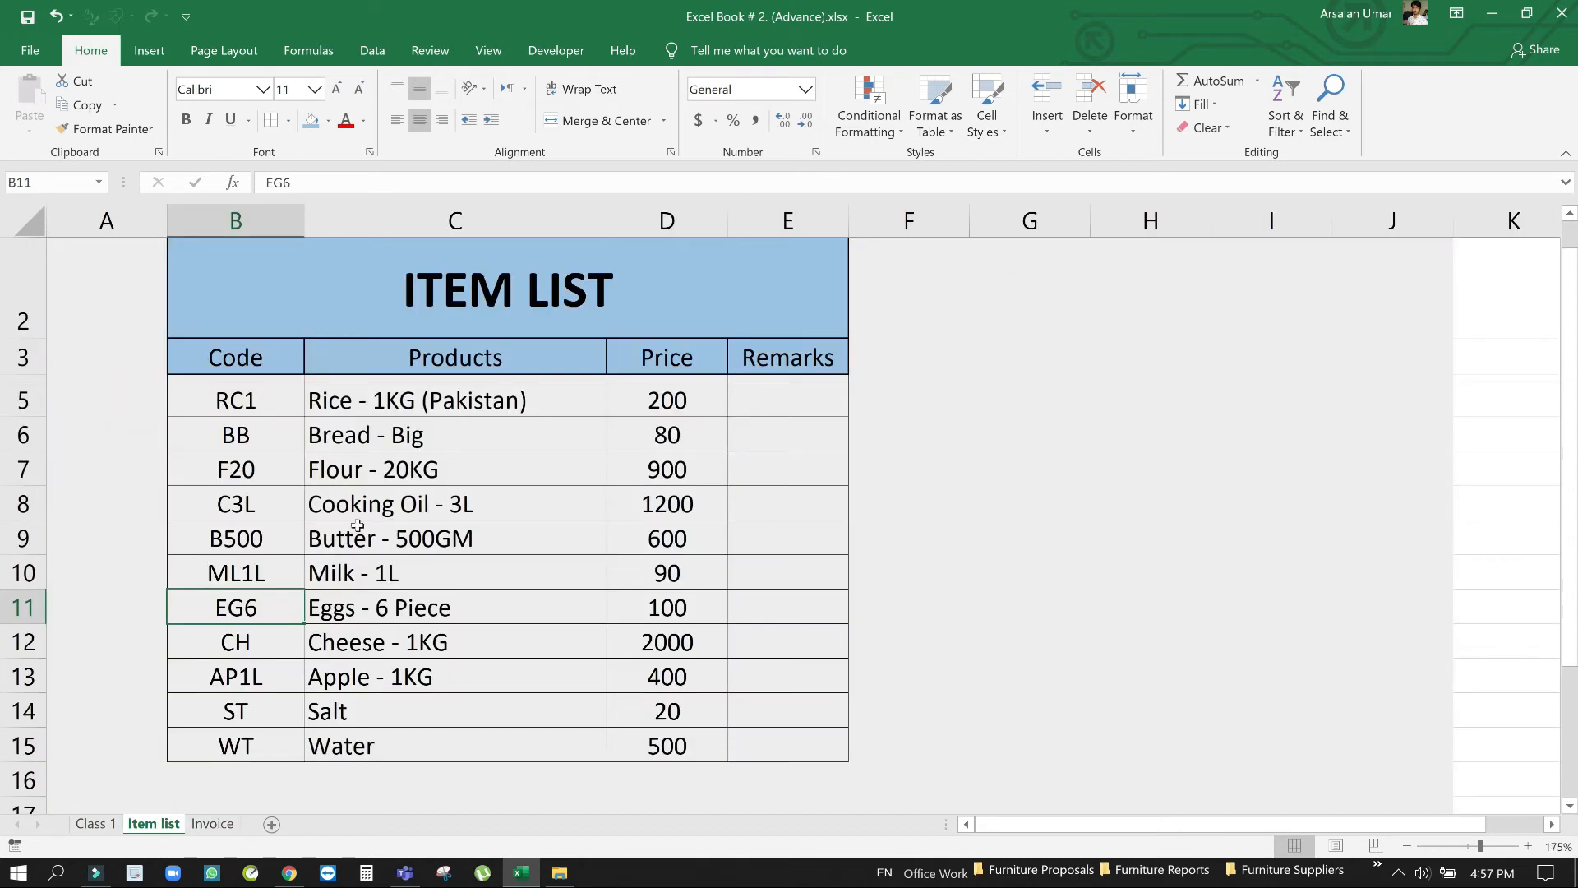
click(264, 511)
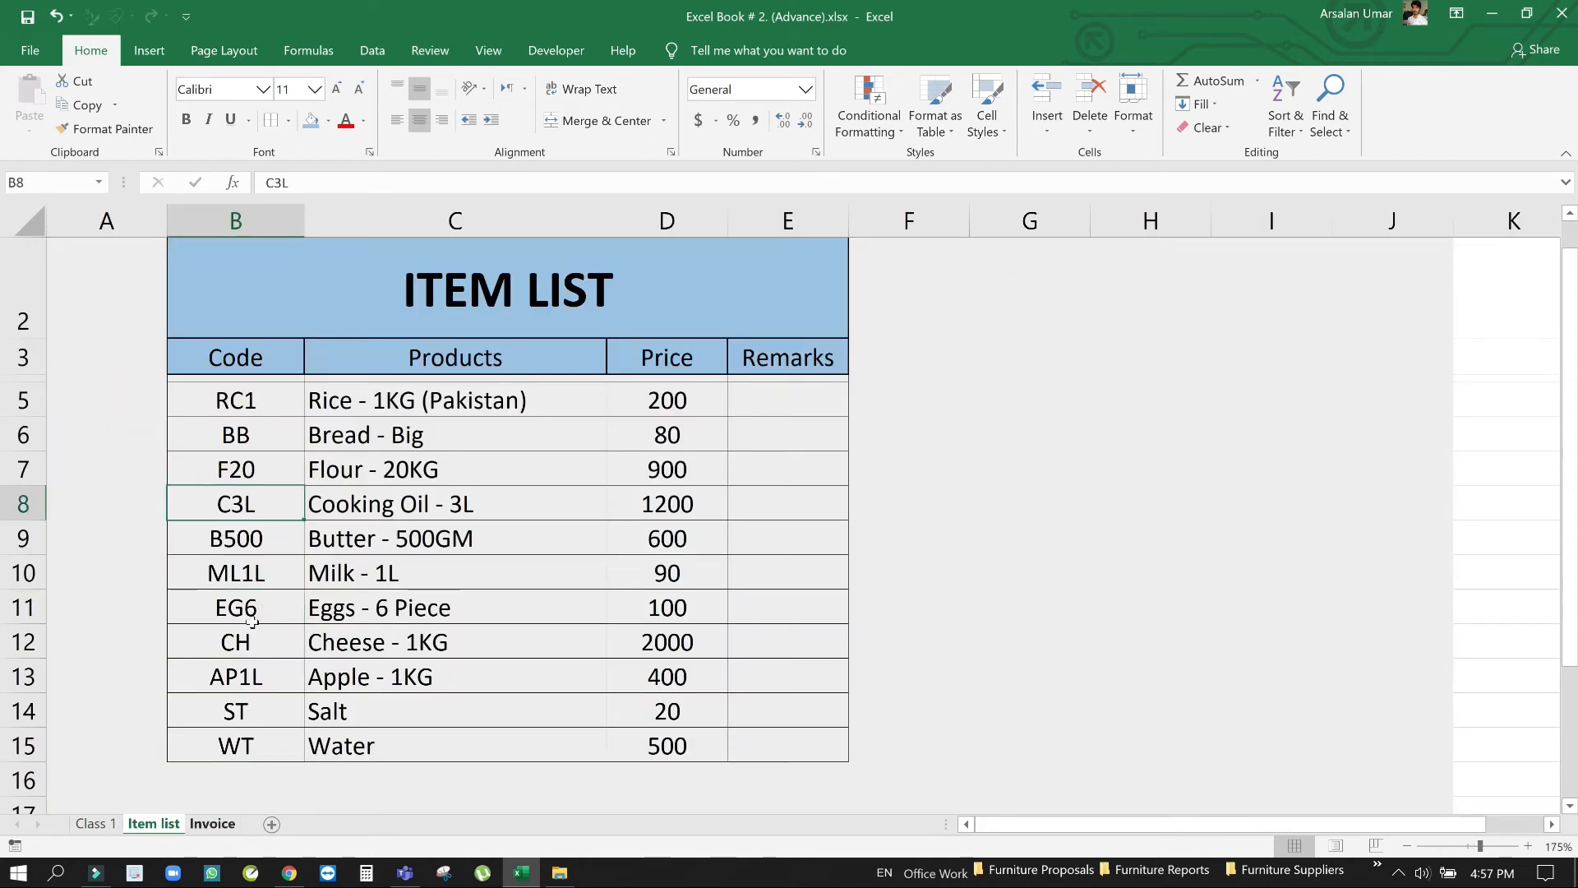
key(ctrl+Page_Down)
text(C3L)
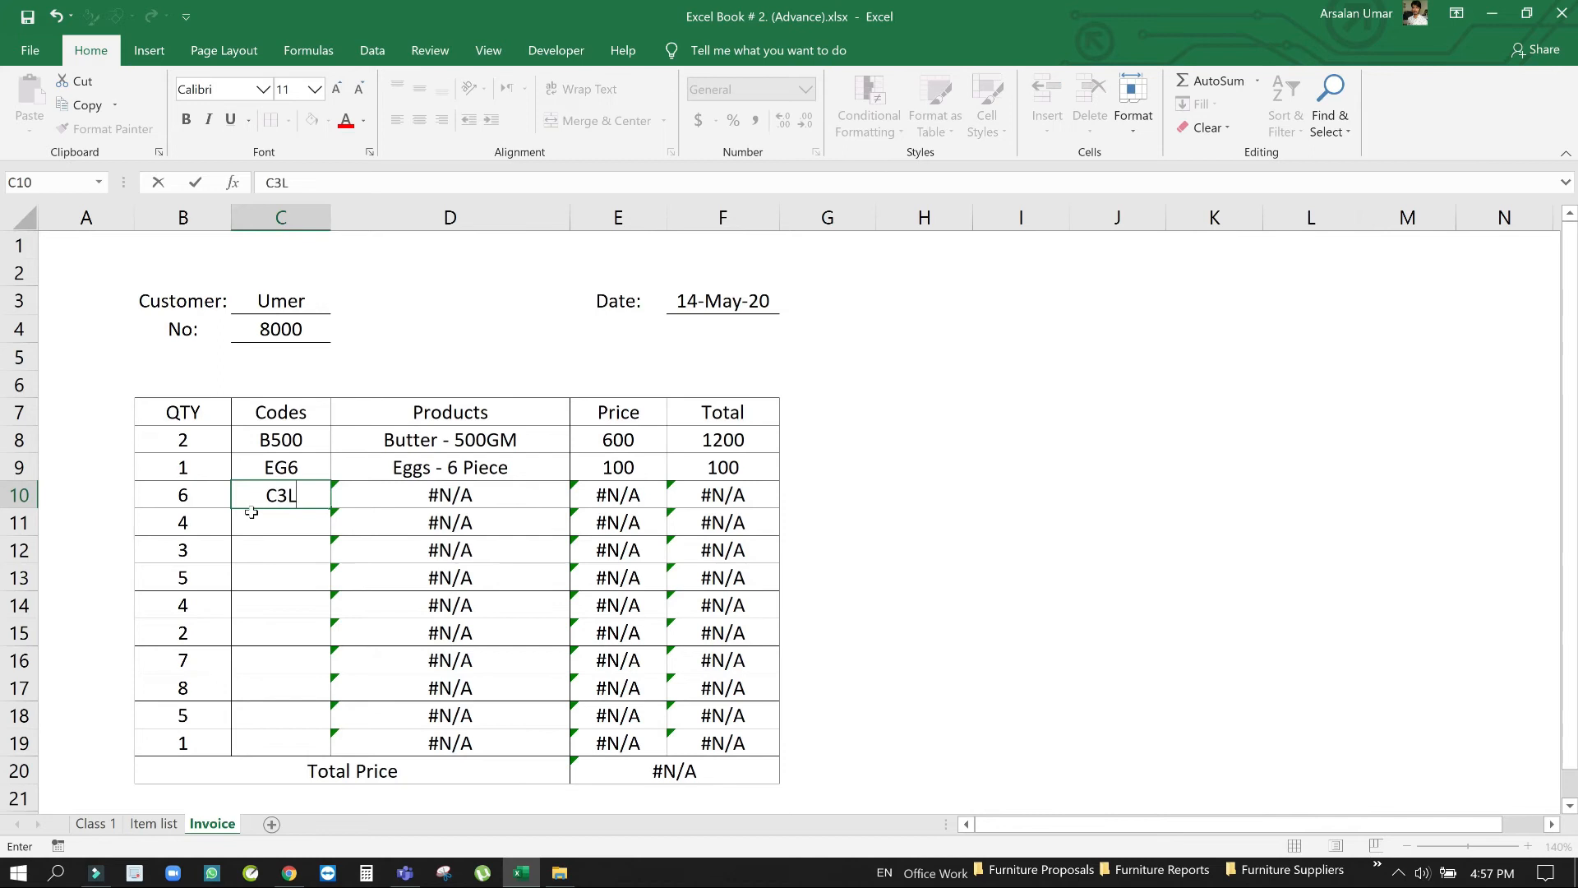
key(Return)
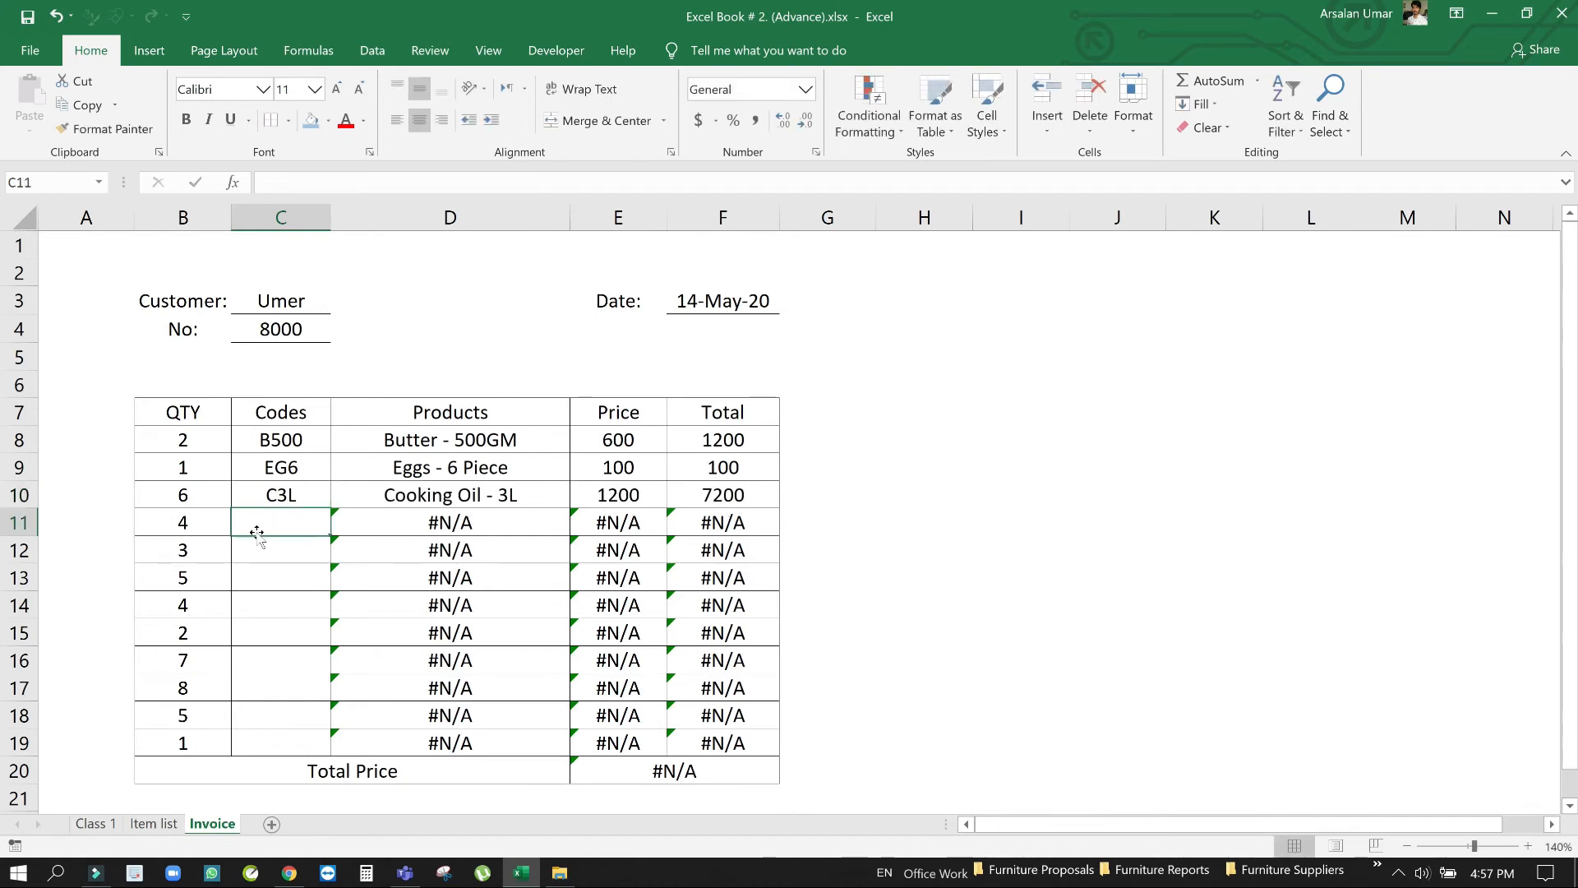
Consult the Item list sheet and enter the codes BB, RC1 and WT in Invoice cells C11, C12 and C13
click(152, 823)
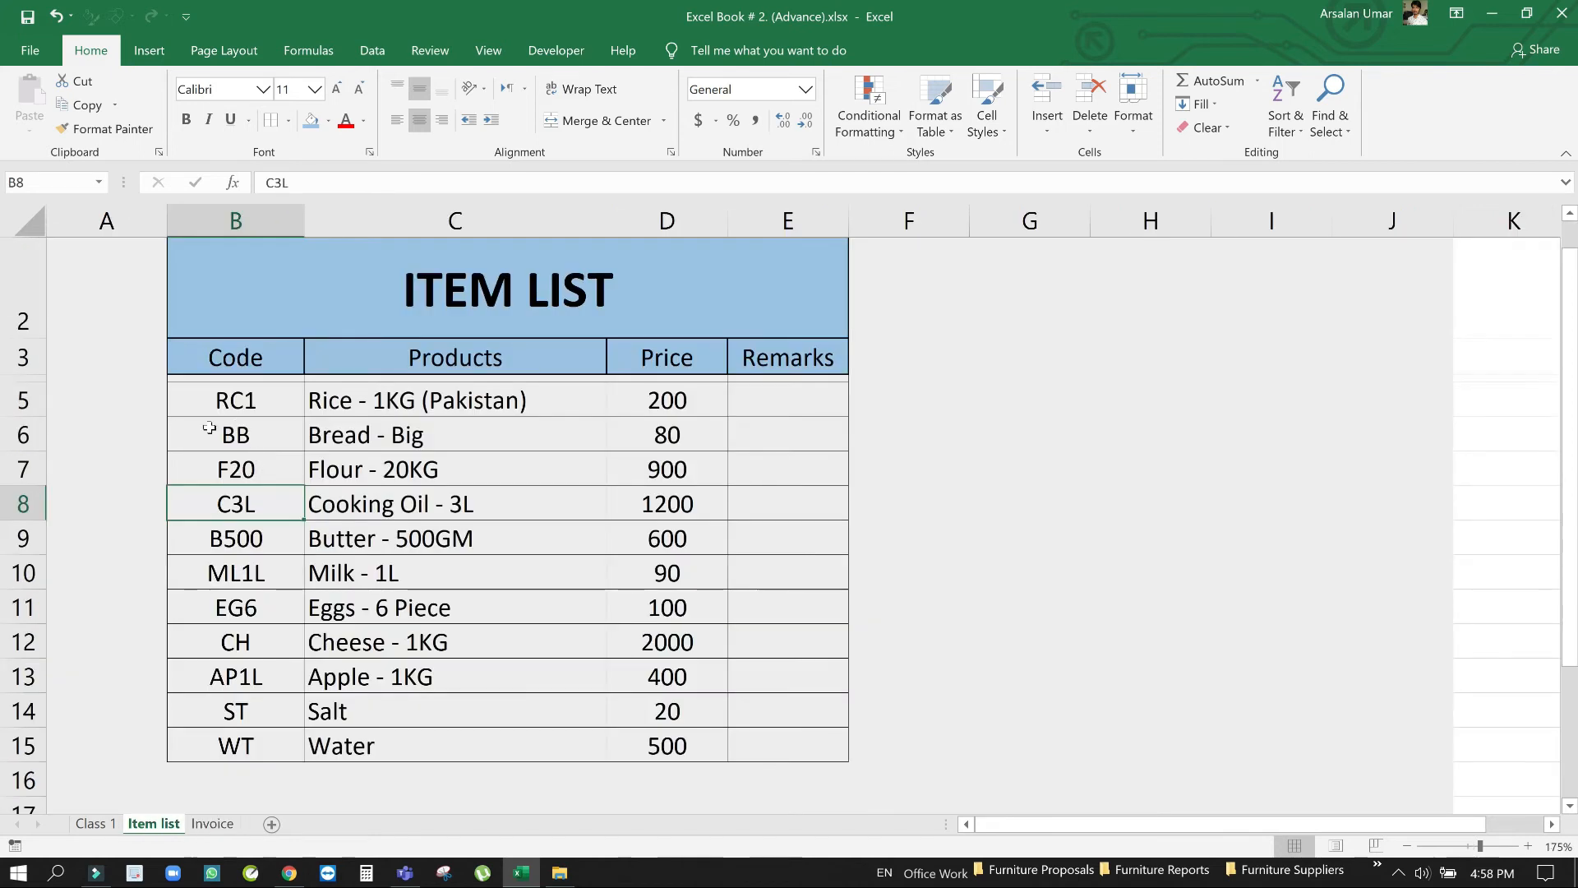
click(212, 822)
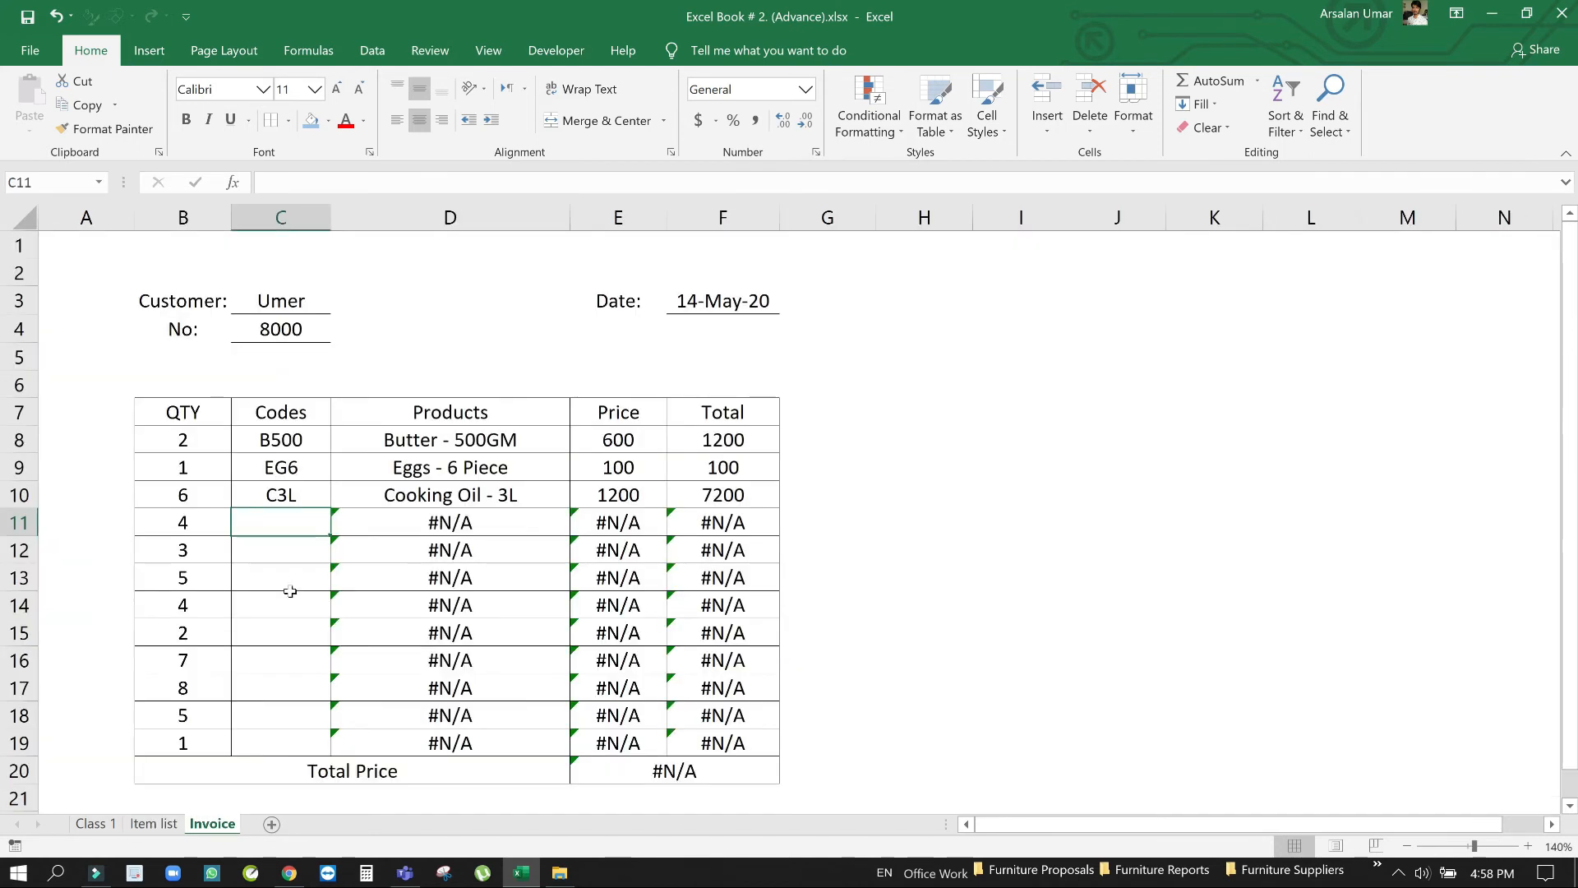
text(BB)
key(Return)
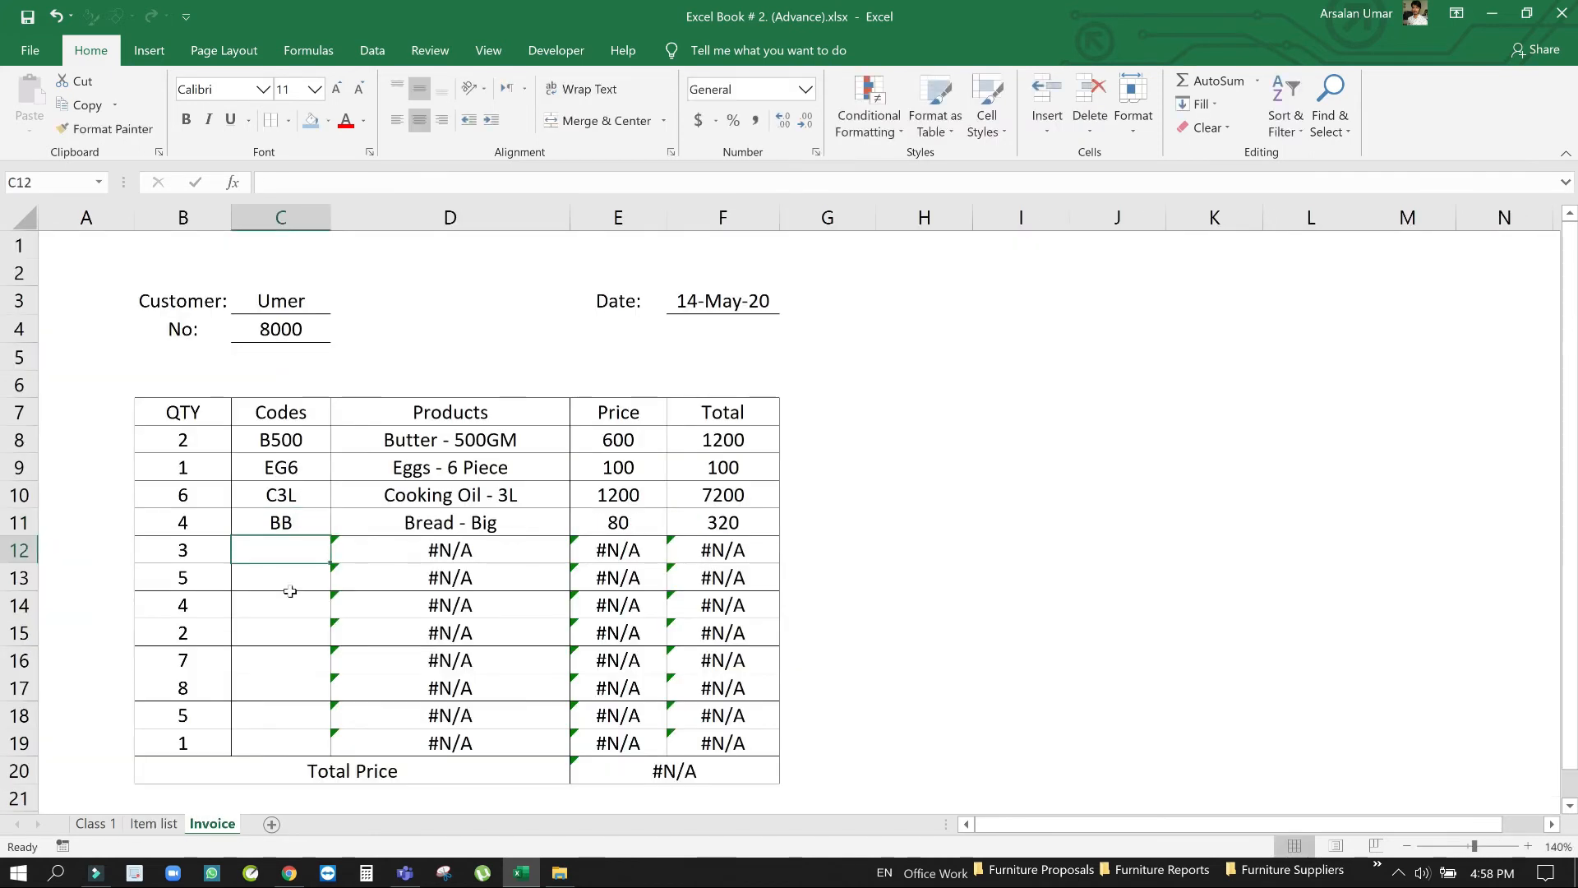
text(RC1)
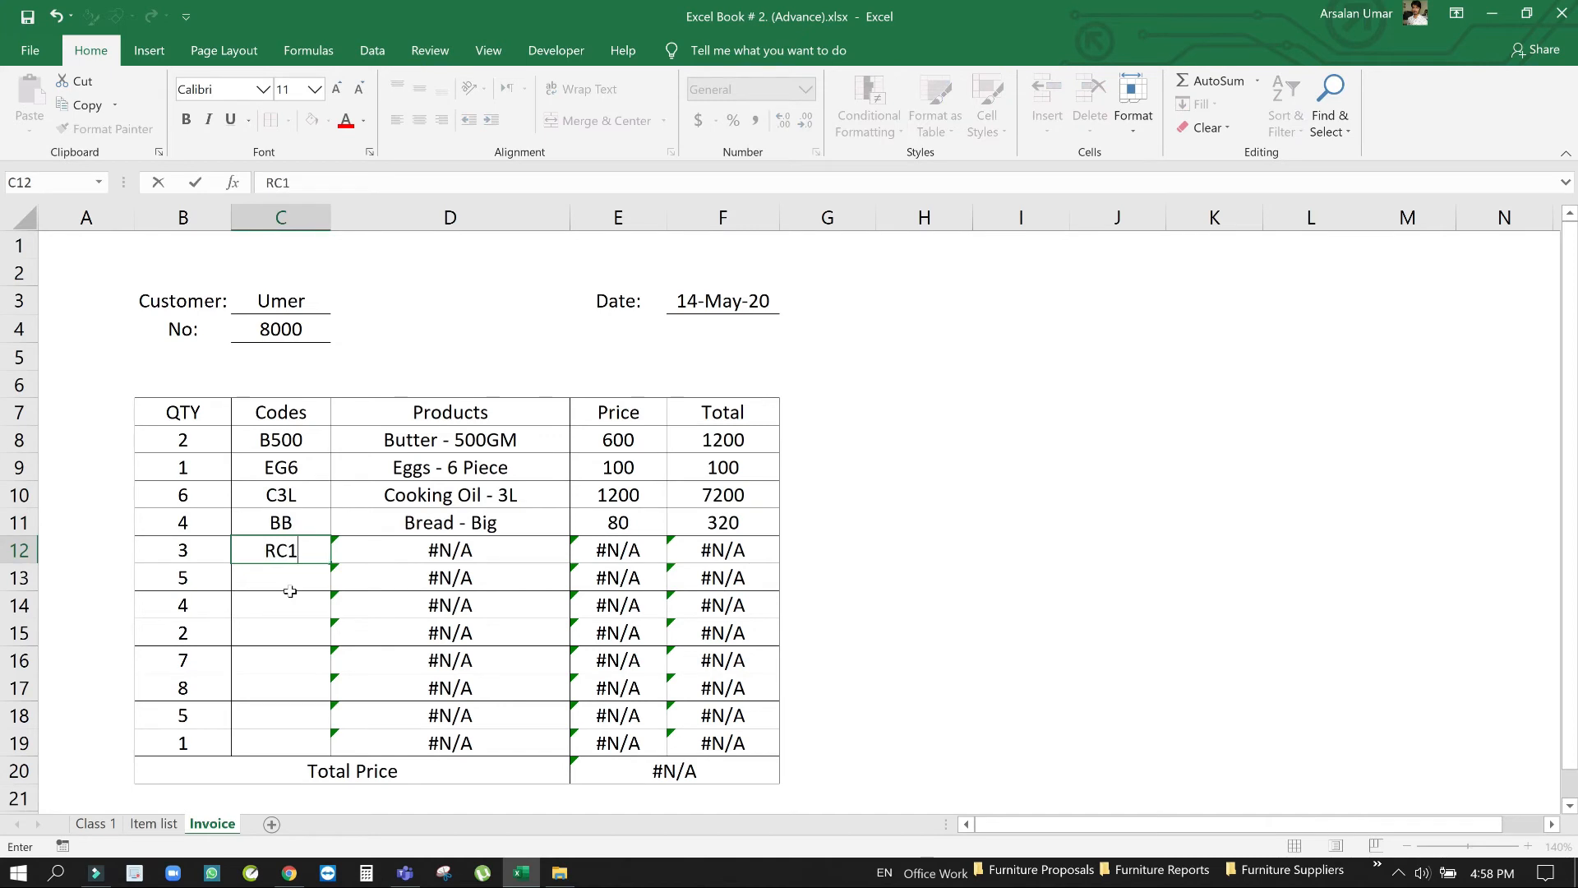
key(Return)
text(WT)
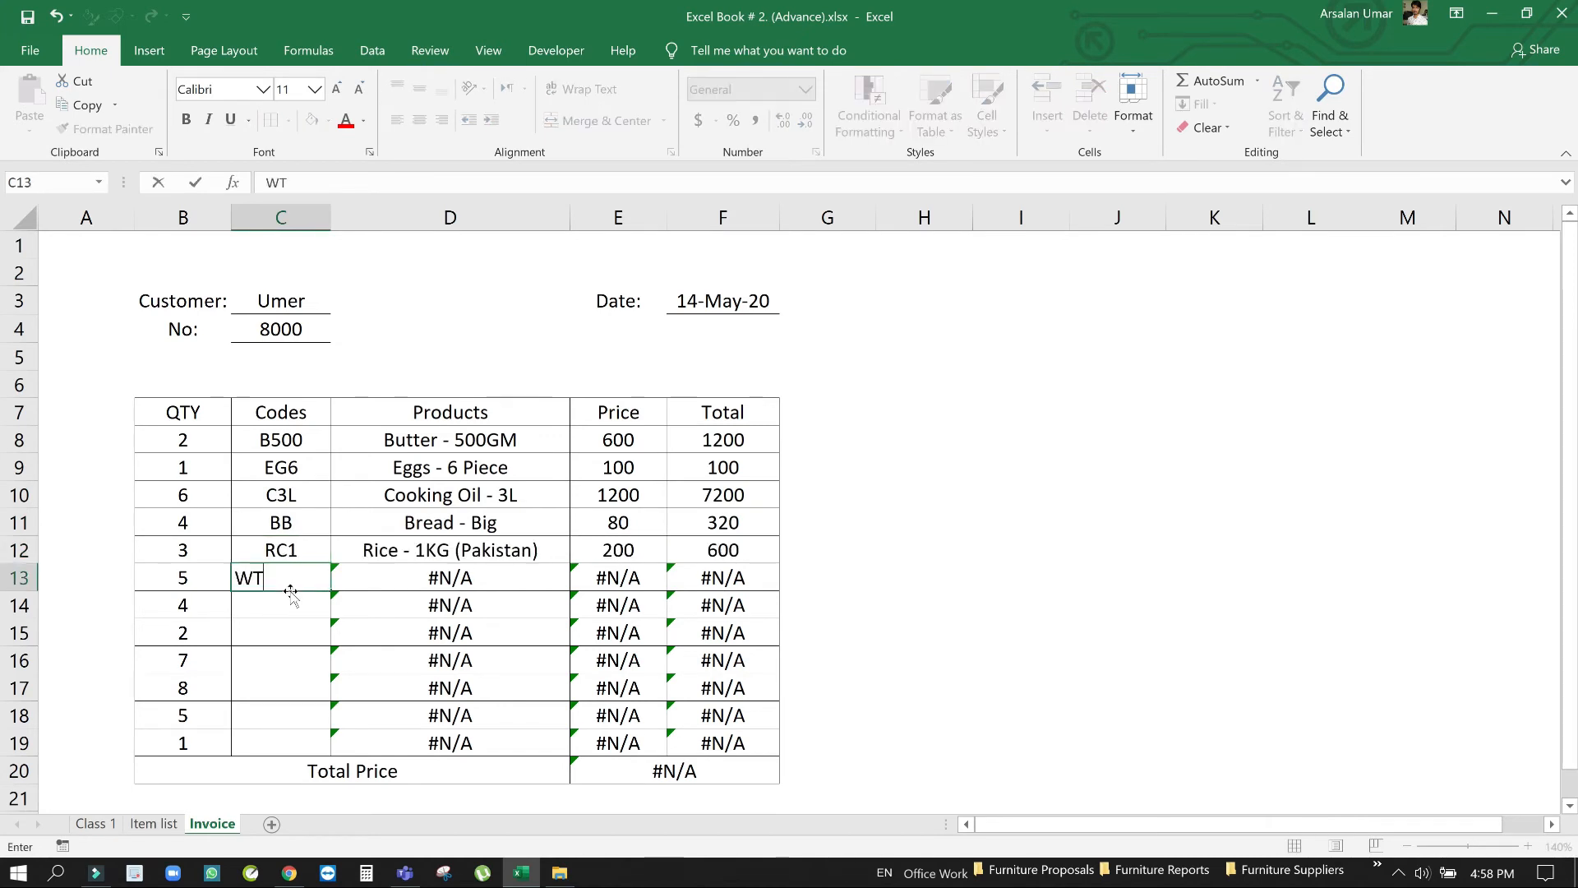
key(Return)
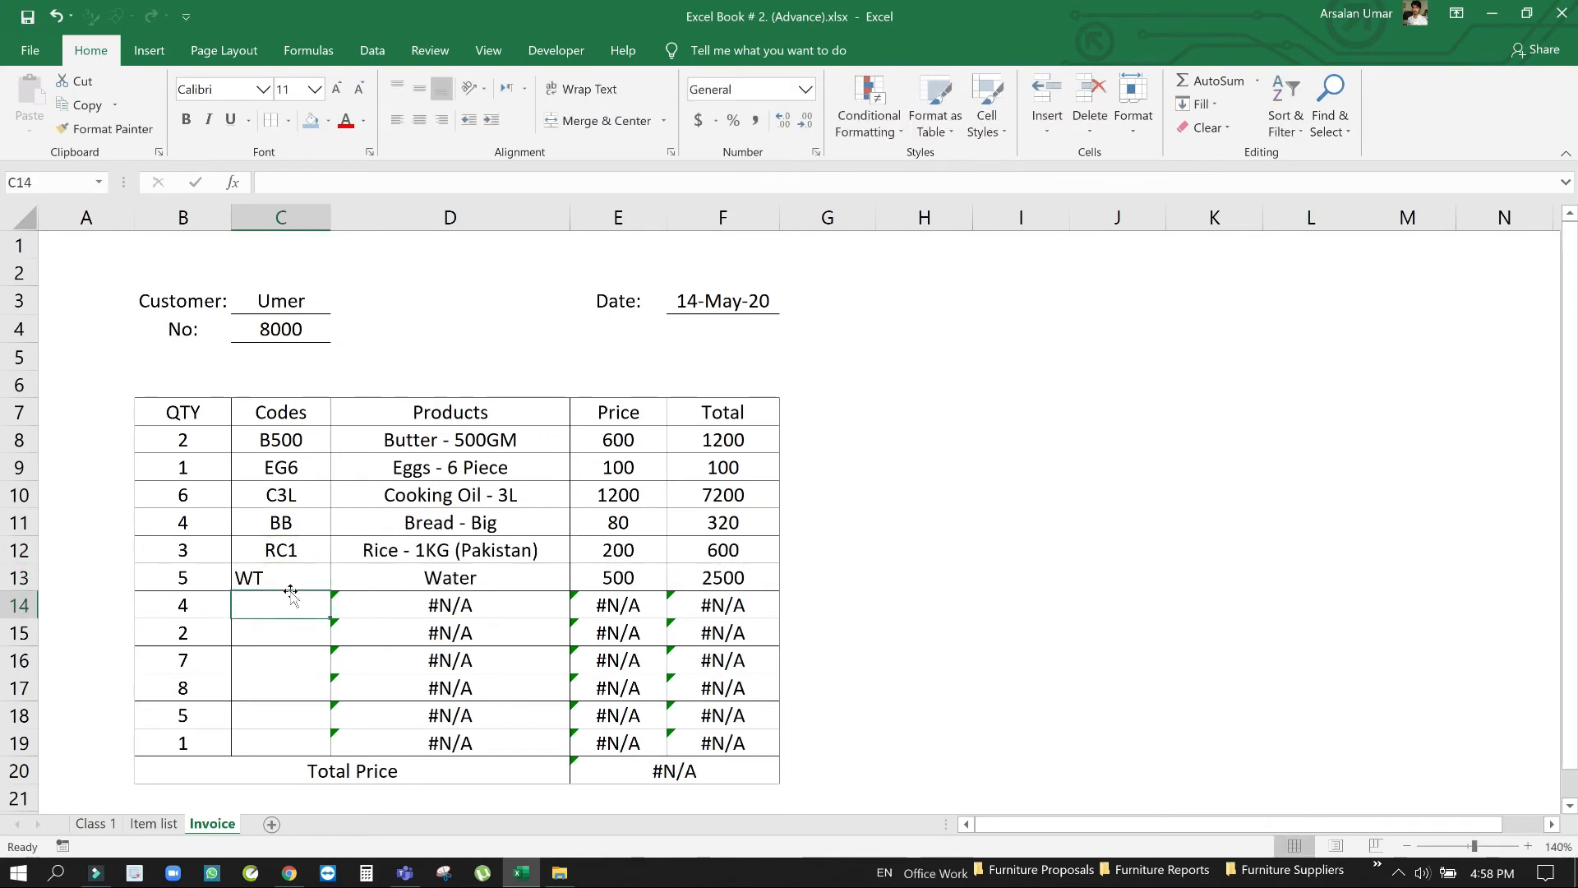
Centre the code cells C13:C19 both horizontally and vertically
drag(284, 581, 274, 738)
click(419, 120)
click(418, 88)
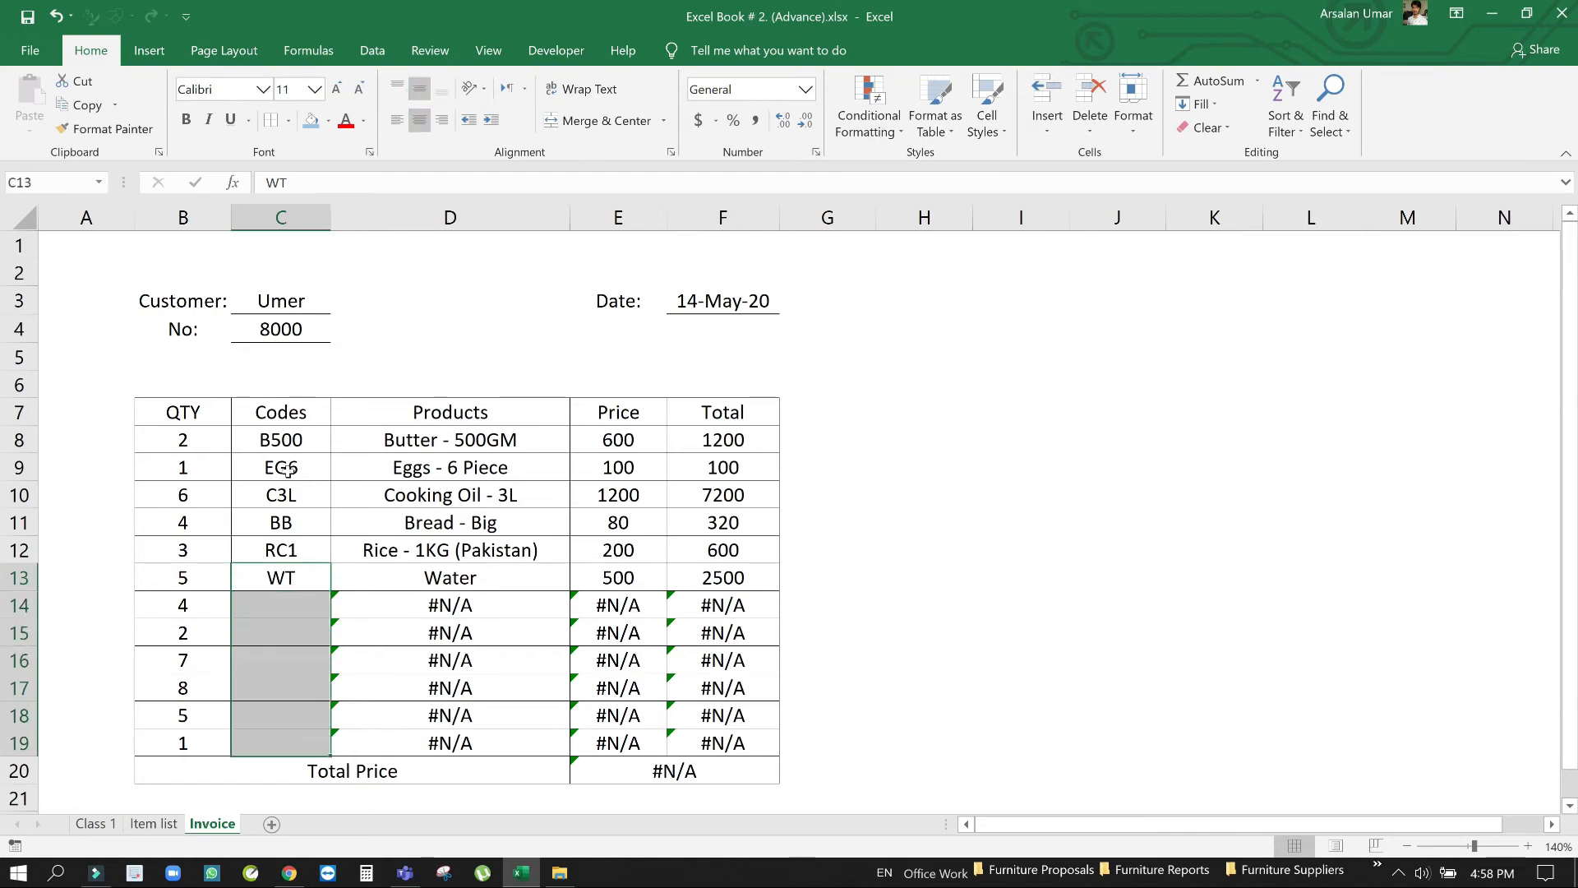
Look up the salt and cheese codes on the Item list sheet and enter ST in C14 and CH in C15 of the Invoice
click(281, 600)
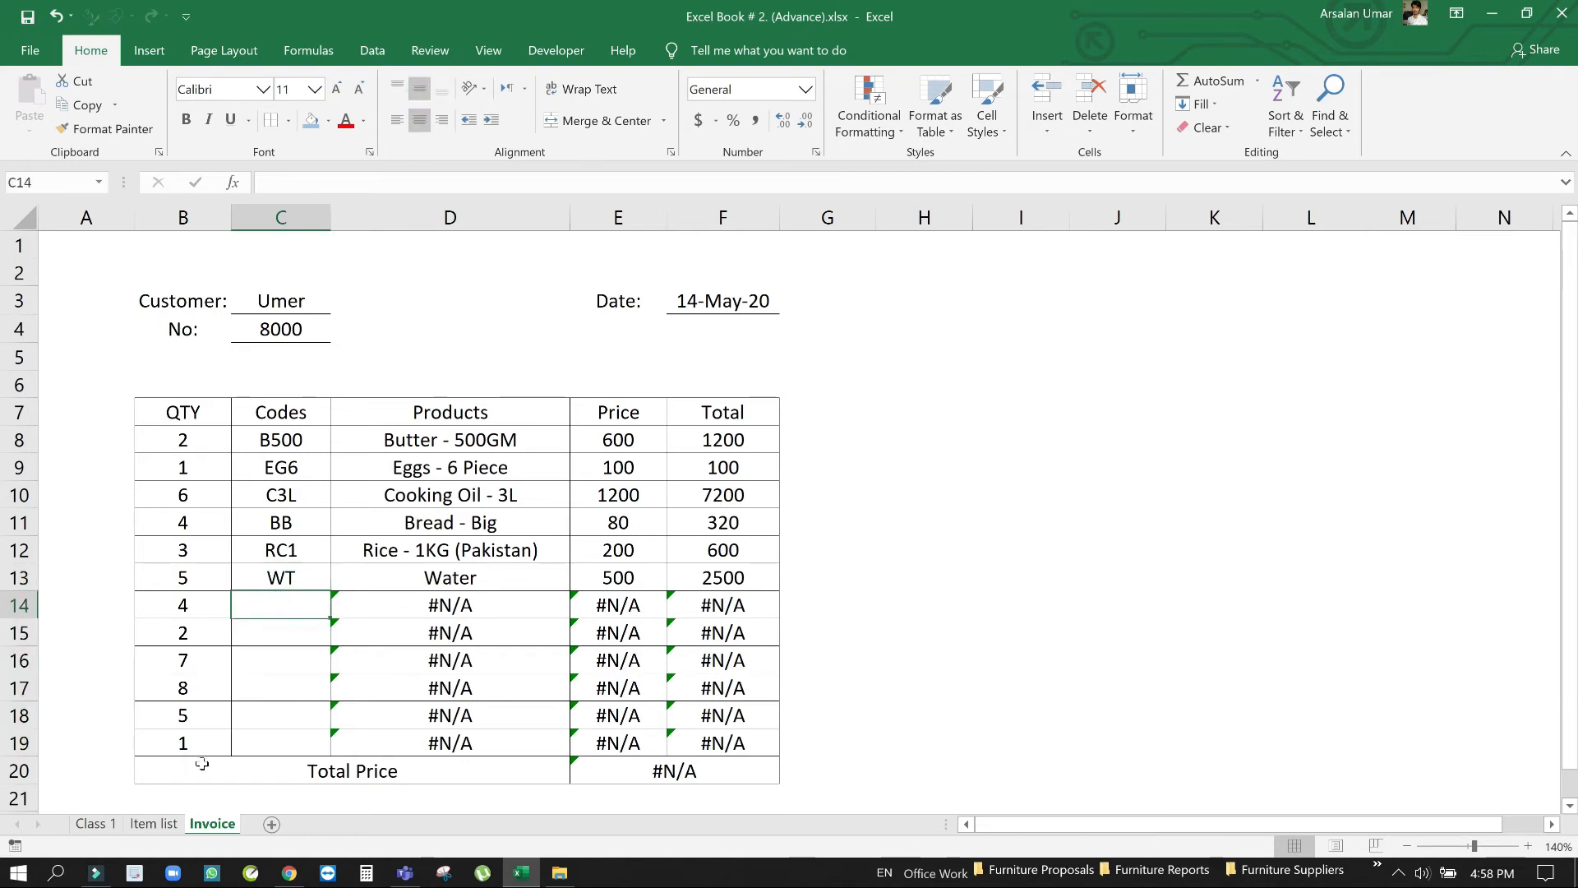
click(154, 825)
click(351, 631)
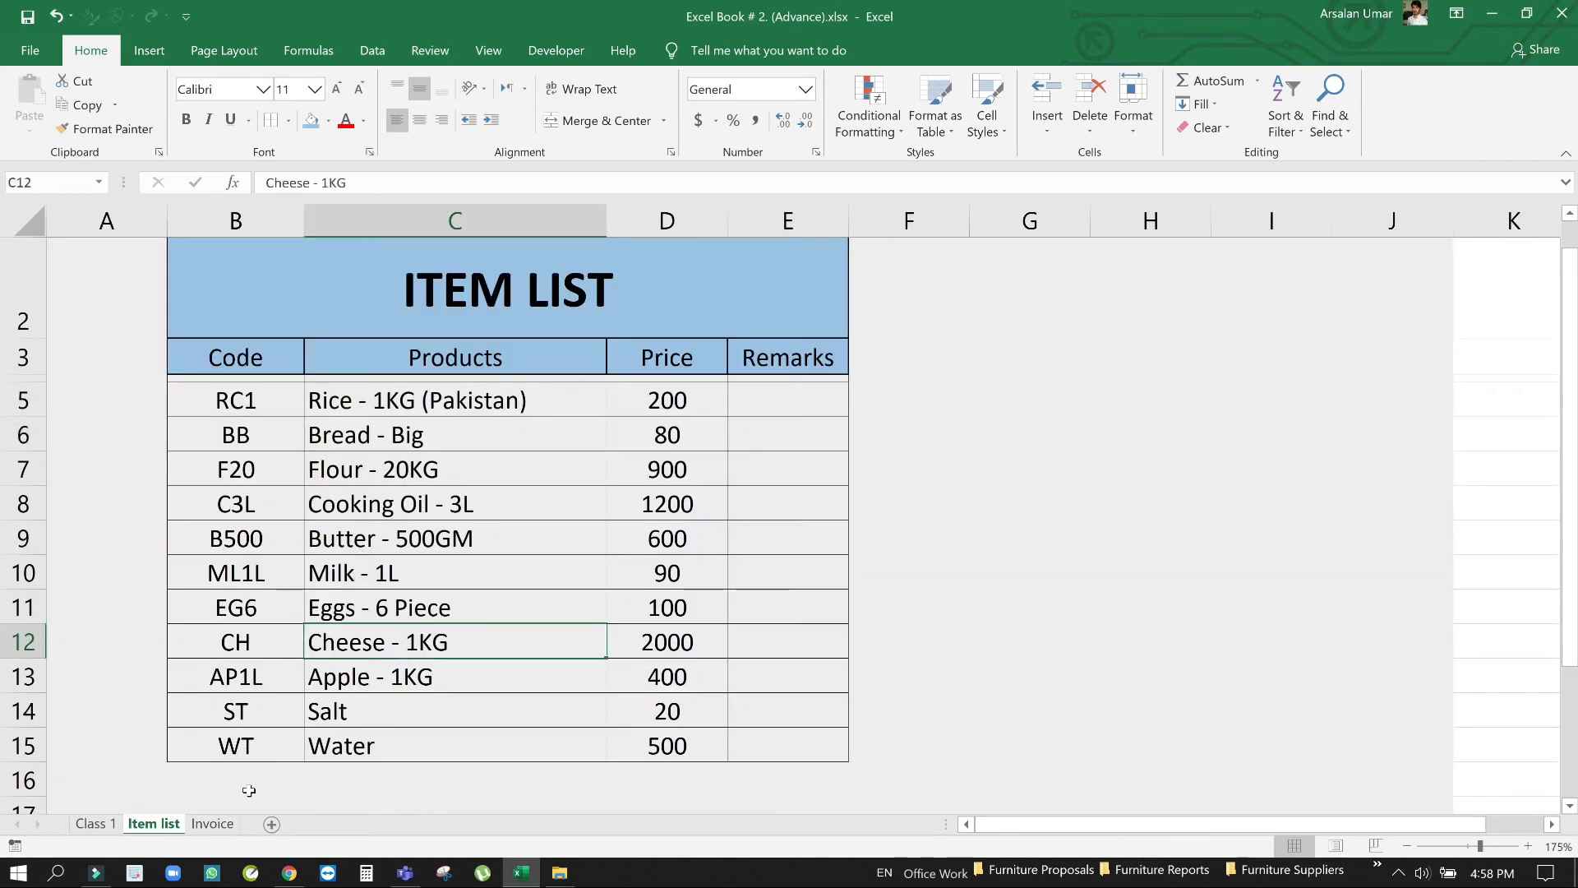
click(212, 823)
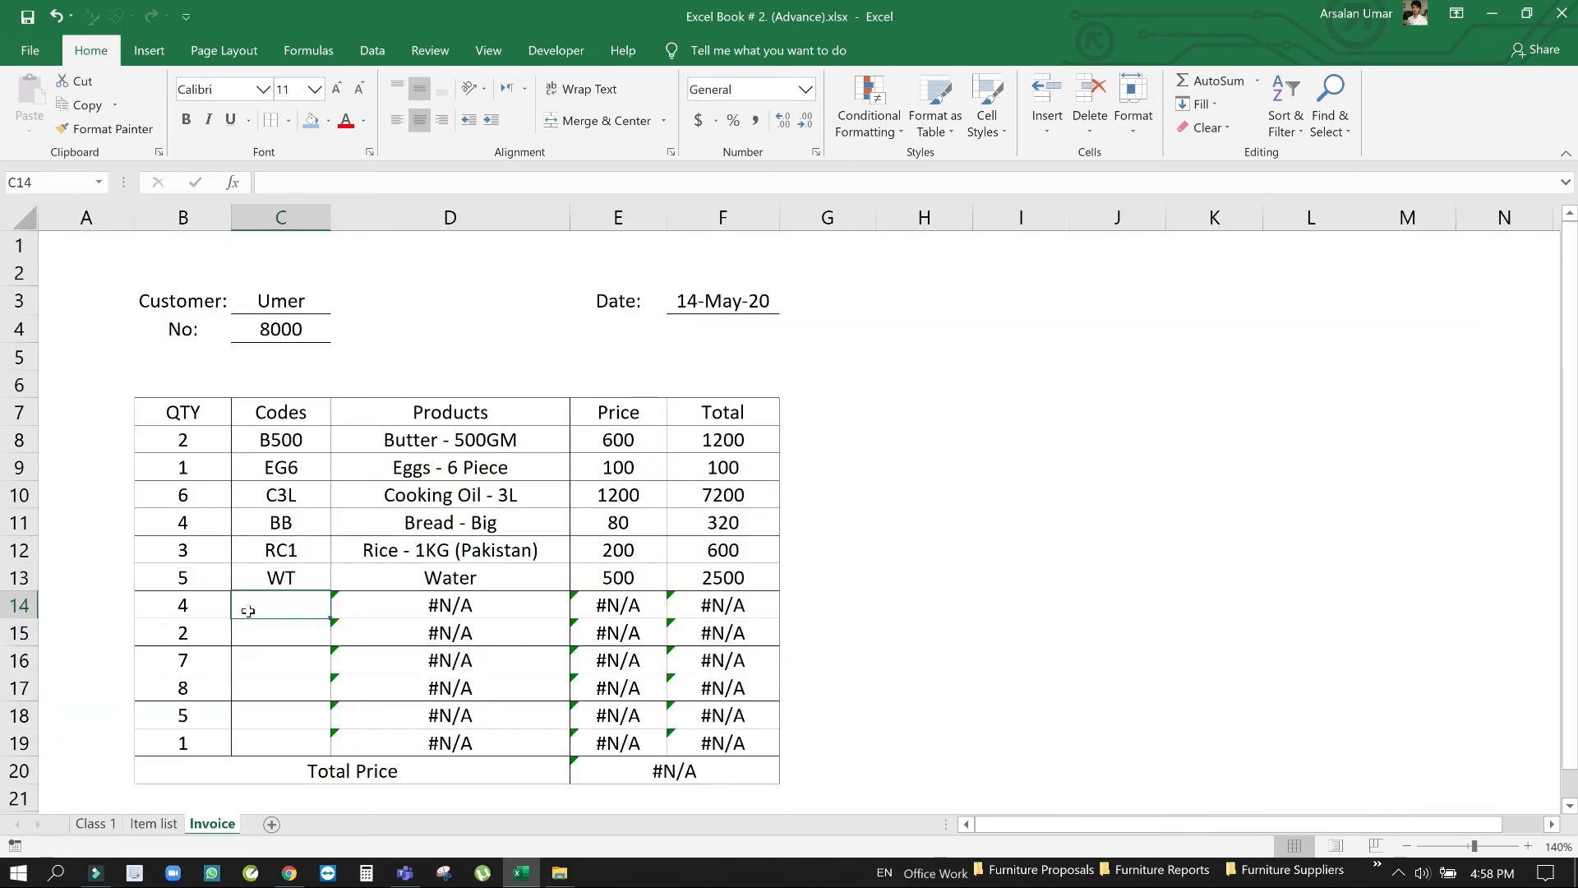
text(ST)
key(Return)
text(CH)
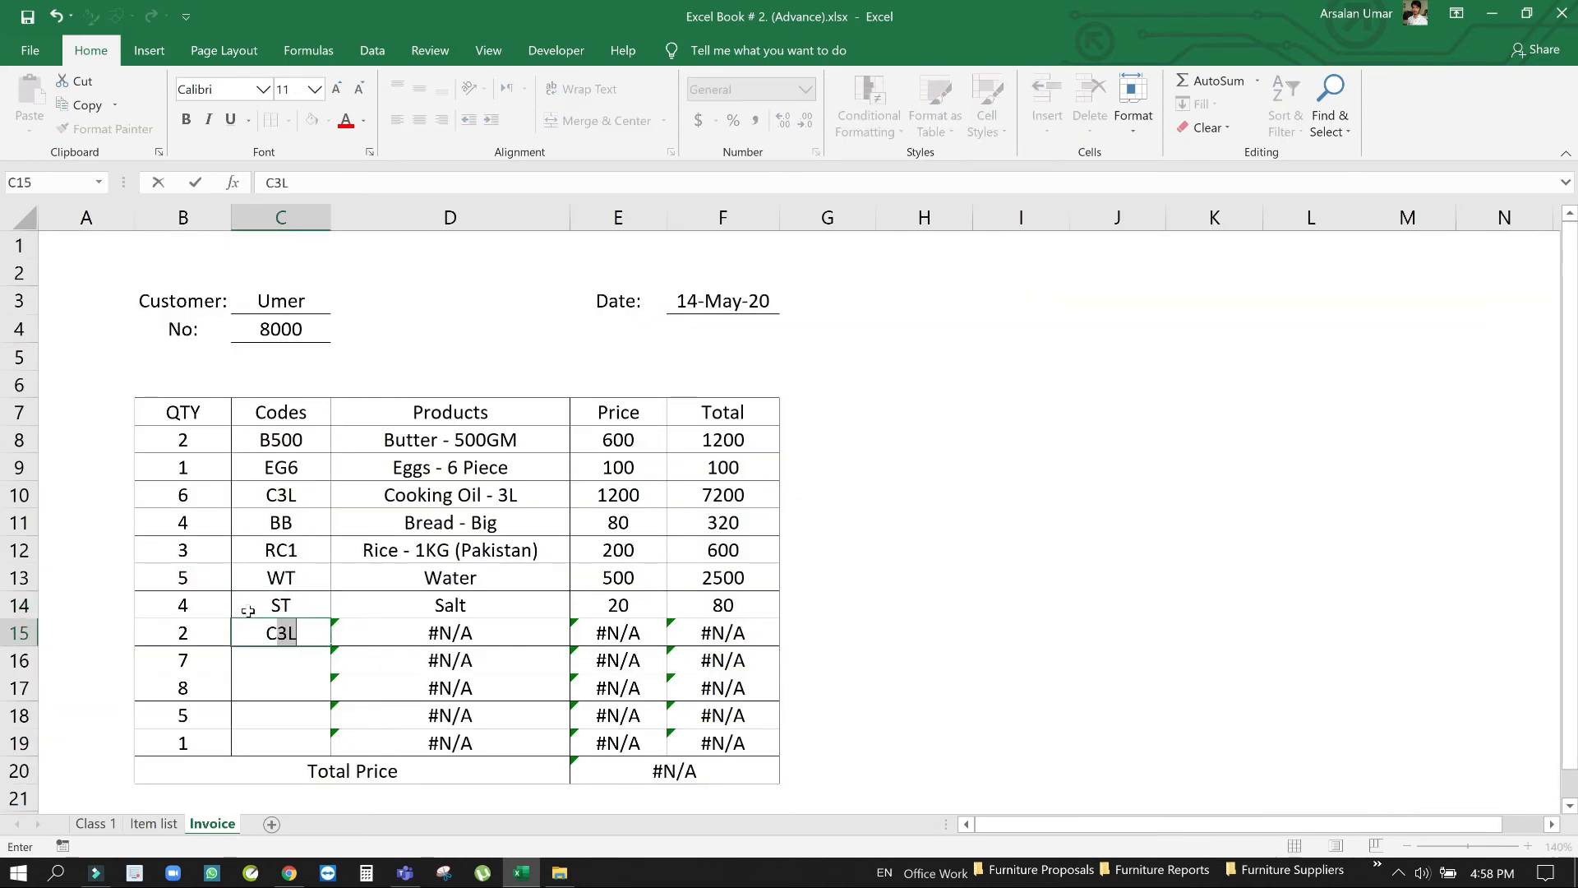
key(Return)
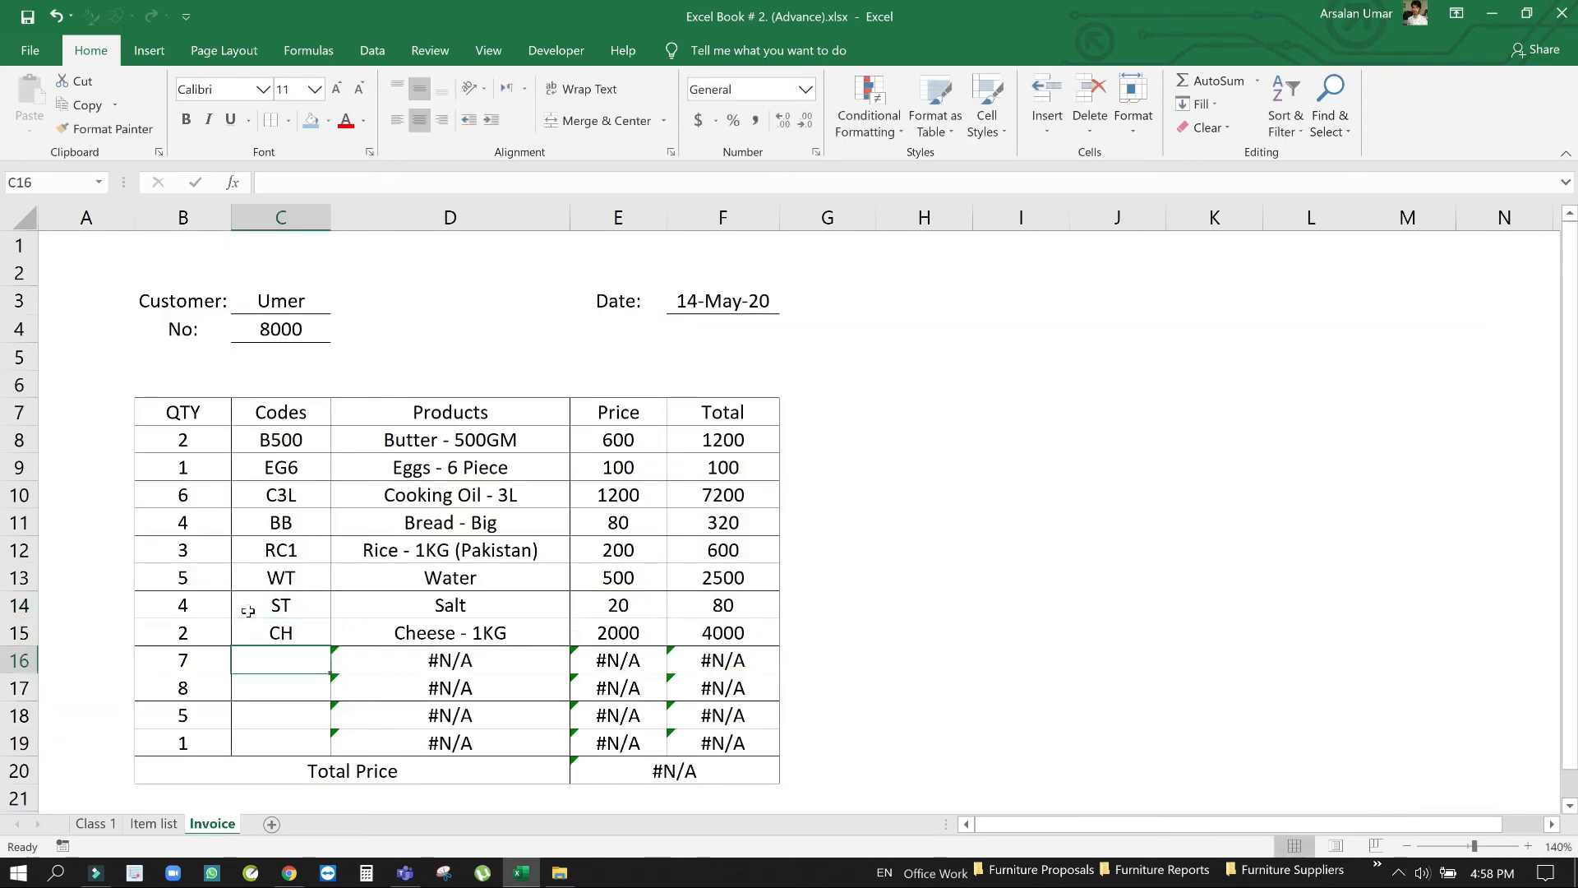
Look up the flour's code on the Item list sheet and enter F20 in Invoice cell C16
click(153, 823)
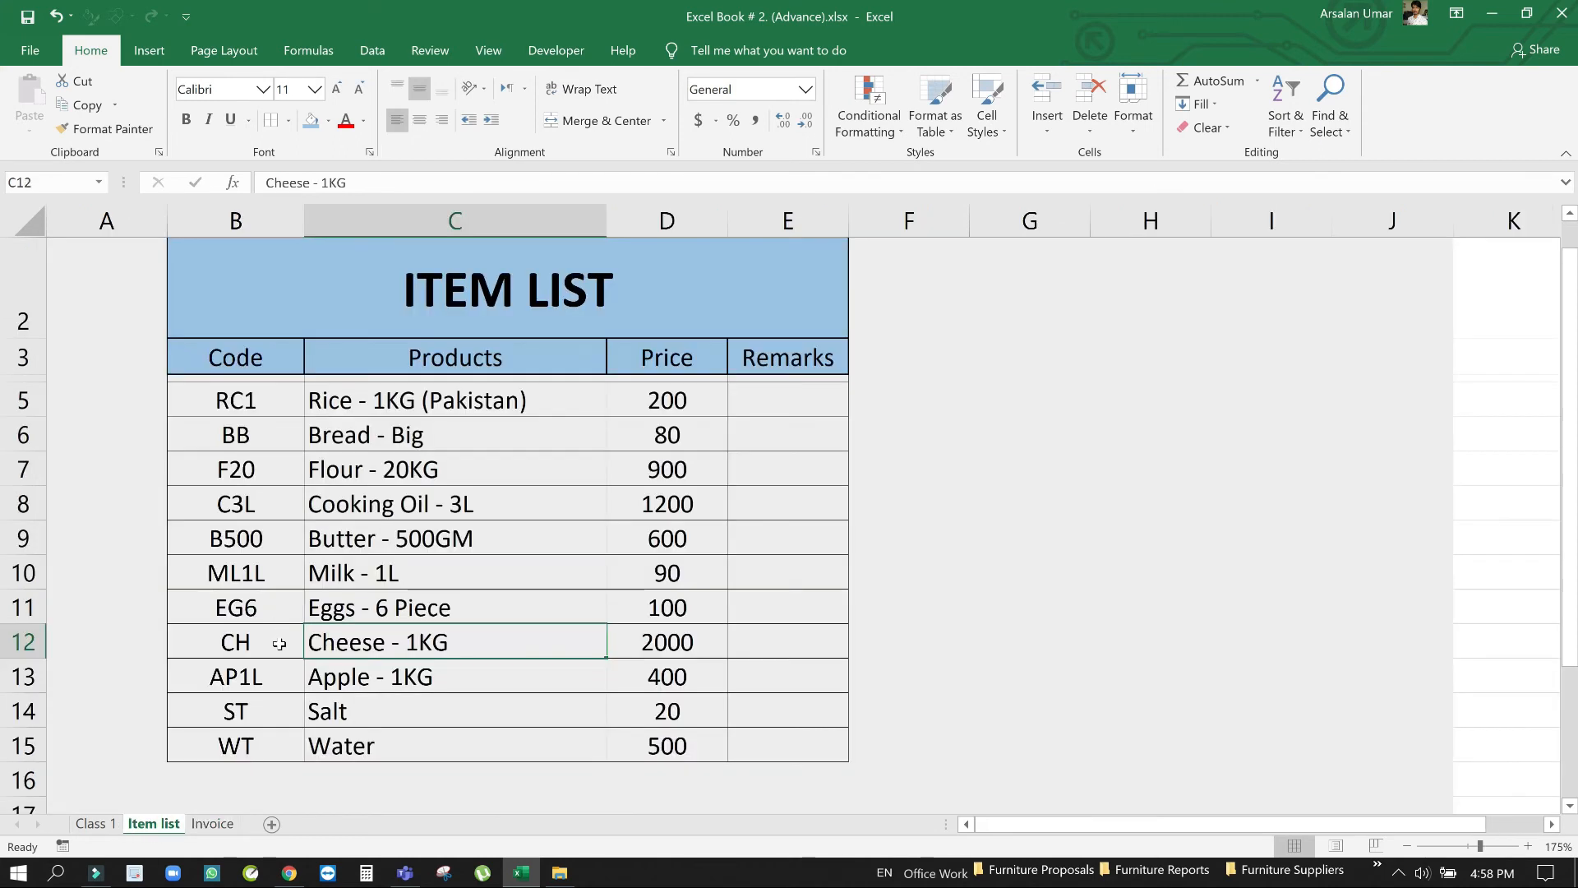
click(262, 611)
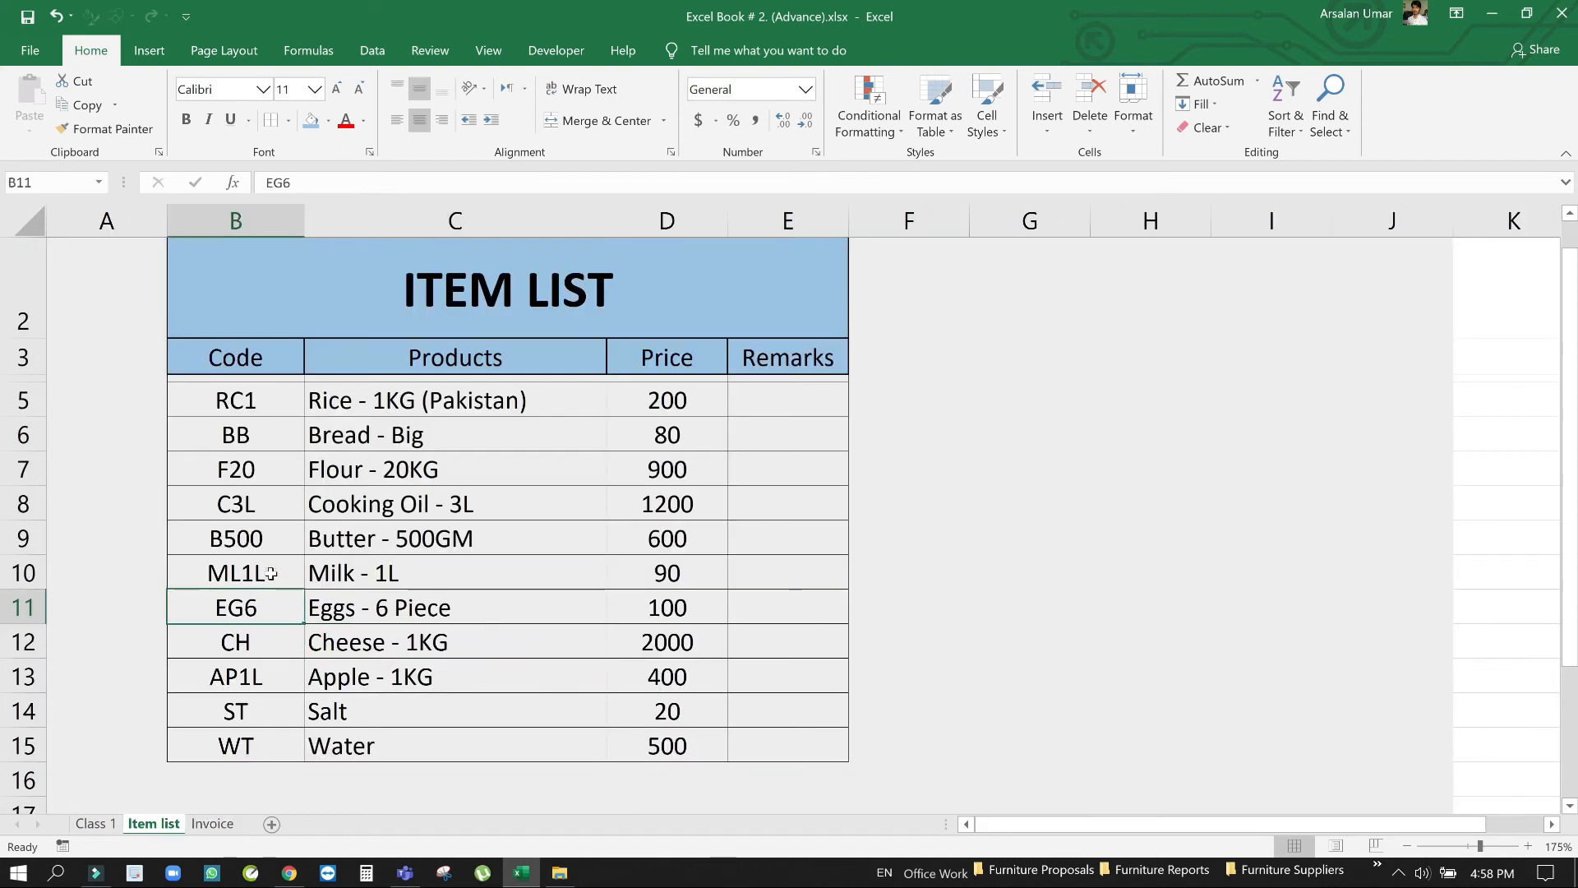
click(261, 479)
click(212, 823)
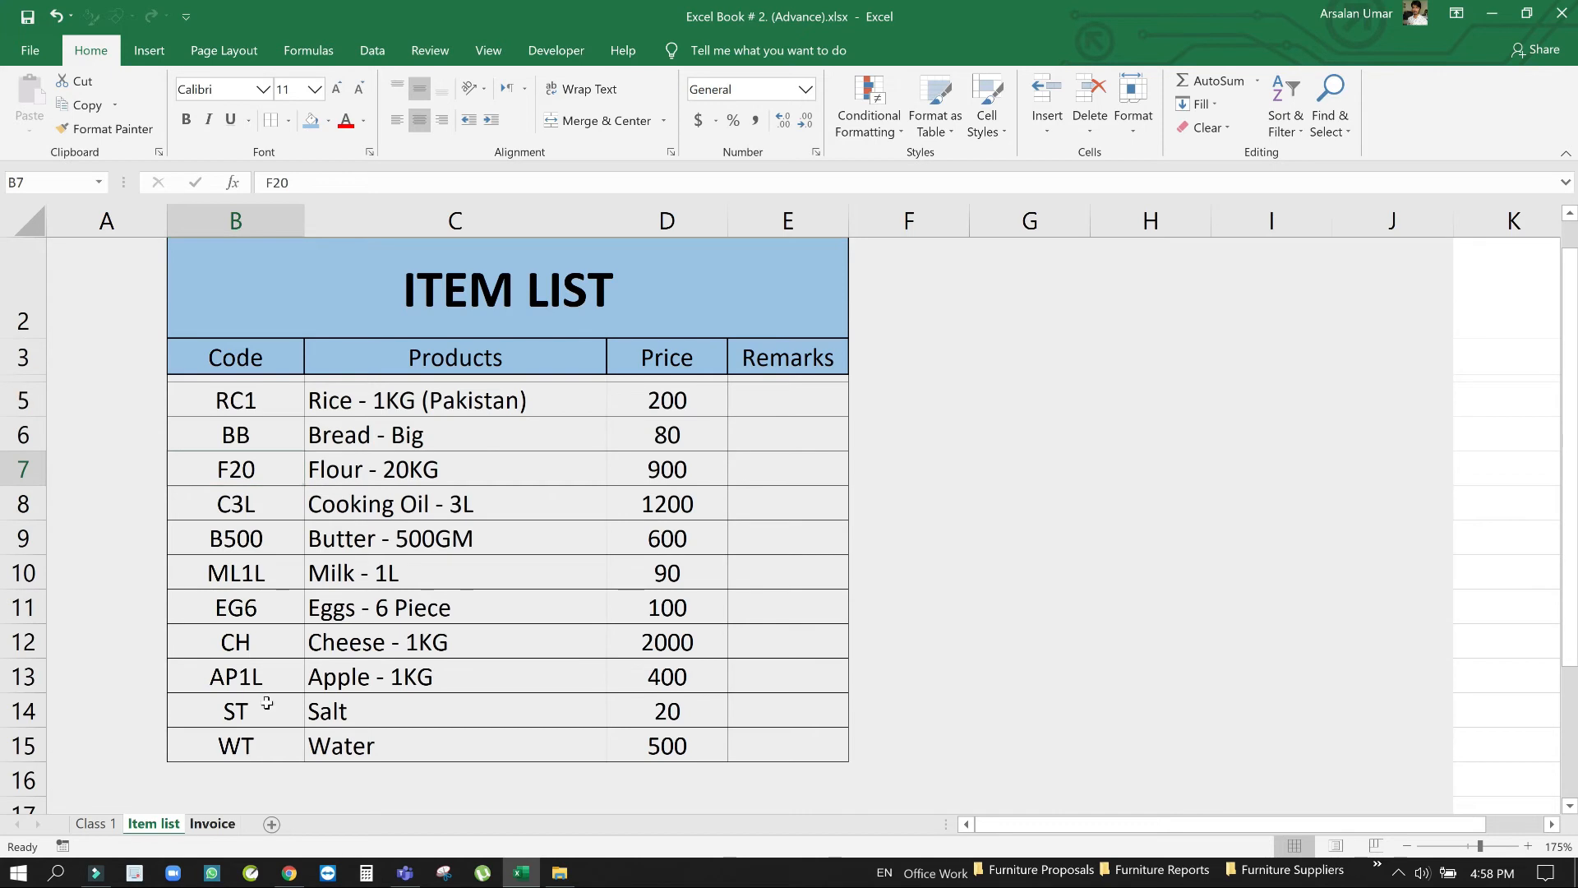
text(F20)
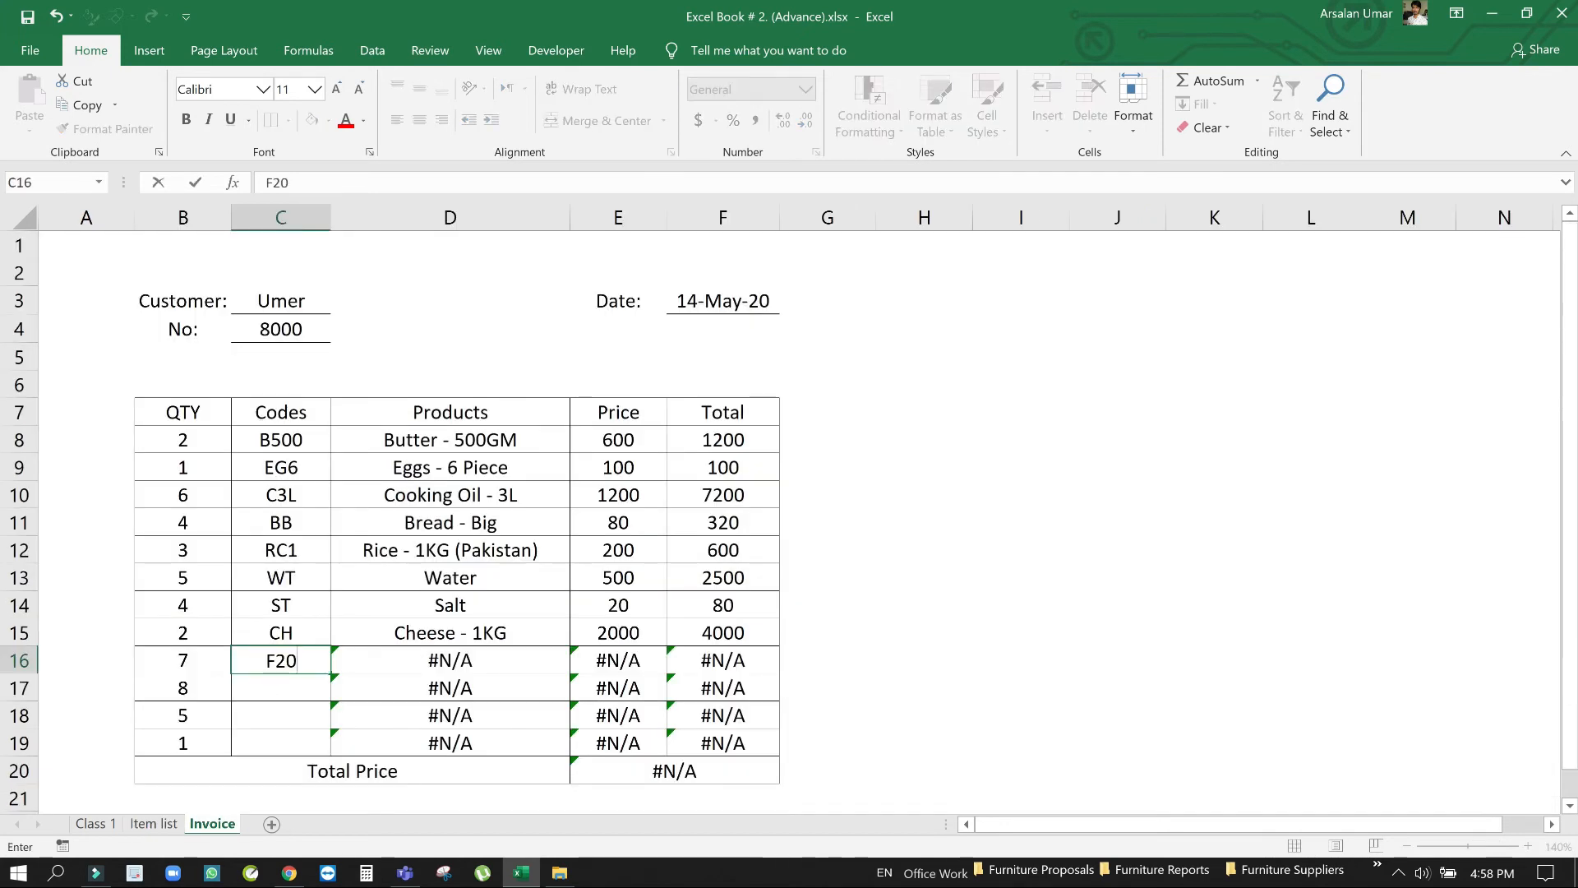
key(Return)
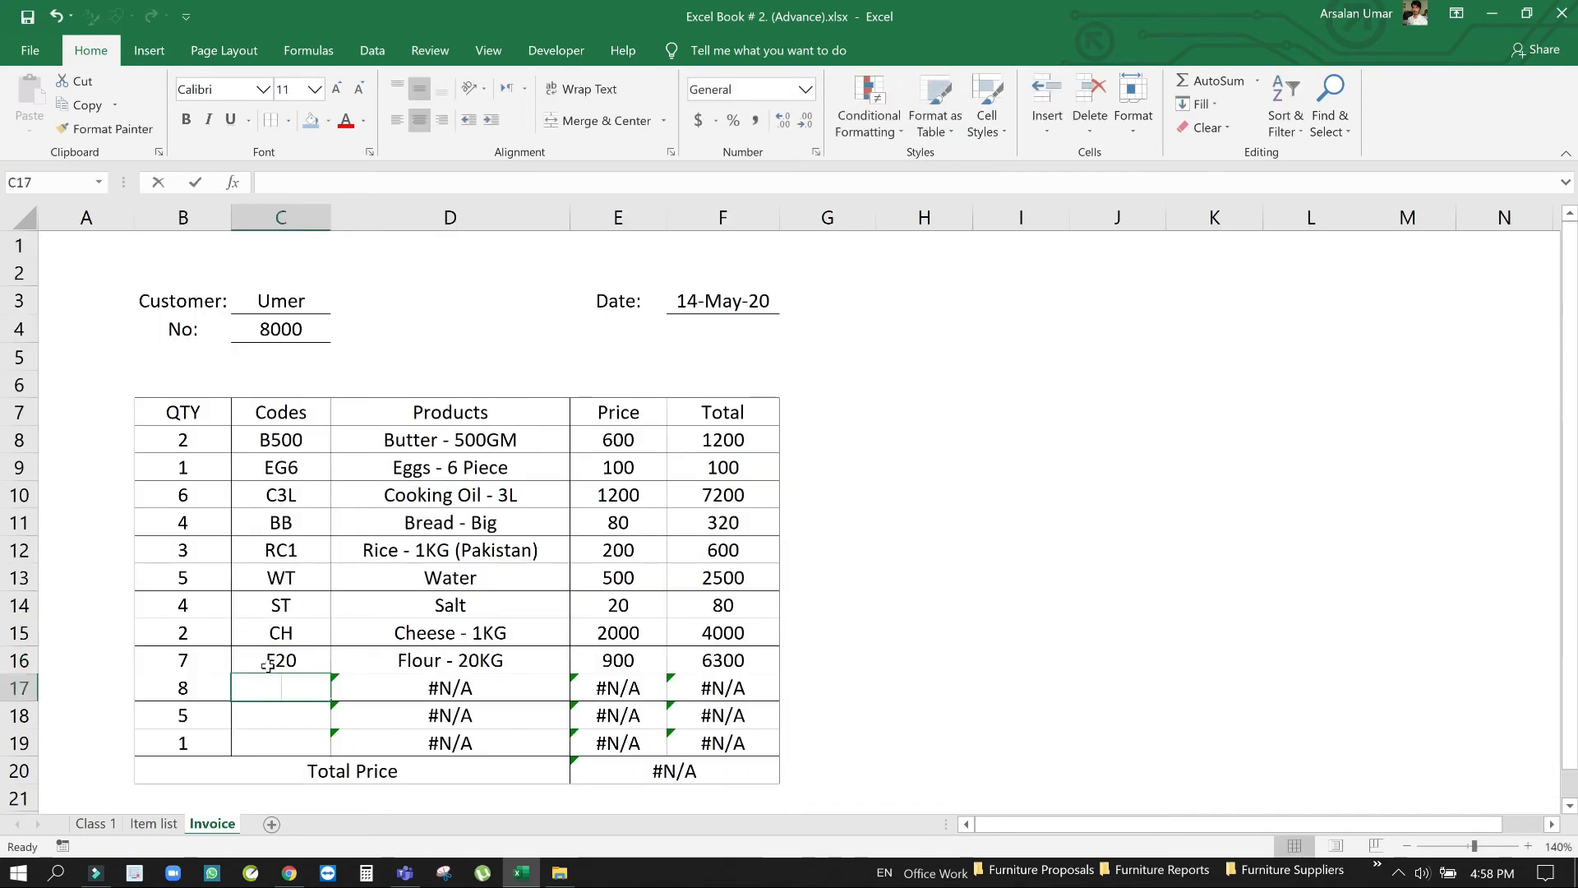
Consult the Item list sheet for the apple's code and enter APL1 in Invoice cell C17
text(BR)
key(Escape)
click(142, 826)
click(241, 403)
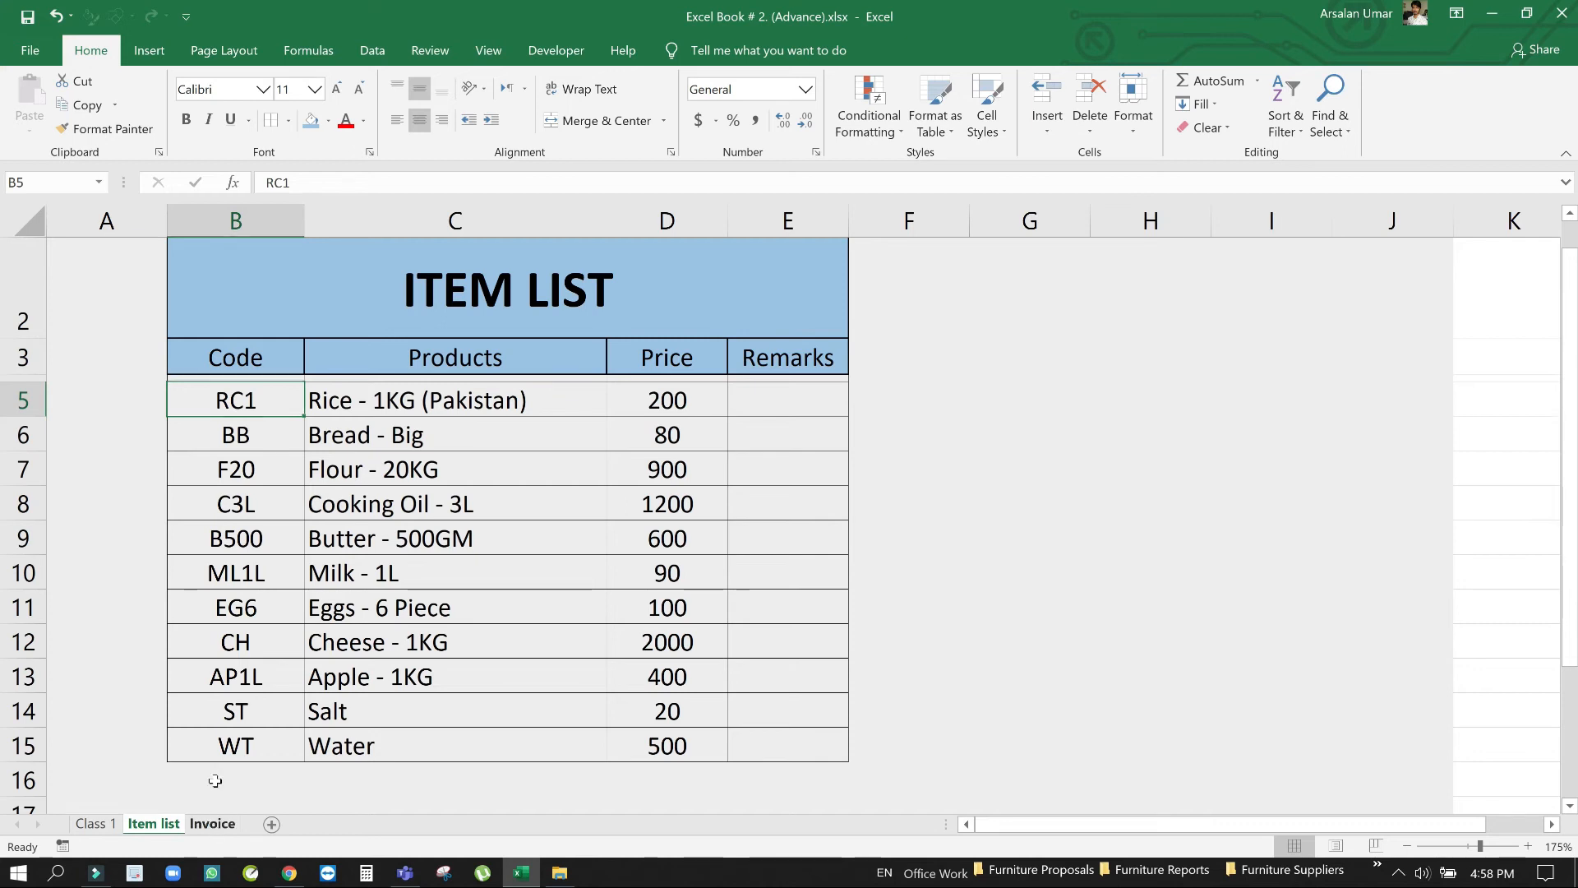
click(212, 823)
click(254, 682)
text(APL)
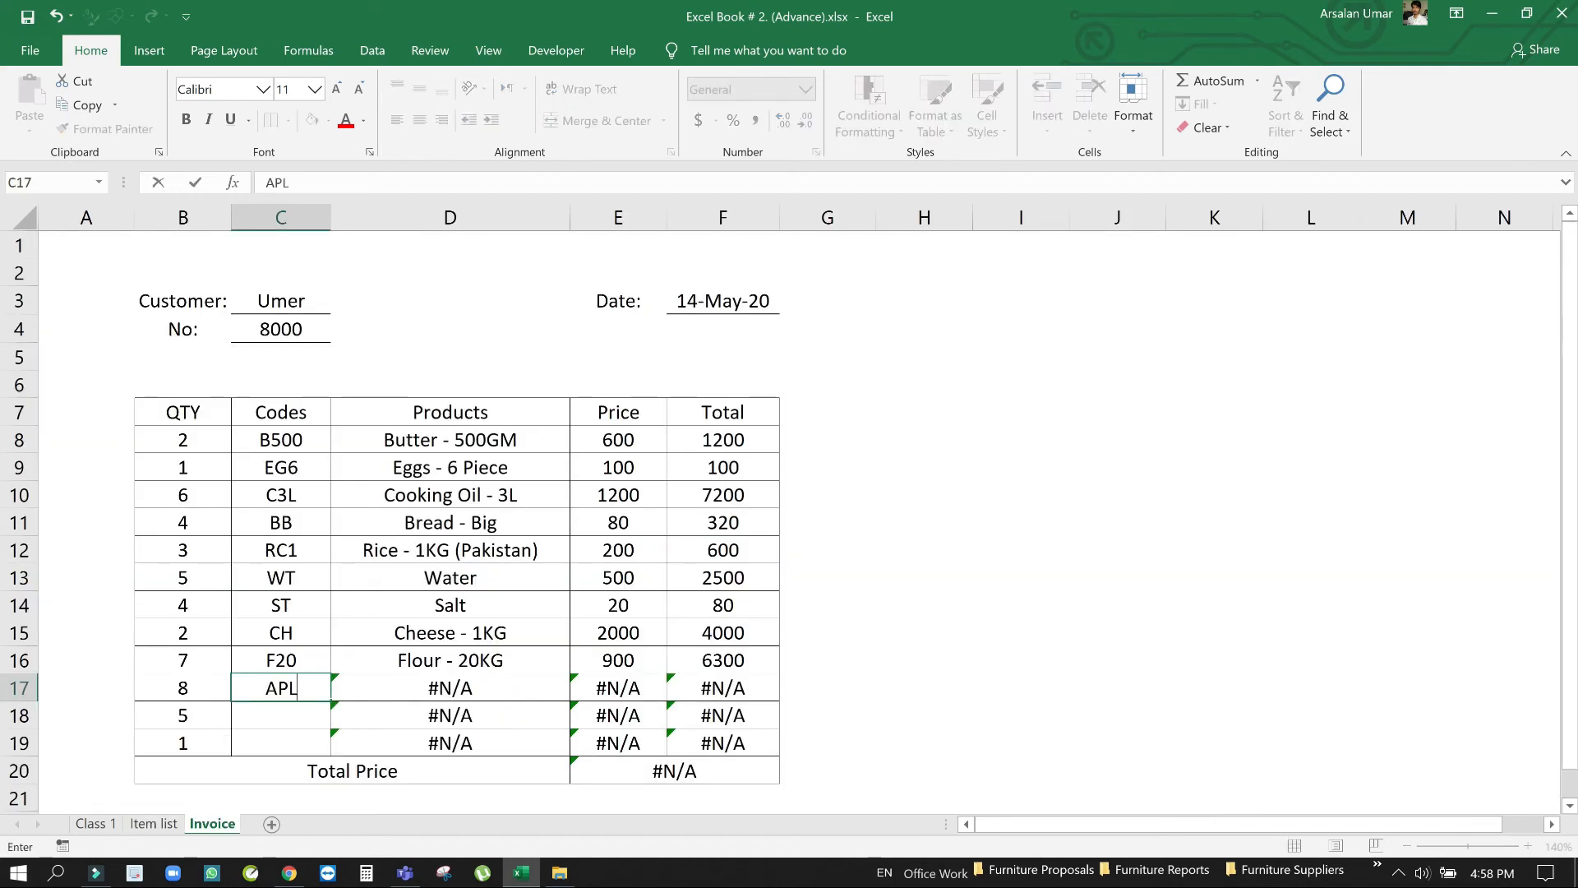
text(1)
key(Return)
Recheck the apple's code on the Item list sheet and correct Invoice cell C17 to AP1L
click(254, 679)
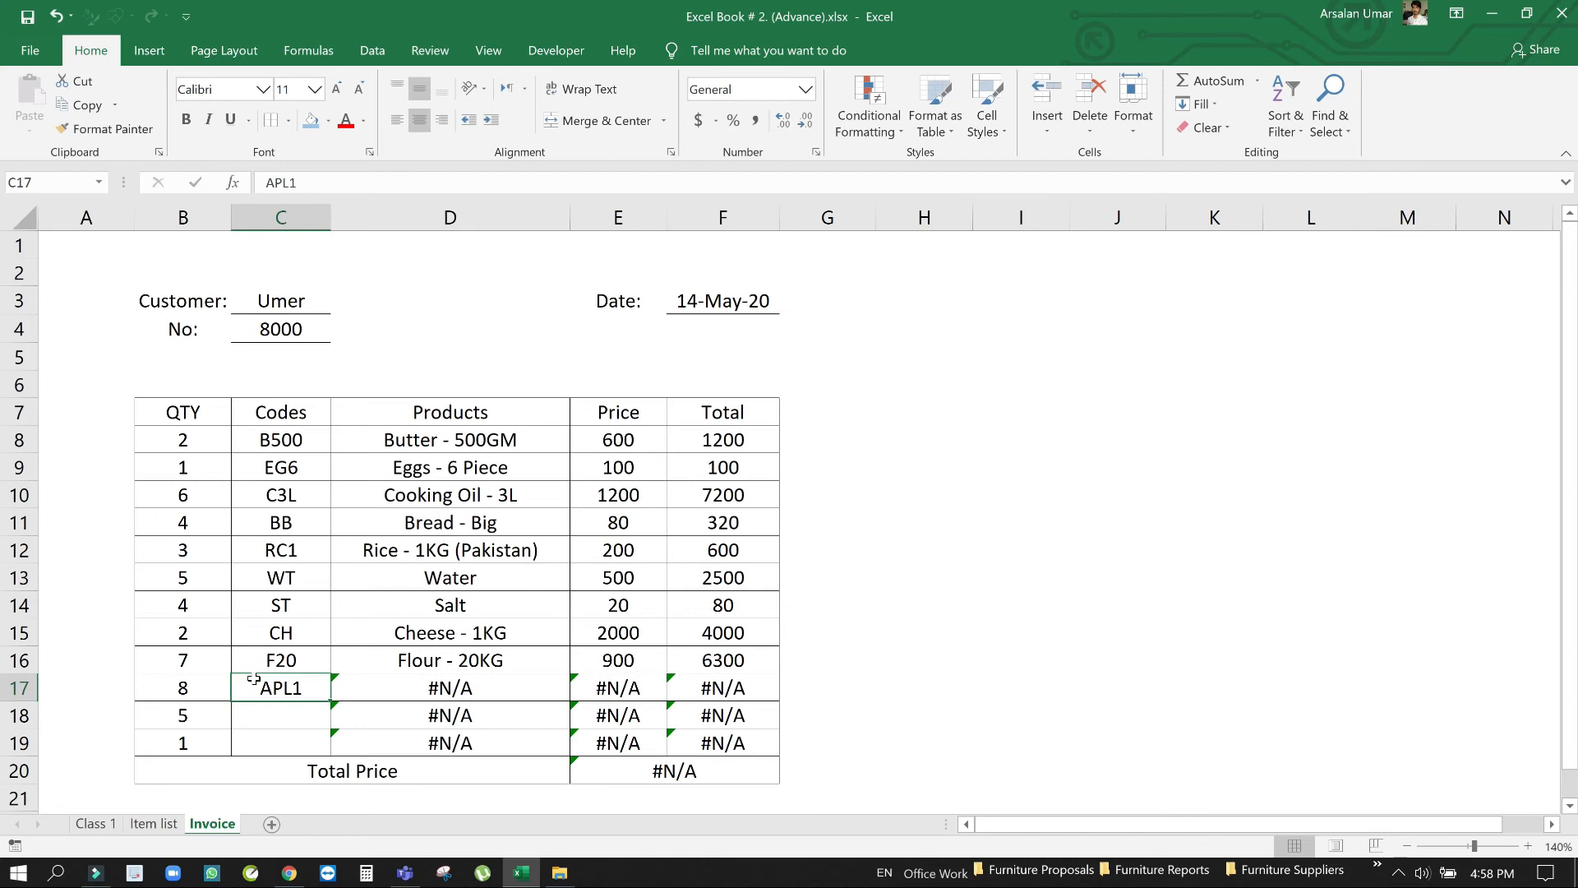
click(154, 824)
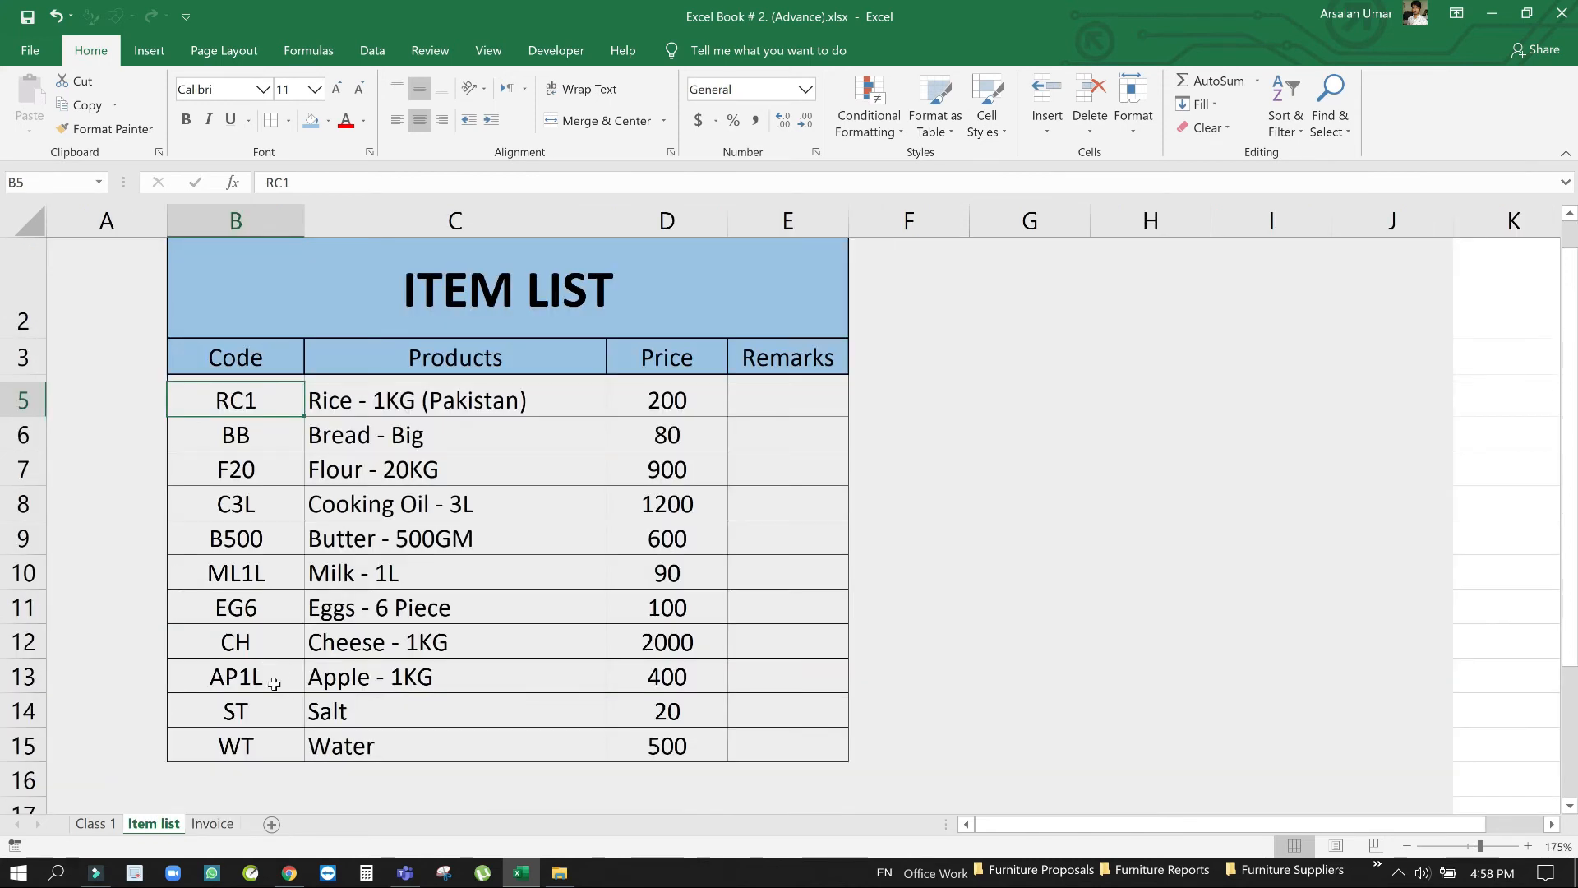
click(212, 823)
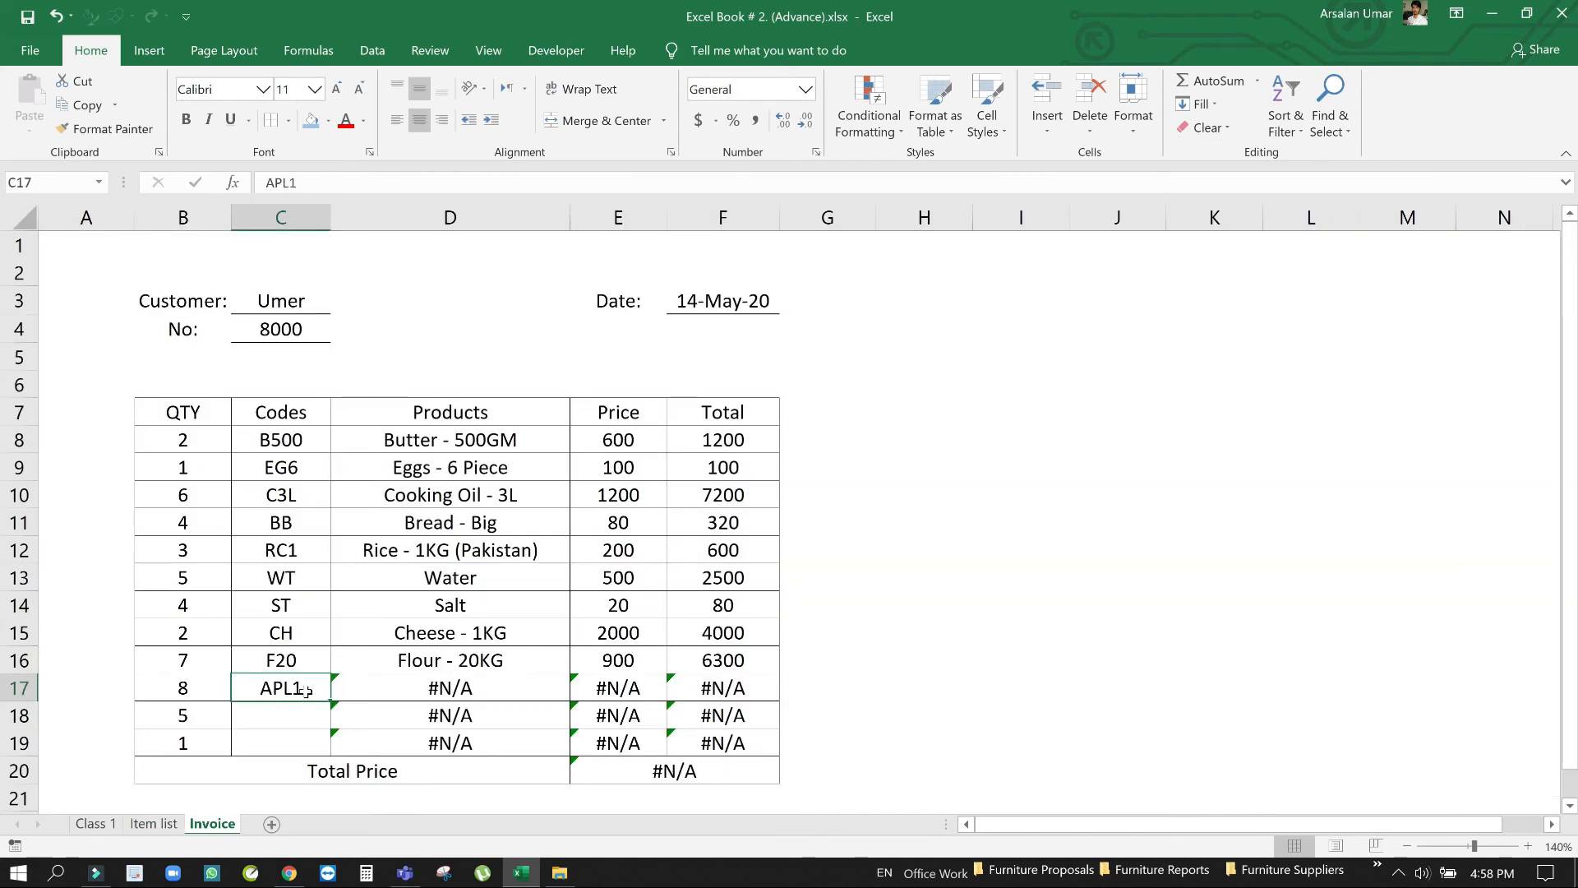
double_click(306, 690)
key(BackSpace)
key(BackSpace)
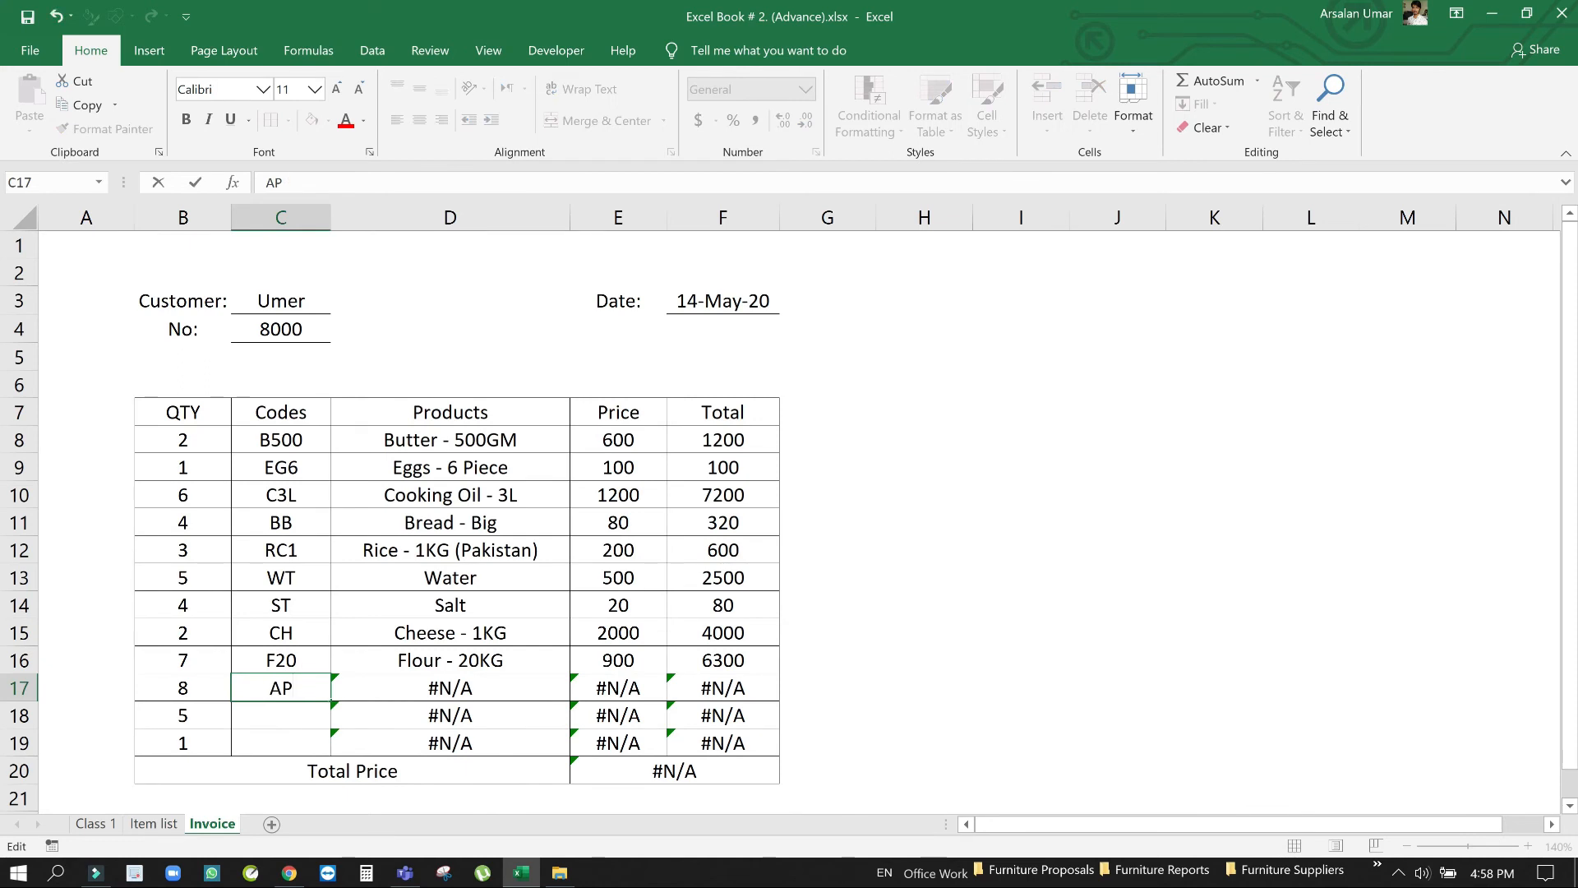
text(1L)
key(Return)
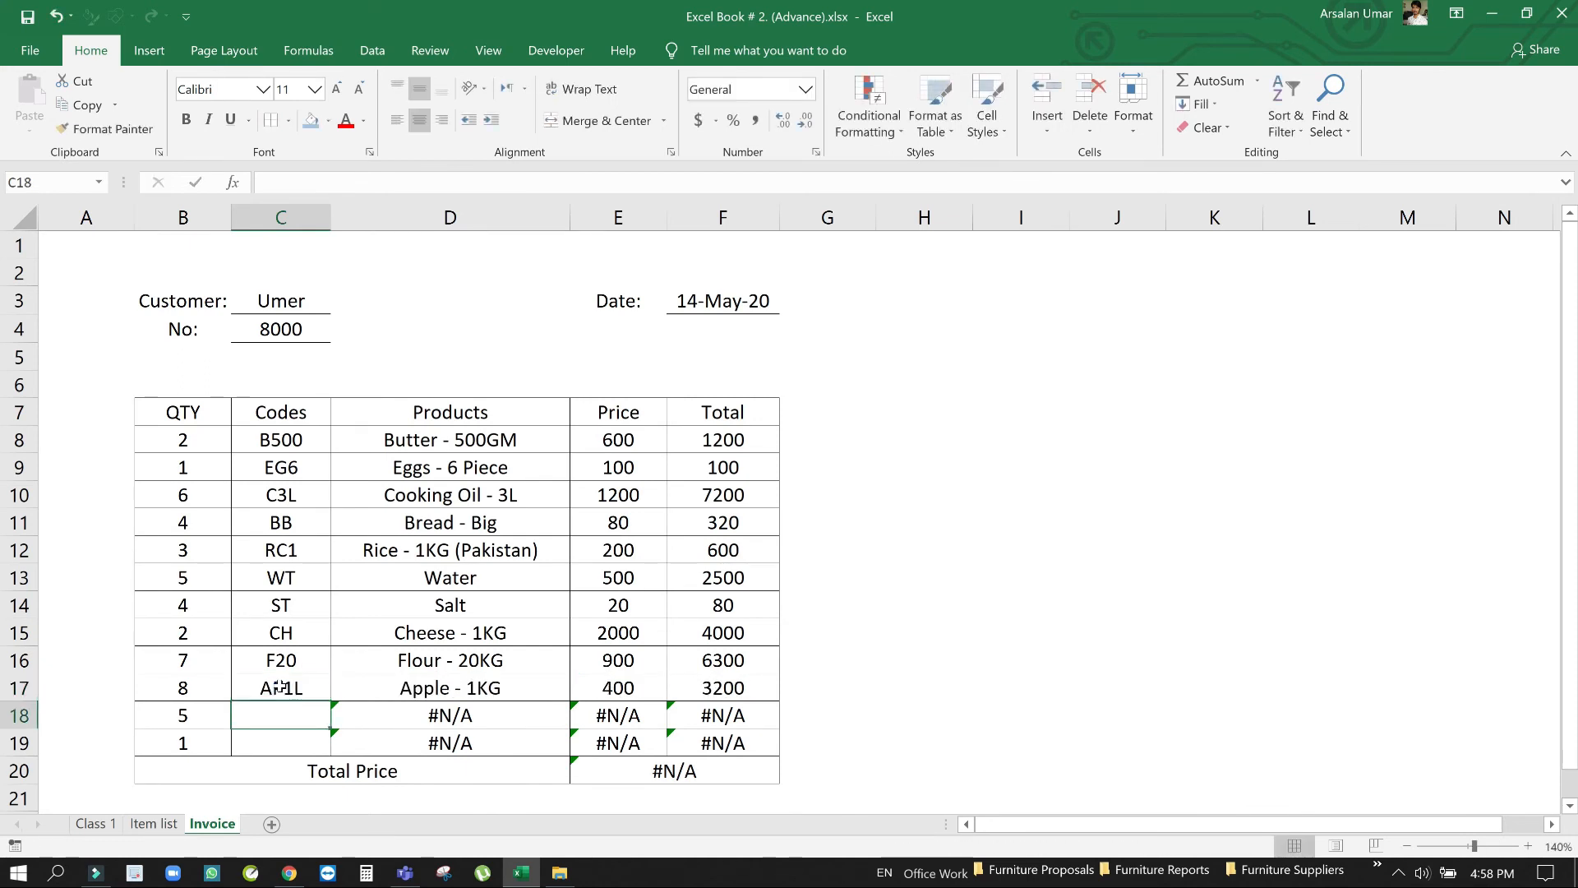
key(Return)
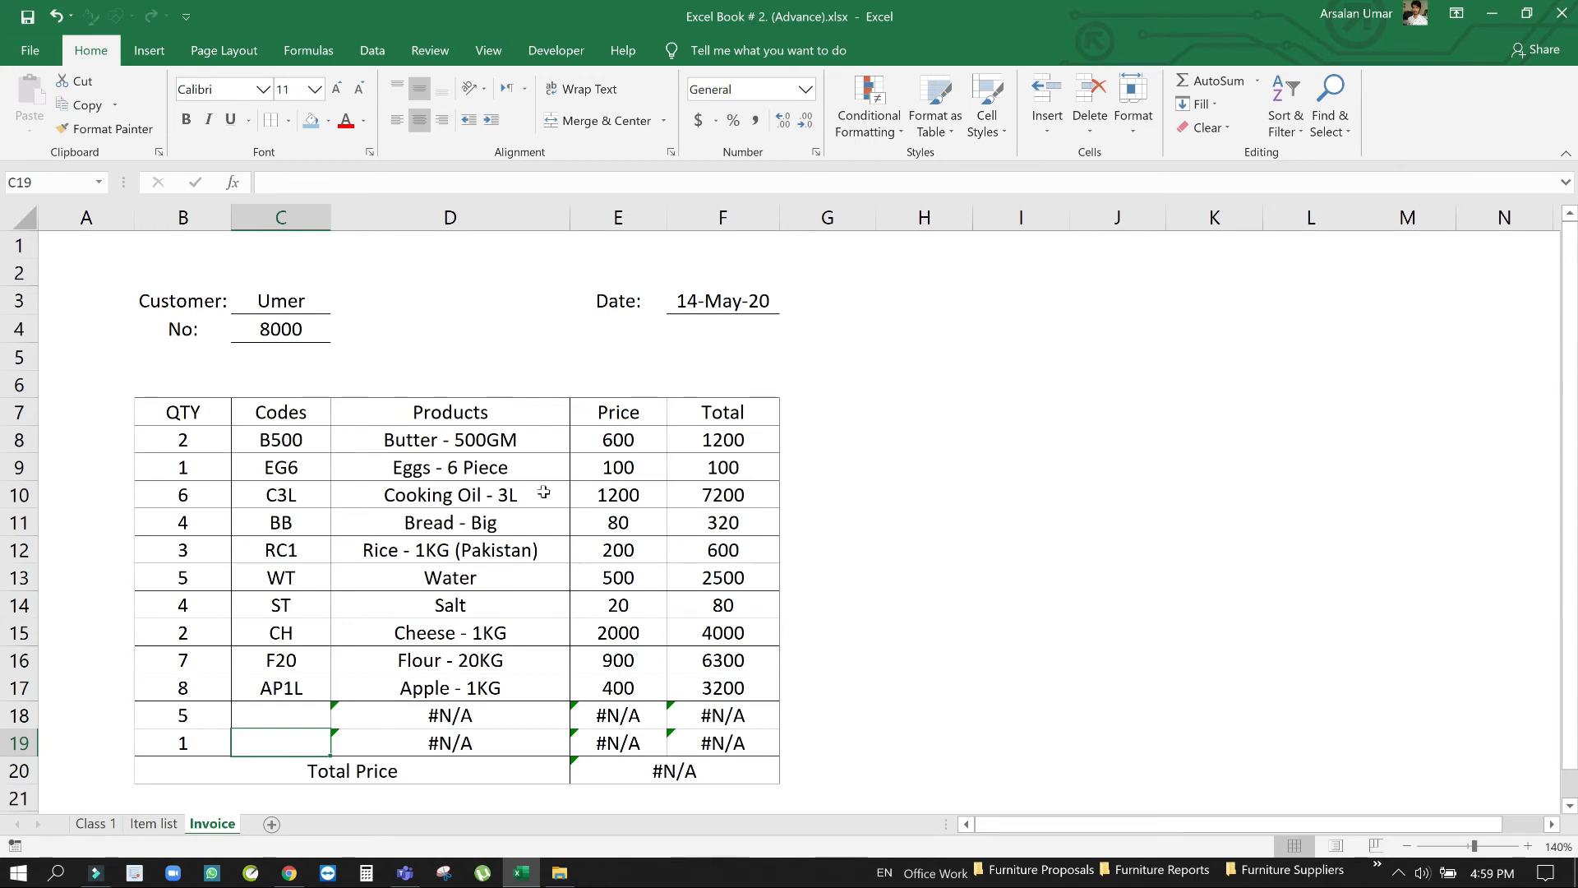
Examine the product, price and row total formulas, the rows without codes, and the SUM formula in the Total Price cell
click(290, 443)
click(394, 441)
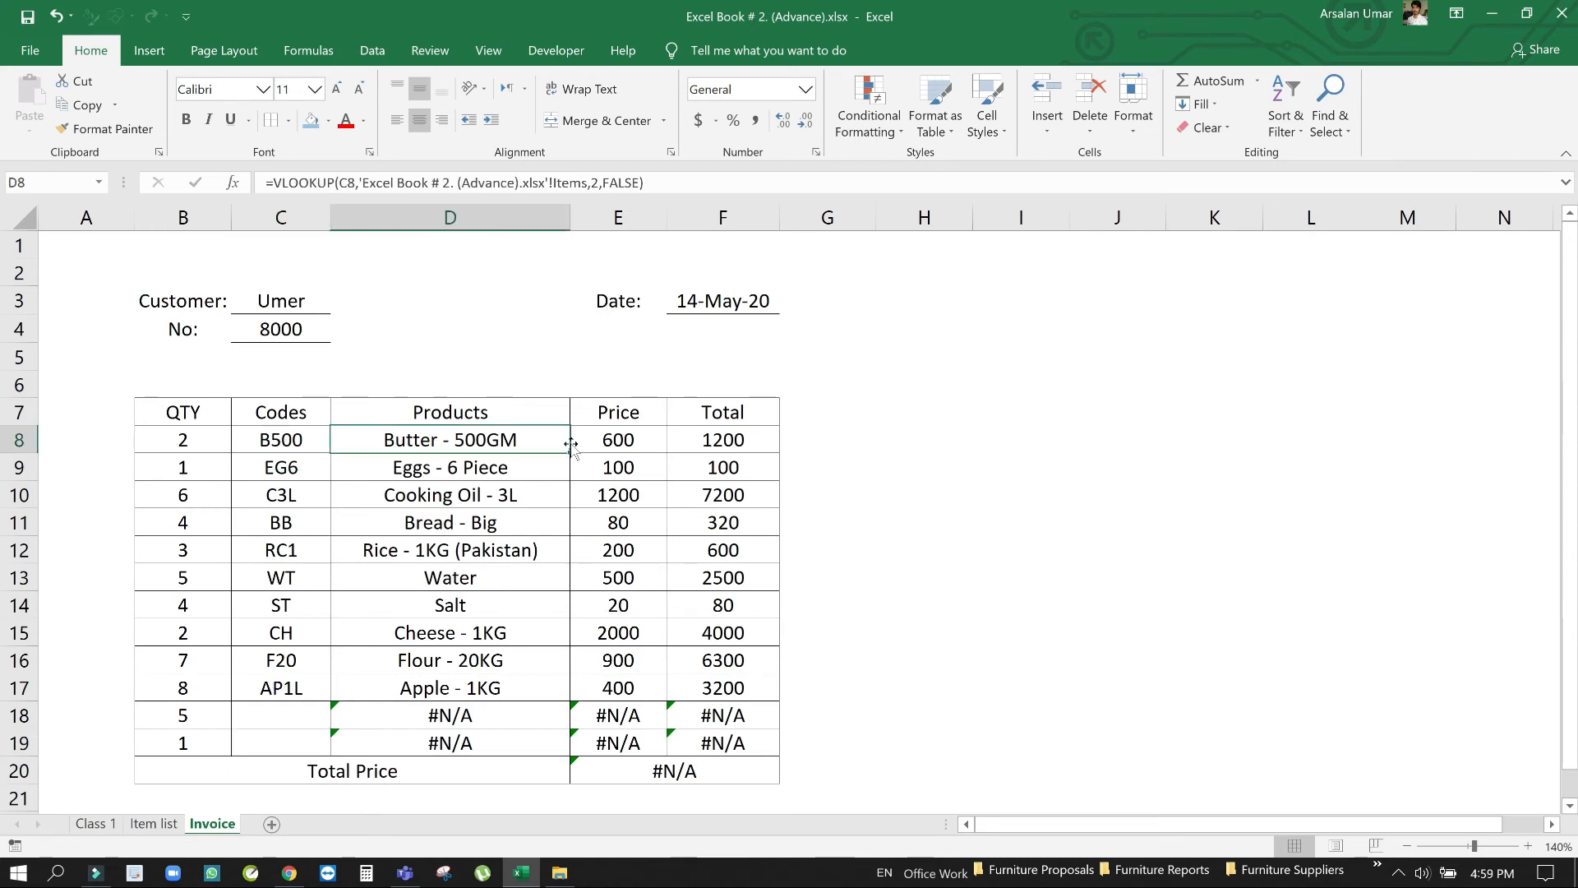
click(694, 441)
click(615, 473)
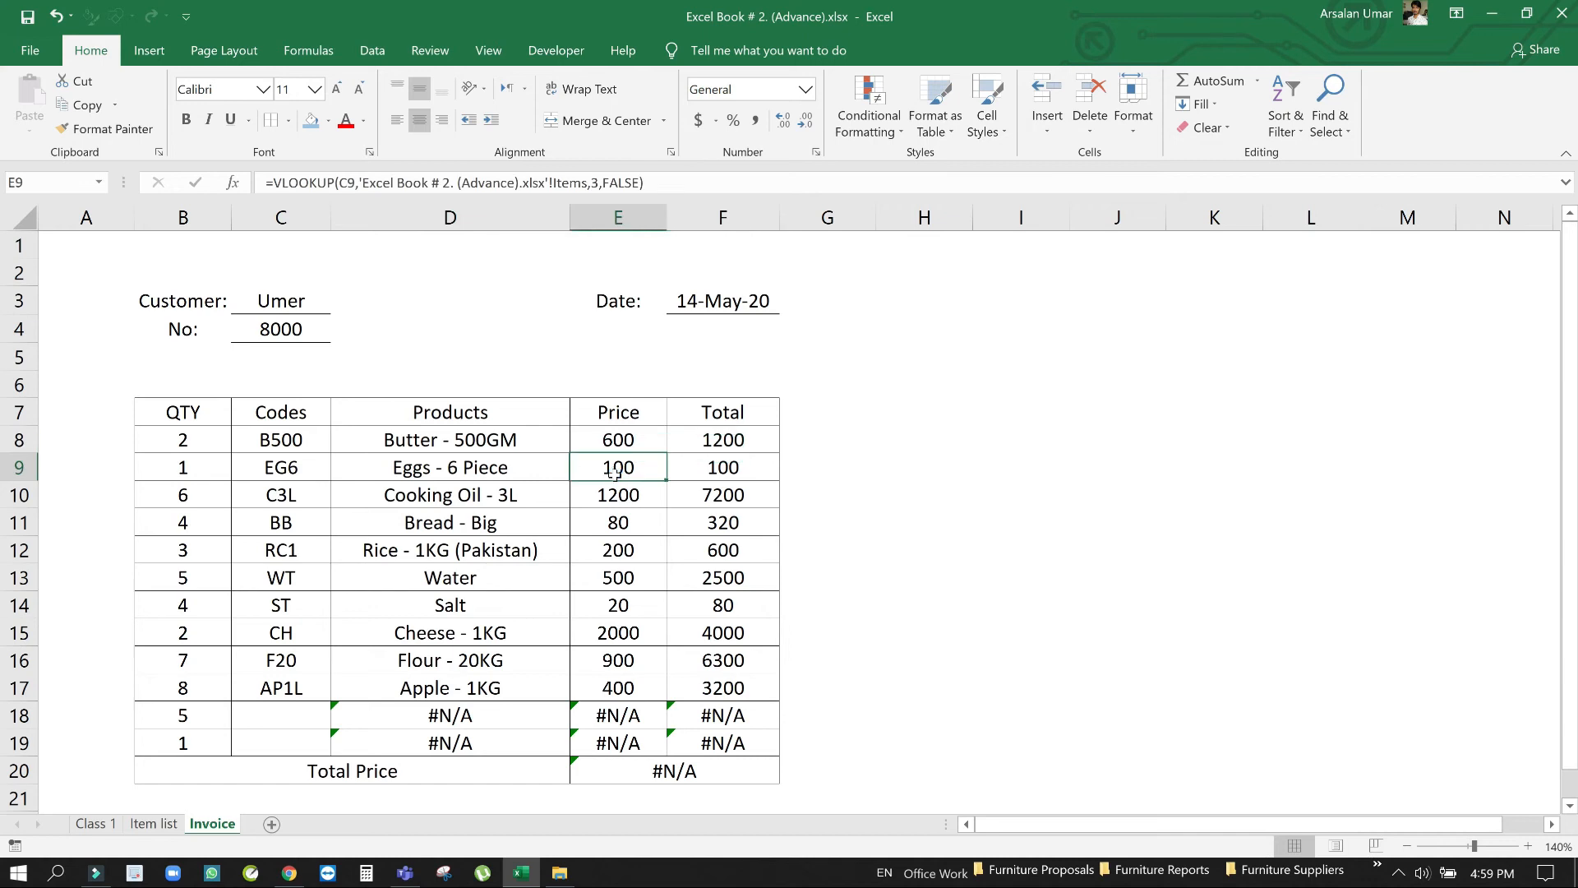
click(498, 442)
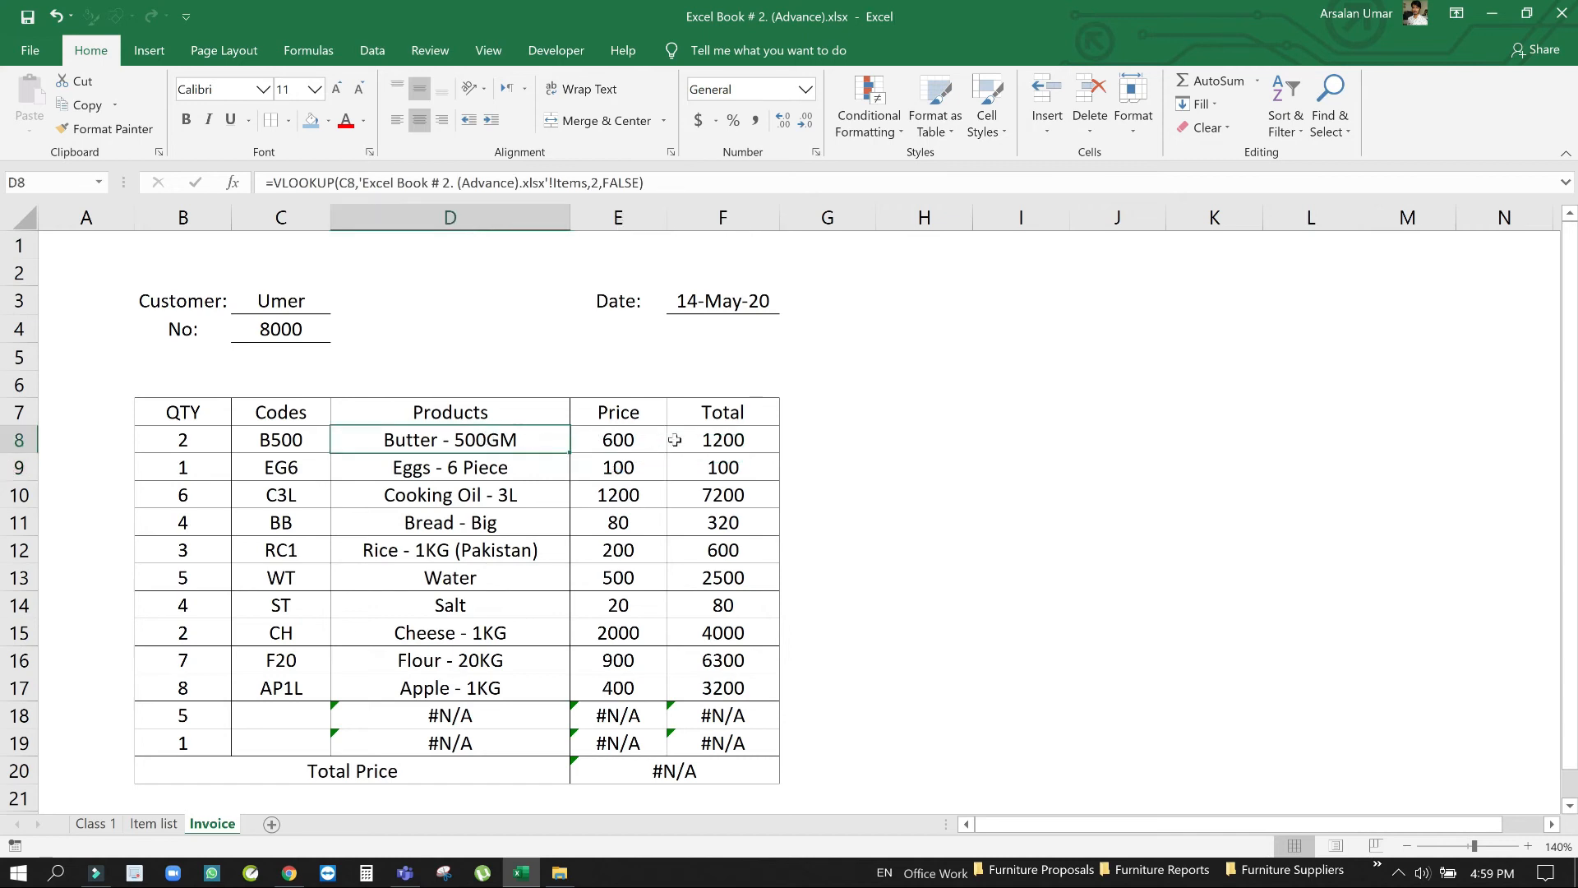
click(460, 715)
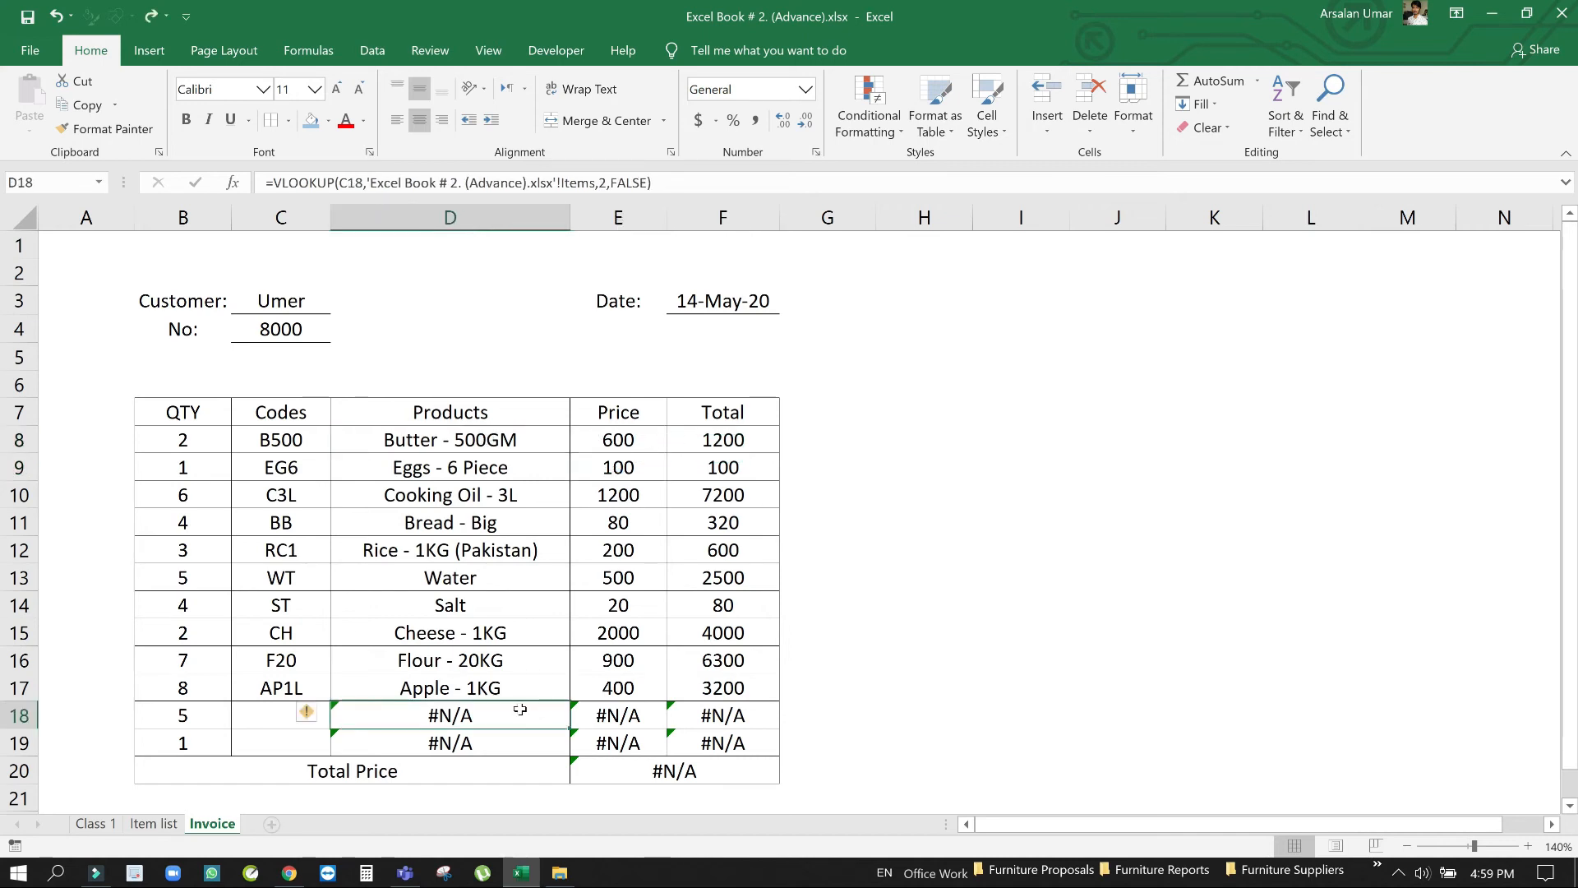
click(666, 775)
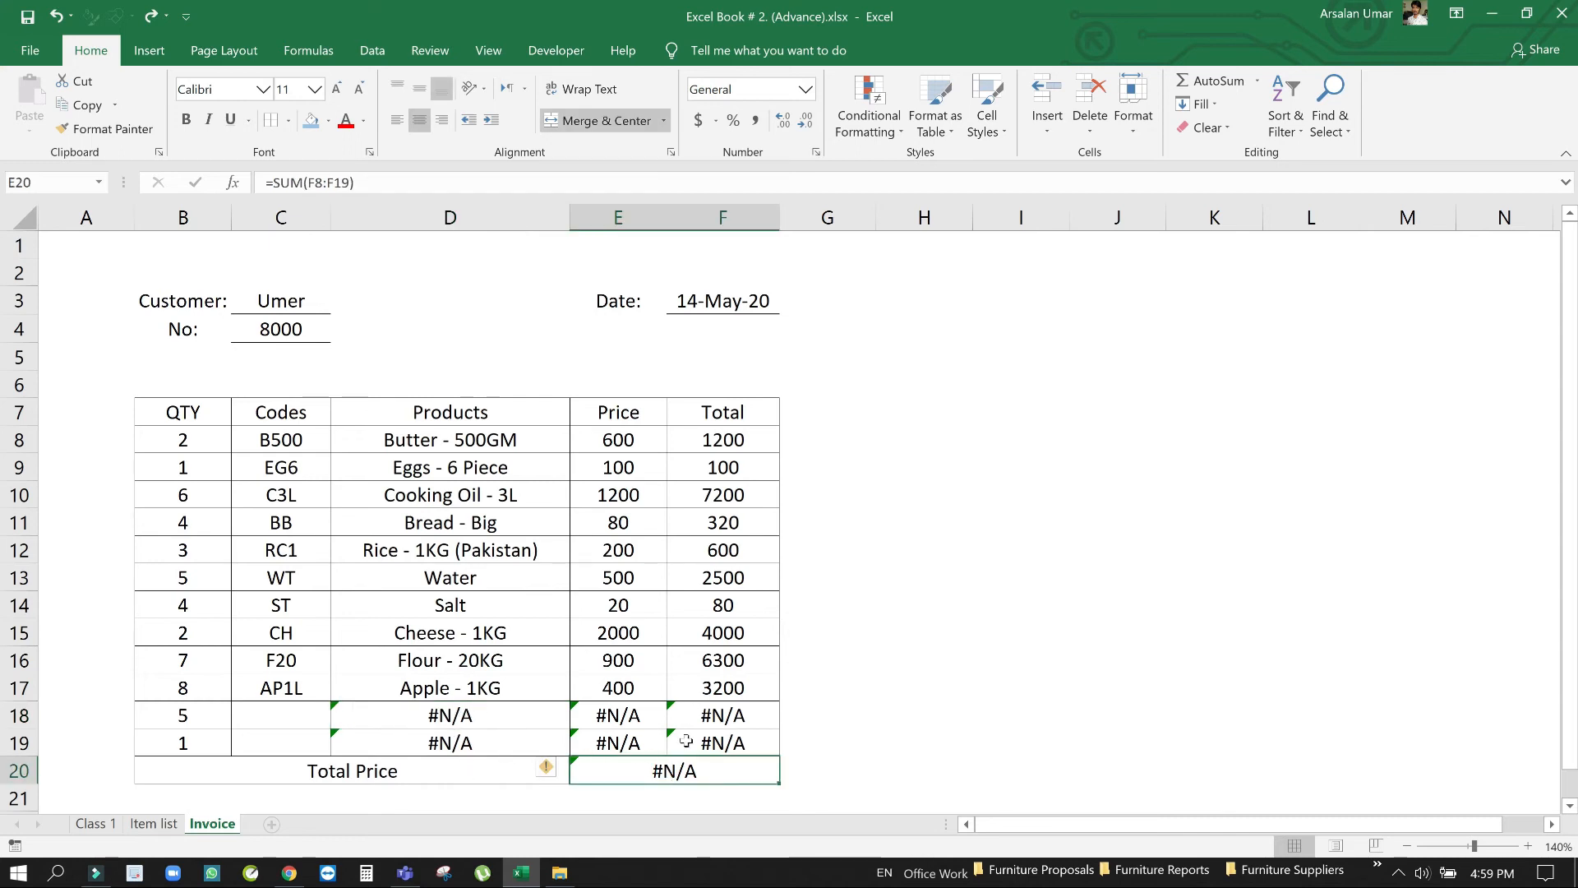
click(729, 744)
click(705, 775)
double_click(656, 772)
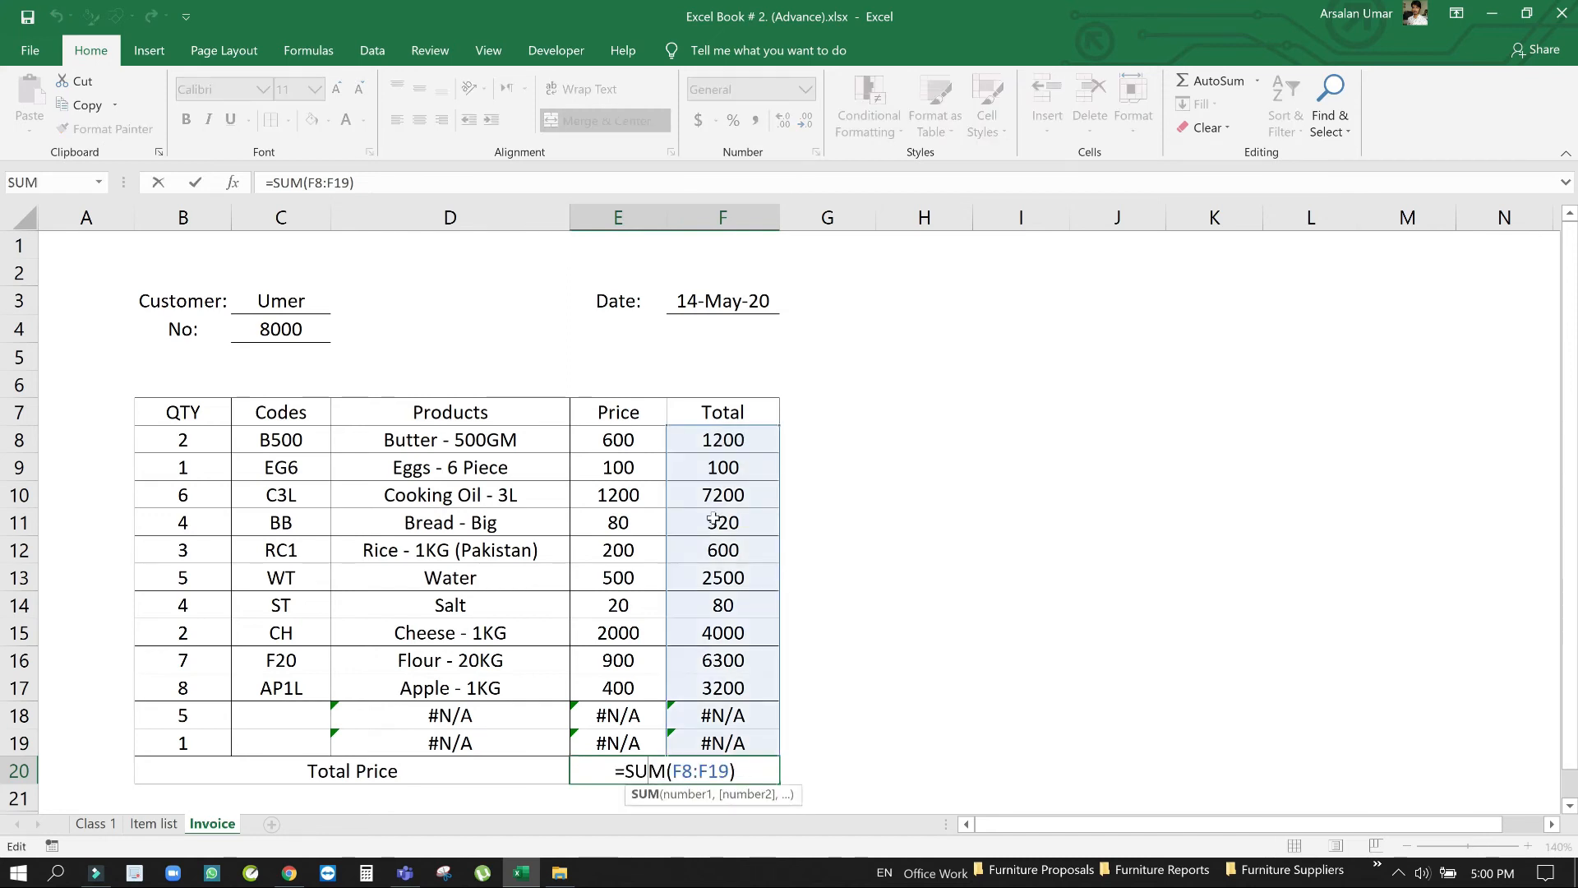
key(Escape)
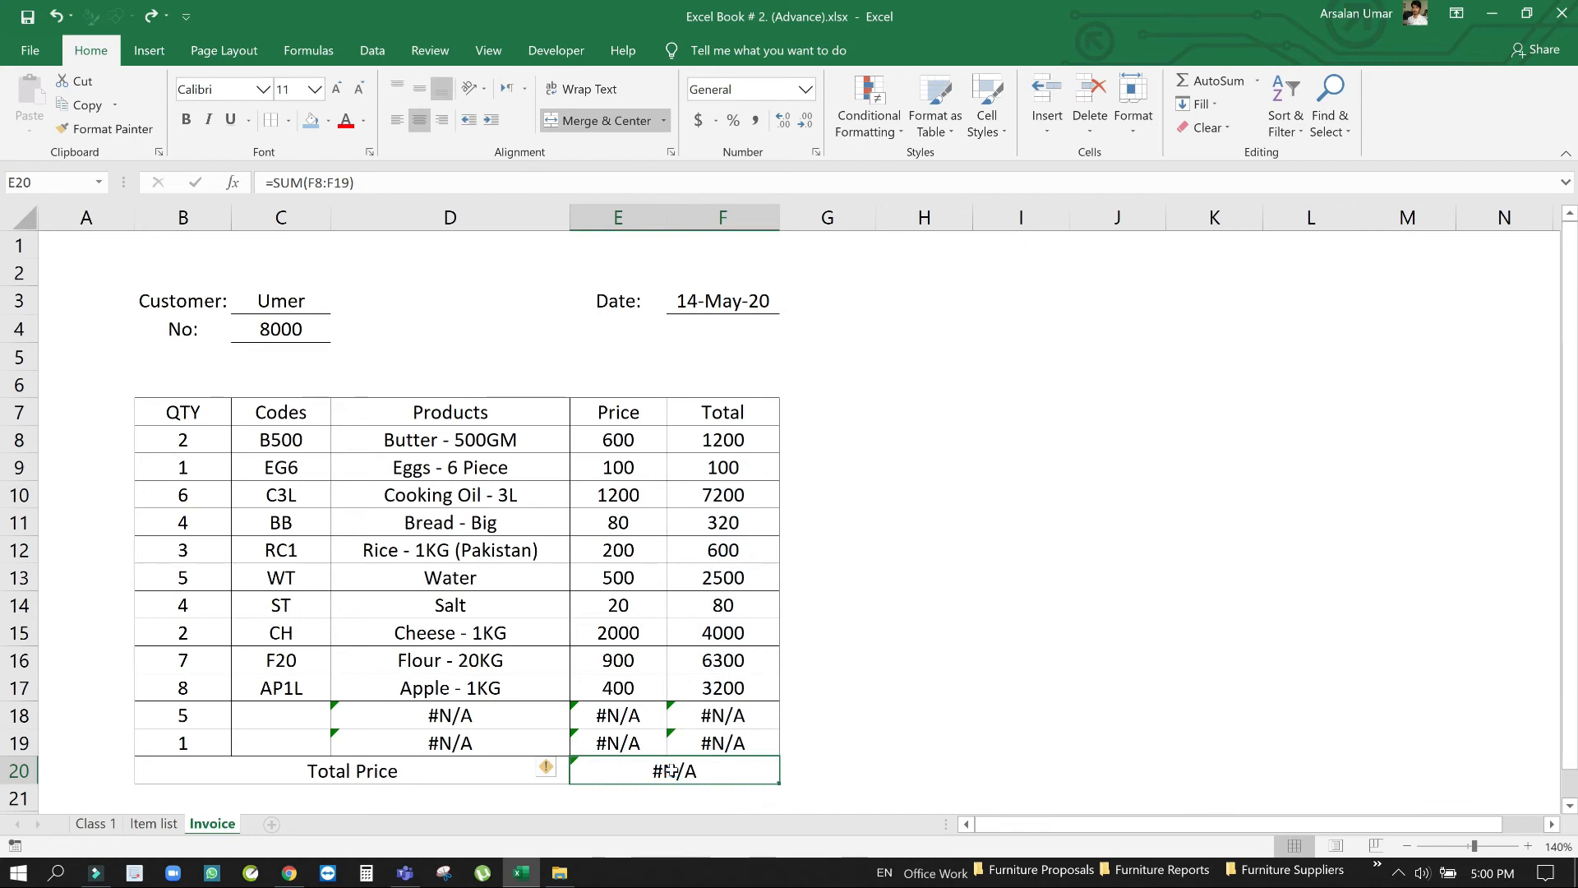
click(465, 715)
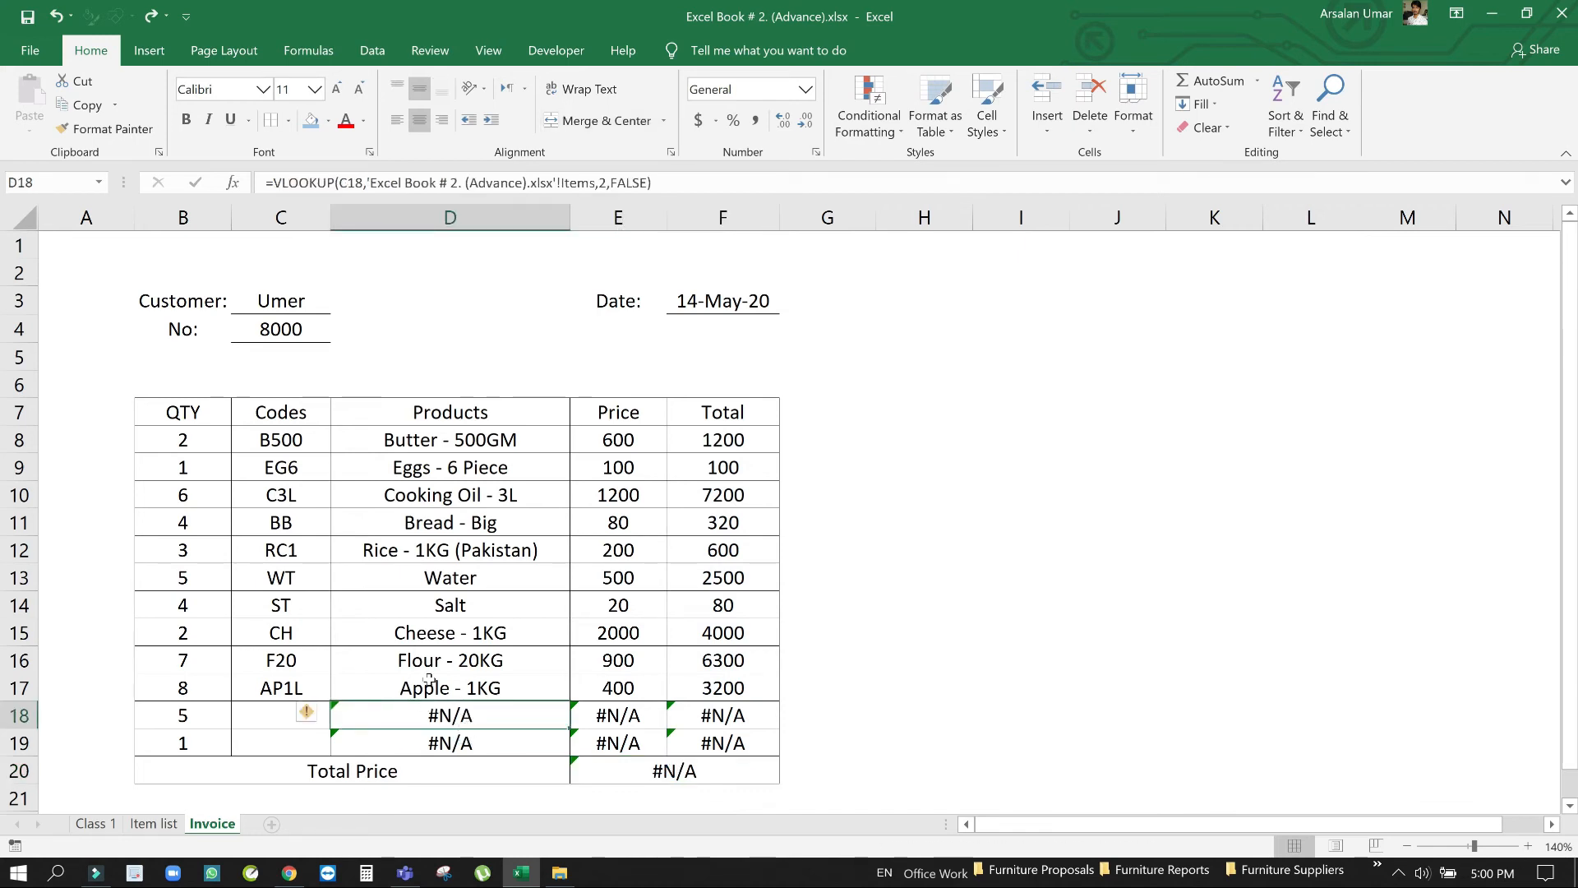
double_click(453, 713)
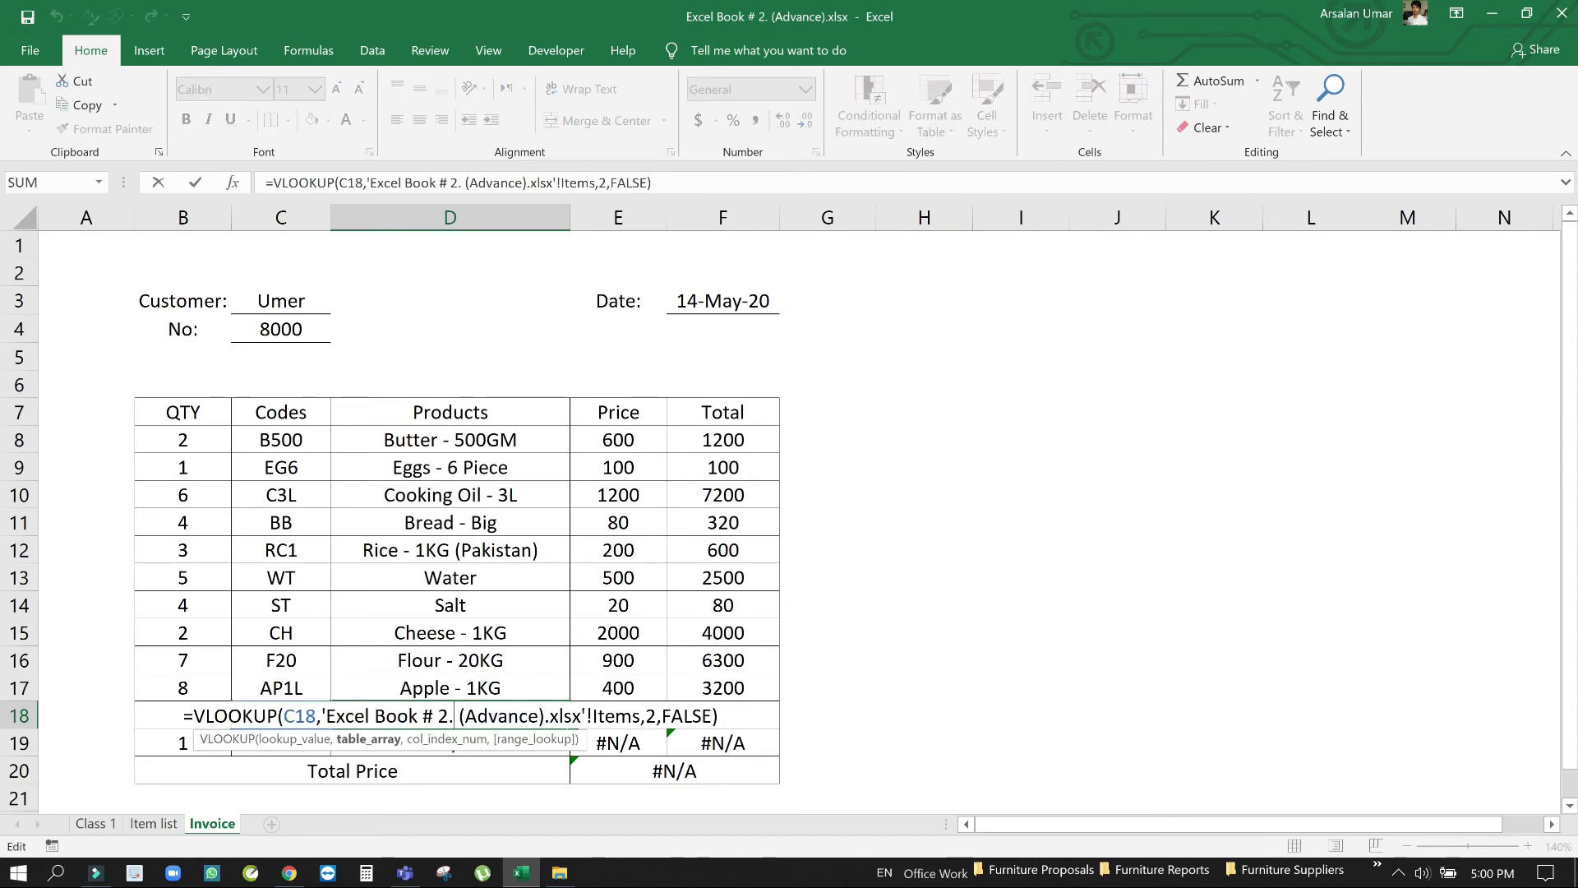
click(194, 717)
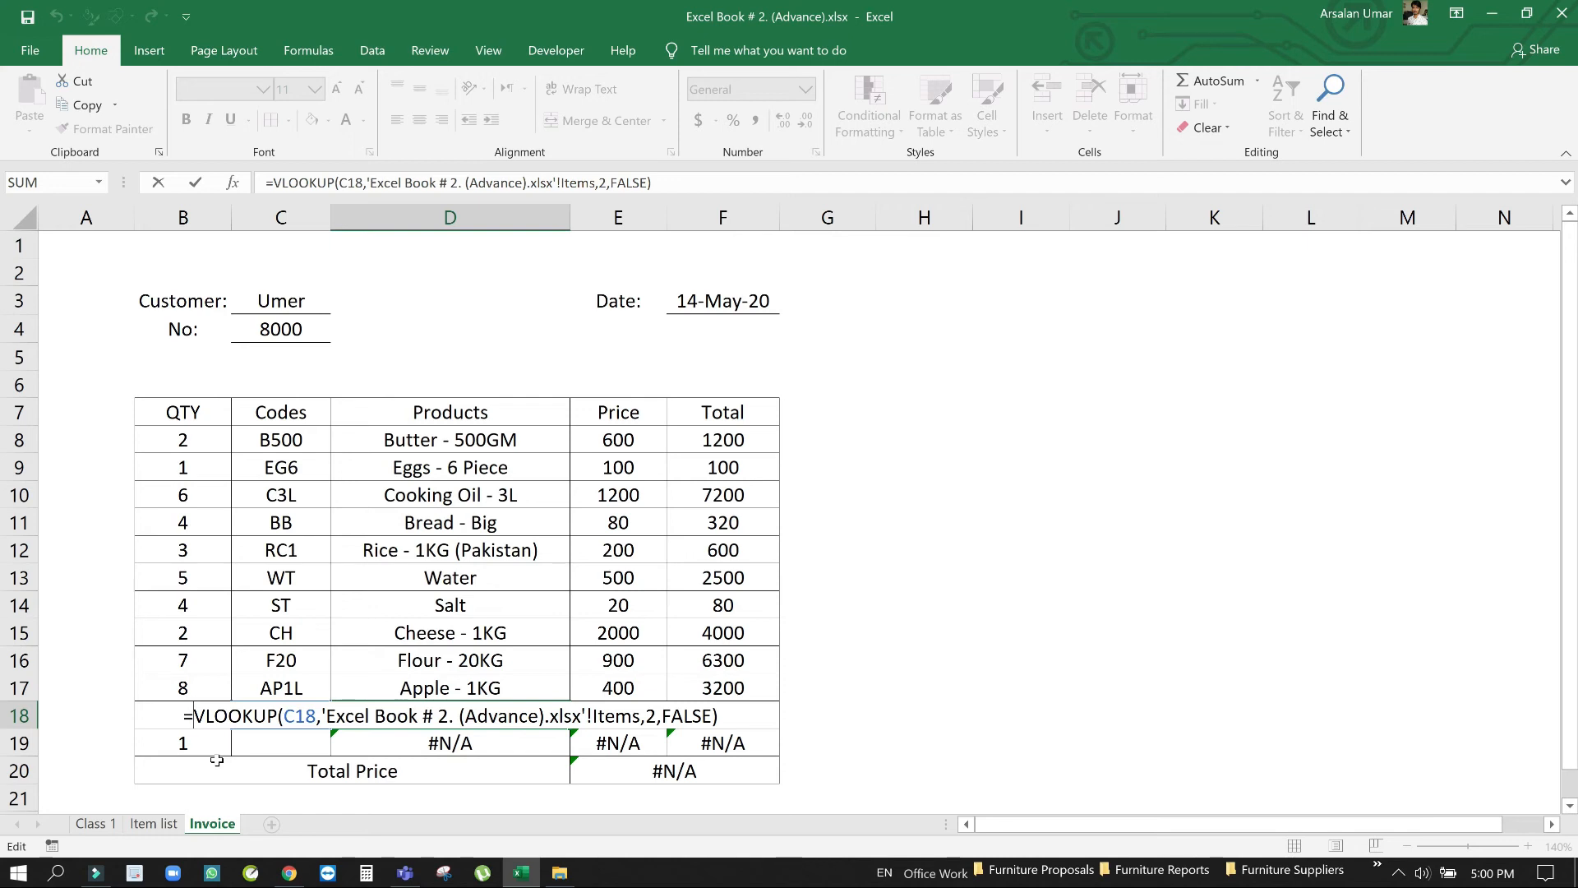
text(If)
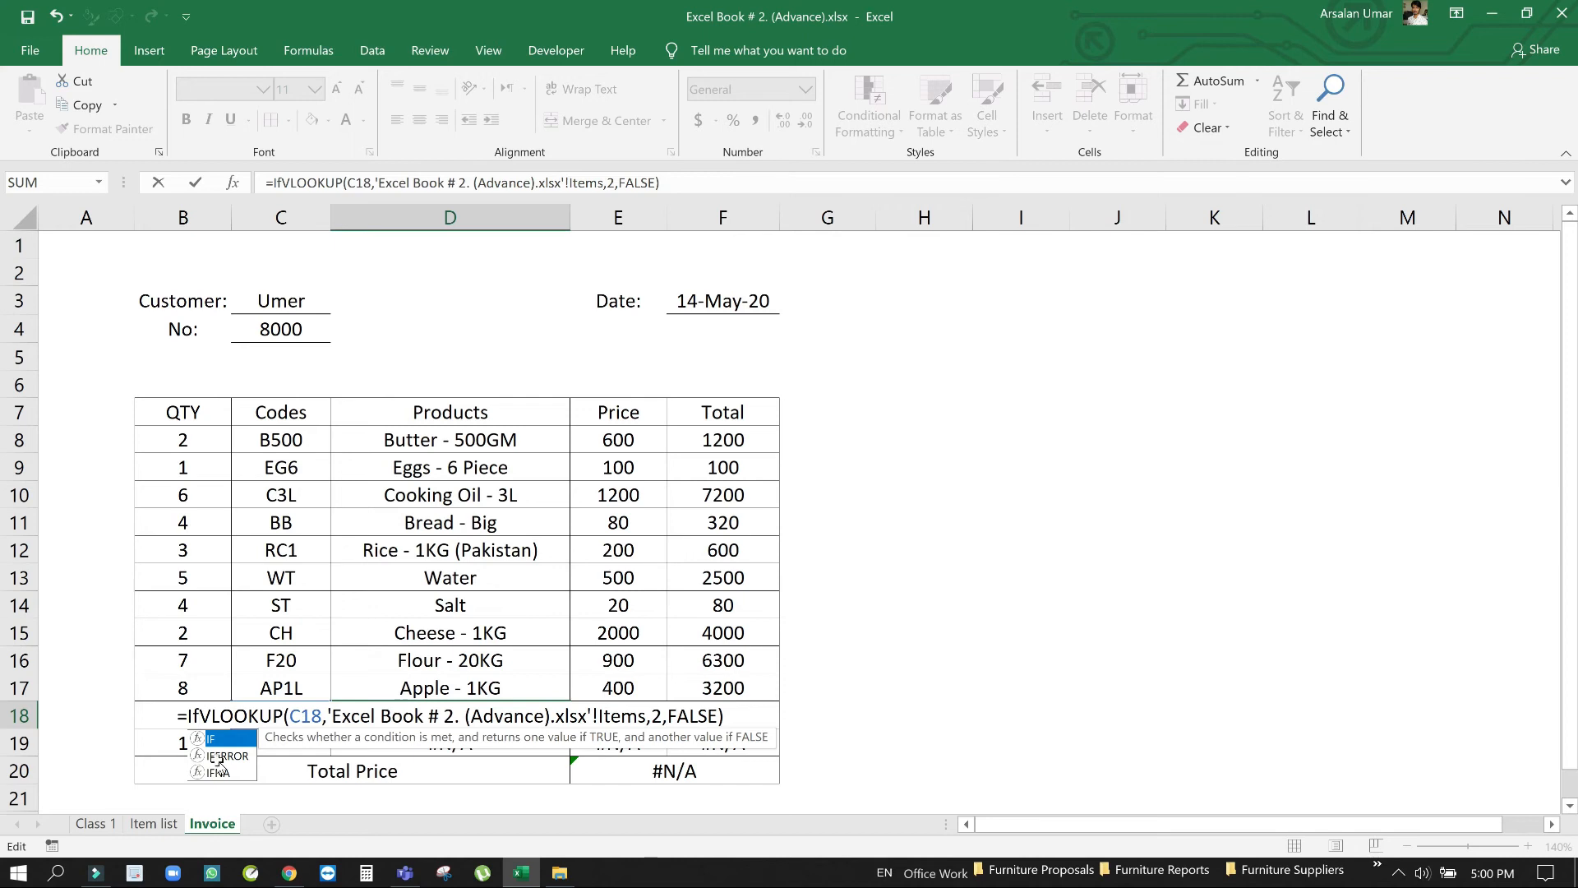
key(Escape)
key(Escape)
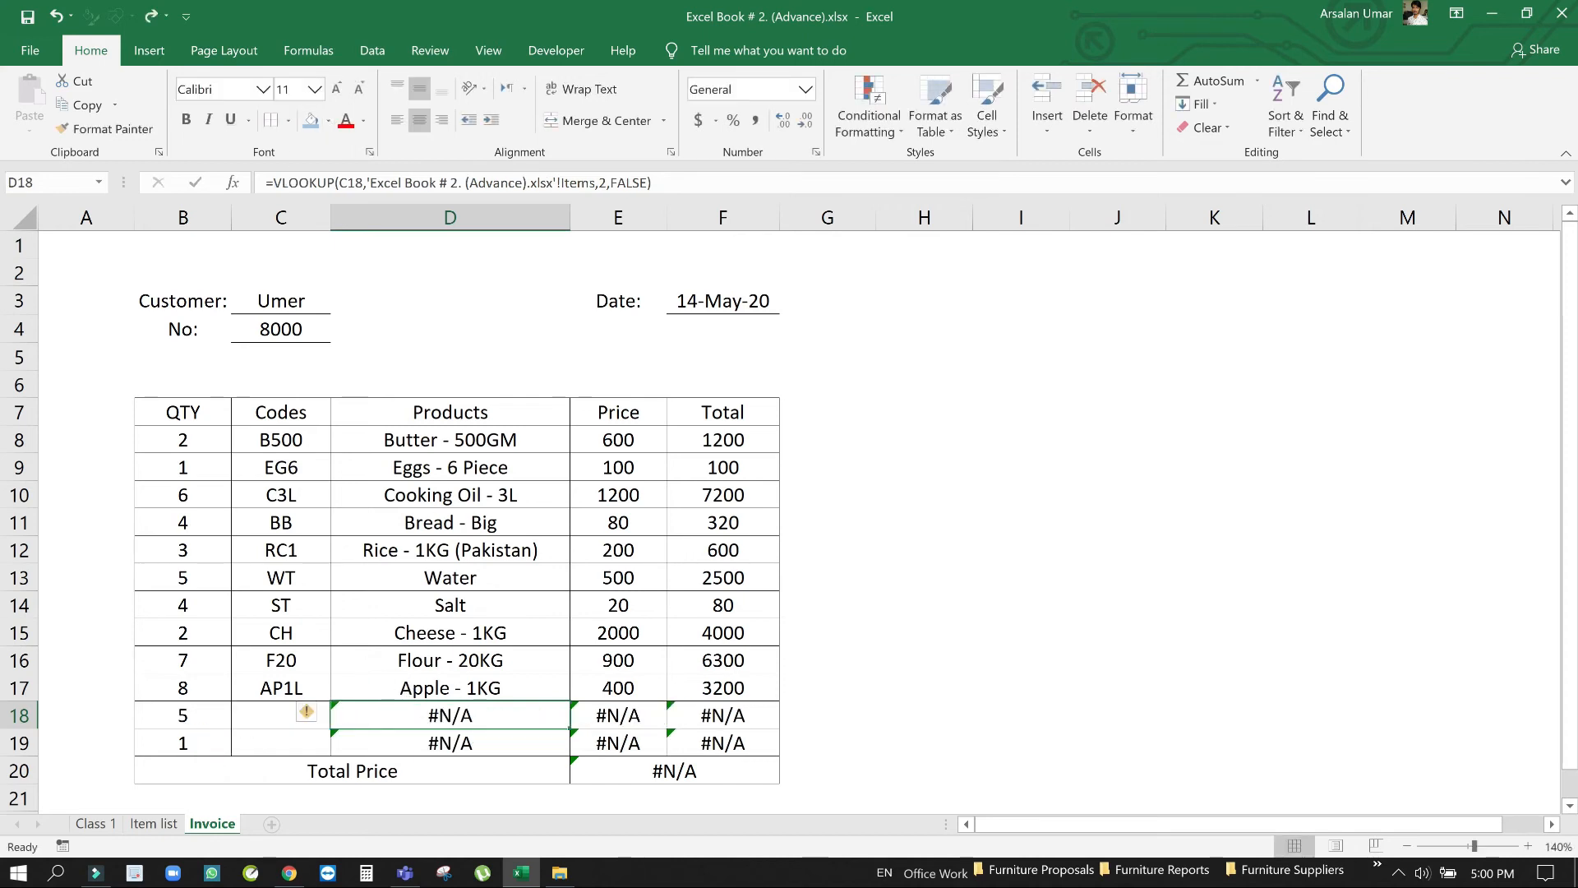
Wrap the VLOOKUP formula in Invoice cell D18 as IF(ISBLANK(C18),"",VLOOKUP(...)) to blank the product when the code is empty
click(278, 197)
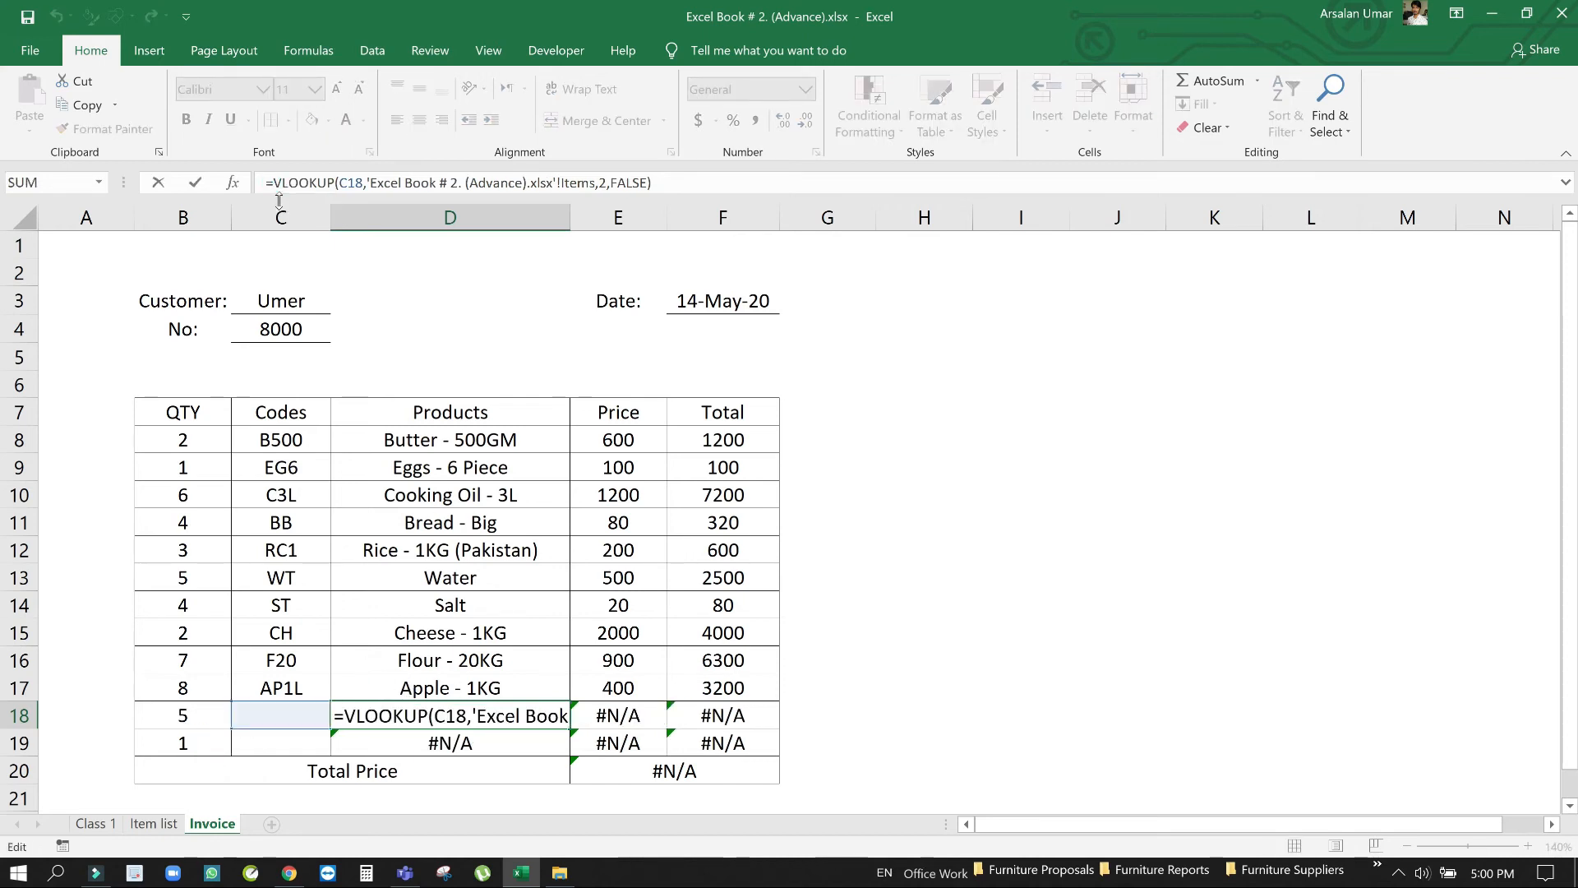
text(If)
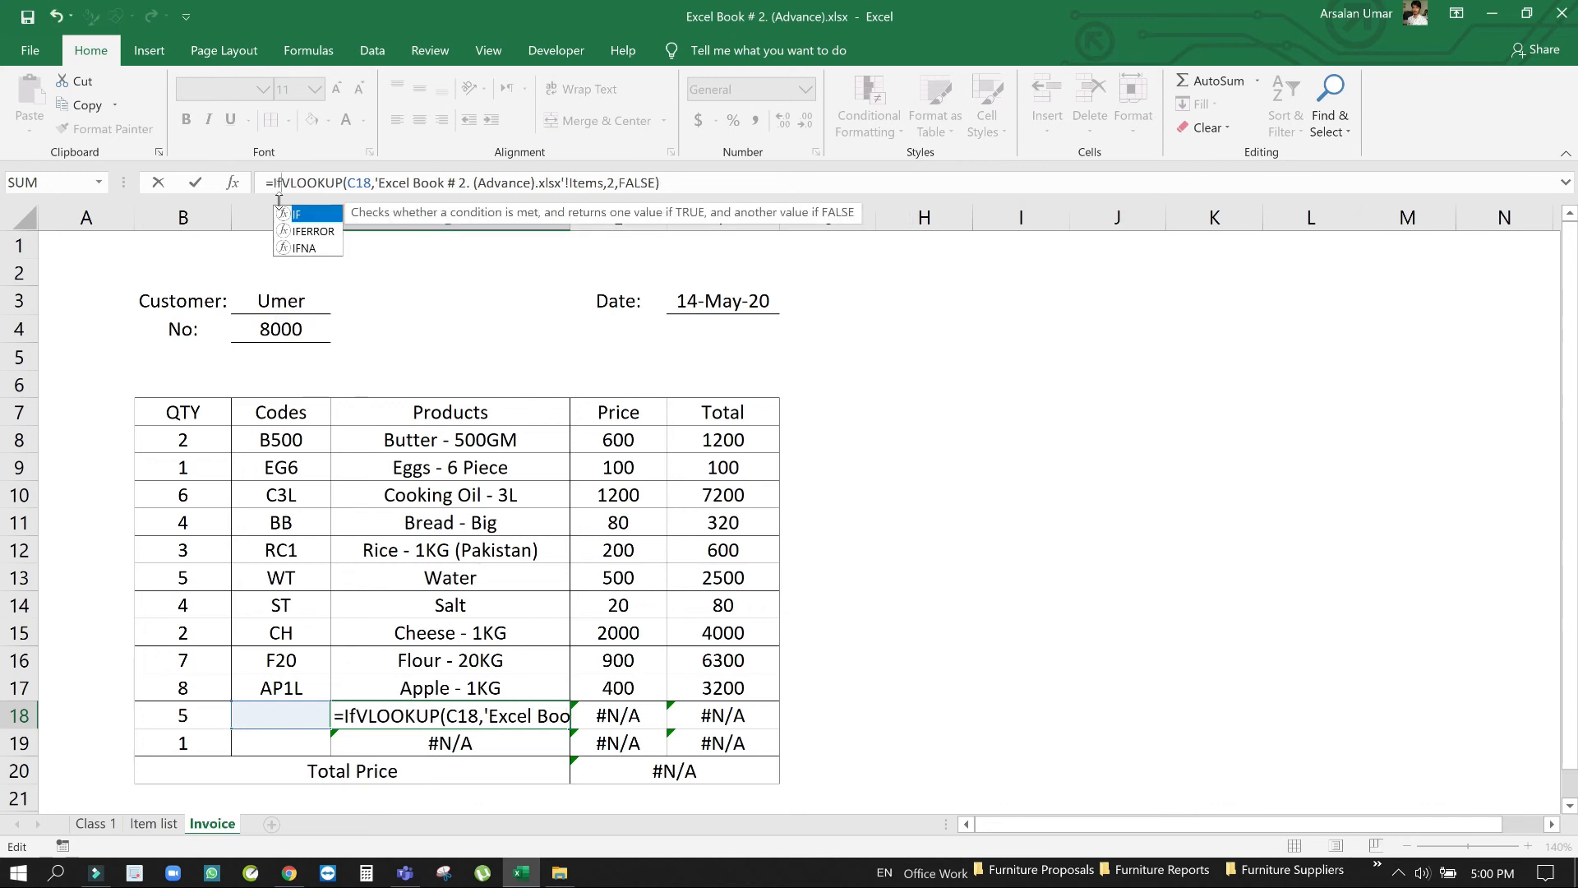
text(()
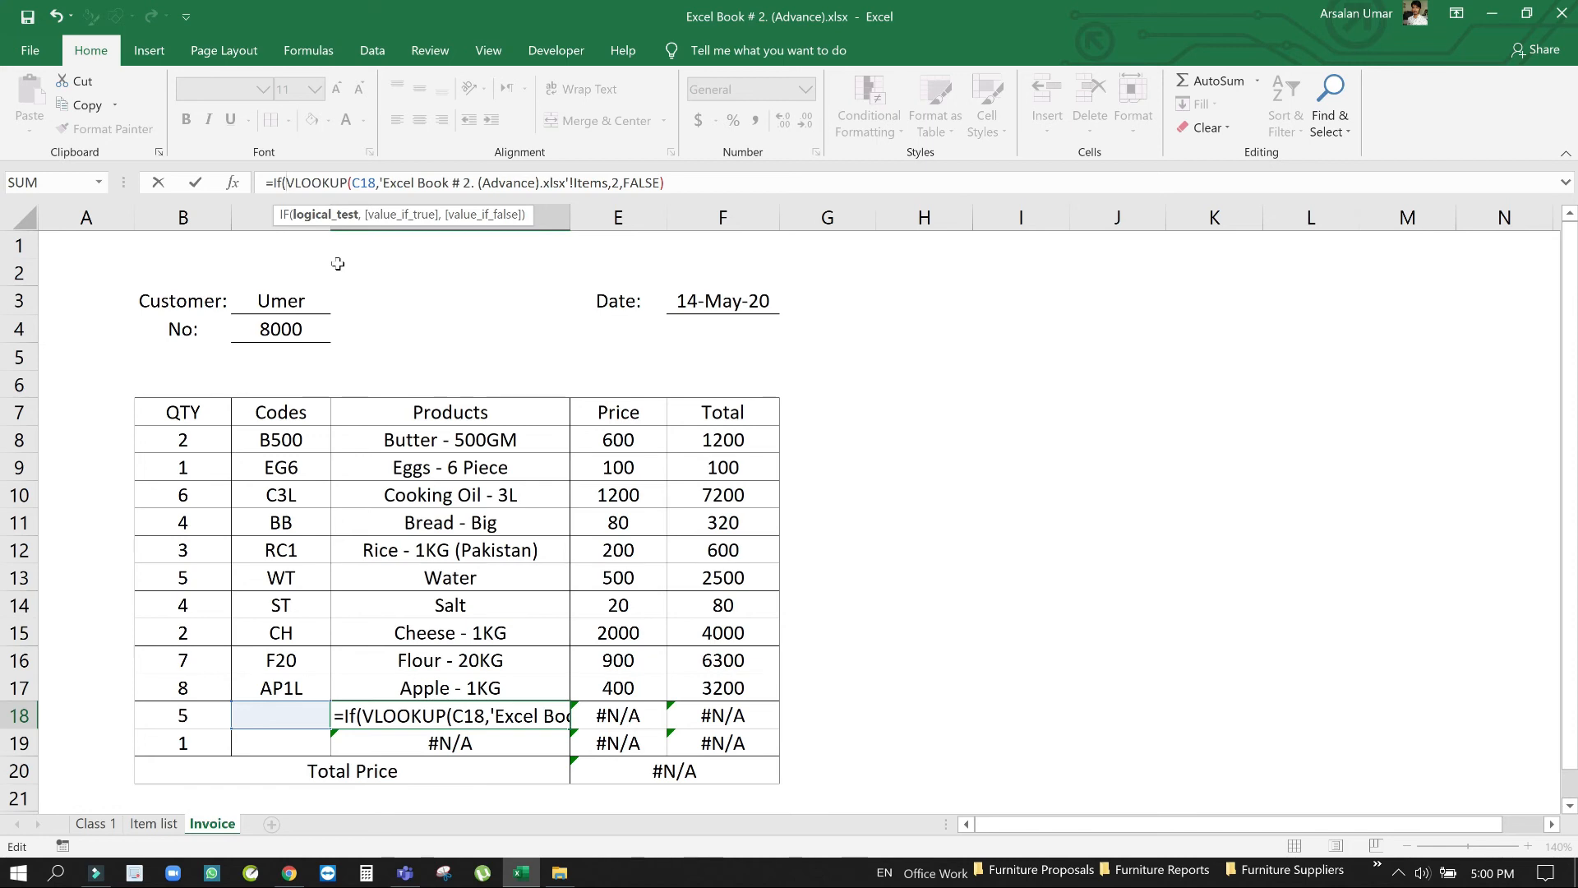
text(isblan)
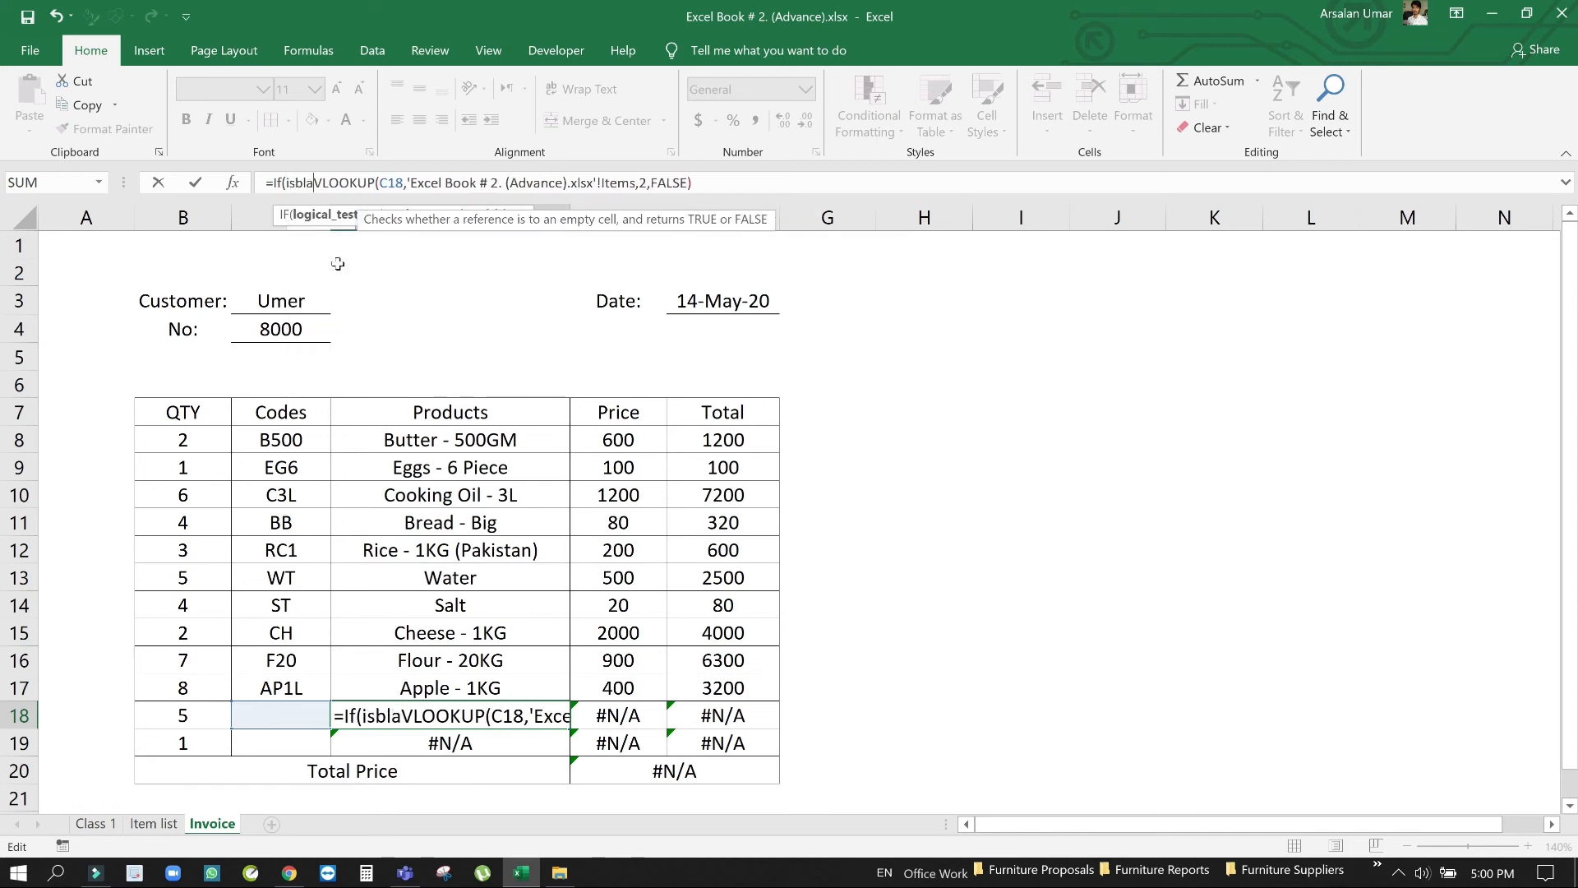
text(k)
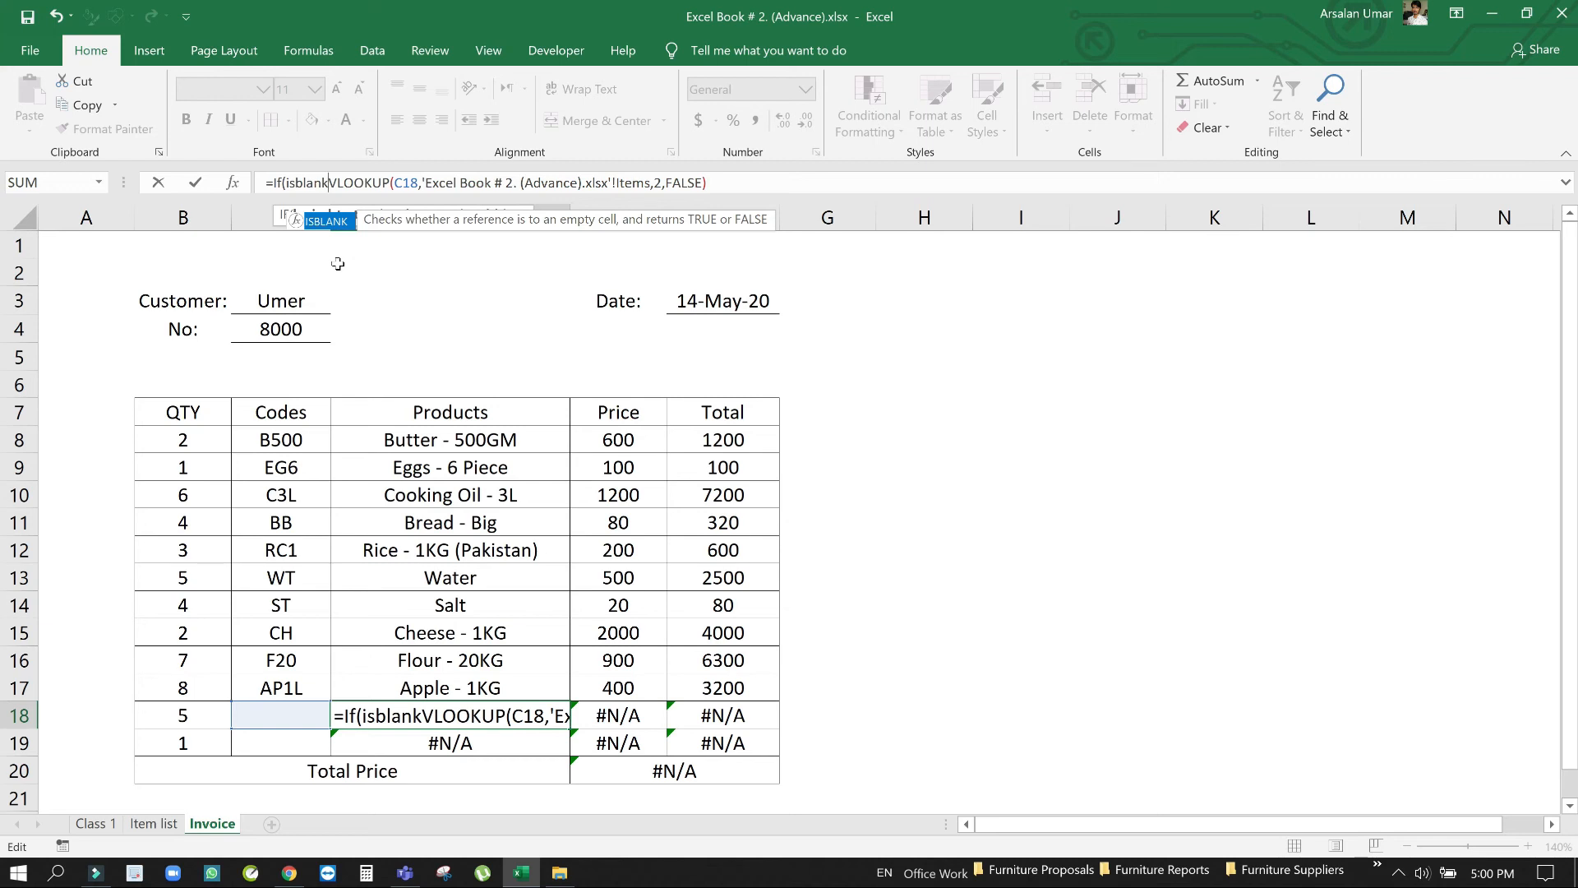
text(()
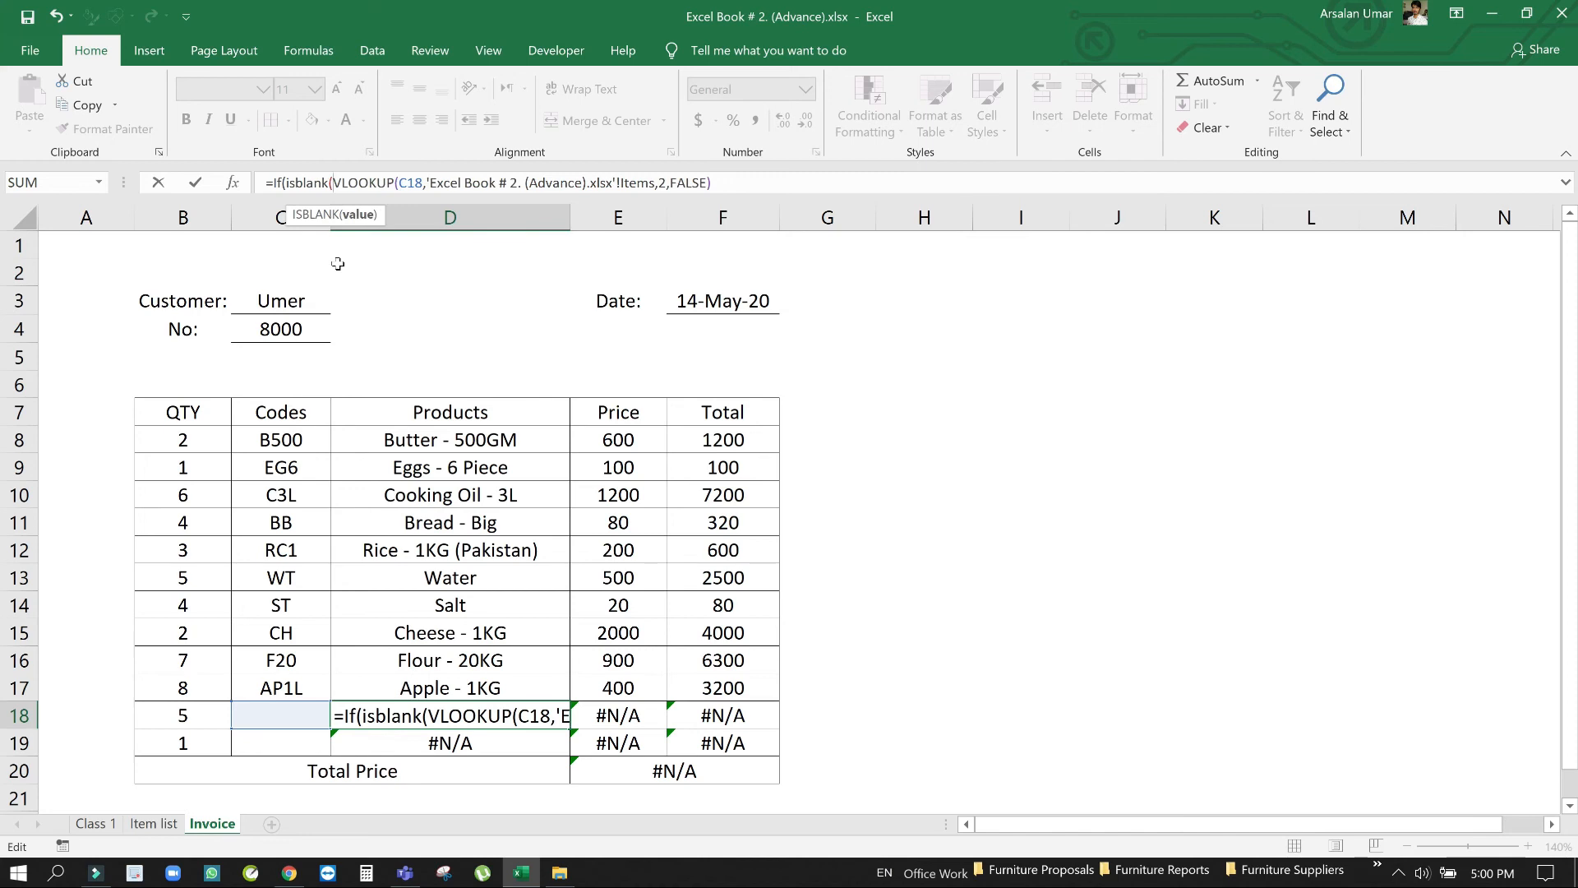
click(281, 715)
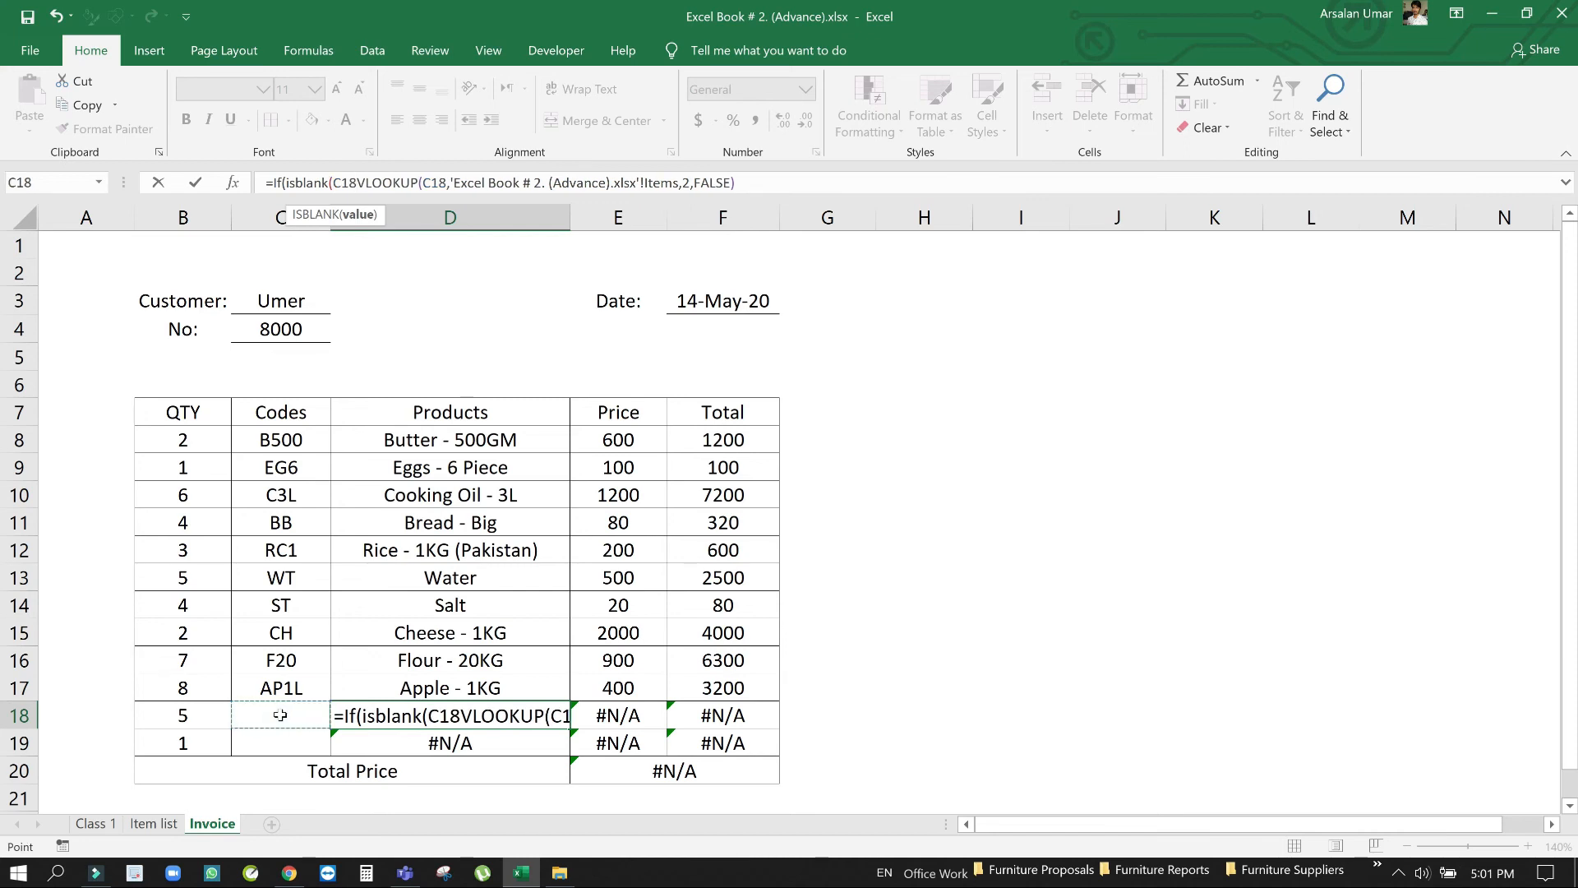
text())
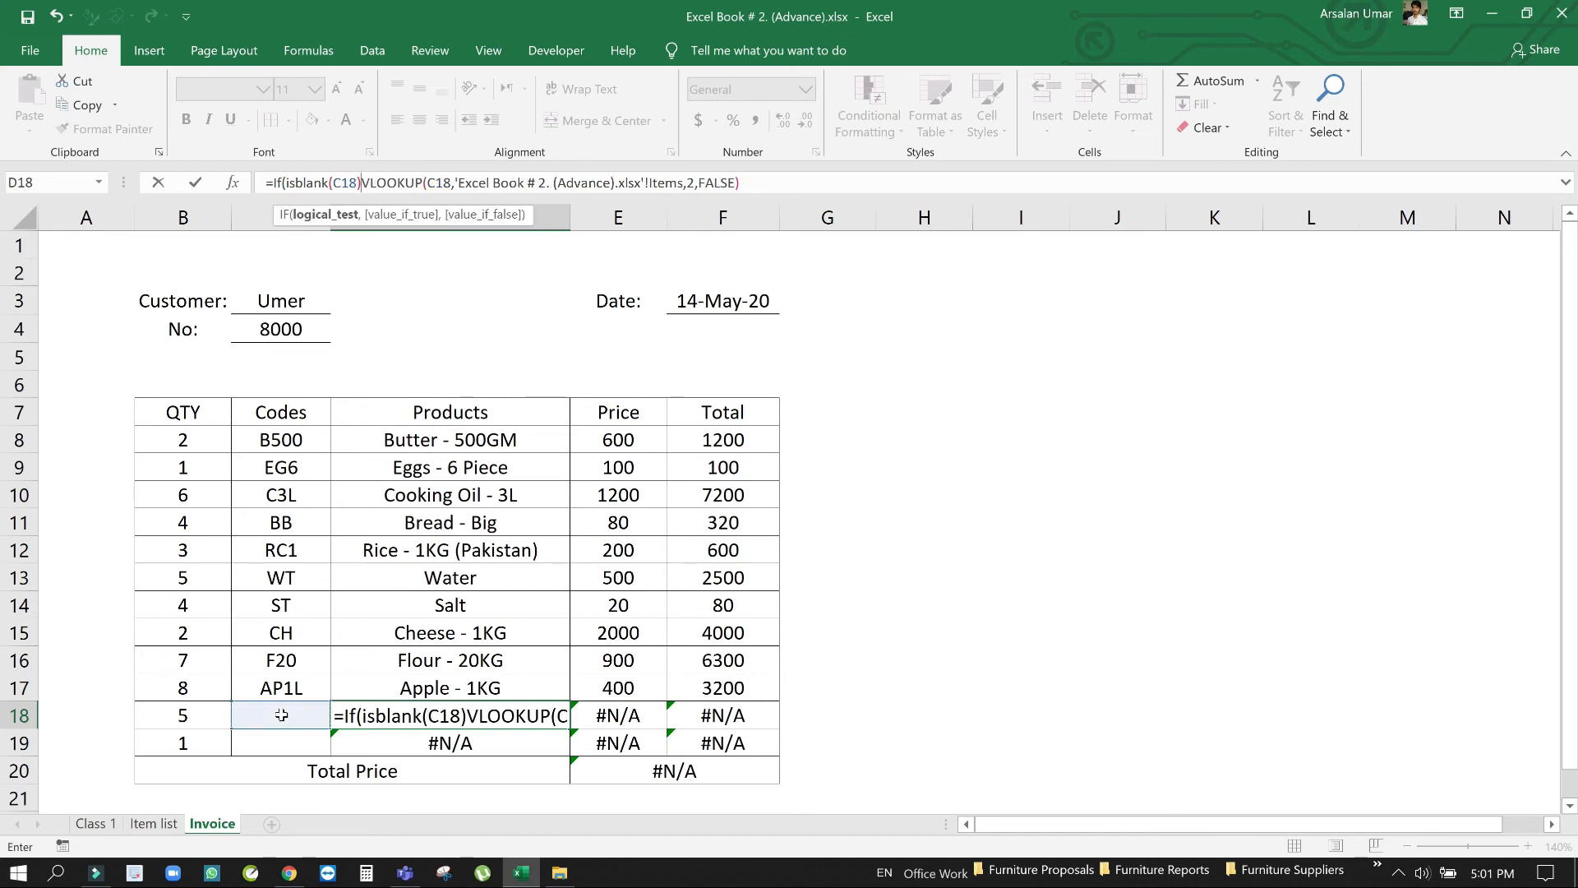
text(,)
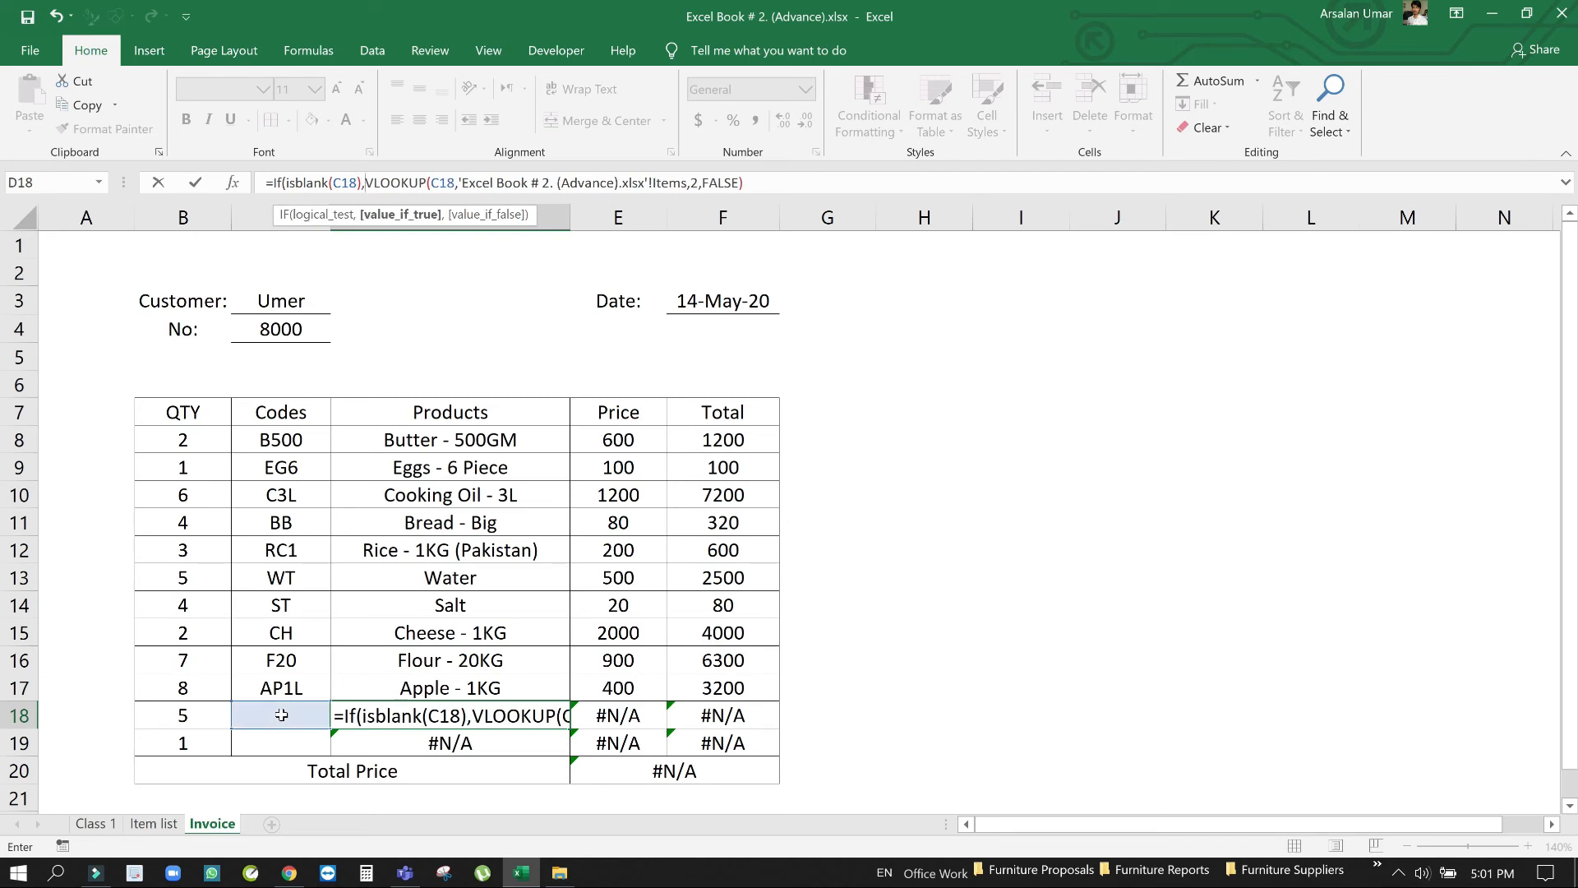
text("")
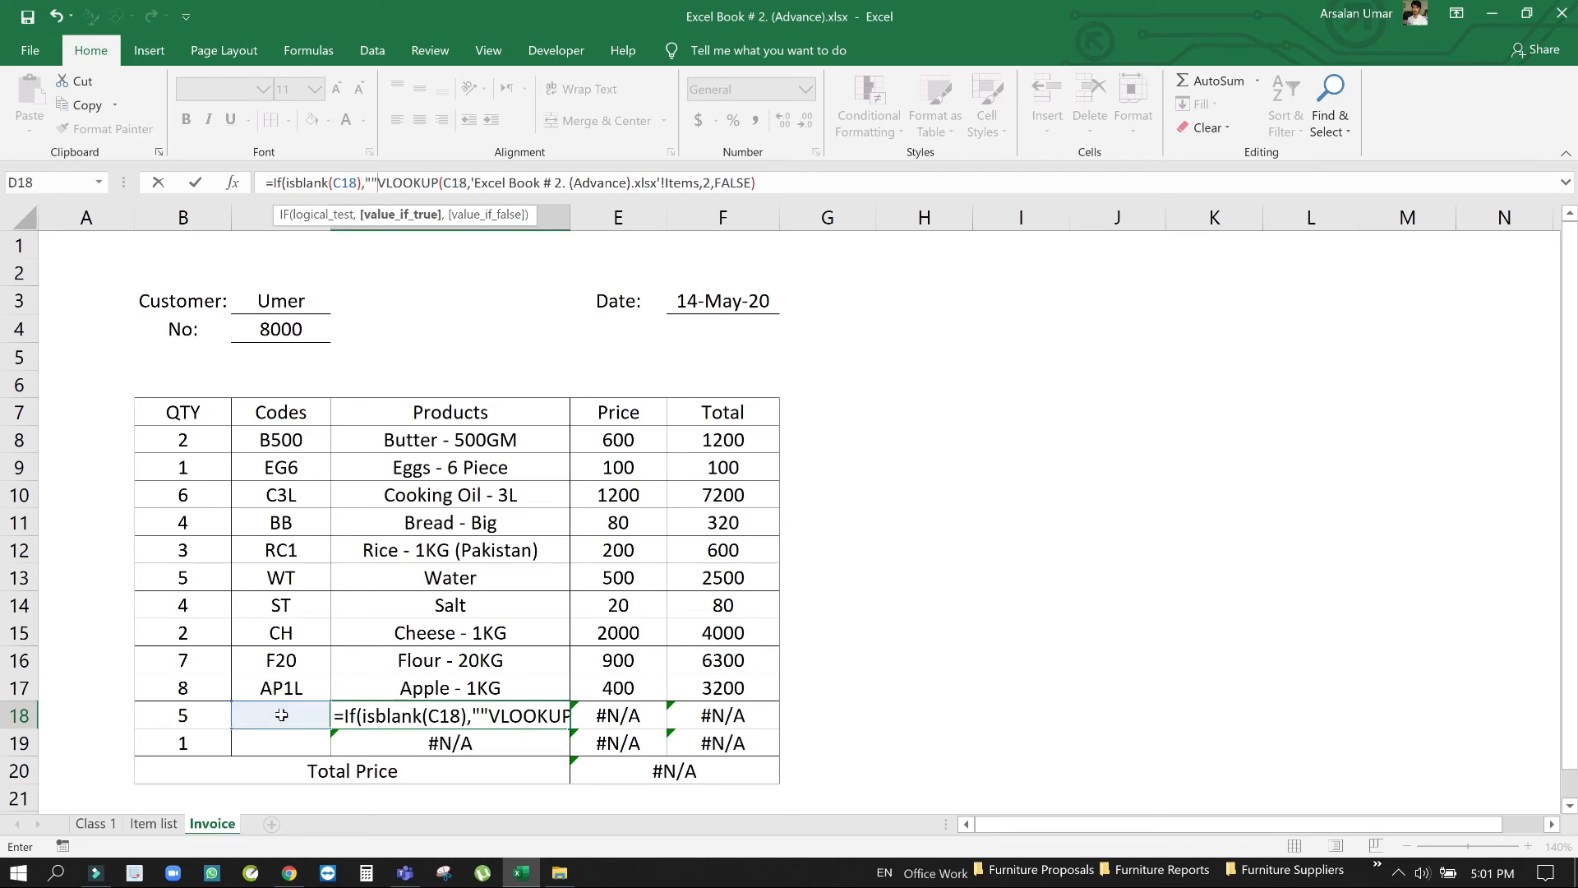
text(,)
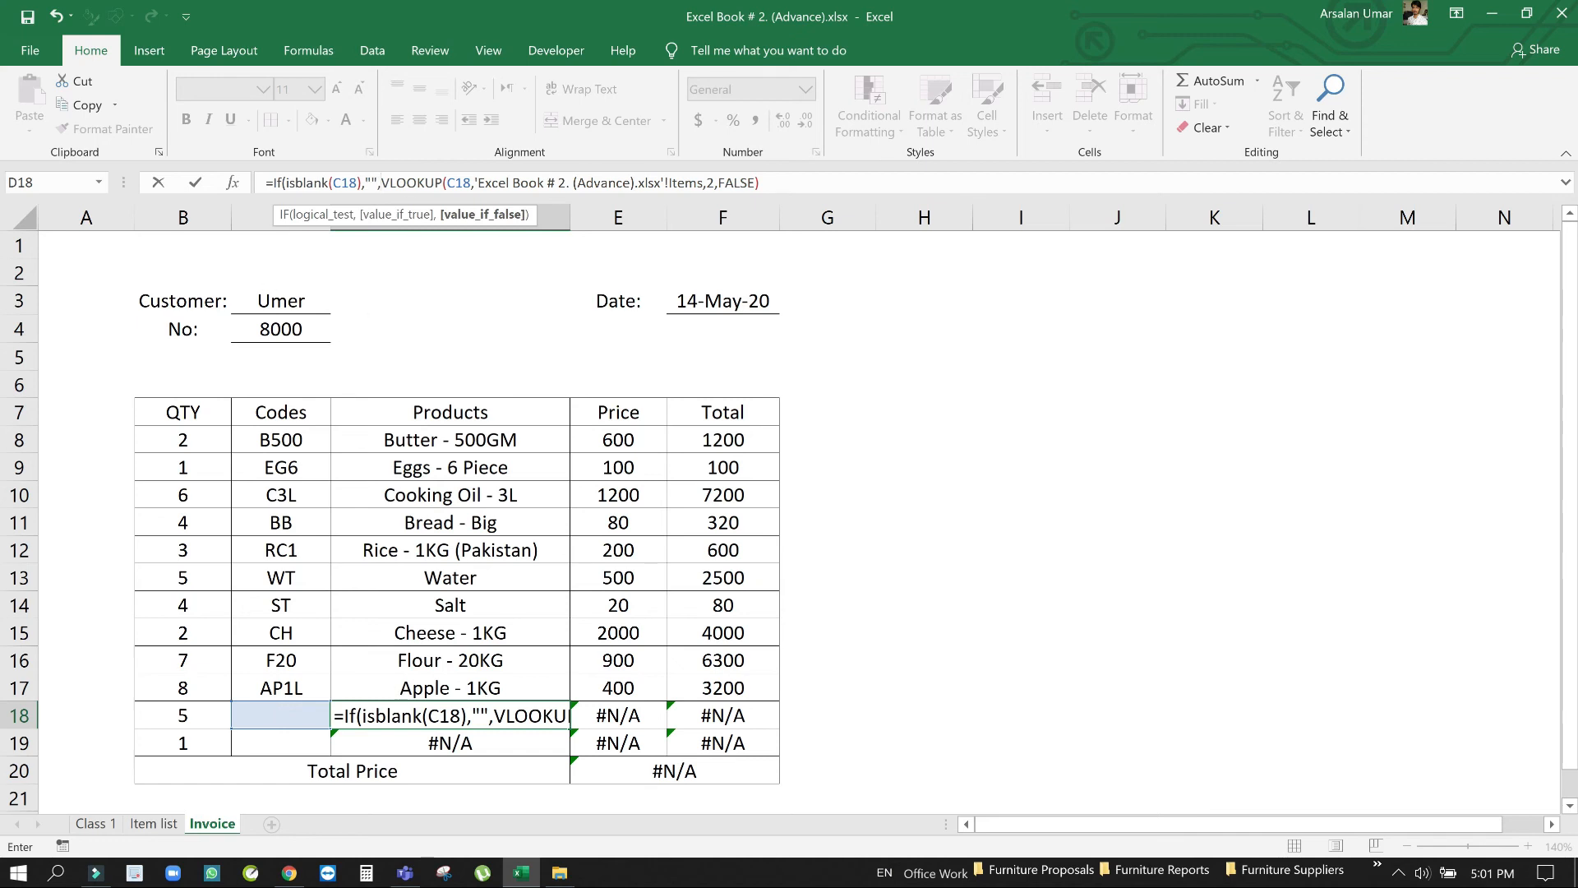
click(761, 183)
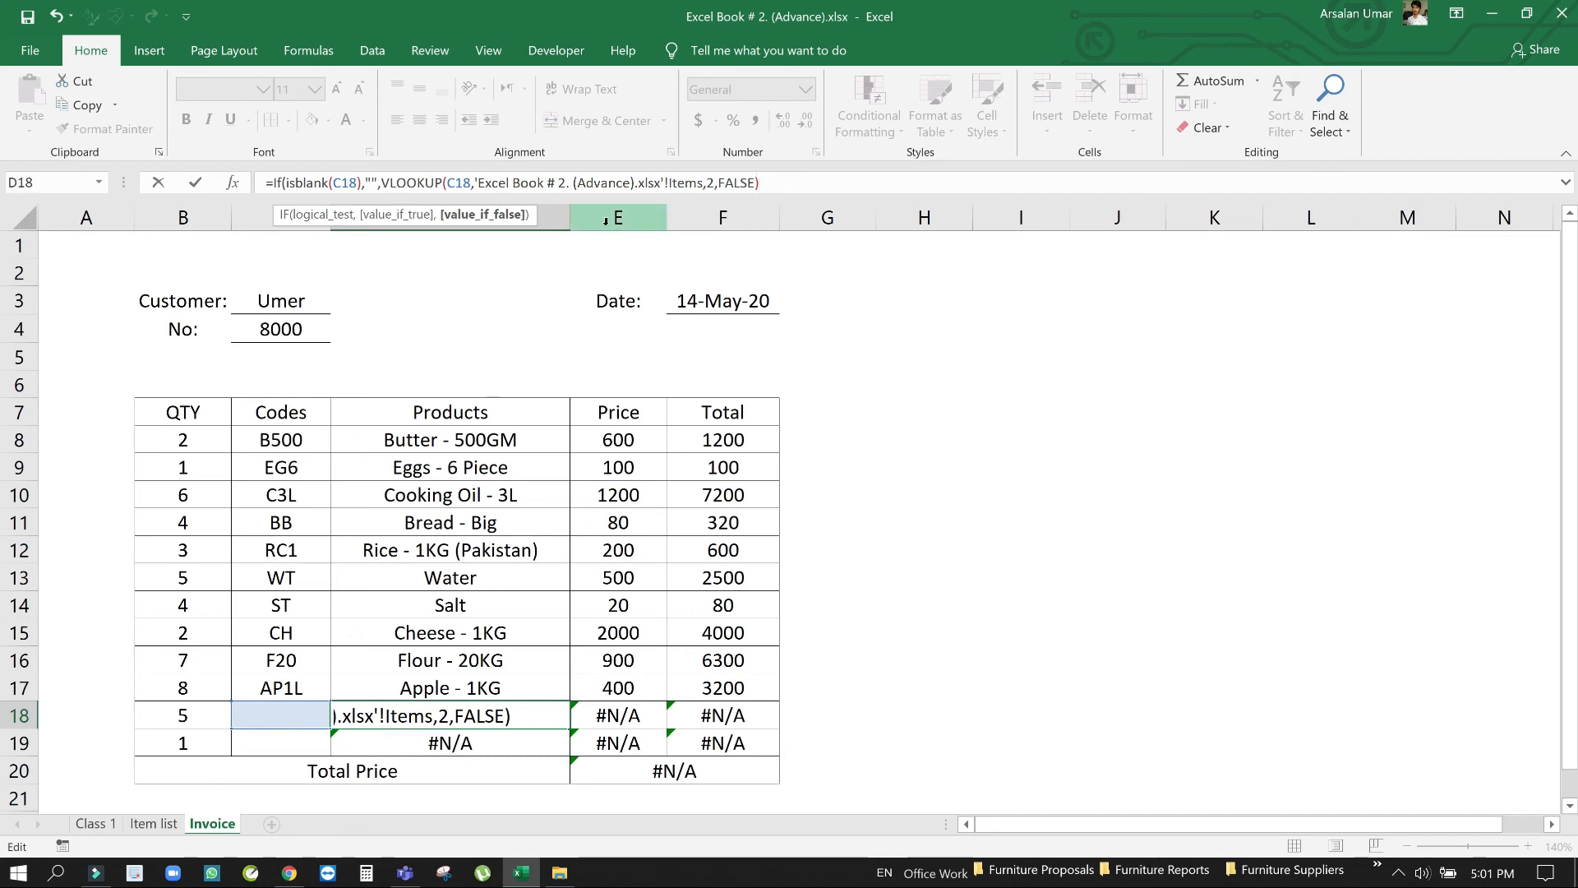
text())
key(Return)
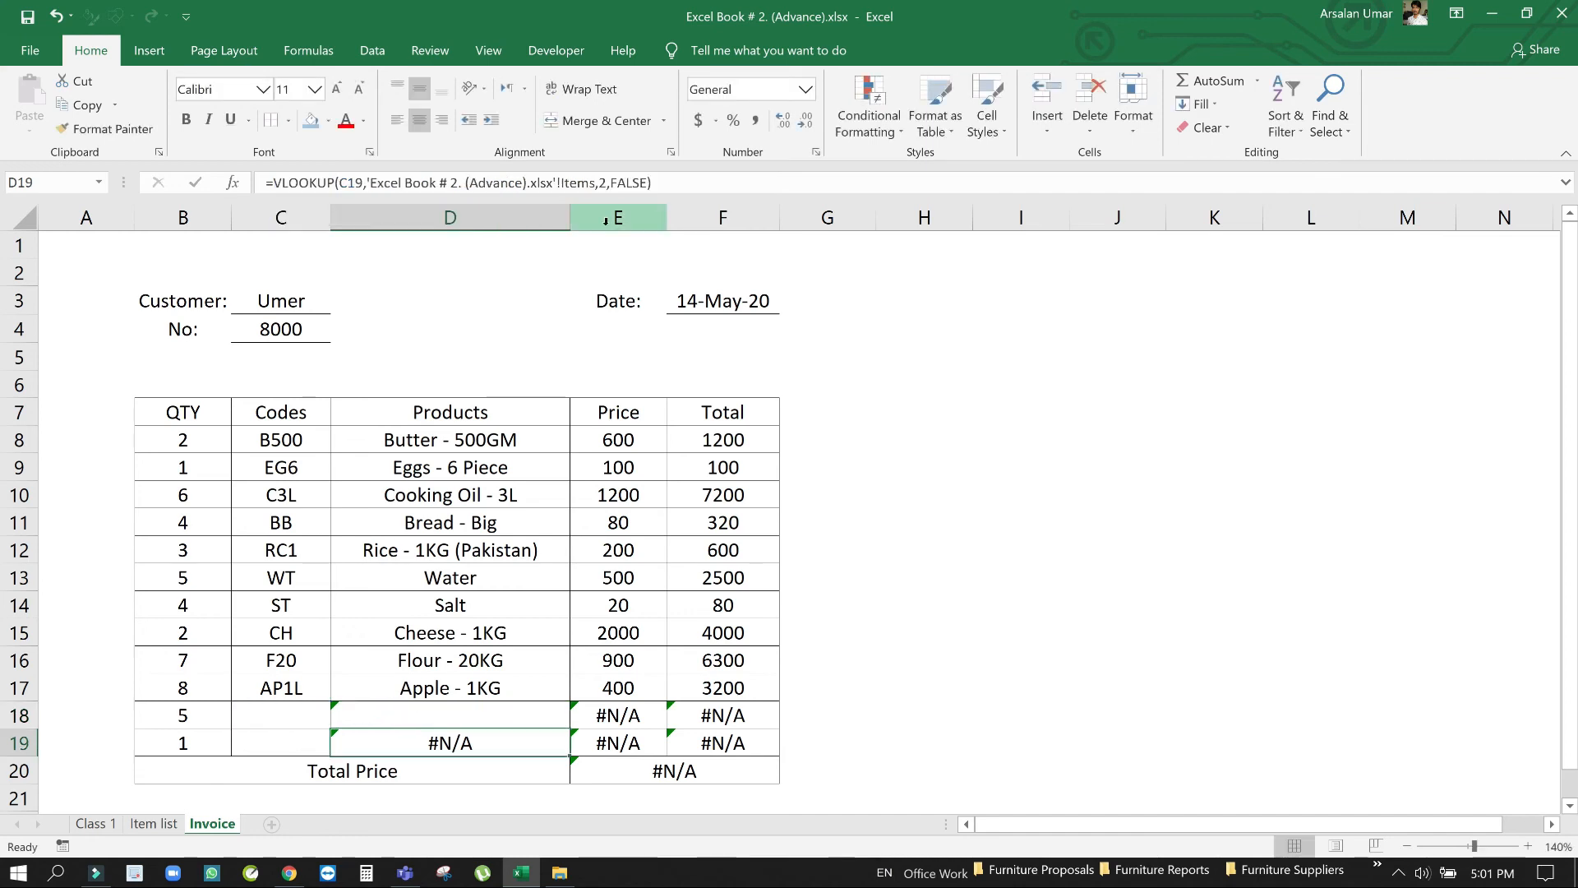
Copy the IF(ISBLANK(C18),"", portion from D18 and wrap the price VLOOKUP in E18 with it, closing the parenthesis
click(497, 712)
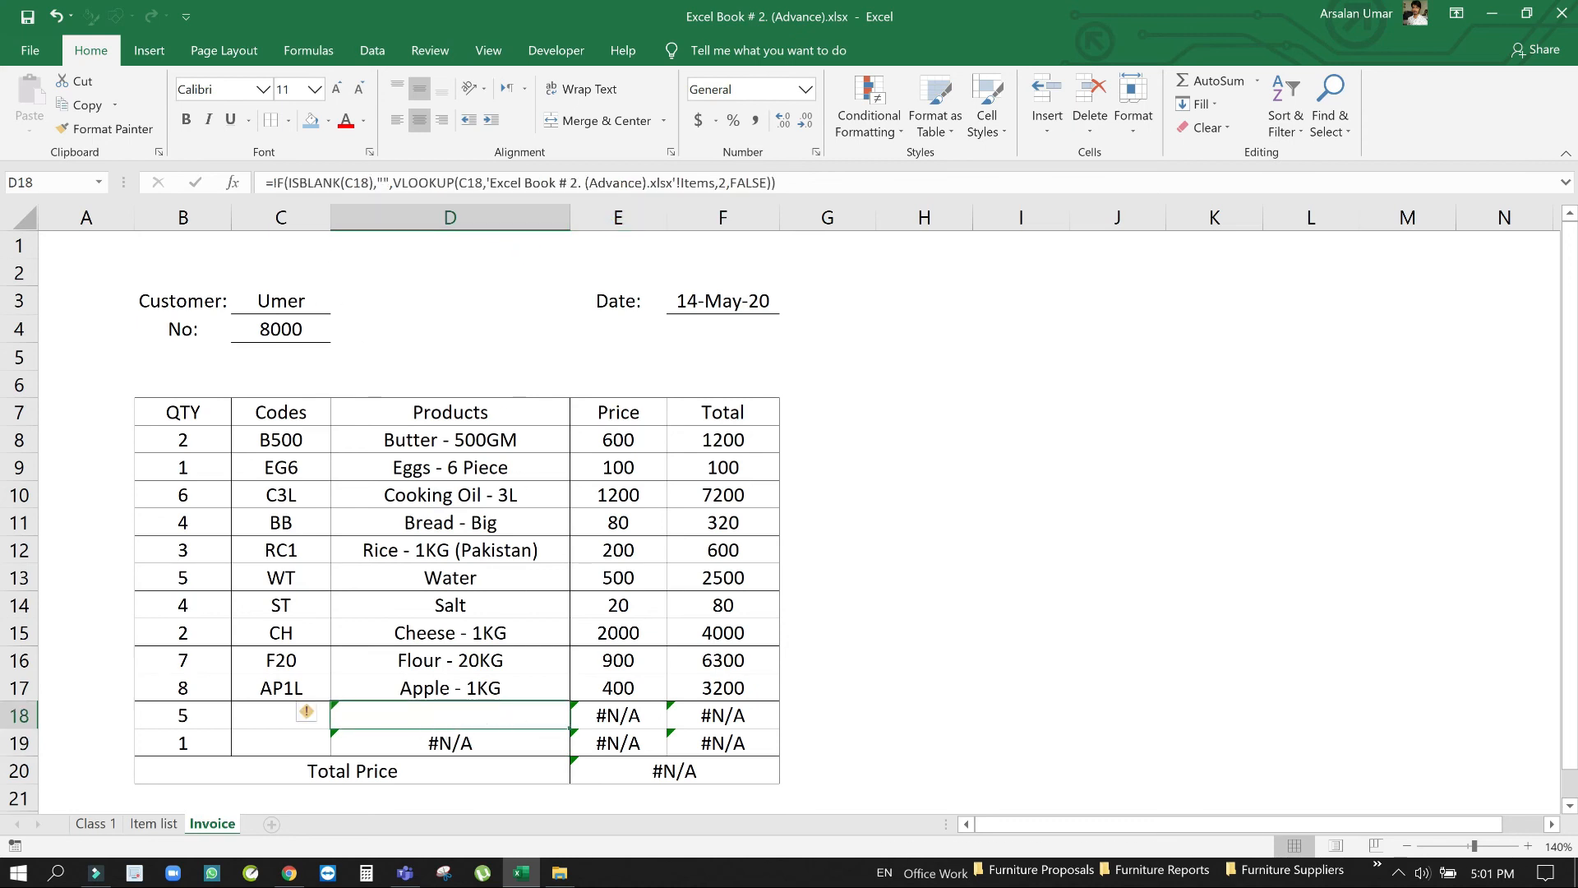
drag(270, 182, 392, 183)
key(ctrl+c)
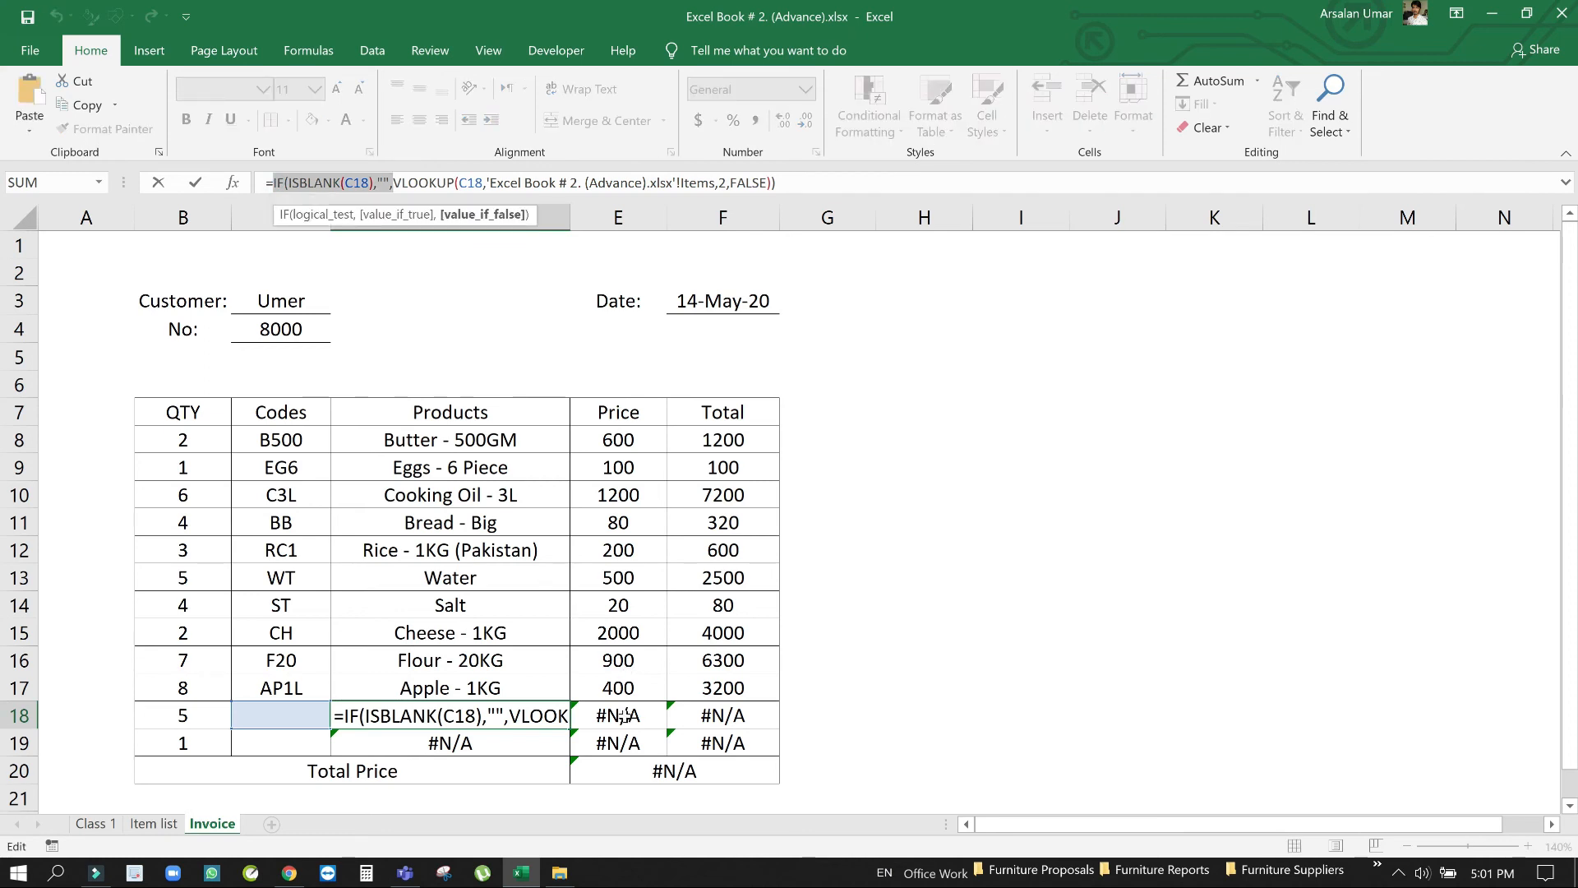
key(Tab)
click(270, 183)
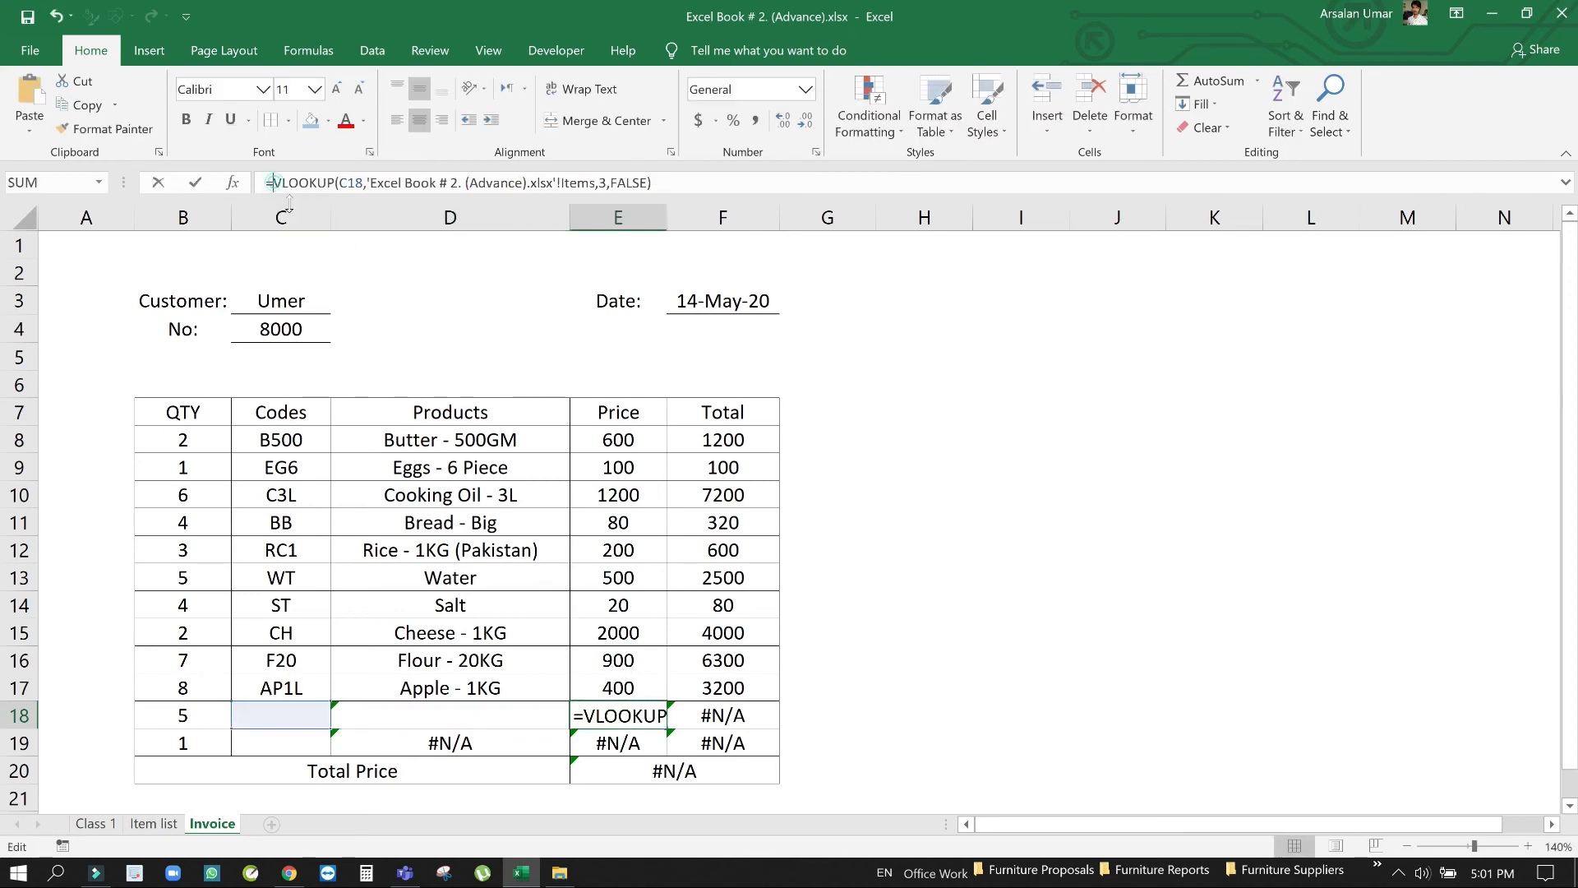
key(ctrl+v)
key(End)
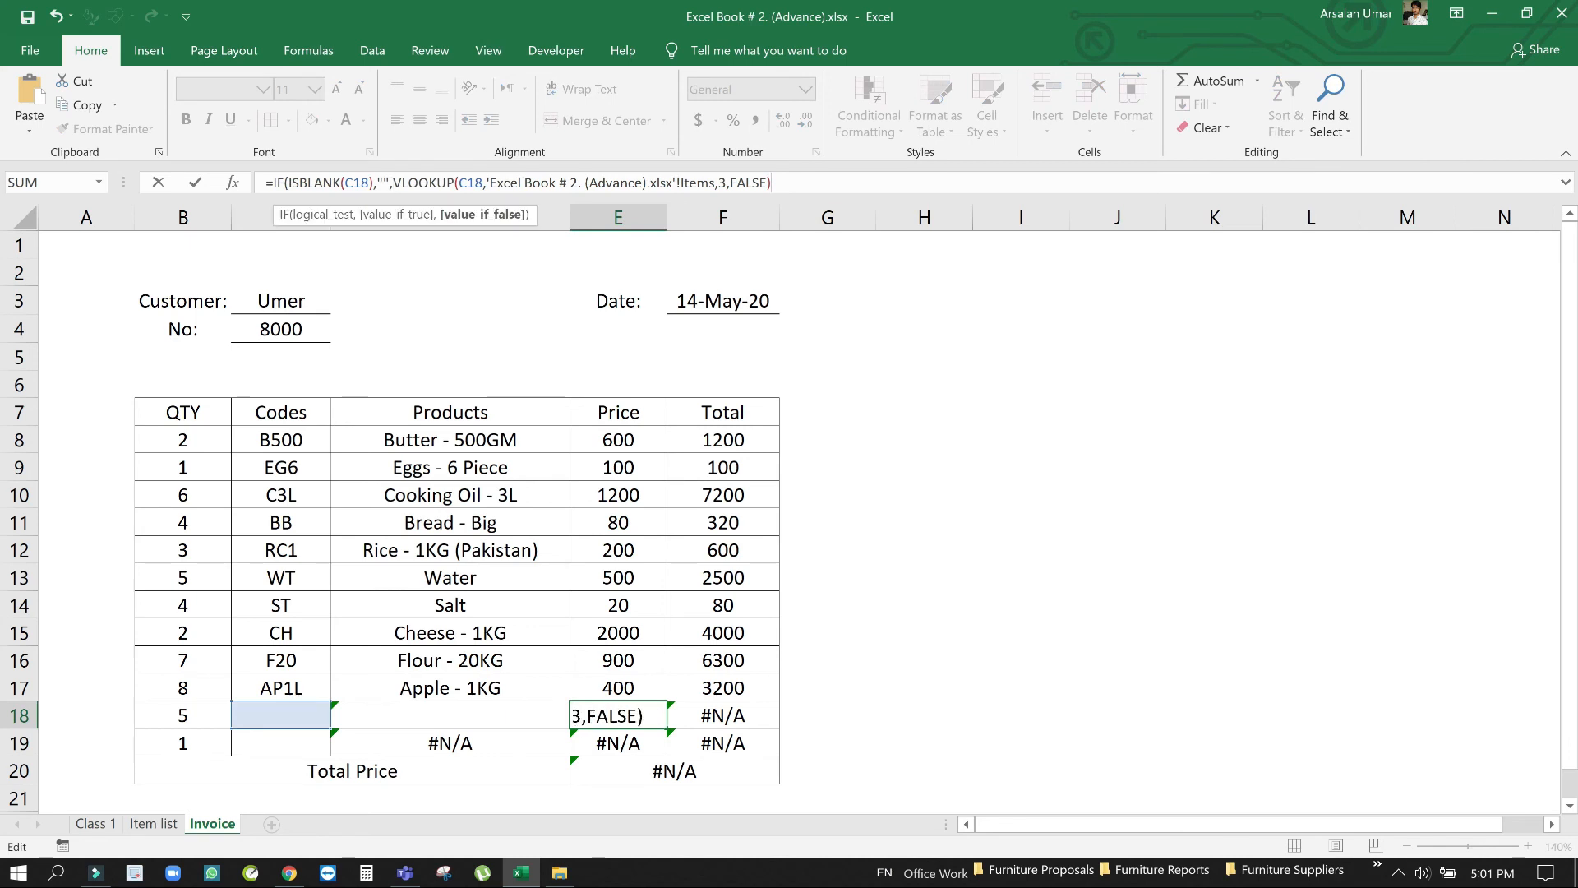
text())
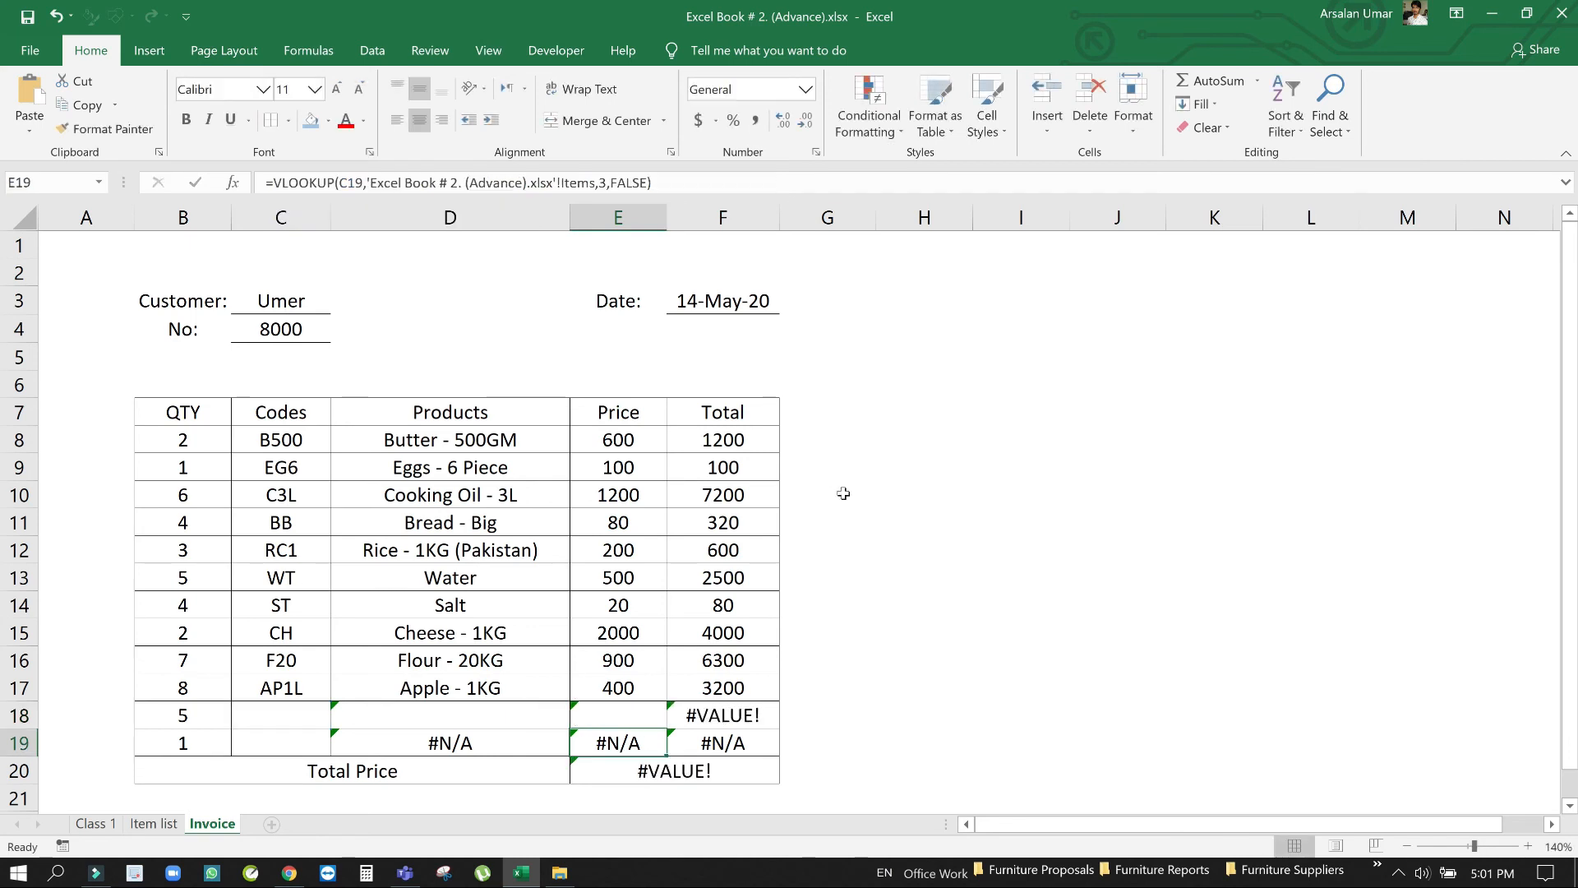
Wrap the row total formula in F18 with the copied test as =IF(ISBLANK(C18),"",B18*E18)
click(720, 718)
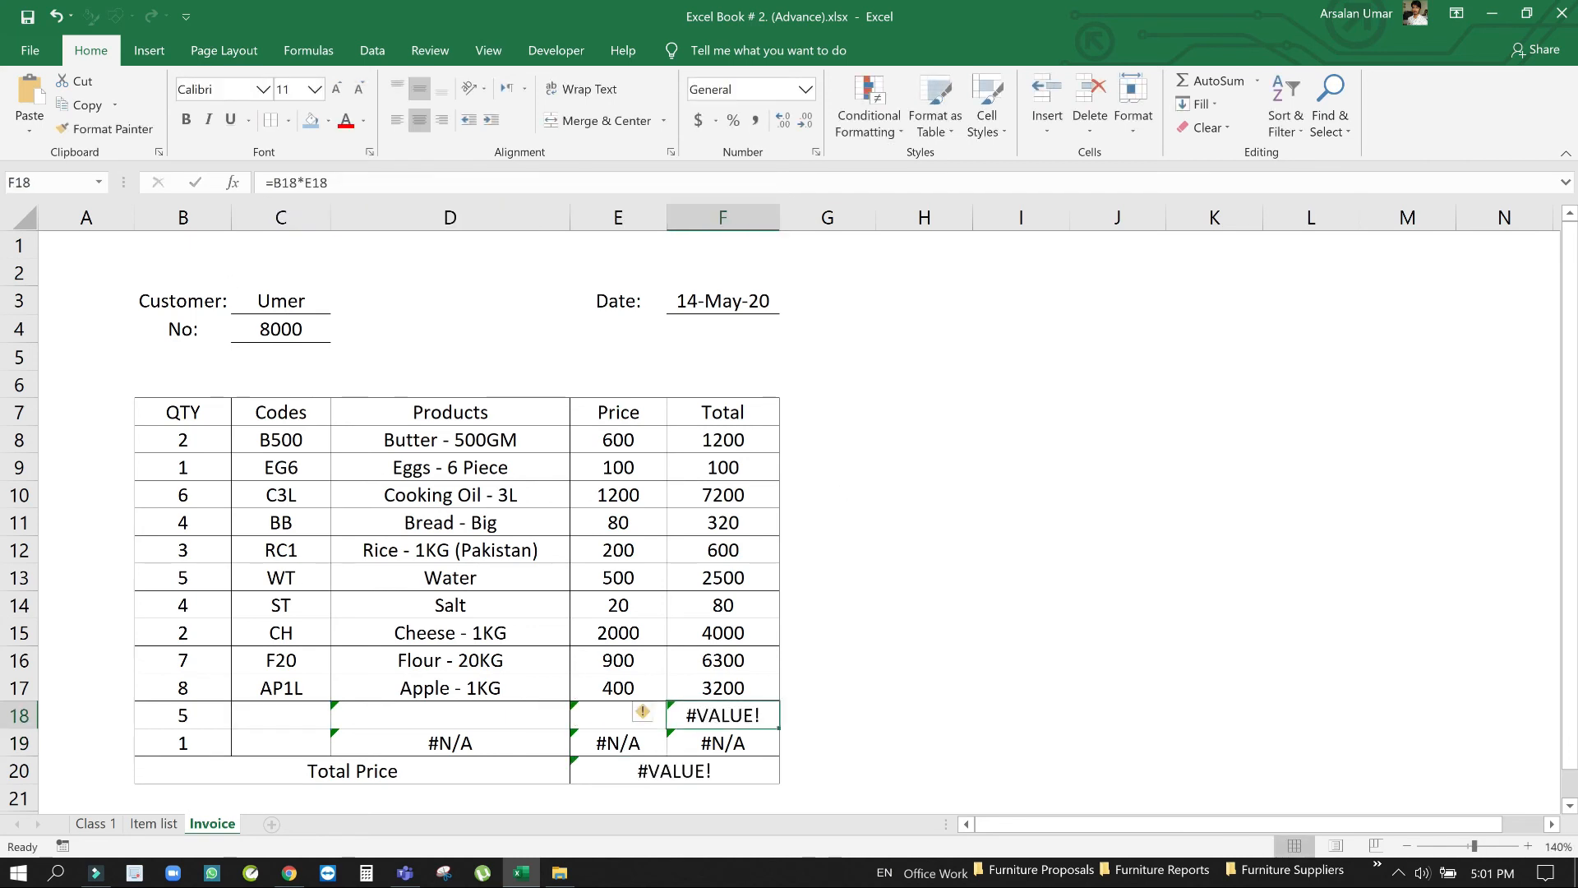
click(273, 183)
key(ctrl+v)
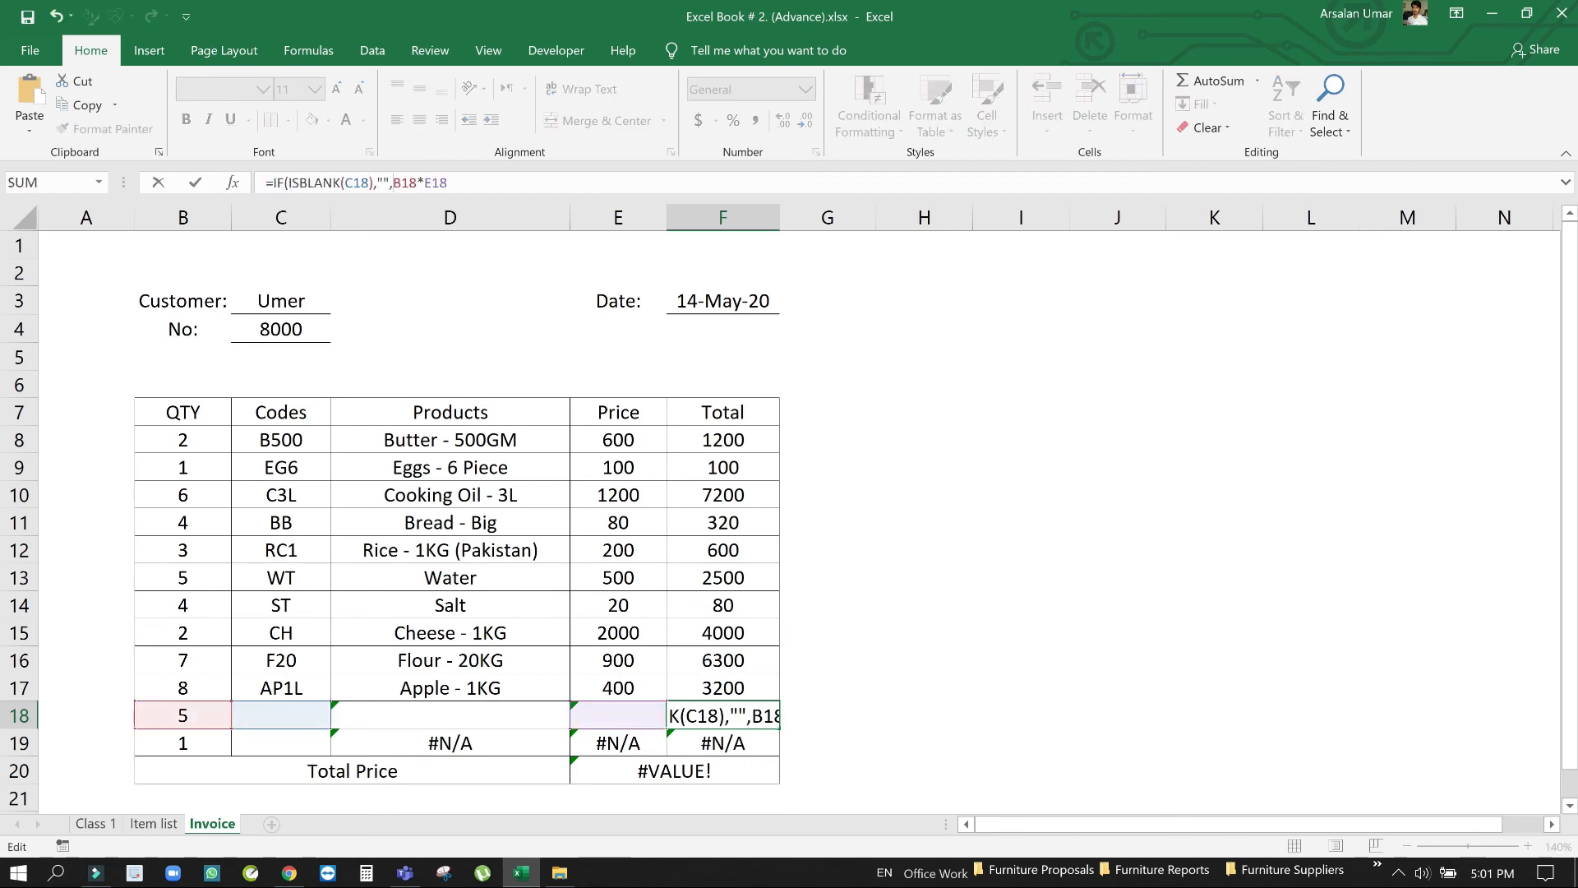
click(471, 181)
text())
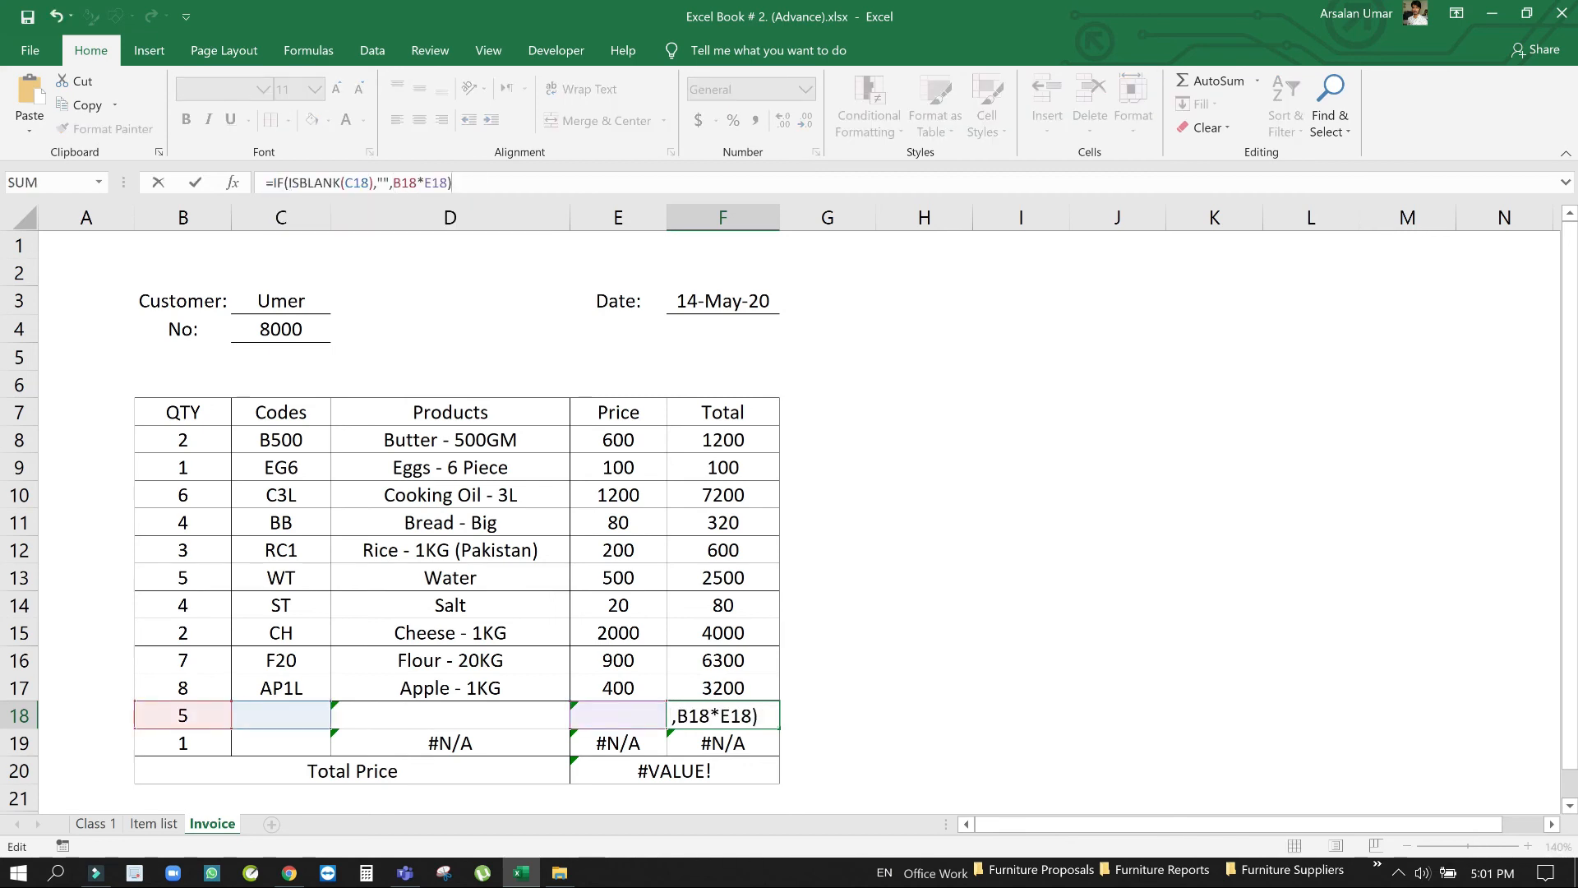
key(Return)
key(Up)
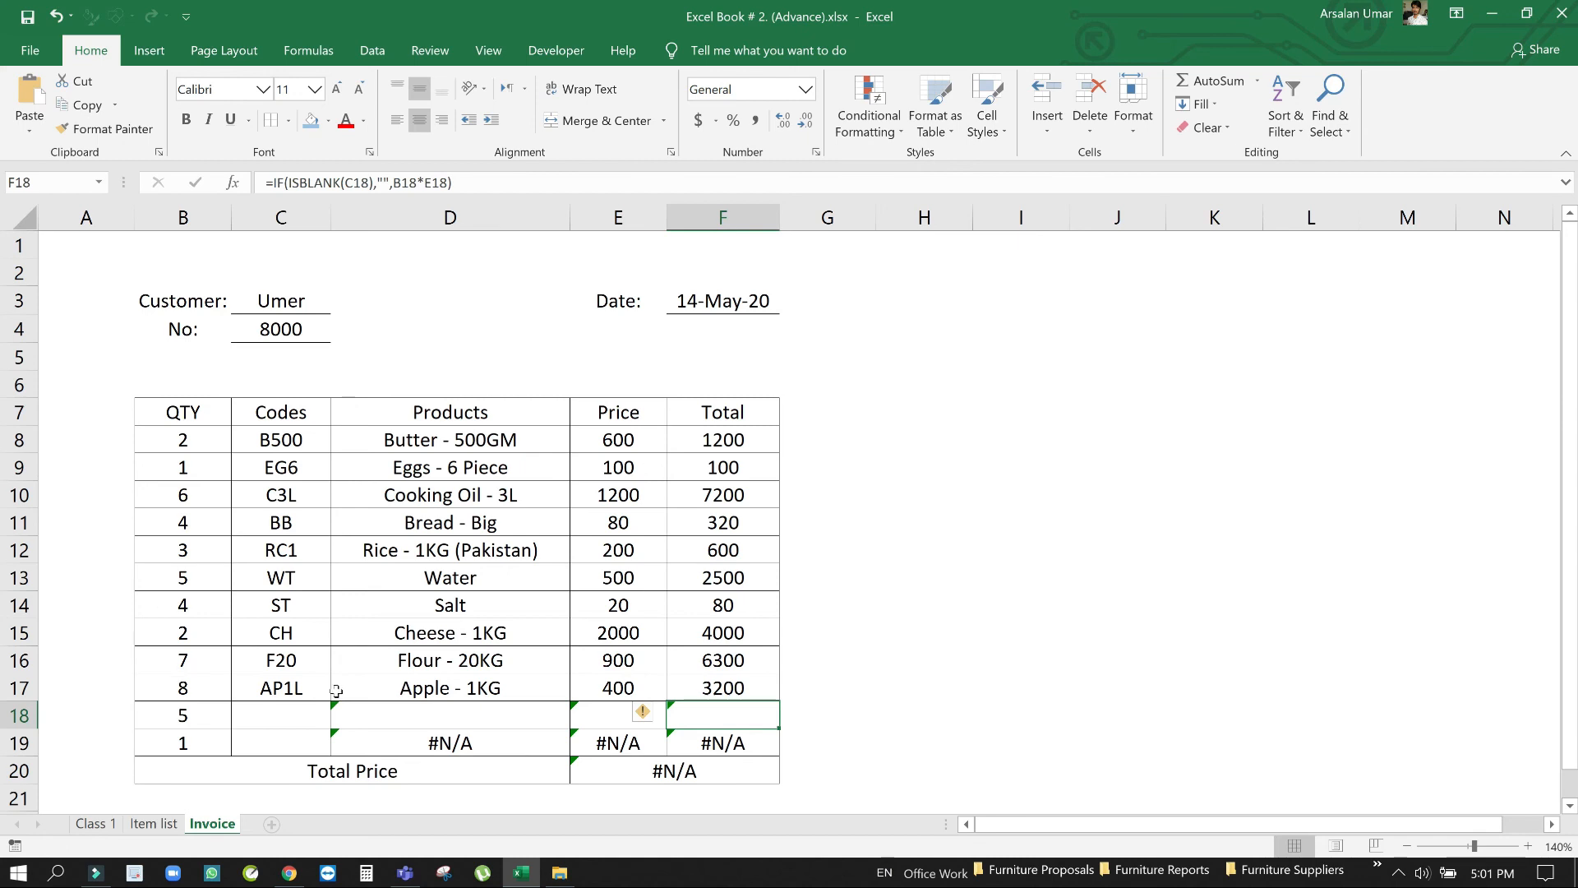
Review the row 18 formulas and fill the product, price and total formulas from D18, E18 and F18 down to row 19
click(403, 716)
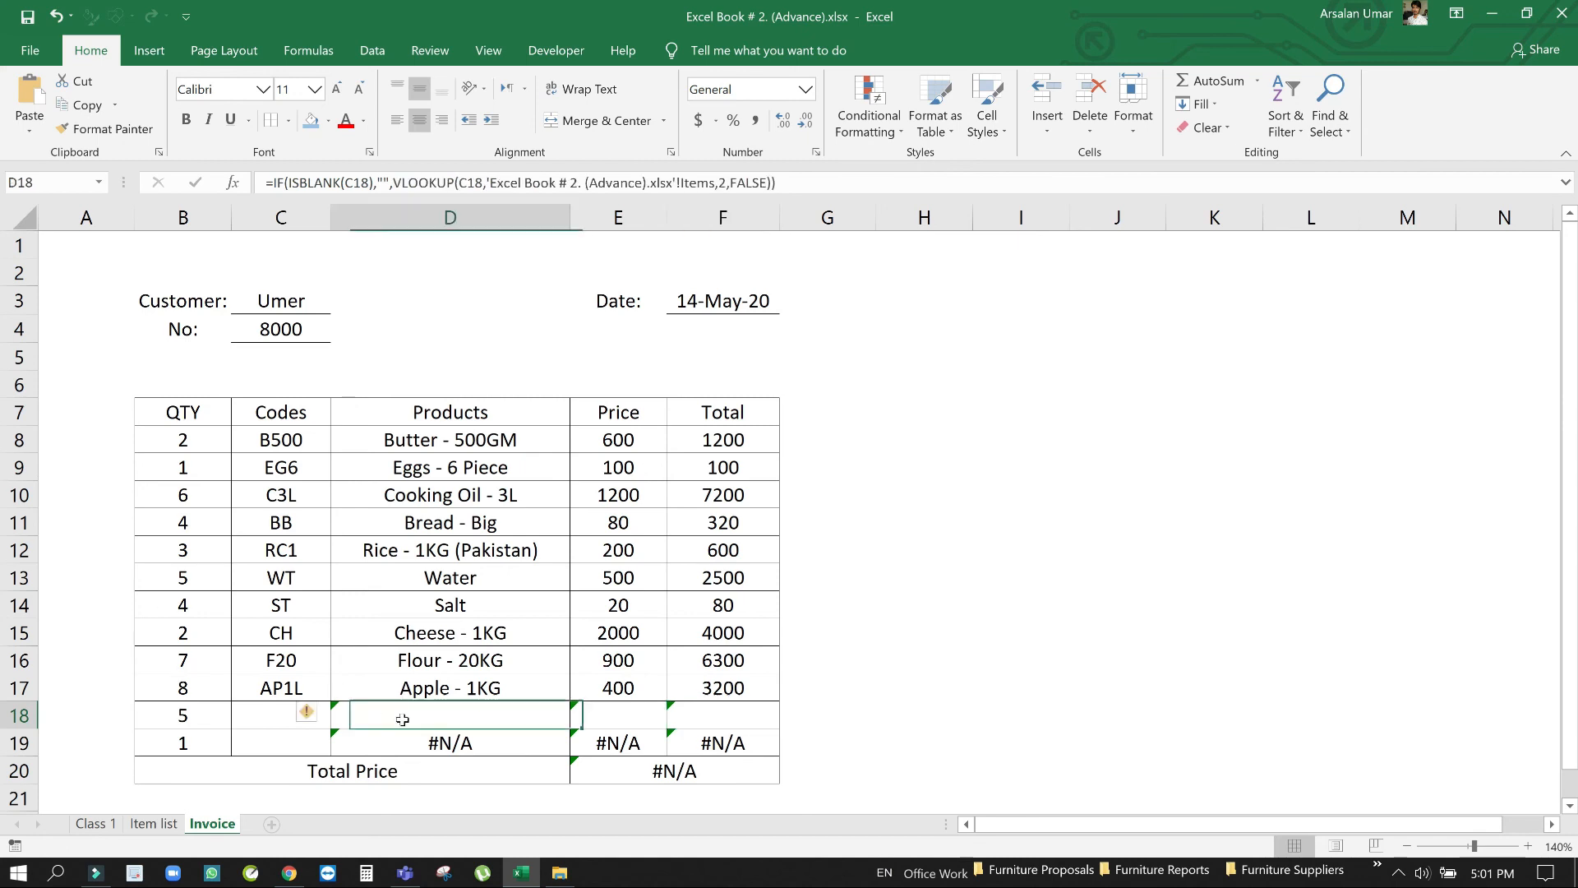
click(284, 726)
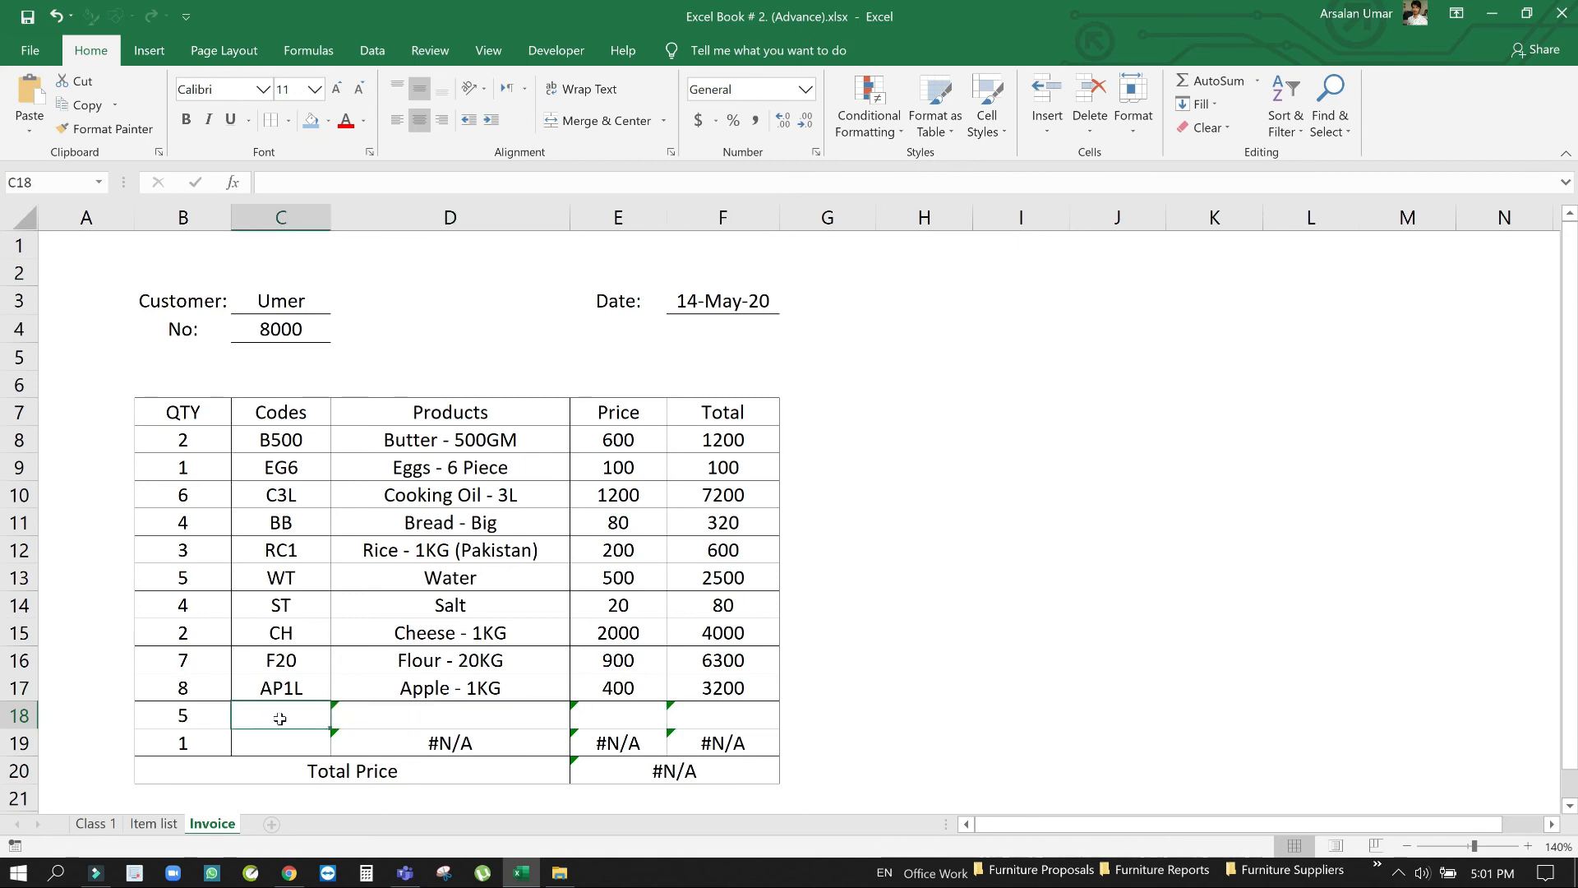
click(407, 721)
click(622, 714)
click(728, 716)
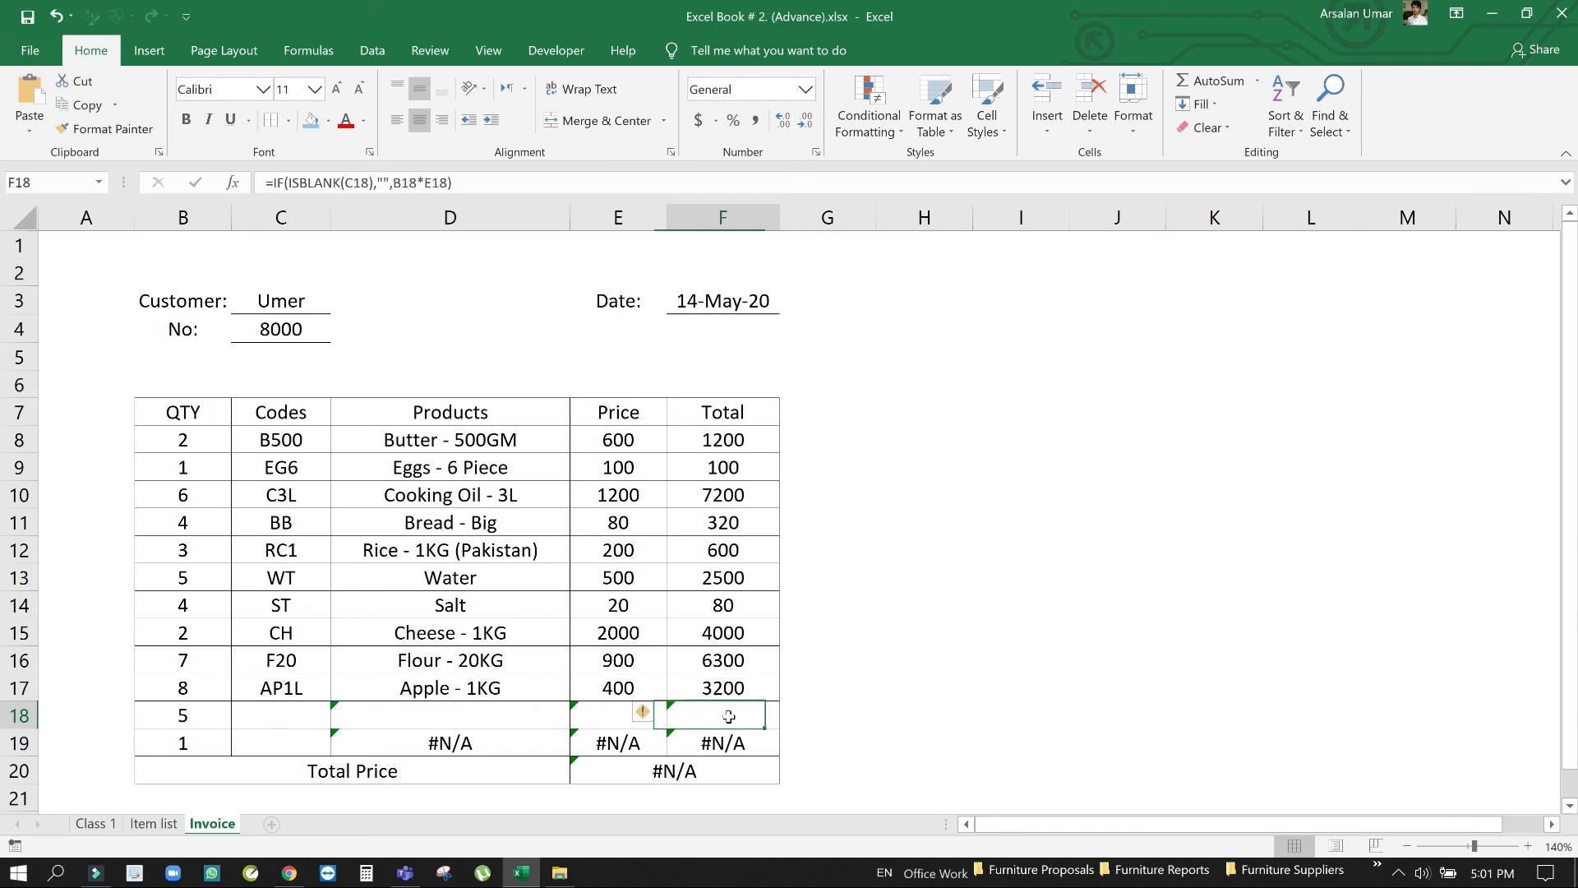
click(525, 716)
drag(570, 730, 570, 750)
click(653, 723)
drag(665, 729, 665, 749)
click(751, 723)
drag(777, 730, 743, 743)
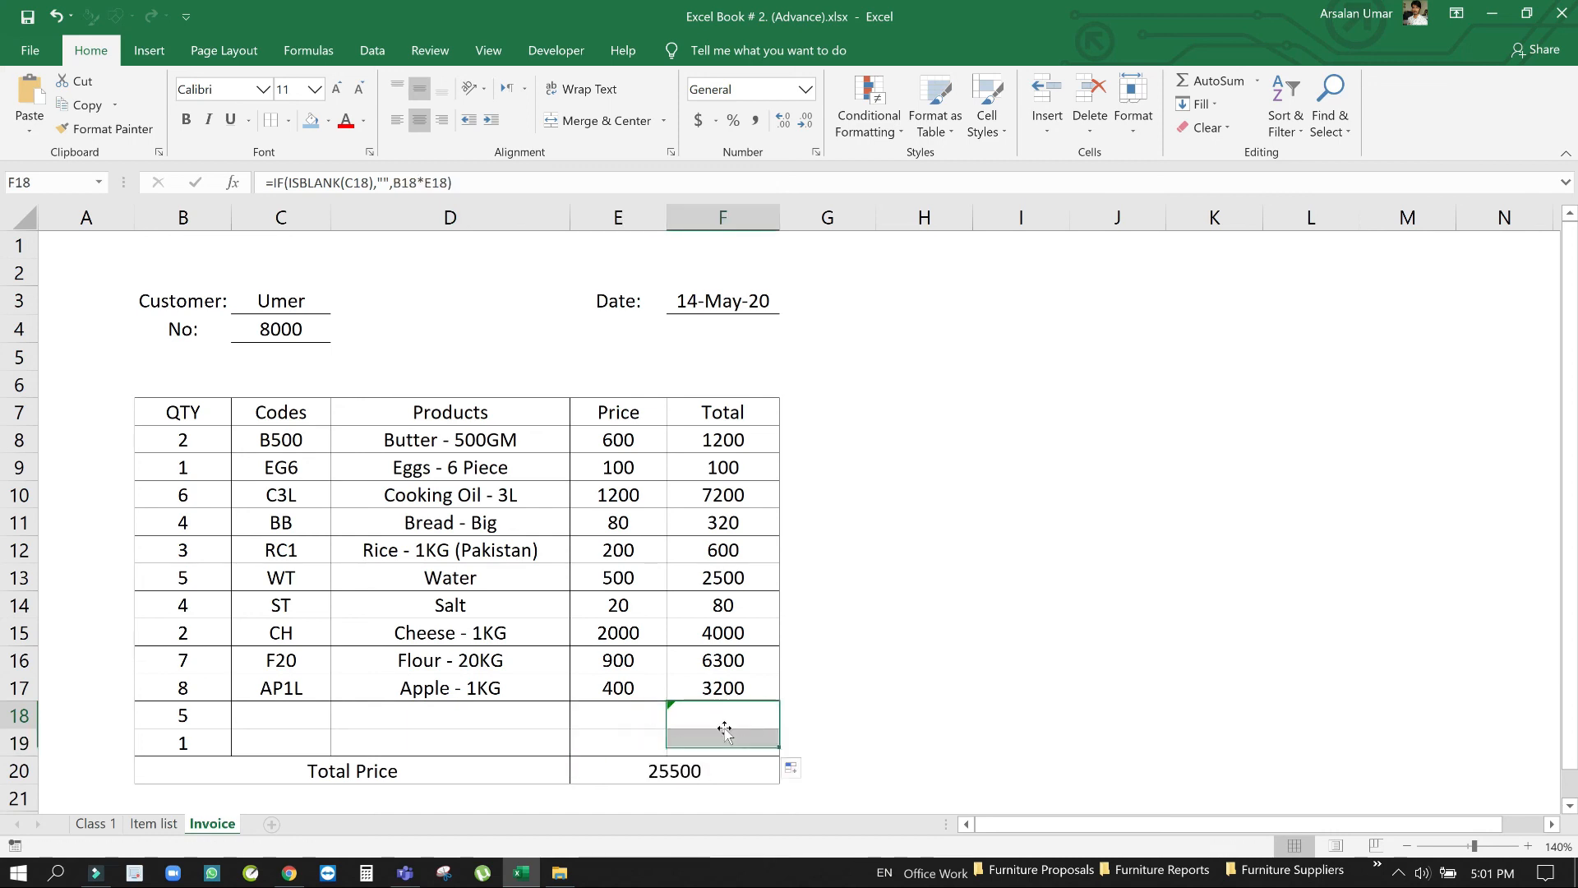
Test the blank-code formulas by entering the code F20 in Invoice cell C18
click(637, 720)
click(385, 720)
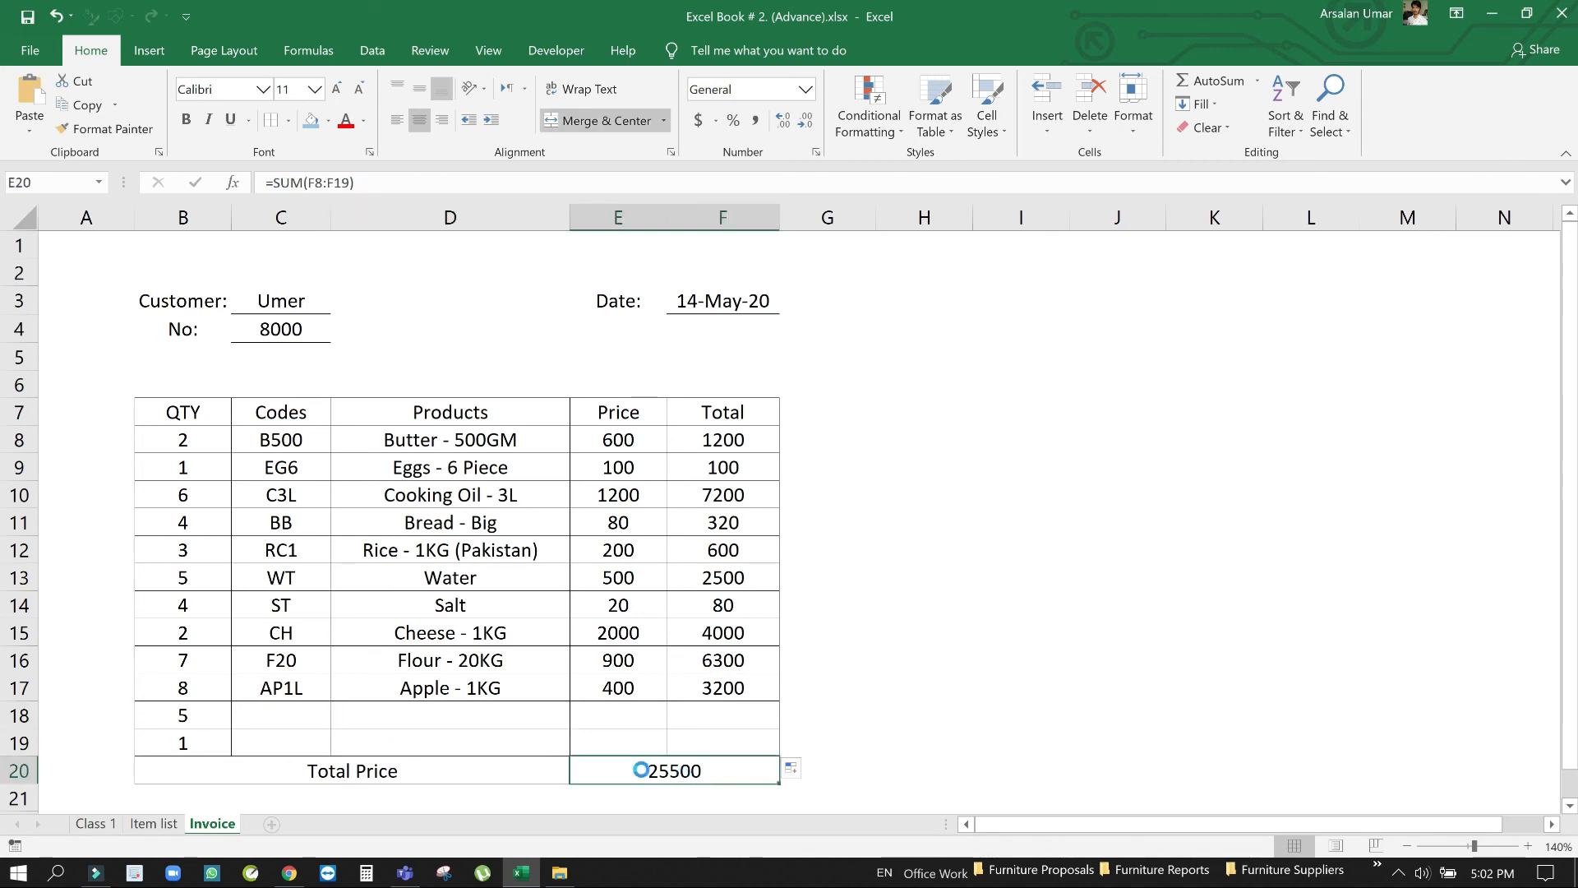
click(256, 712)
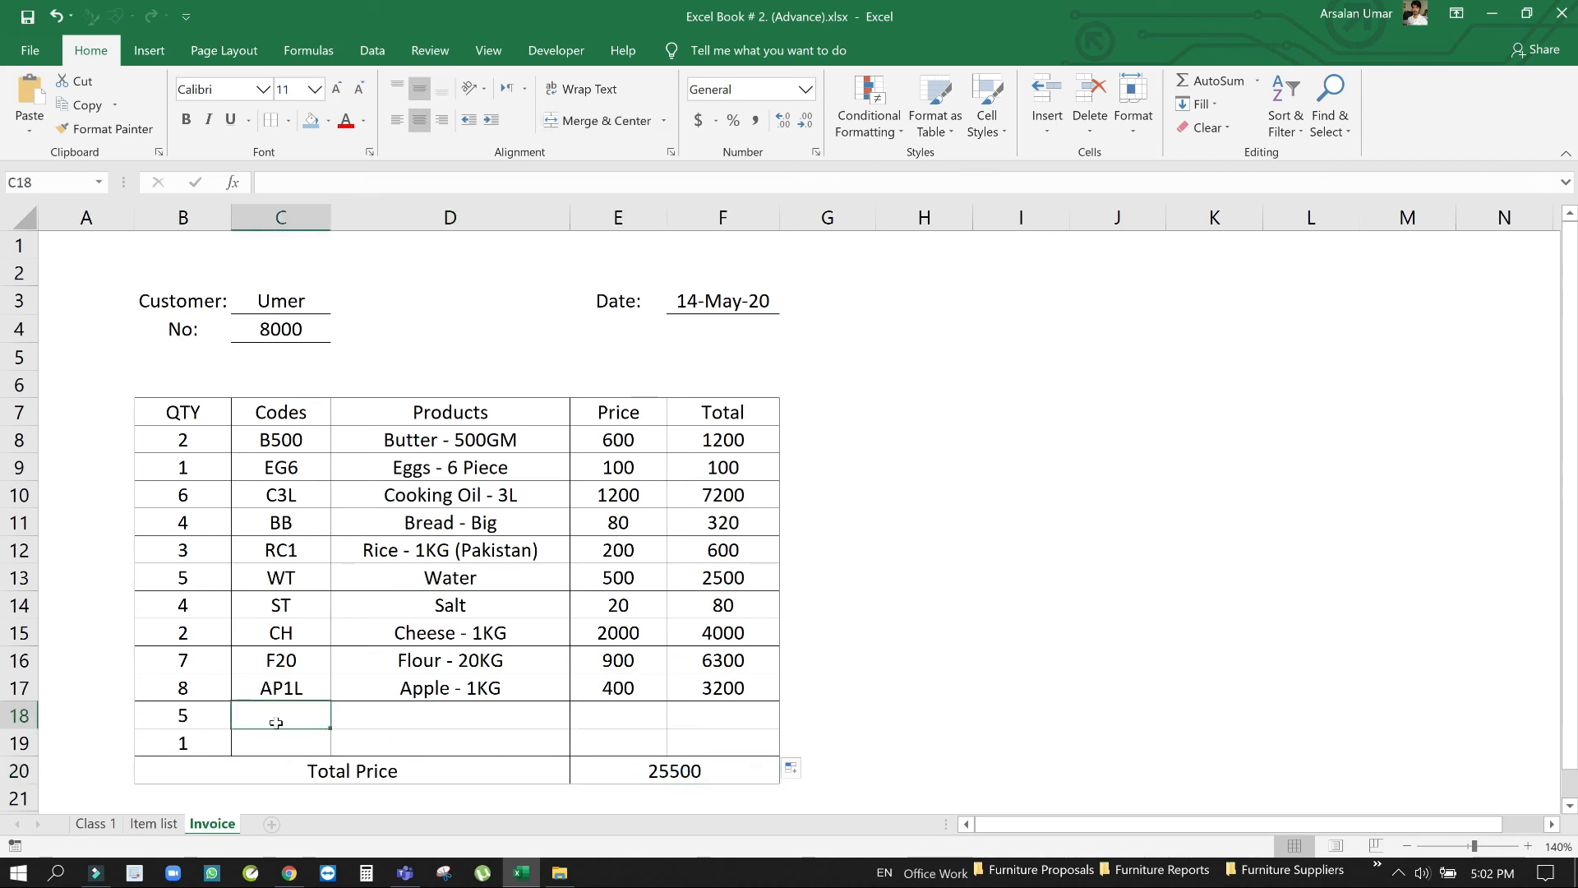
text(F20)
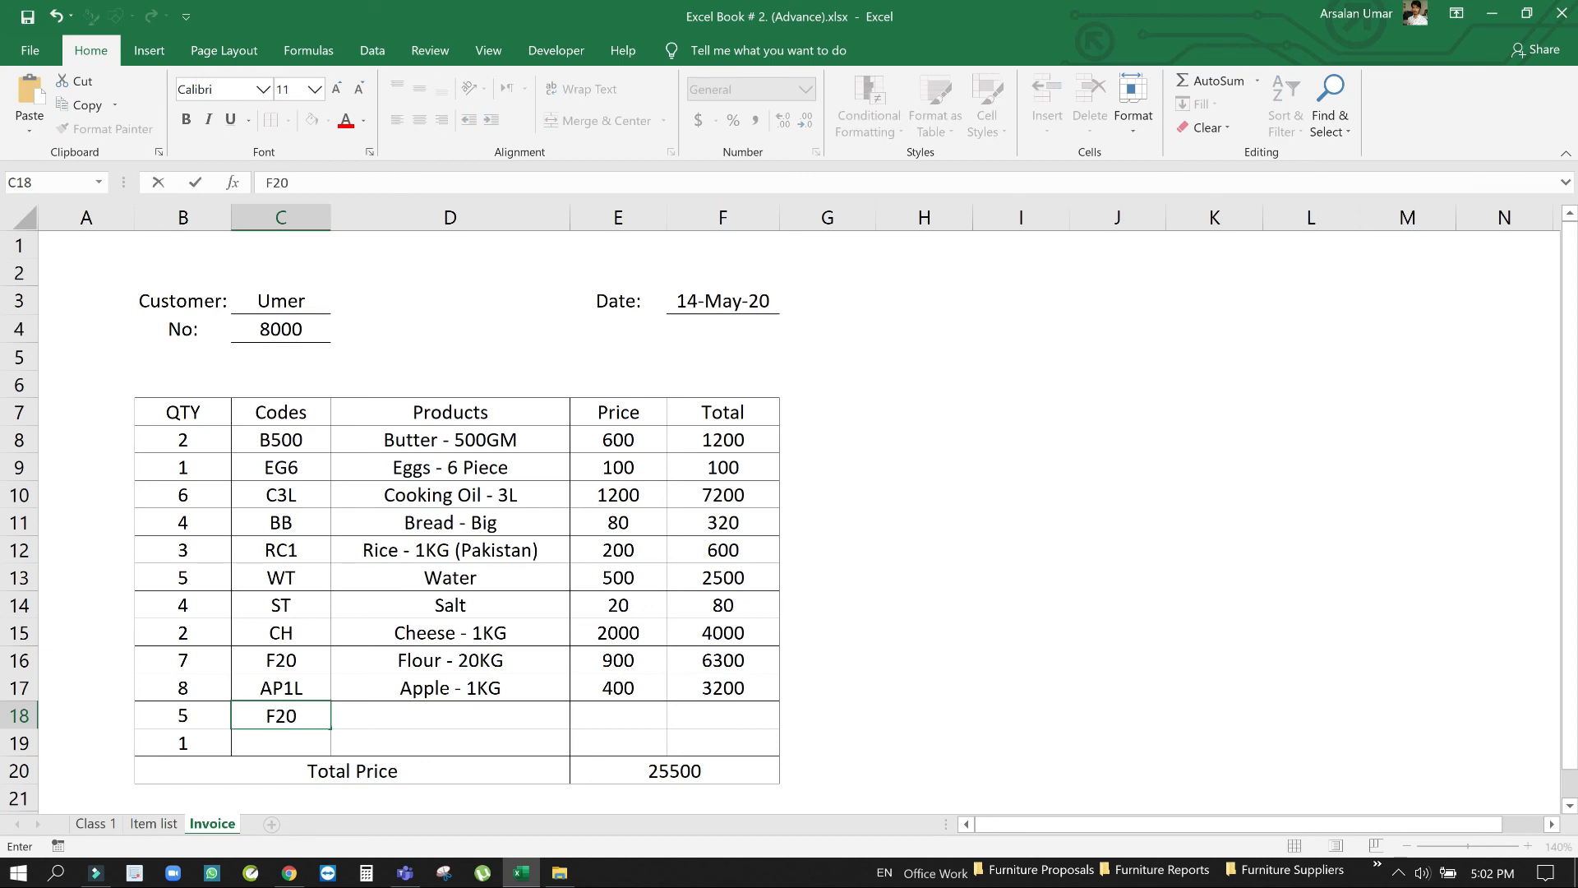
key(Return)
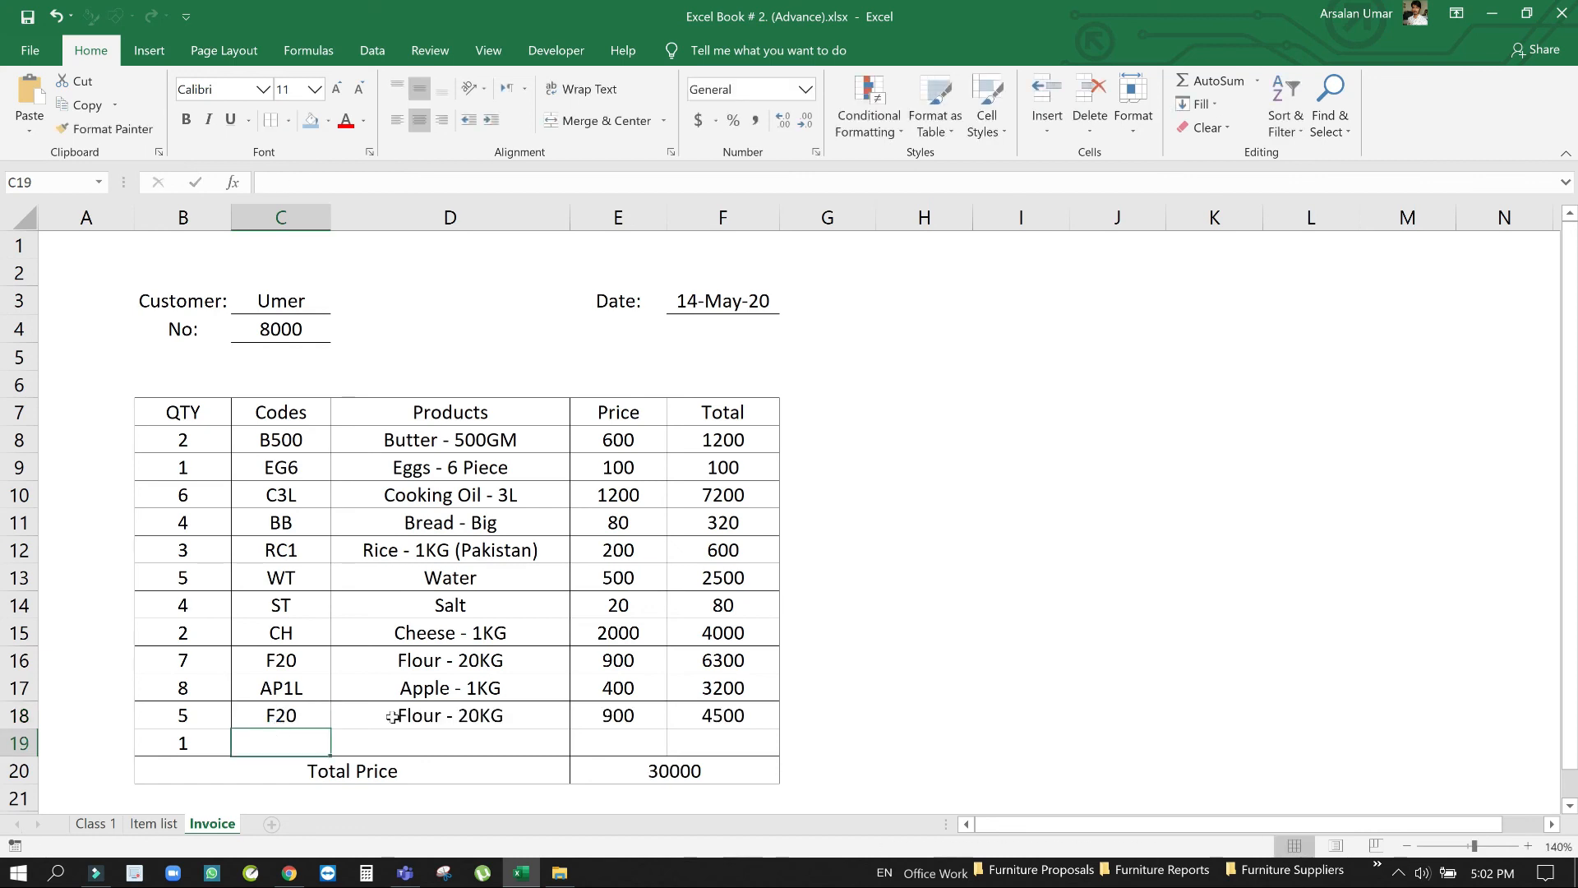
Compare row 18 with its code against row 19 without one, inspecting the code, total and product cells
click(306, 720)
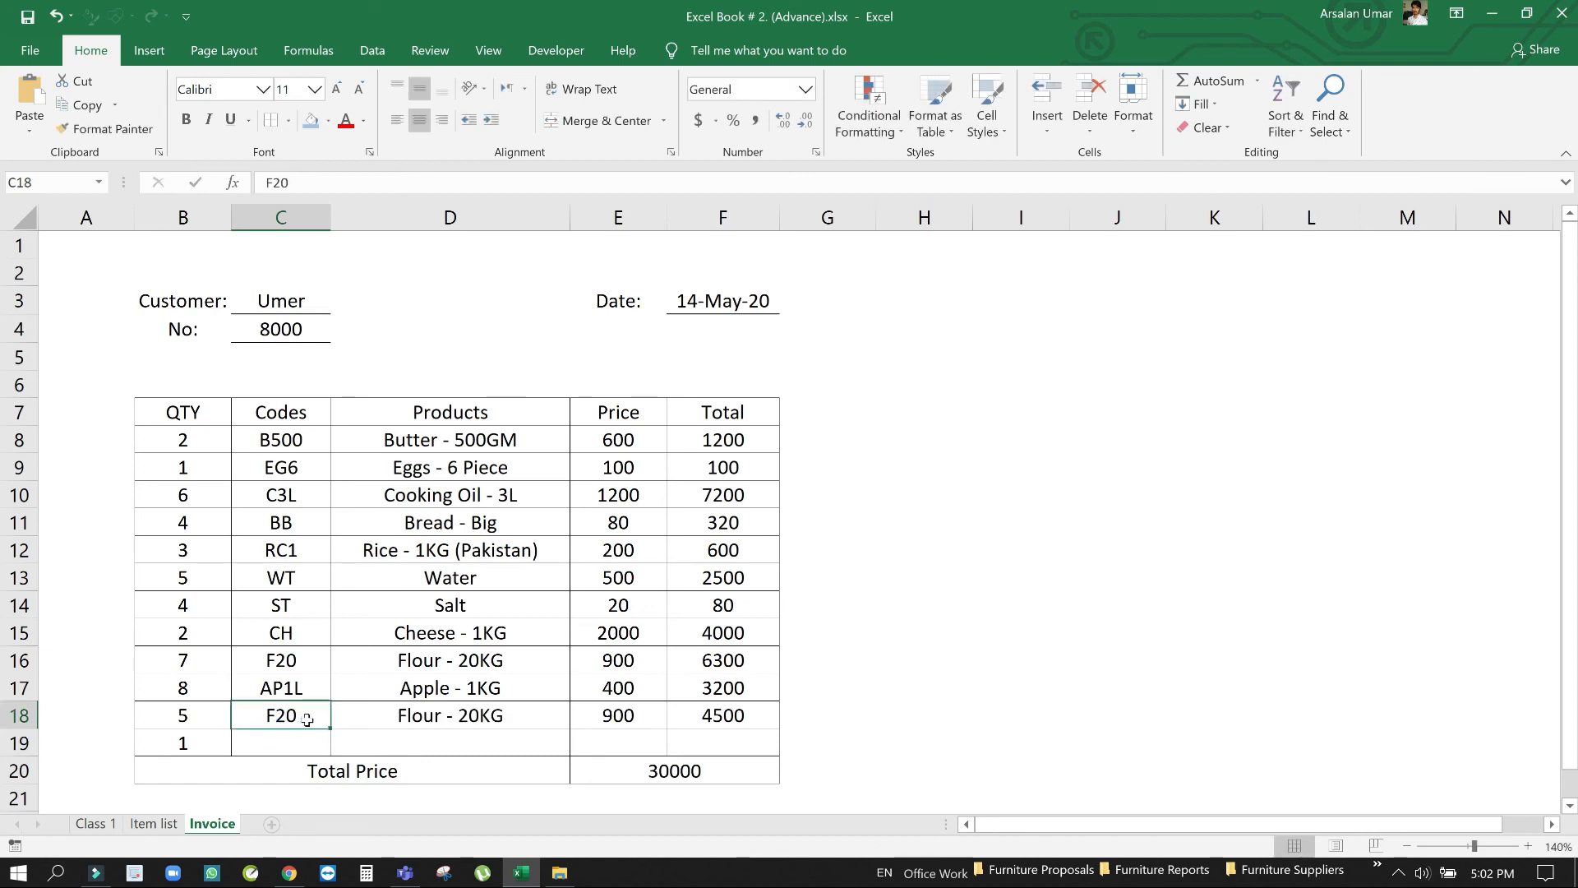
click(284, 742)
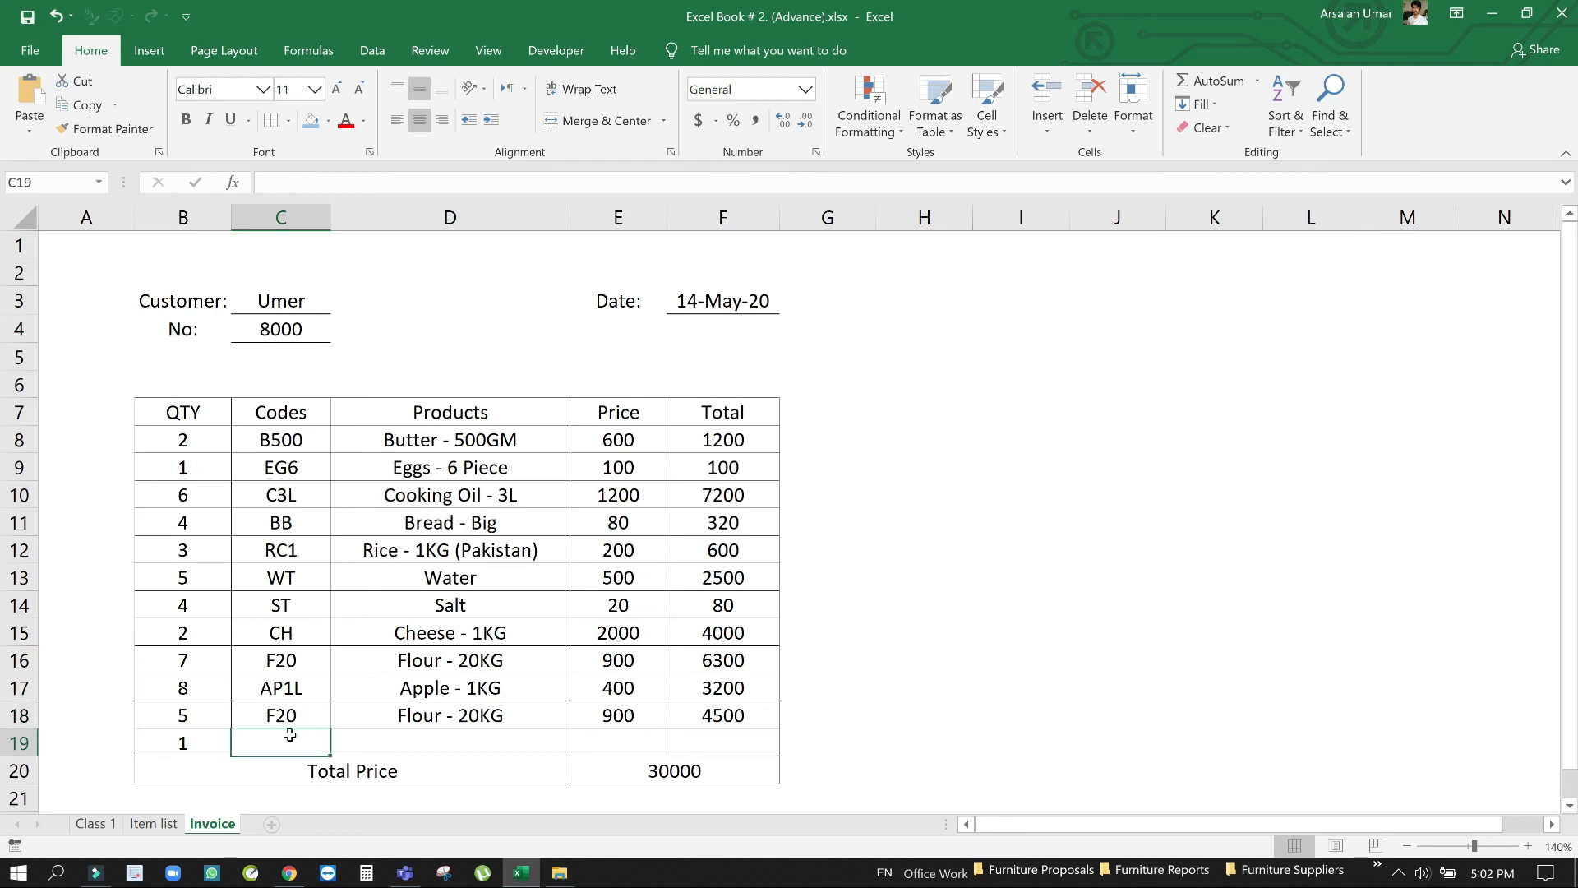
click(722, 744)
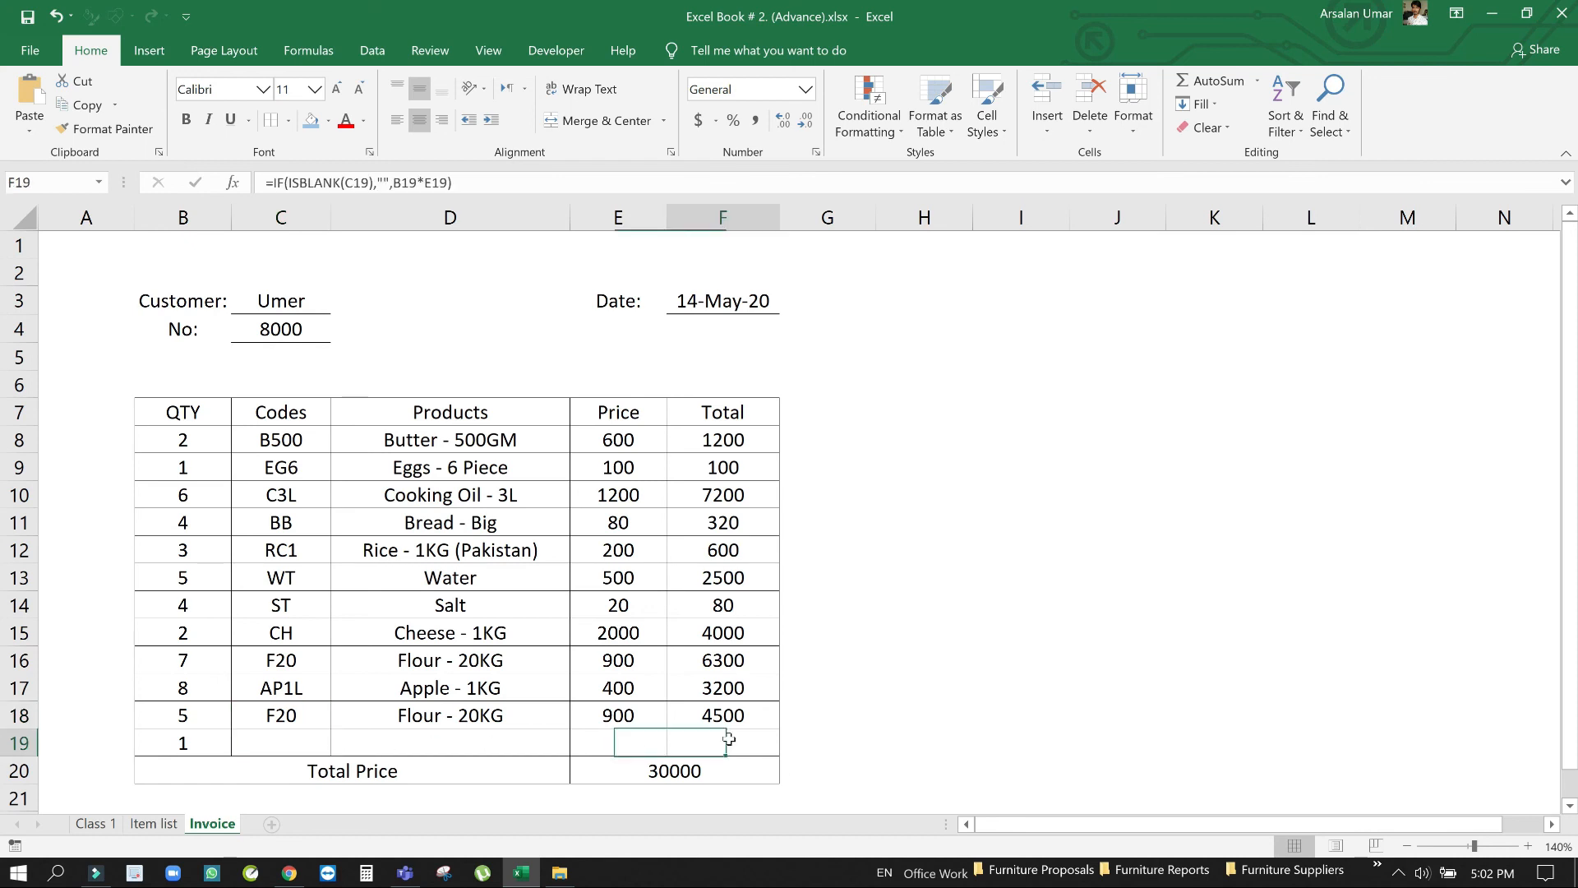
click(300, 720)
click(709, 717)
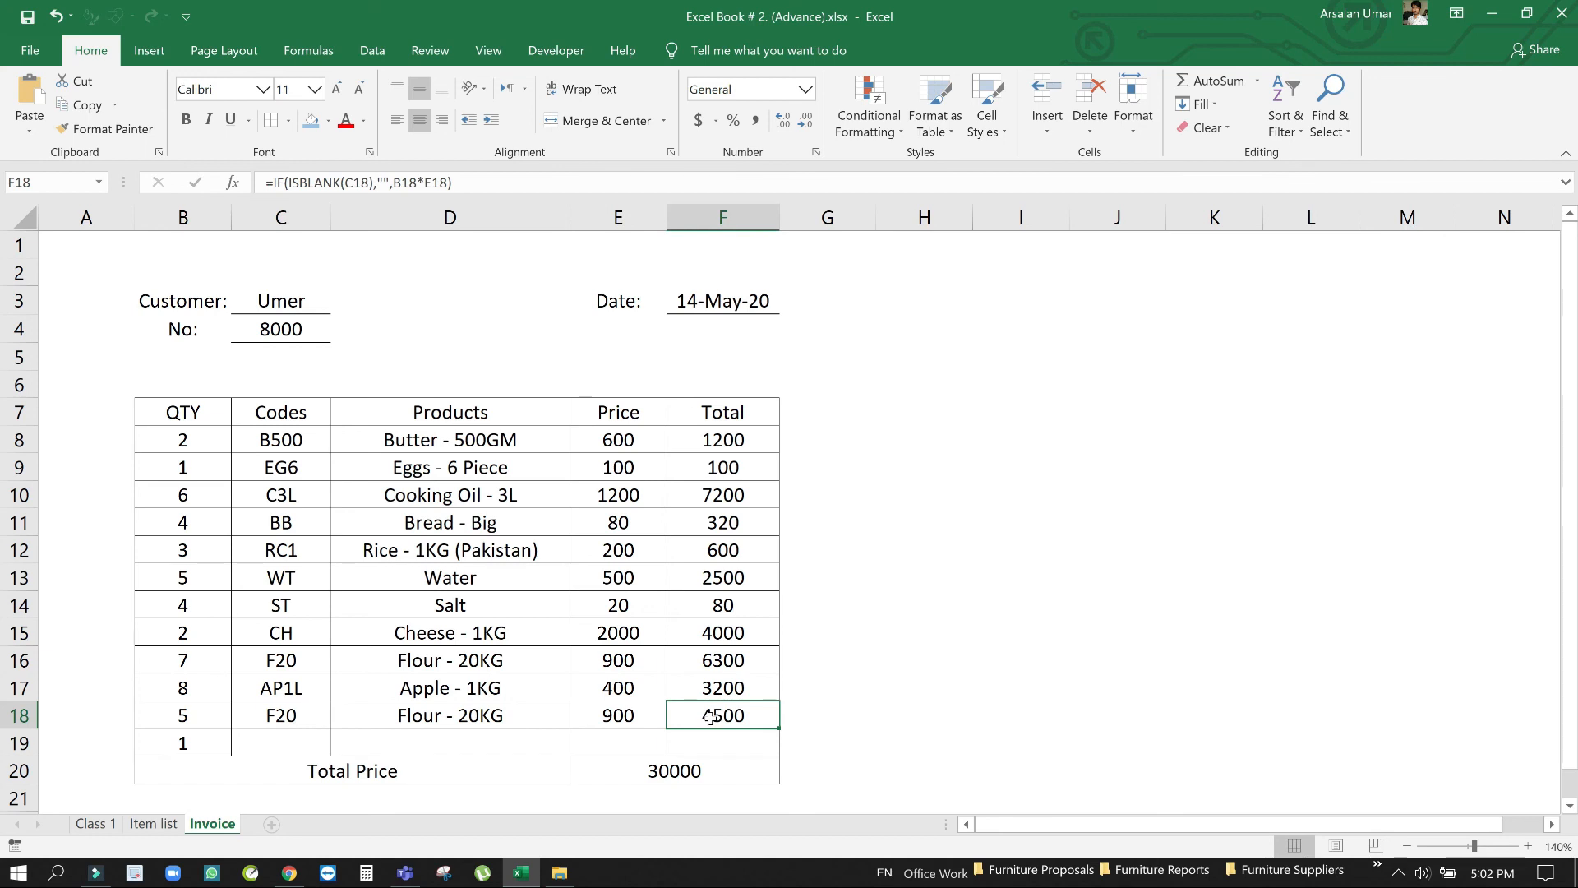
click(512, 713)
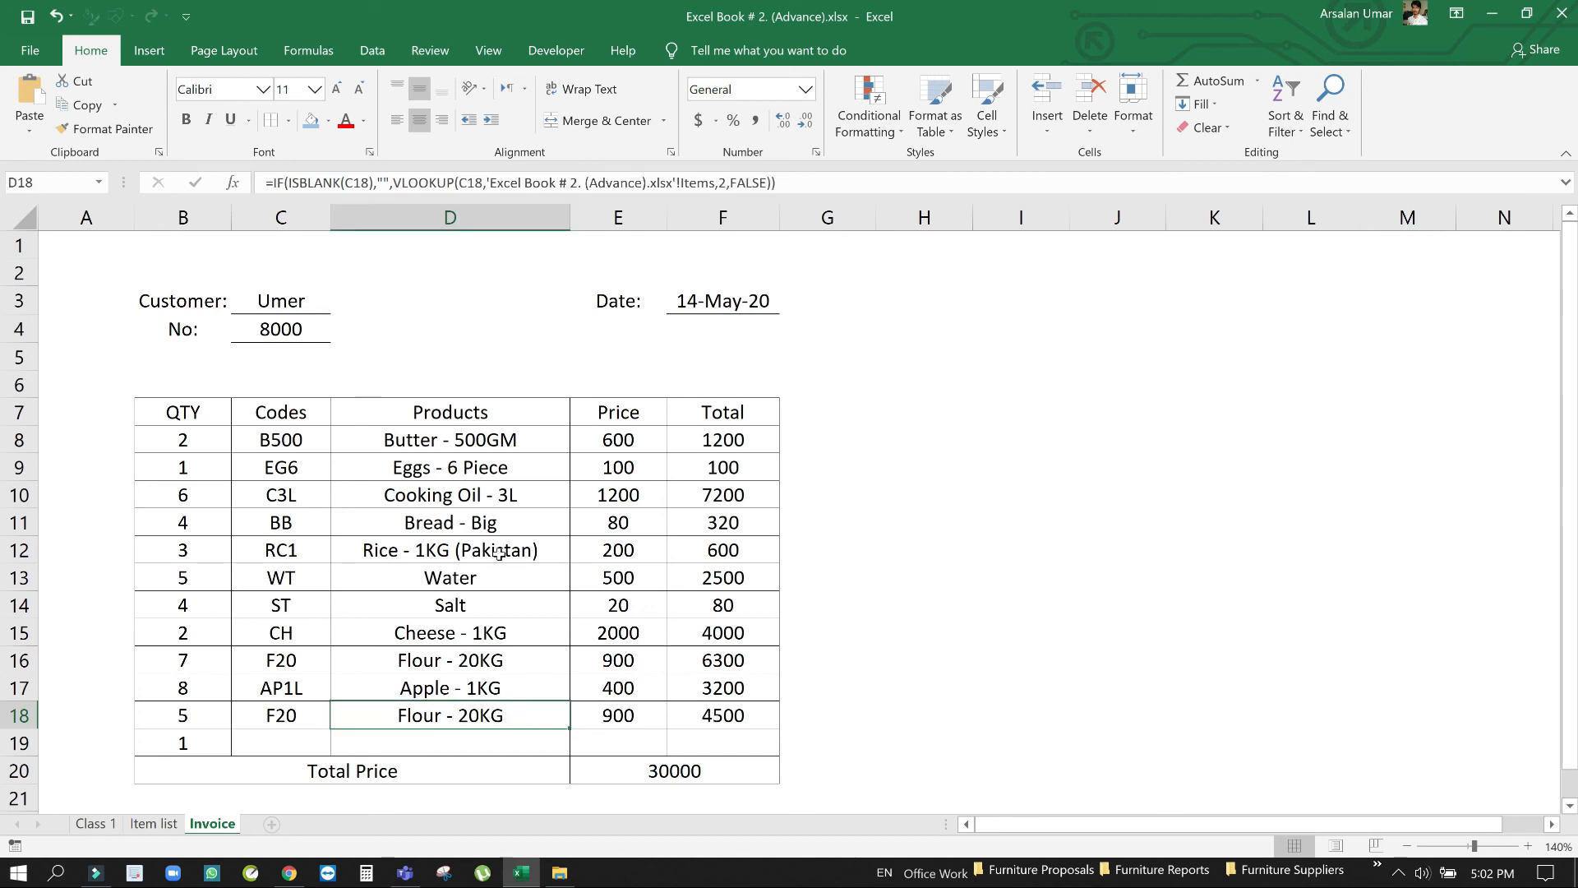
Review the codes, product names and prices on the Item list sheet, covering the lookup range B5:D15
click(170, 824)
click(431, 569)
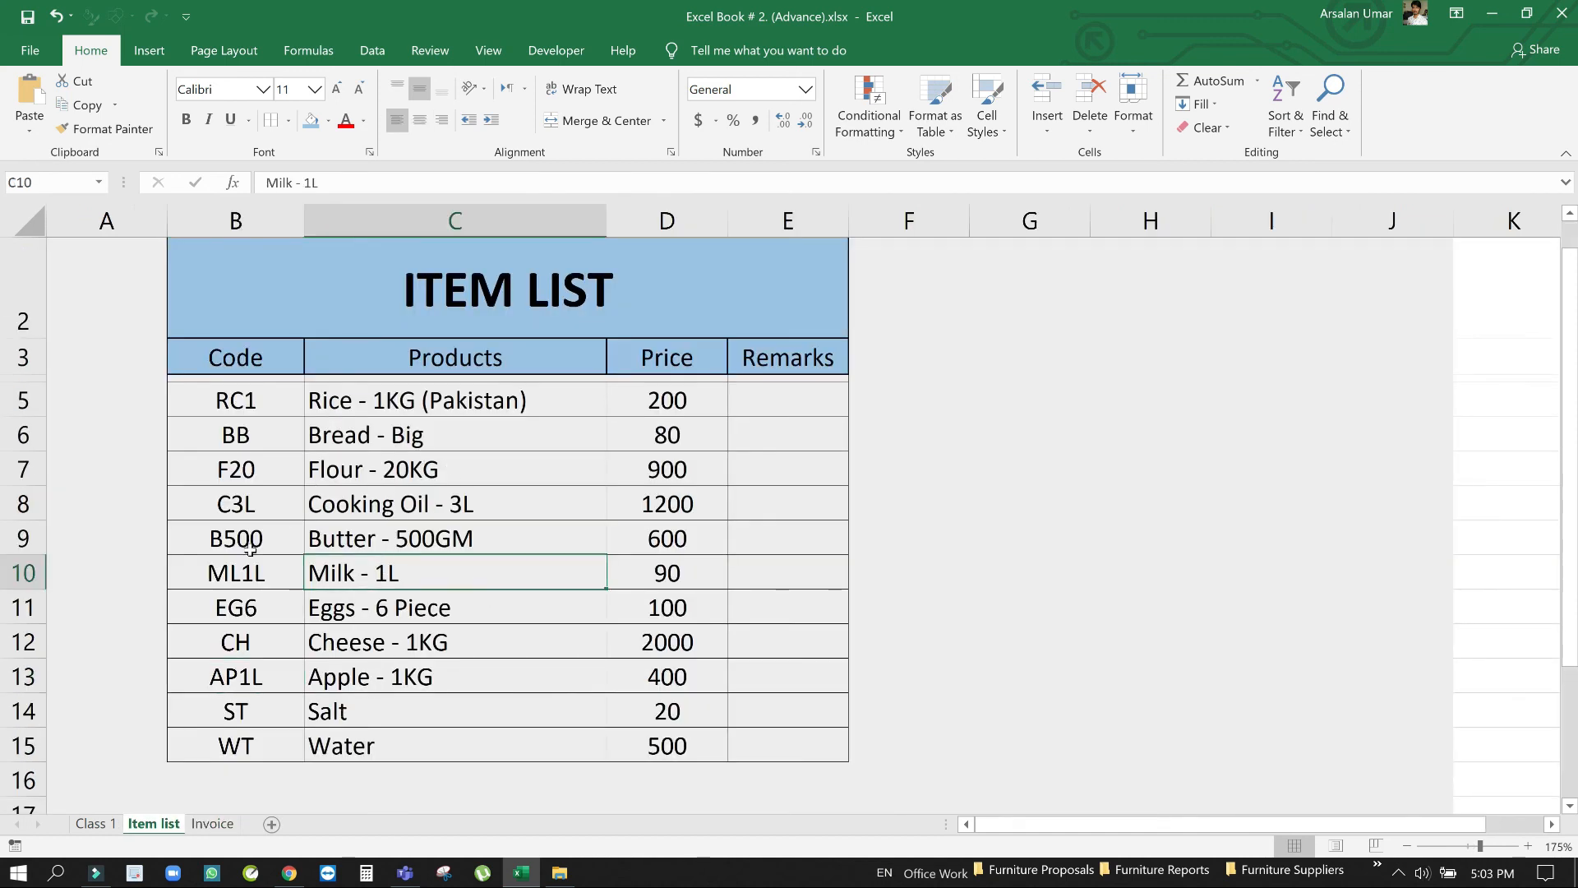
click(235, 573)
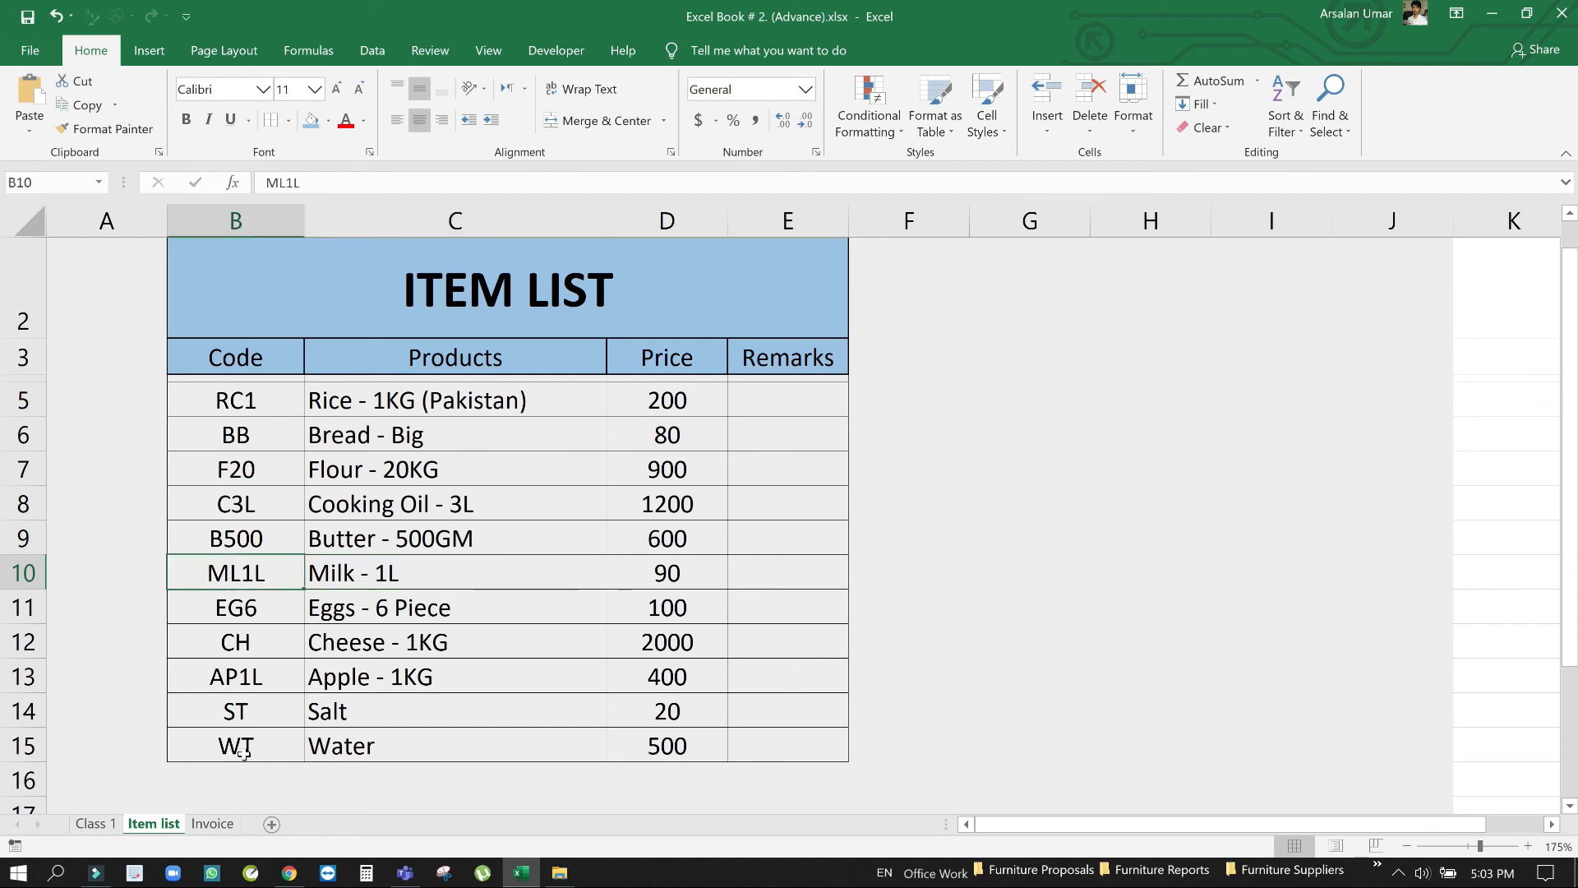
click(352, 738)
click(386, 637)
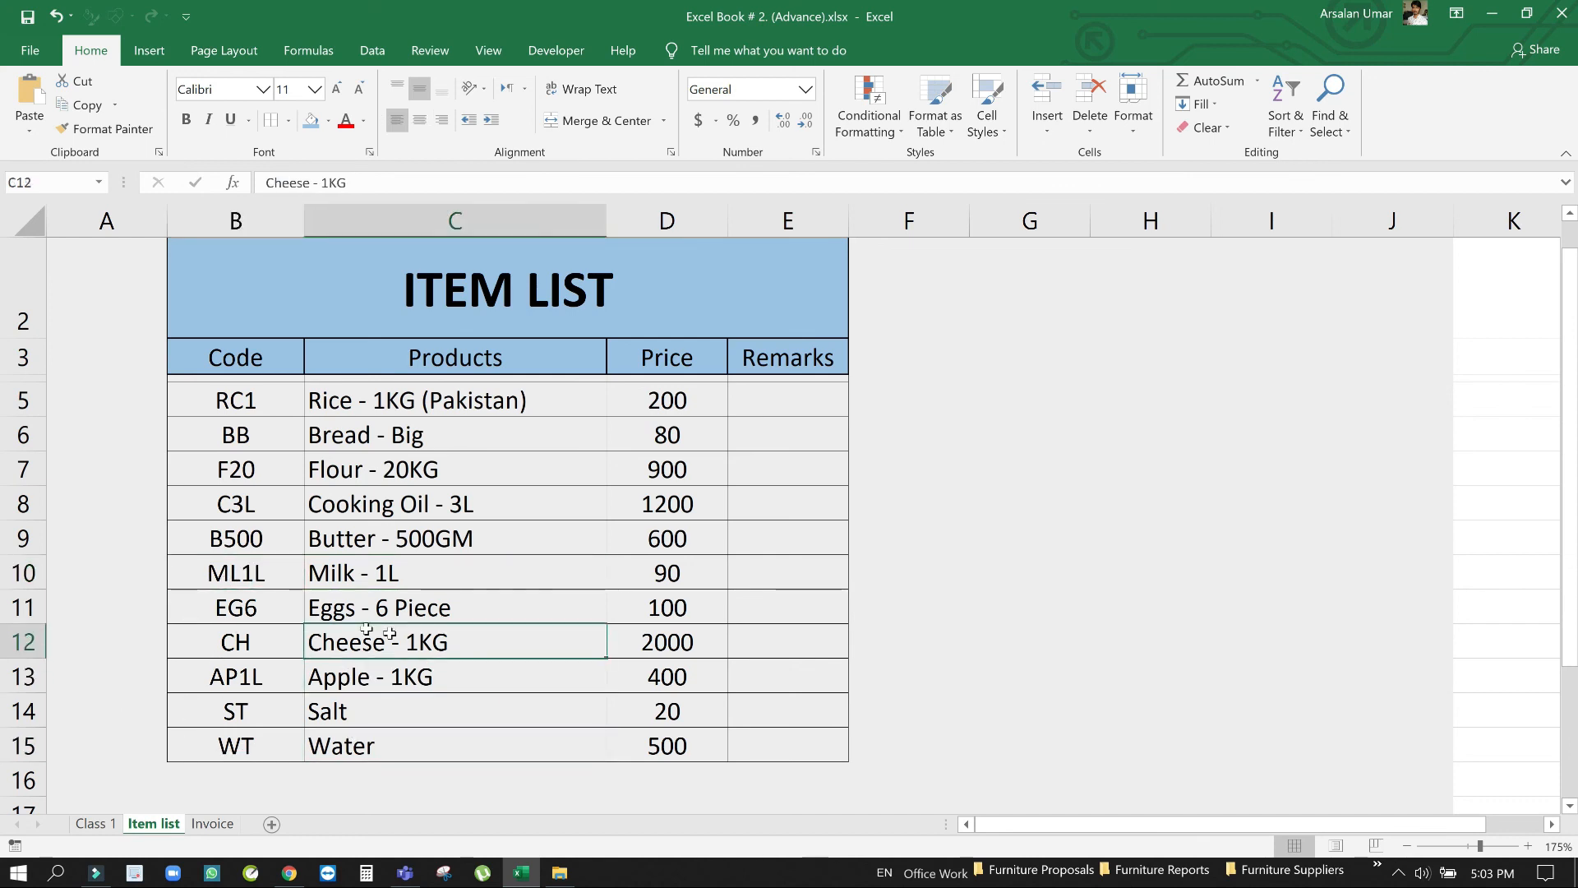
drag(203, 406, 727, 763)
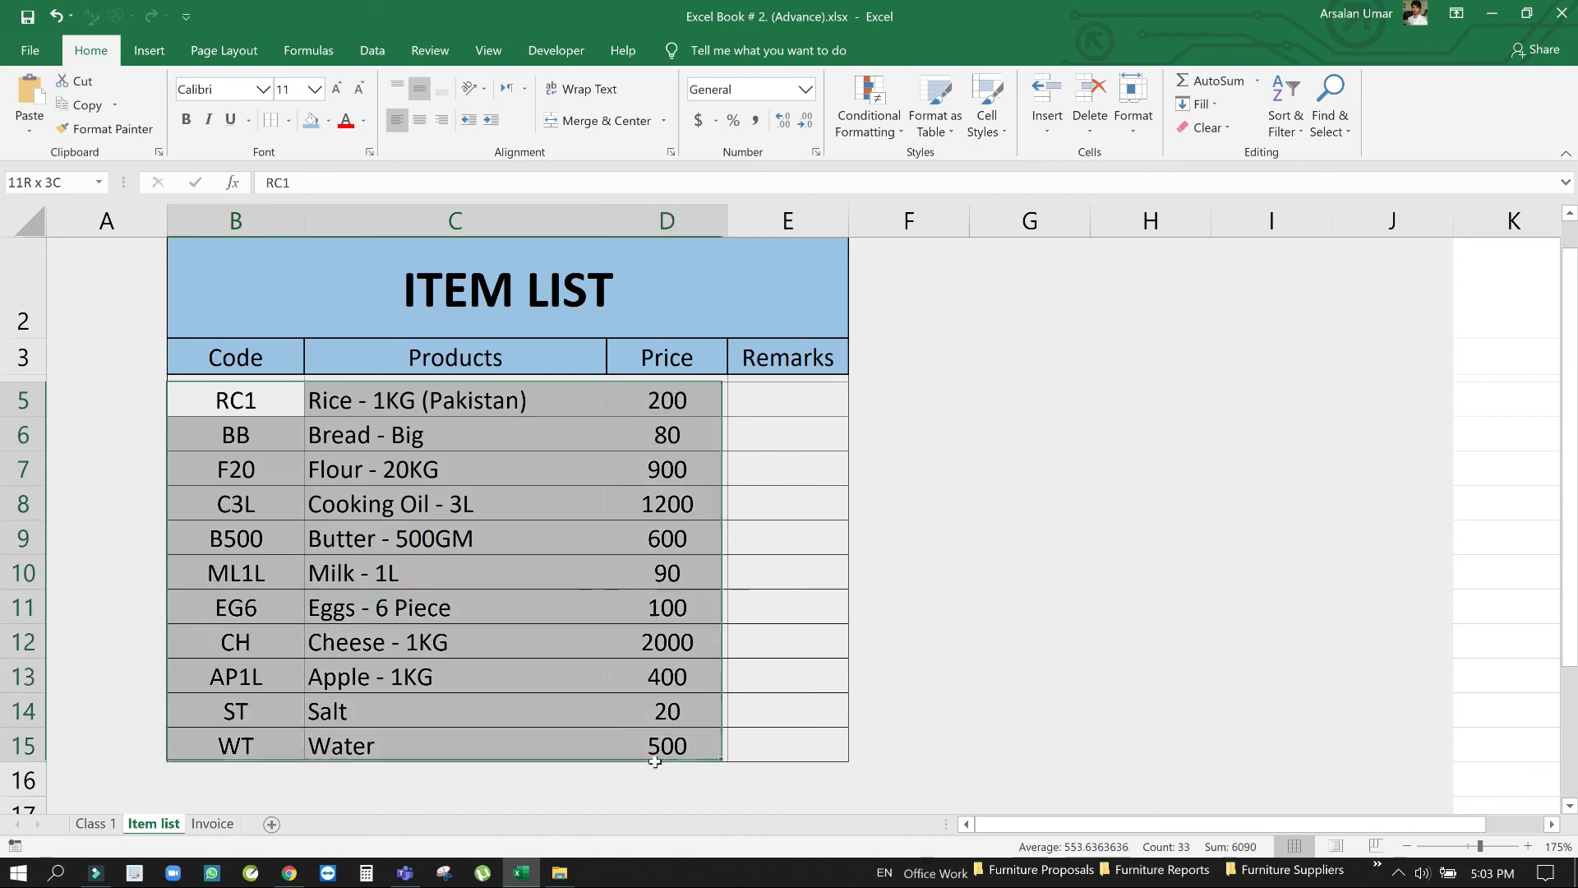
click(256, 469)
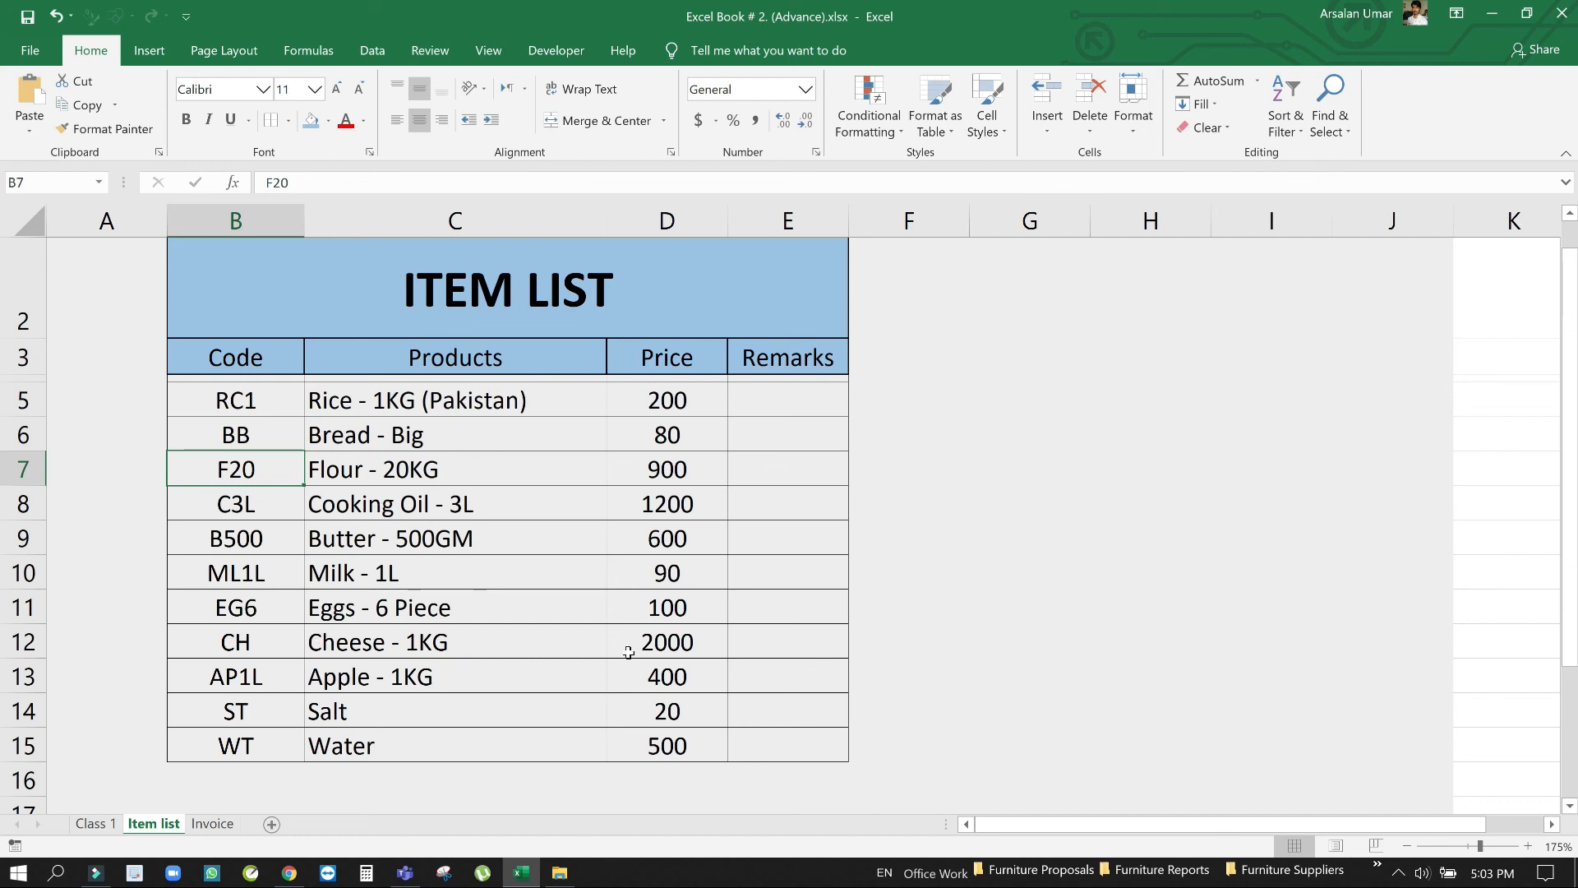
click(570, 655)
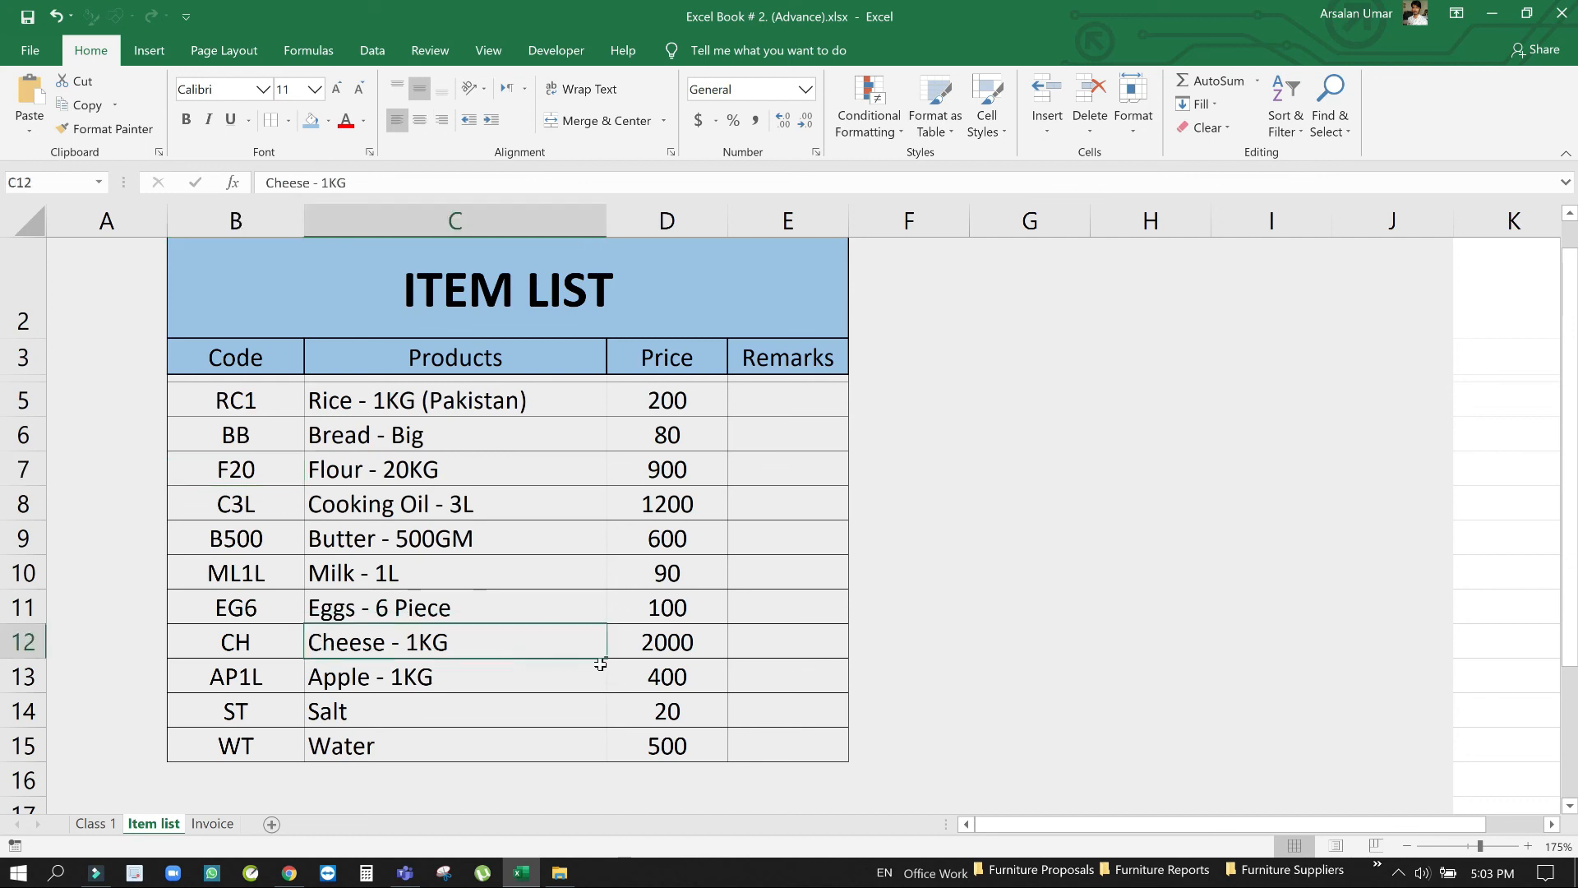
click(239, 469)
click(245, 395)
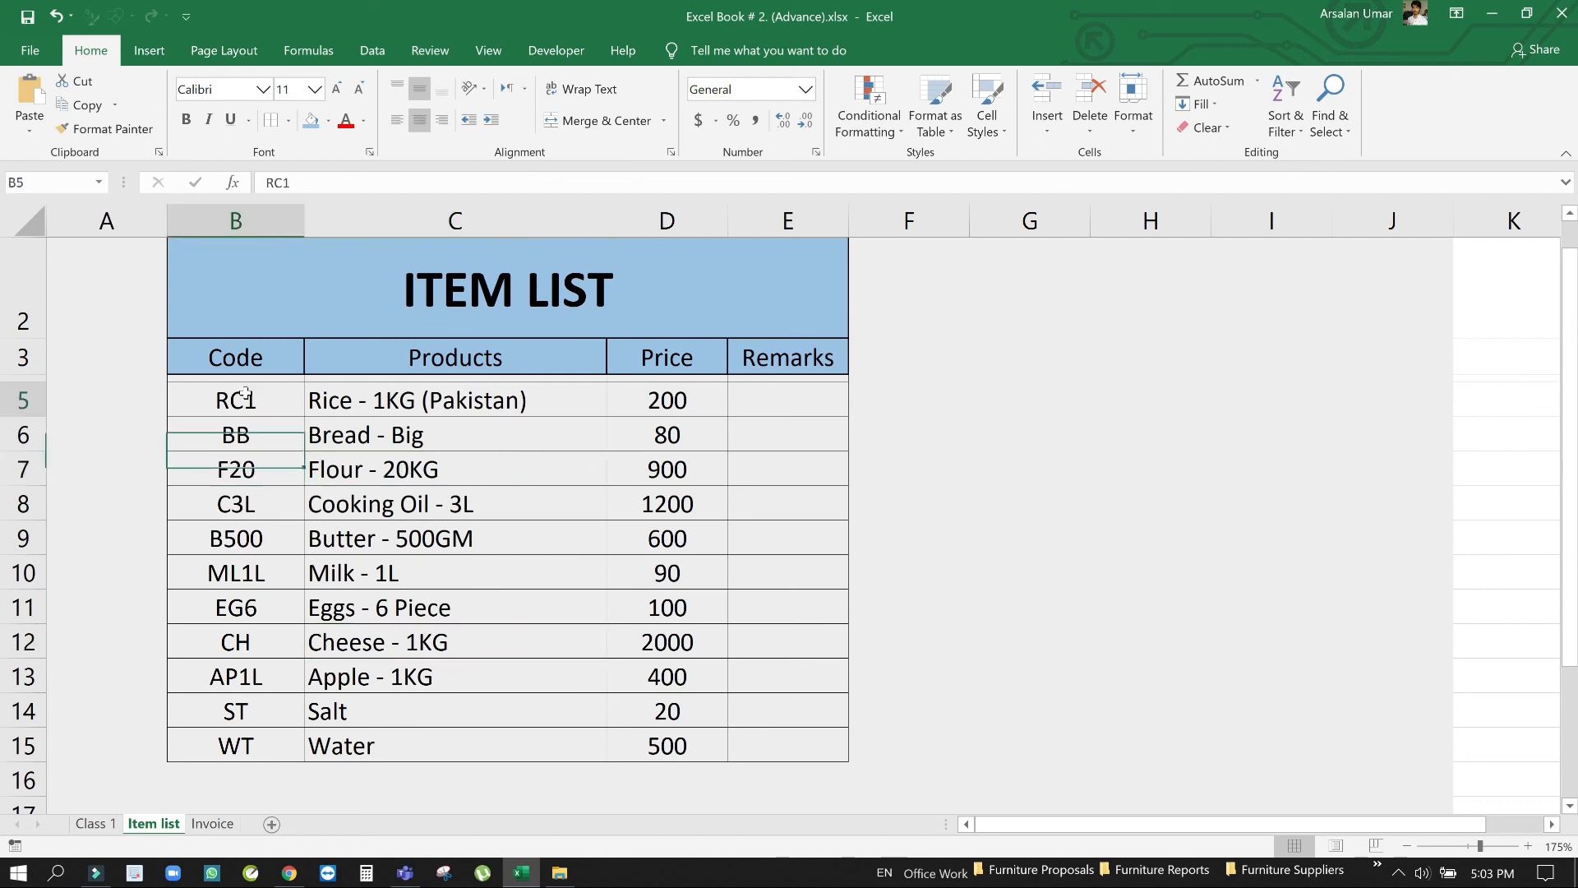
drag(245, 395, 657, 746)
click(529, 707)
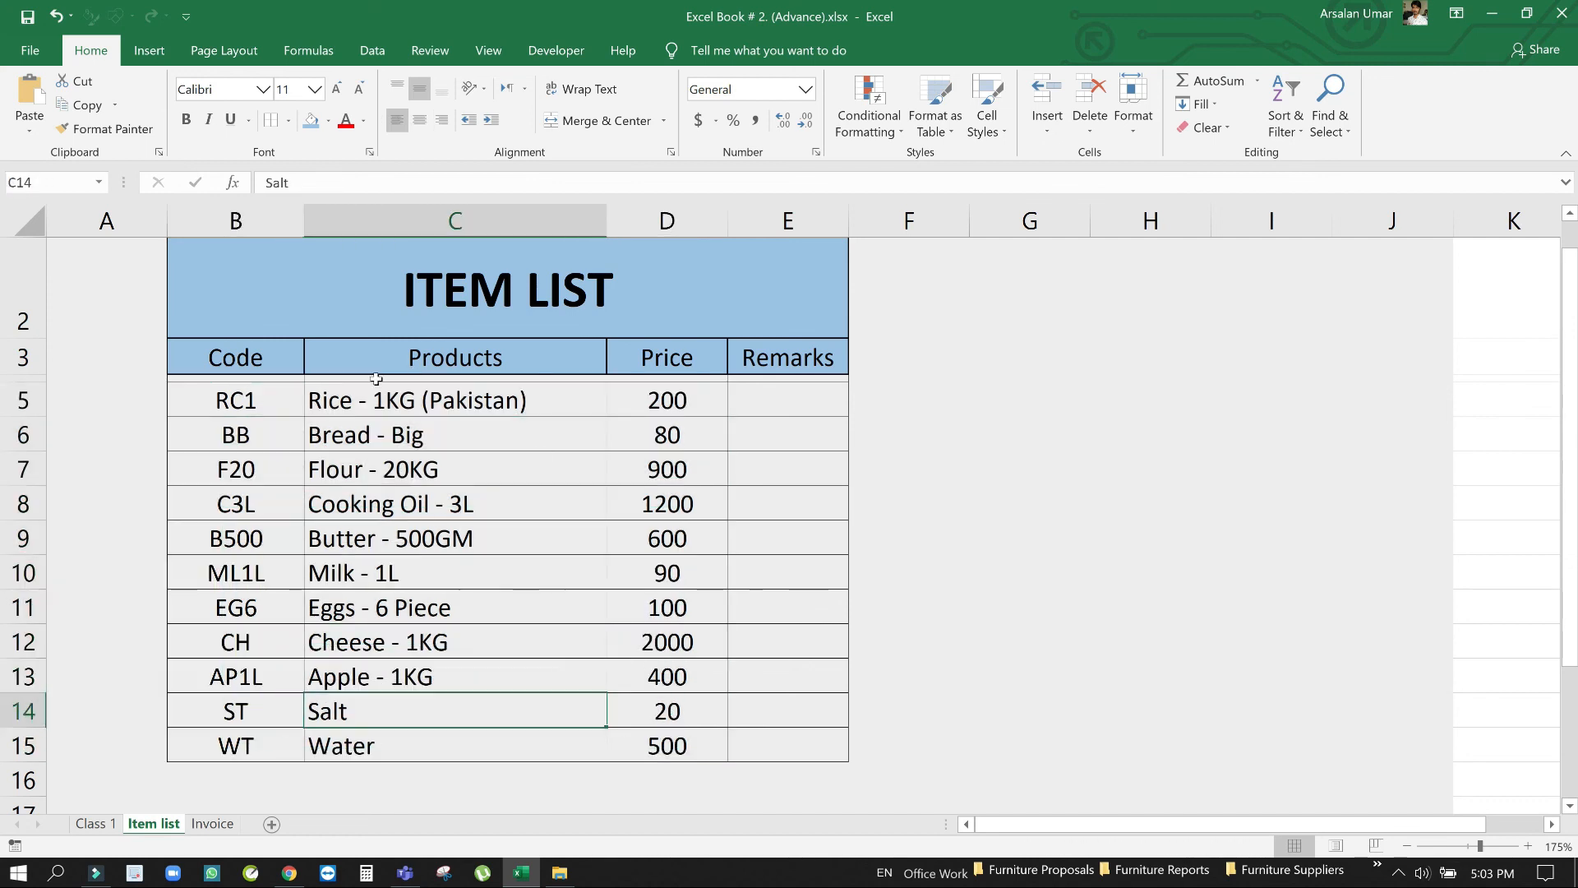
click(432, 477)
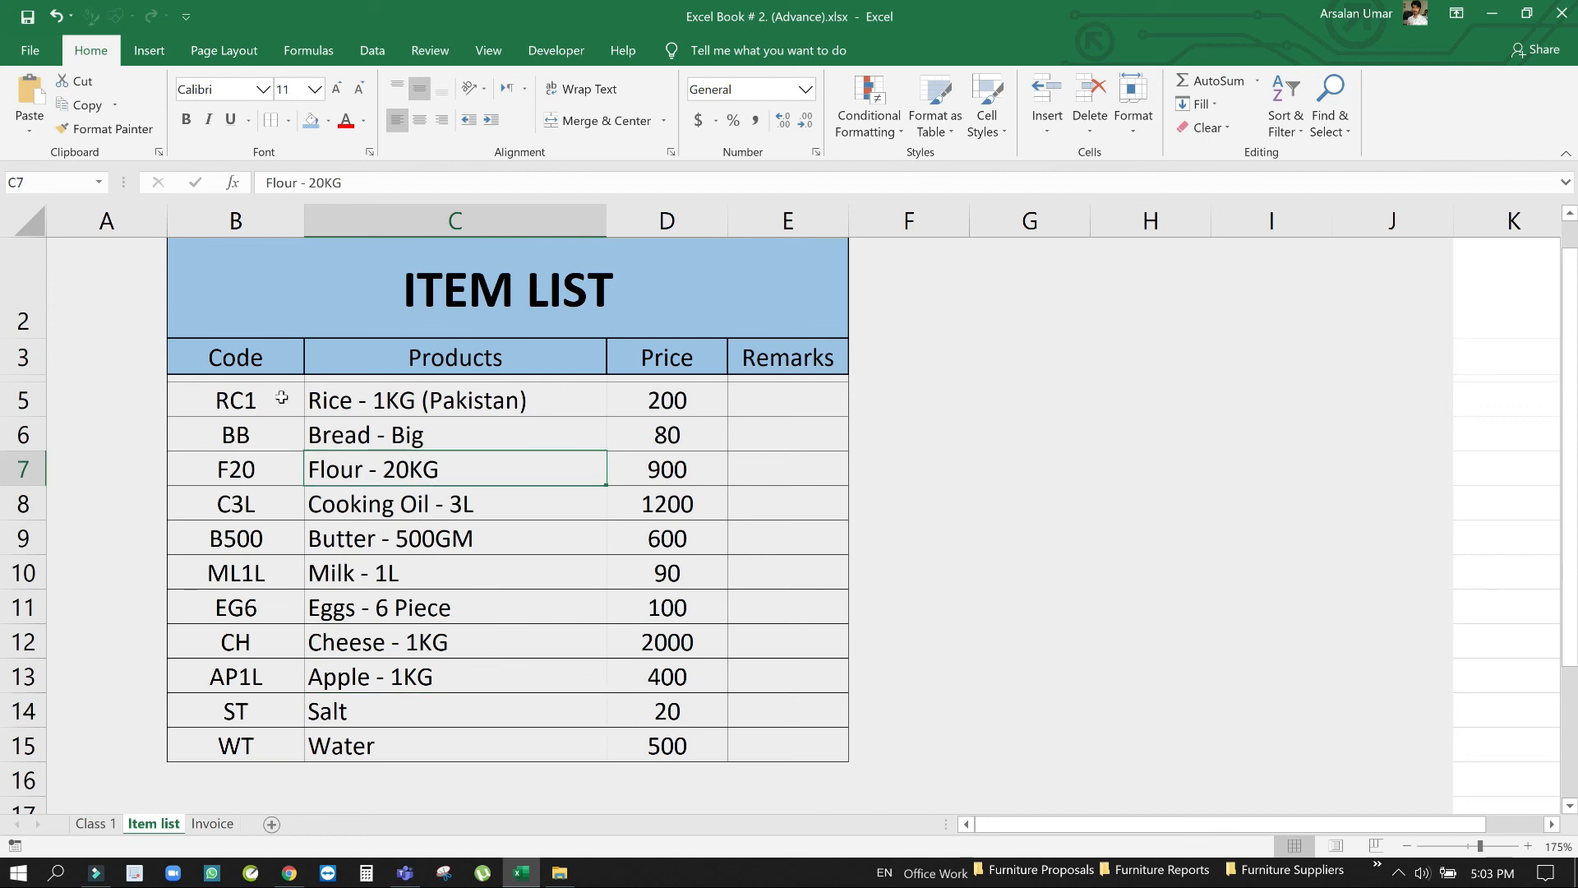
drag(280, 397, 249, 682)
click(247, 704)
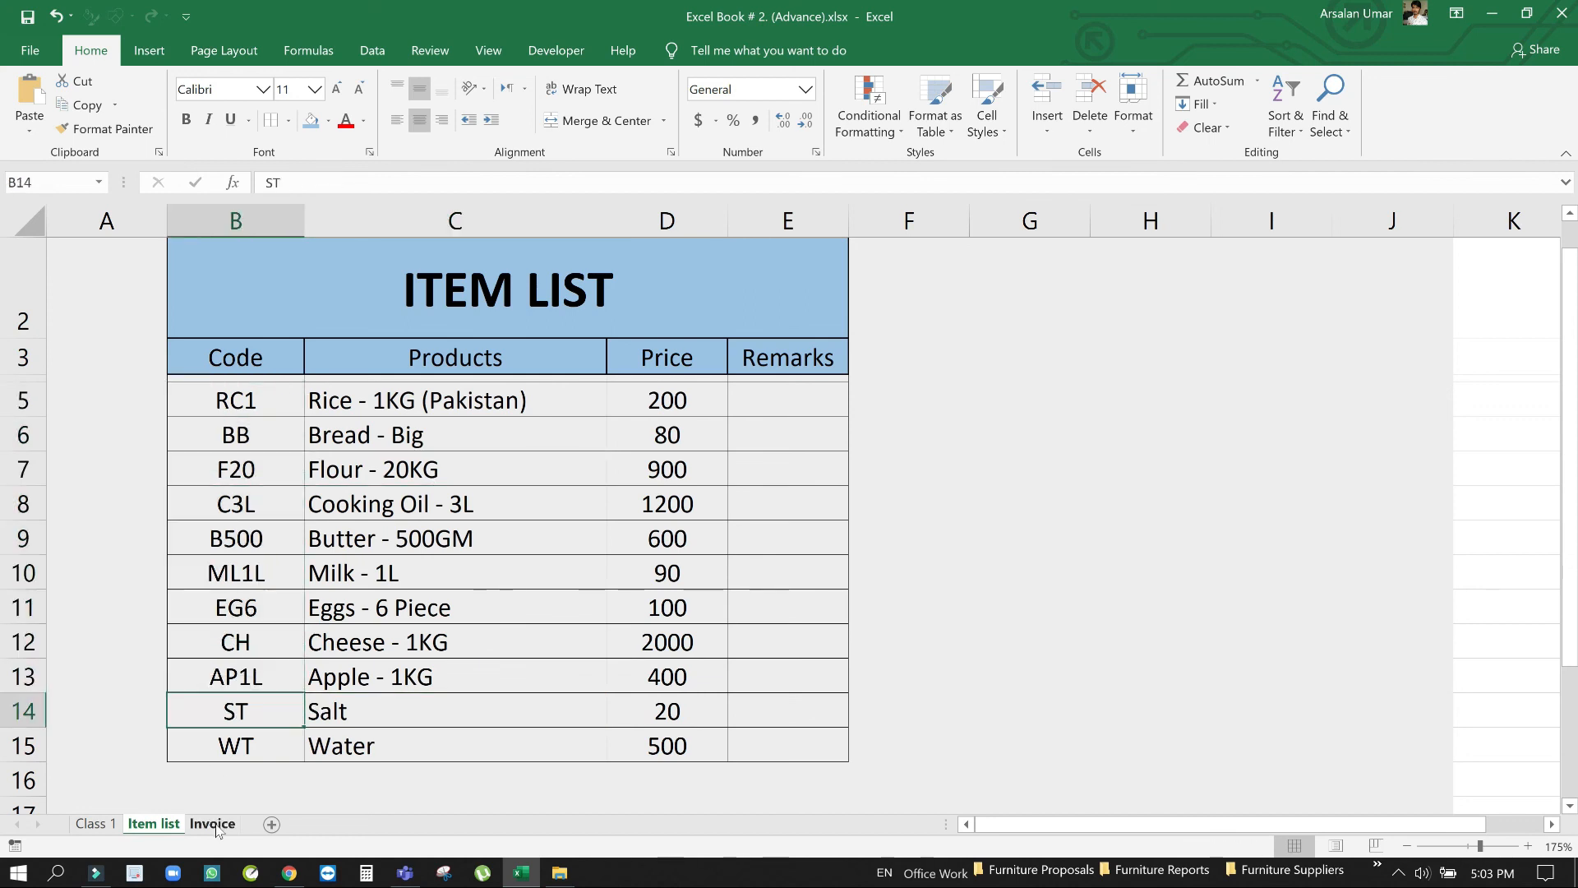
Return to the Invoice sheet and inspect the entered quantities and item codes in rows 8 to 15
key(ctrl+Page_Down)
click(426, 580)
click(267, 446)
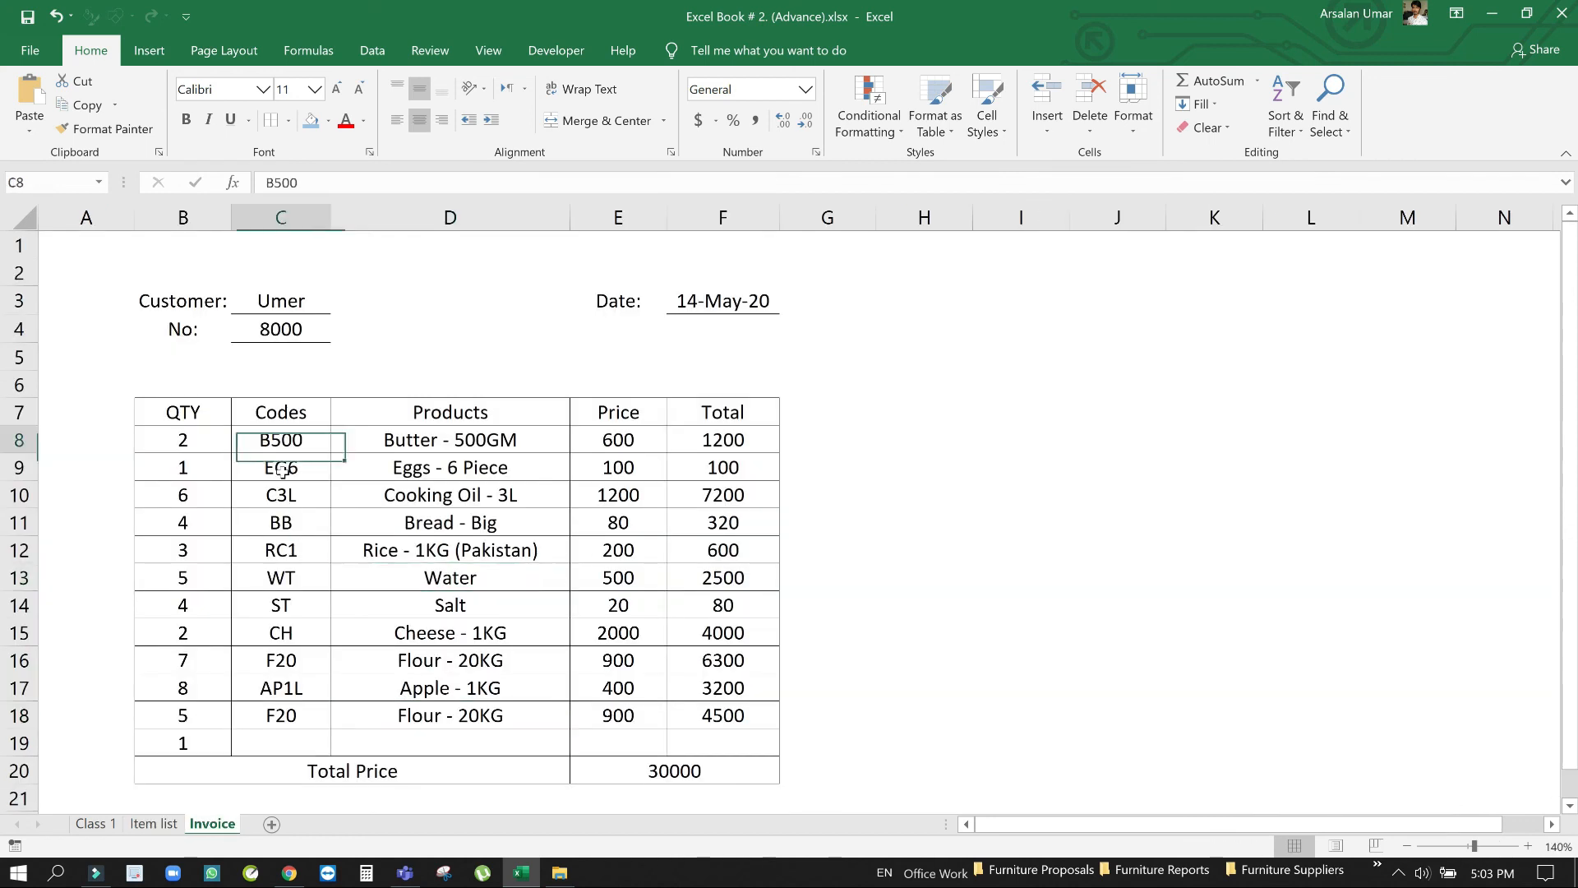
click(270, 497)
click(238, 530)
click(192, 544)
click(192, 521)
click(192, 467)
click(199, 439)
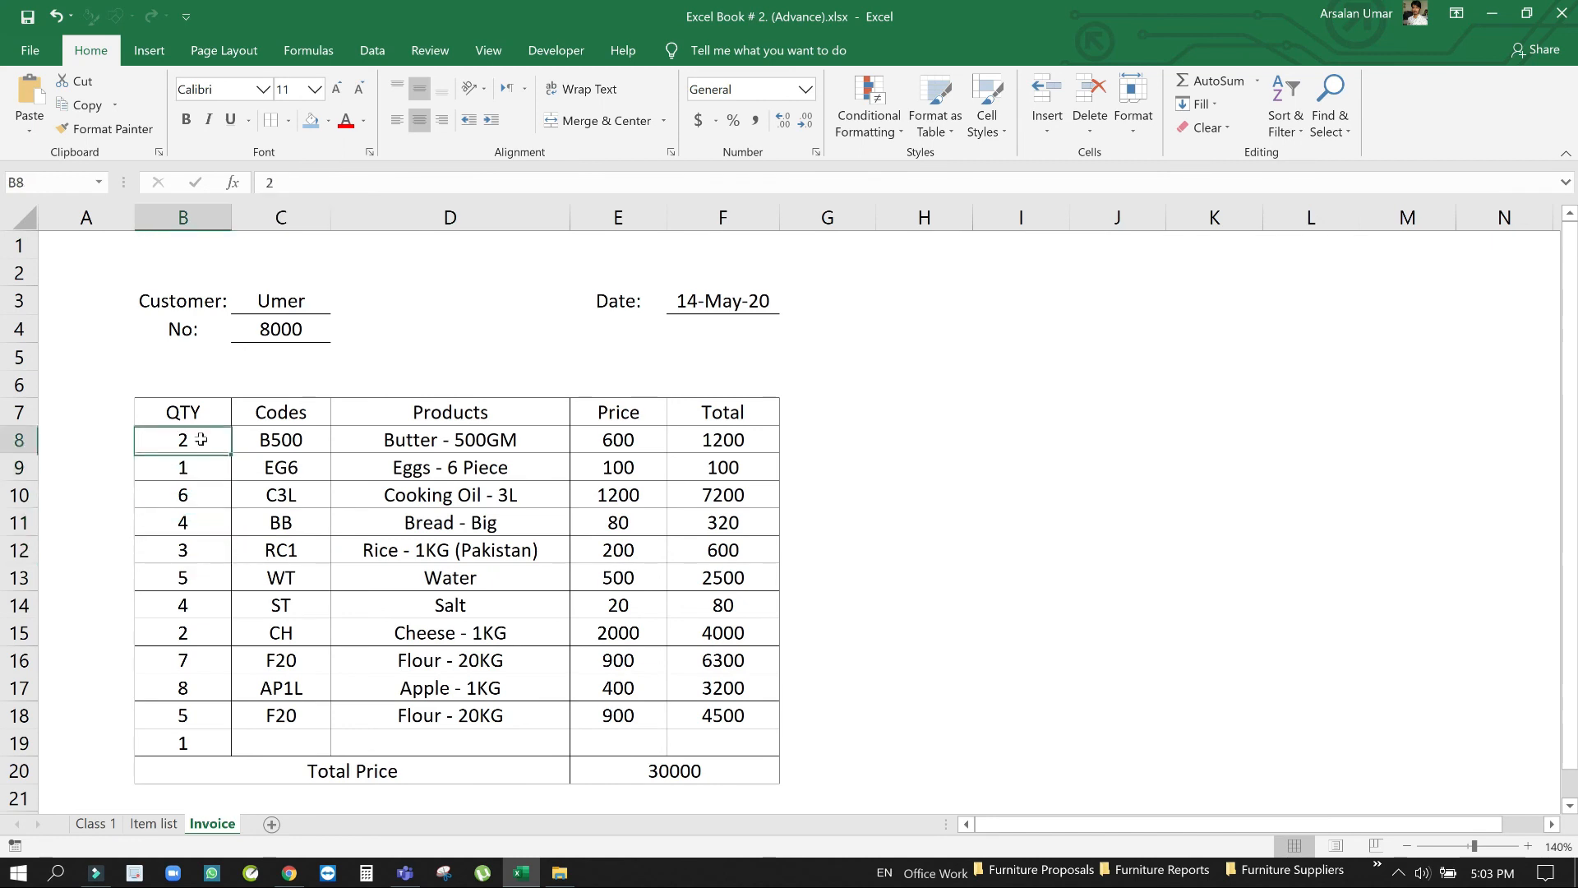
click(395, 486)
click(286, 495)
click(279, 577)
click(278, 634)
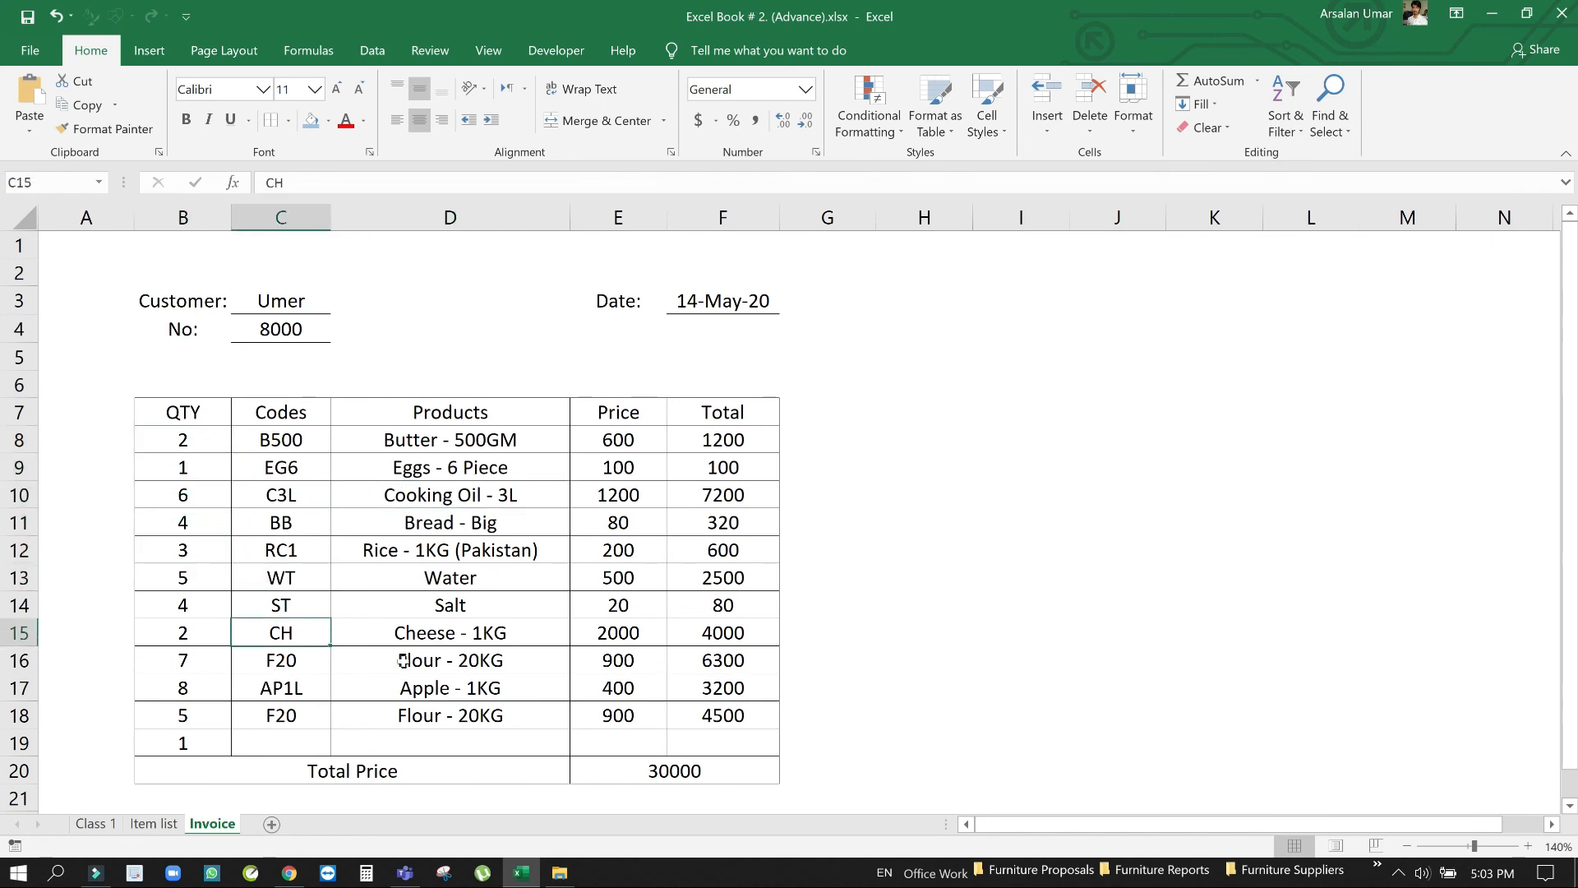
Examine the Invoice's row total formulas in column F and the price lookup formulas in column E
click(491, 639)
click(717, 632)
click(736, 578)
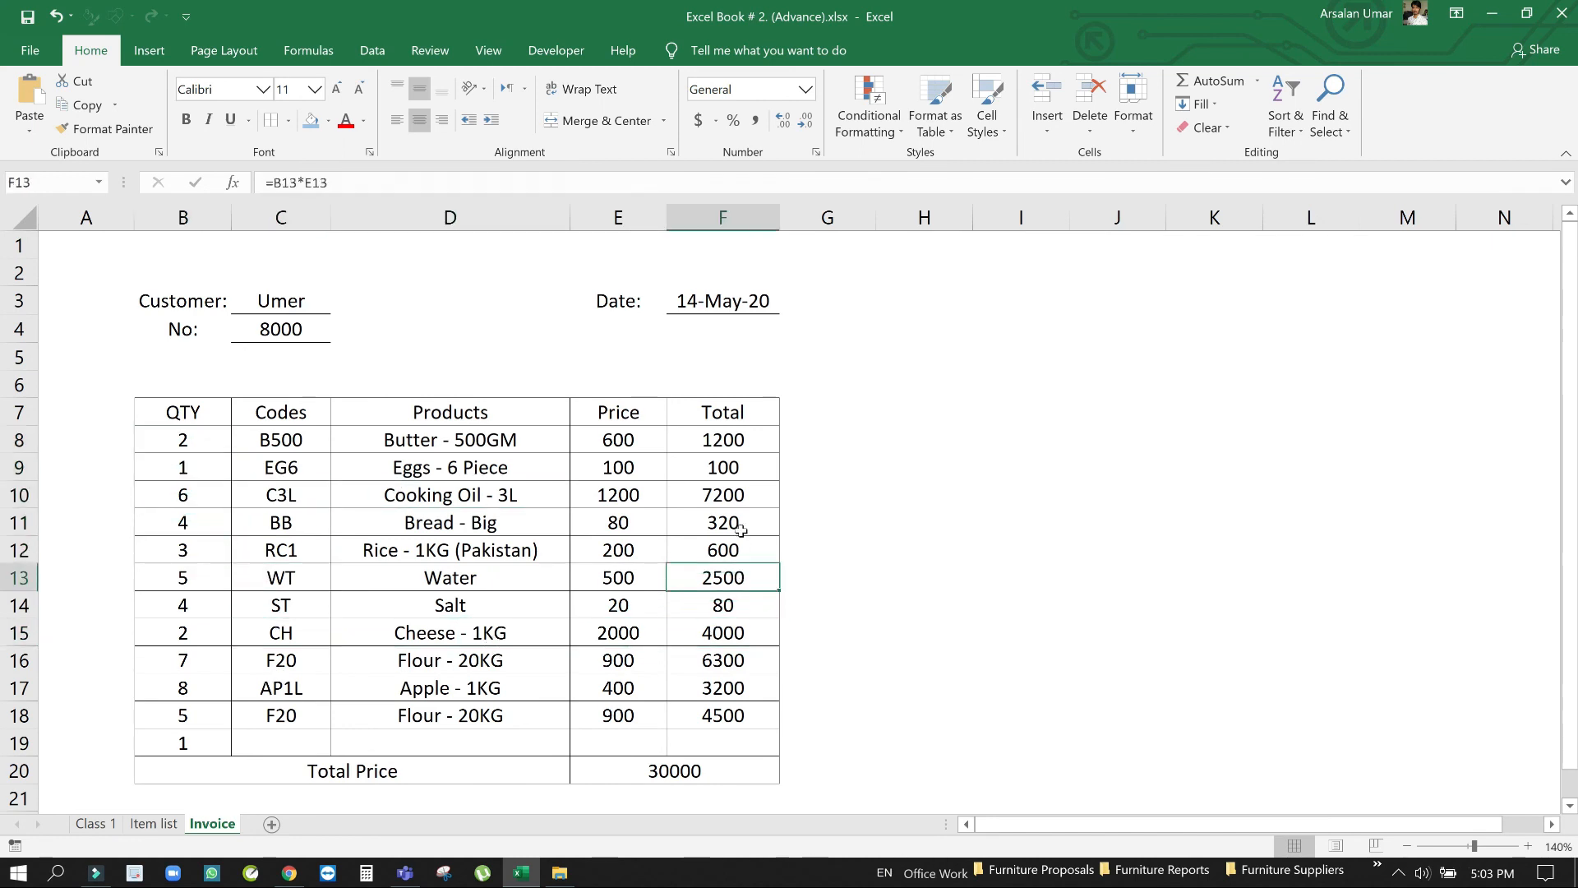
click(748, 522)
click(744, 494)
click(727, 444)
click(607, 460)
click(597, 498)
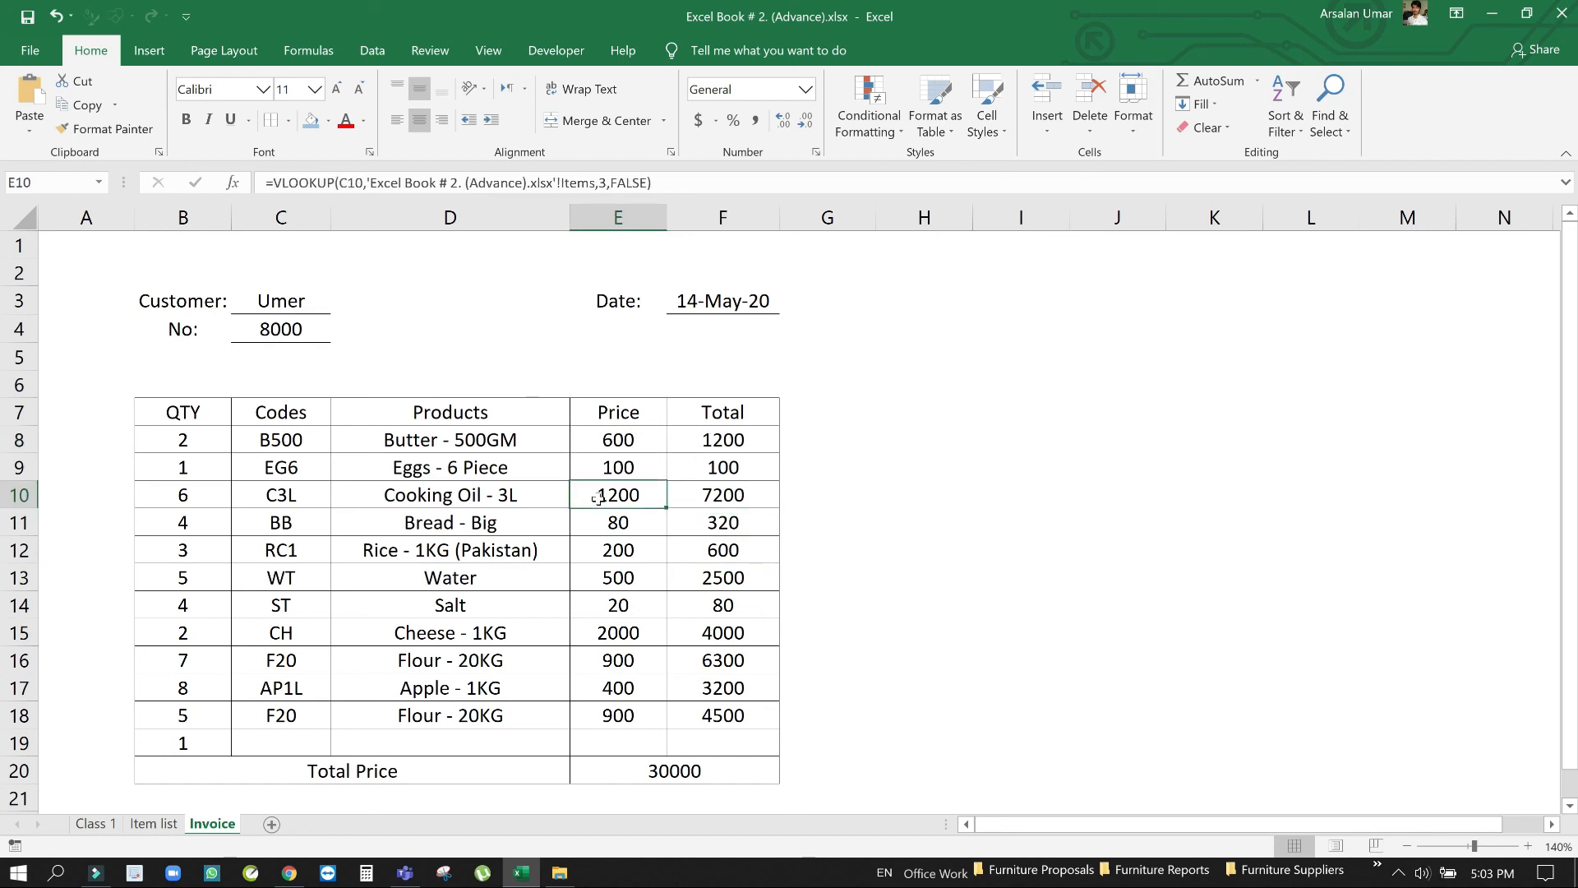
click(622, 522)
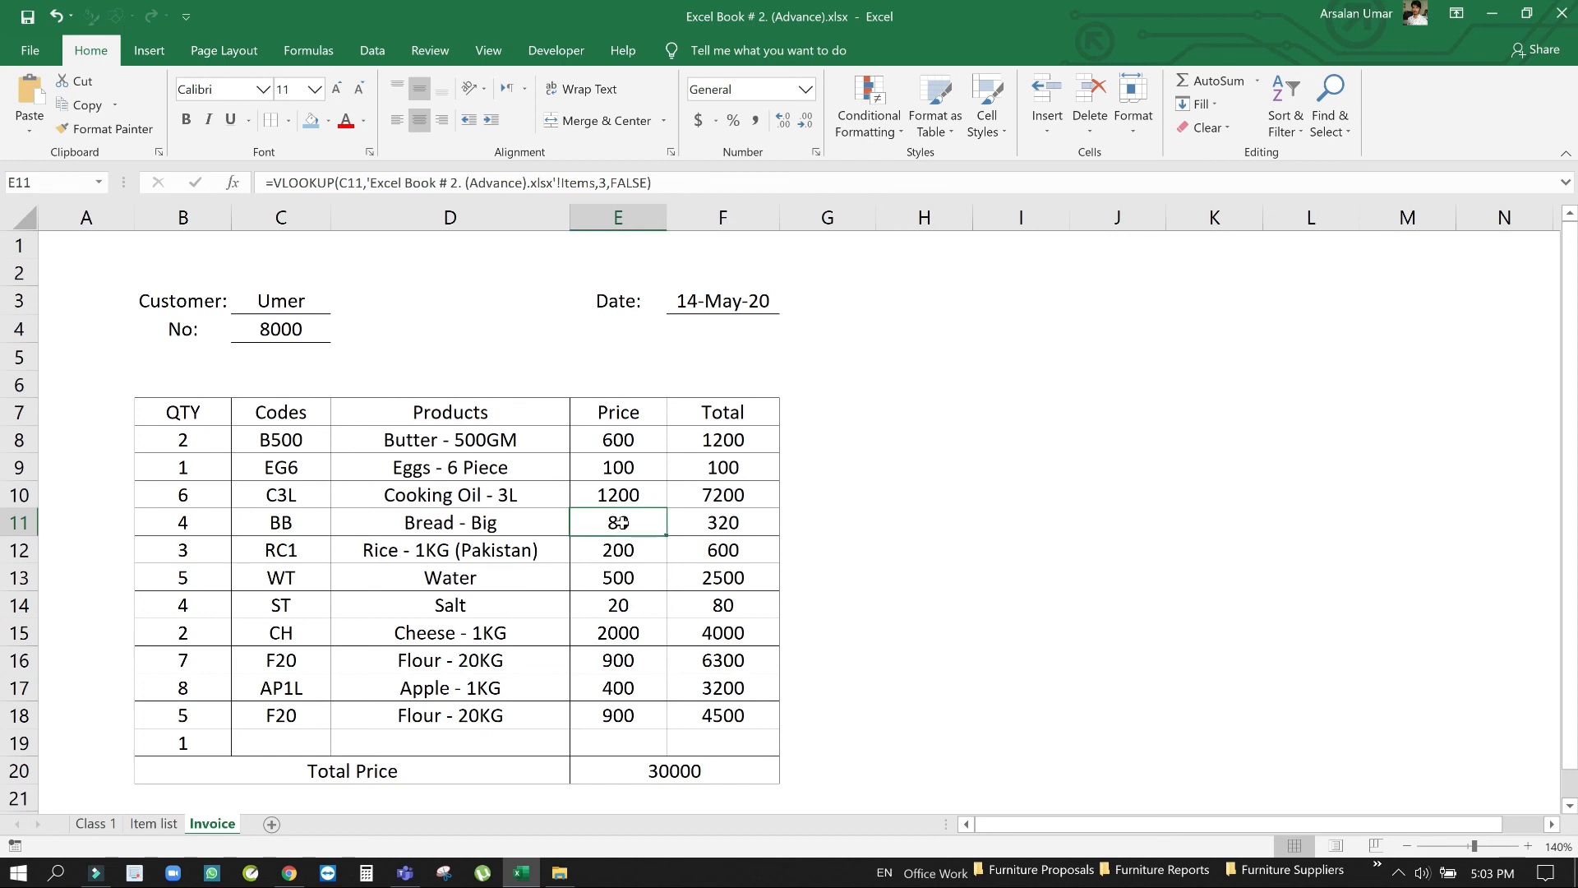